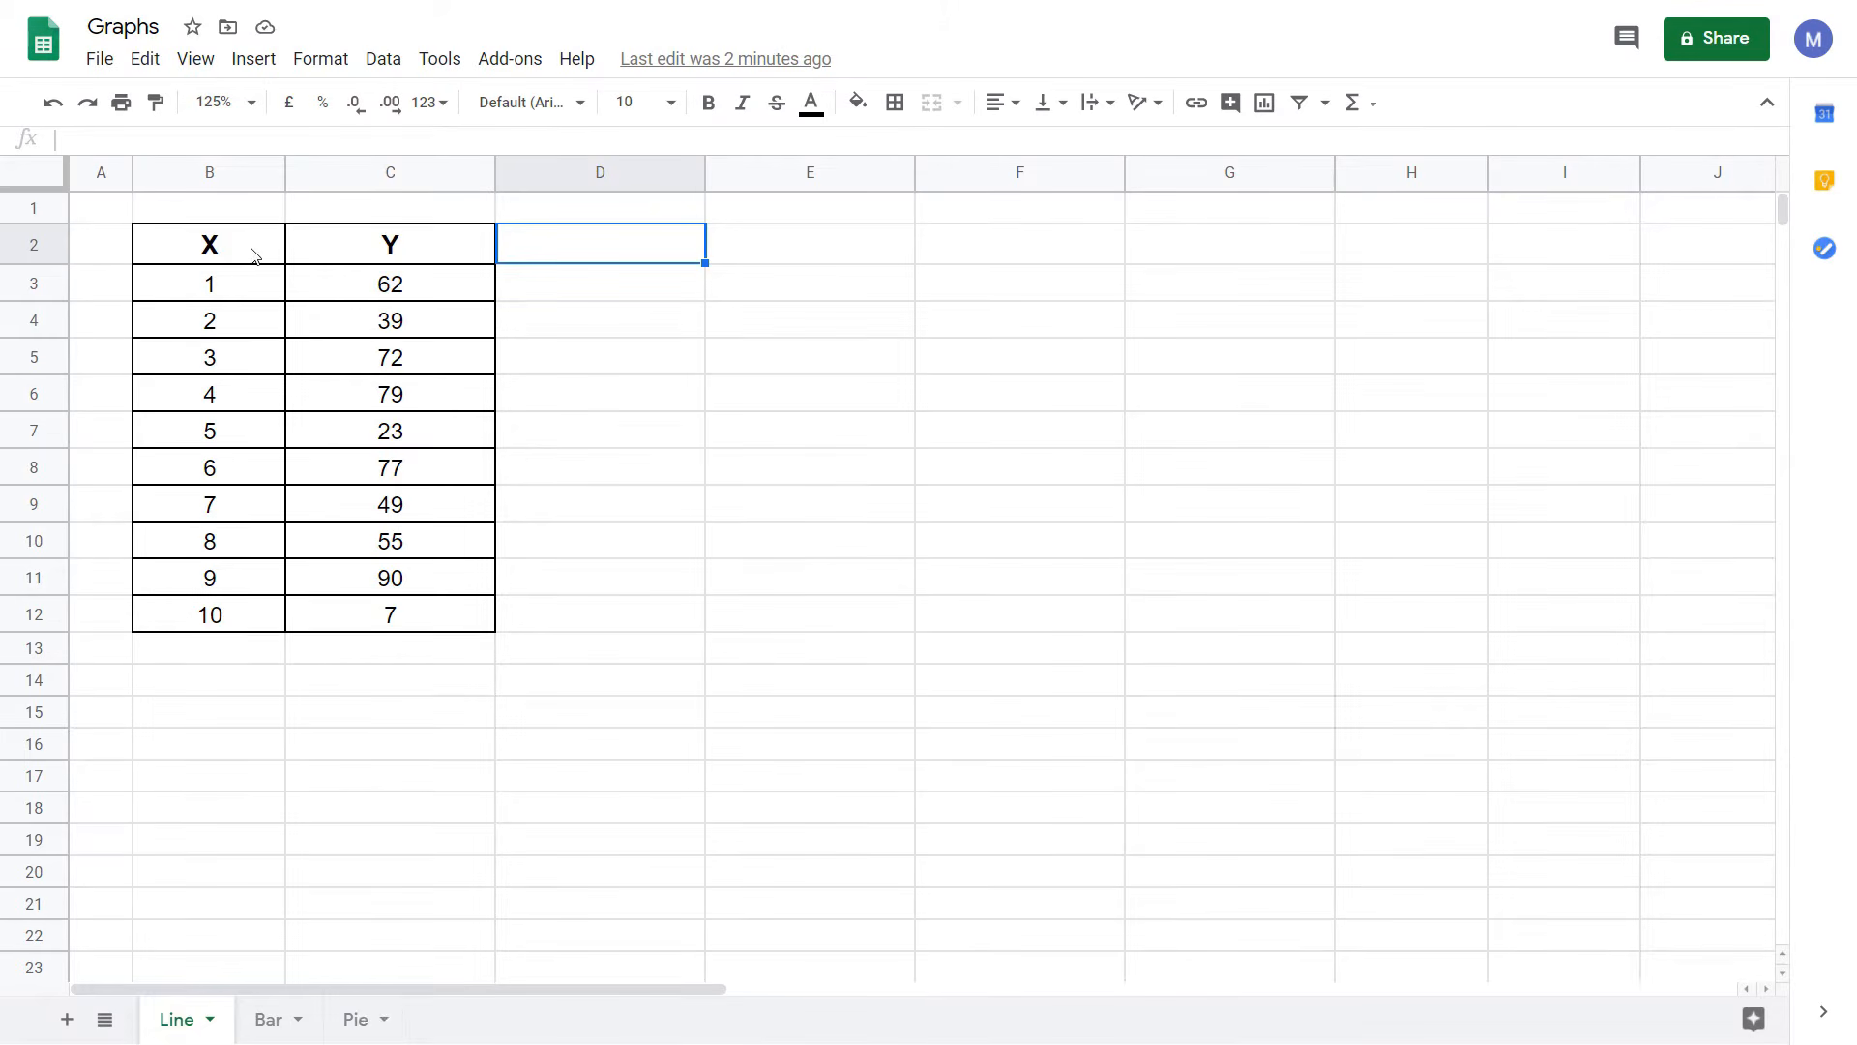
Insert a line chart of the X and Y data in B2:C12 and fit it at a smaller size beside the table
drag(252, 255, 401, 627)
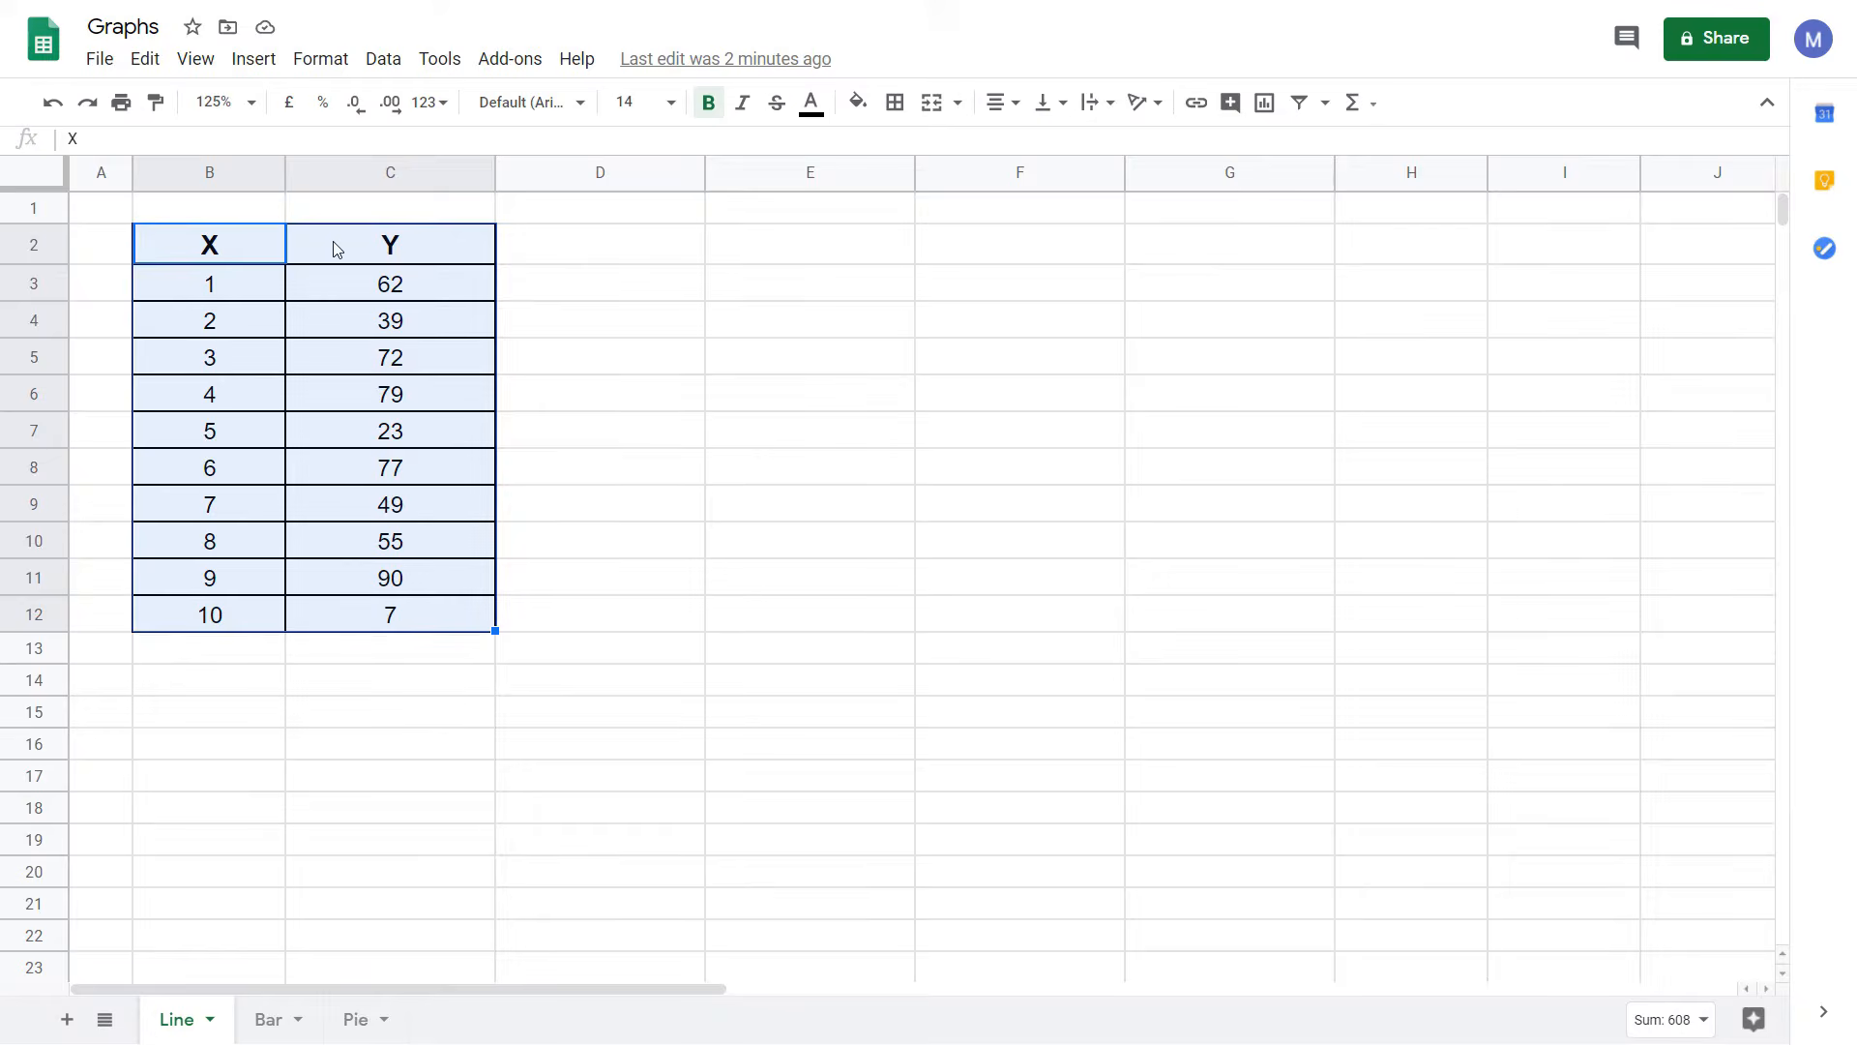
click(254, 59)
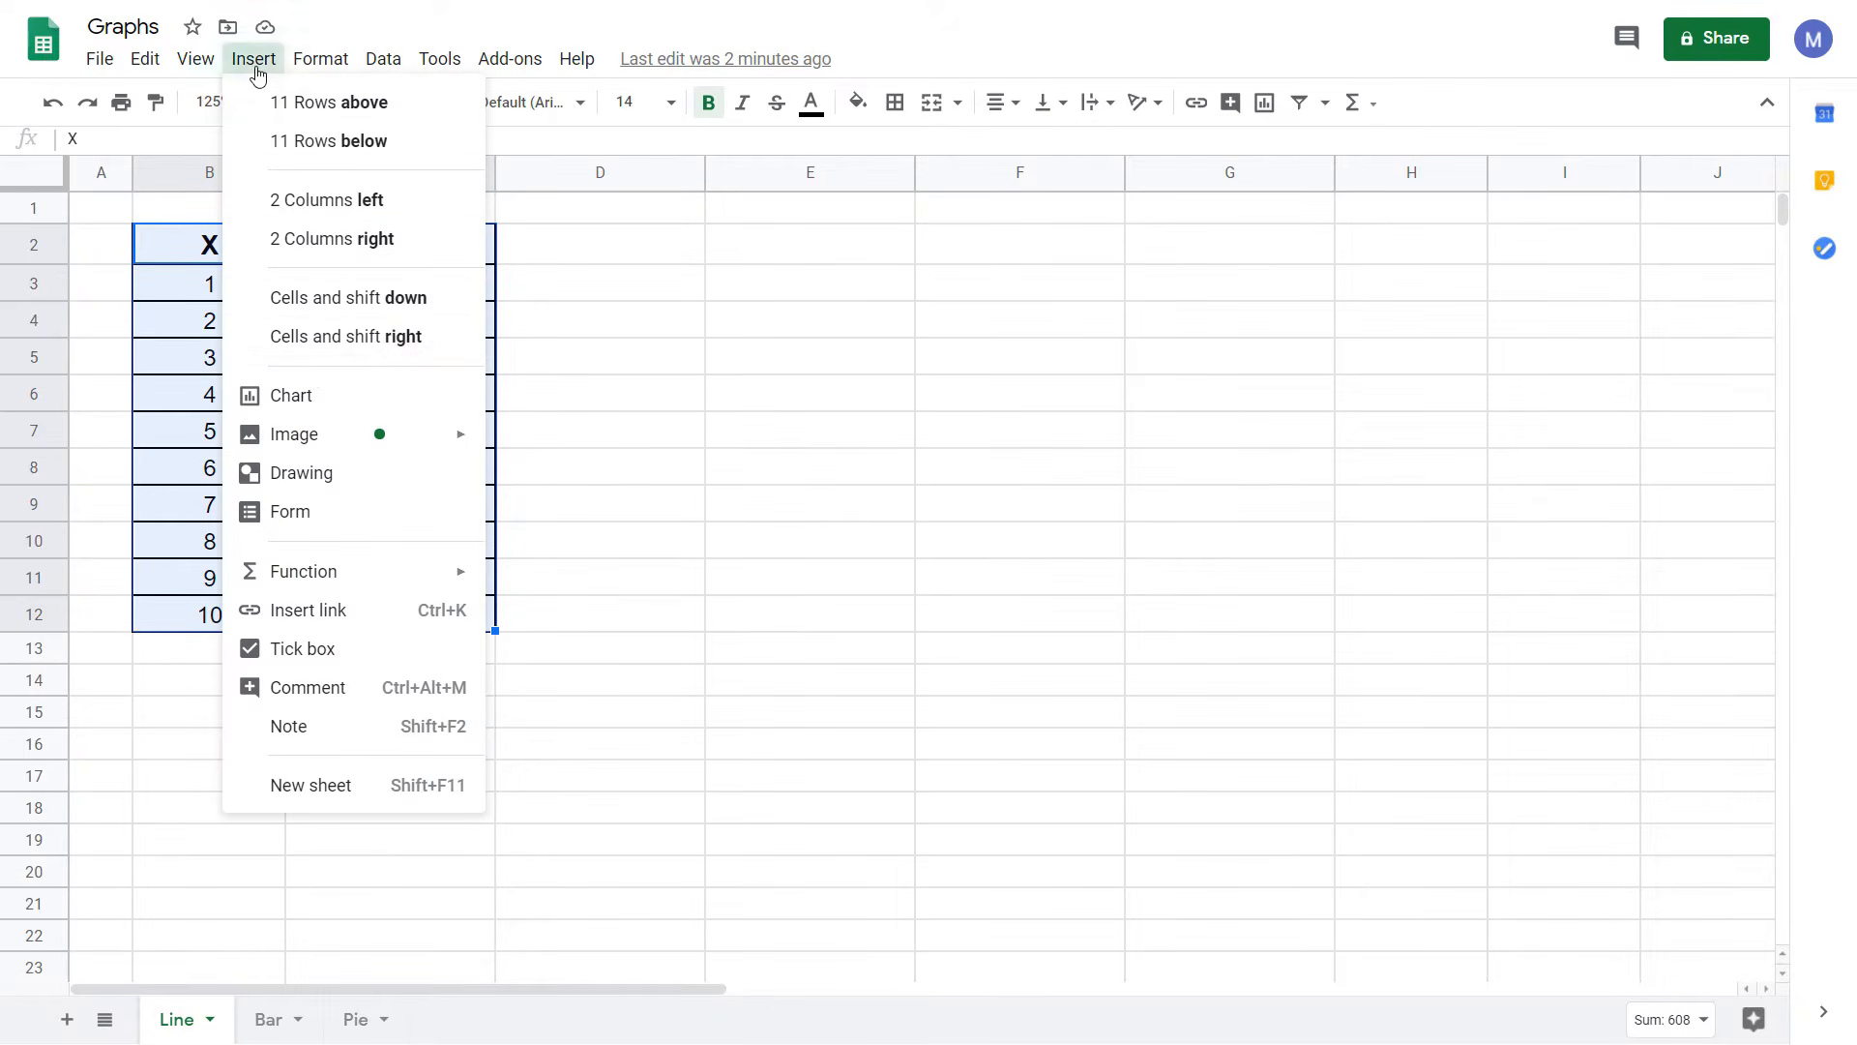
click(306, 405)
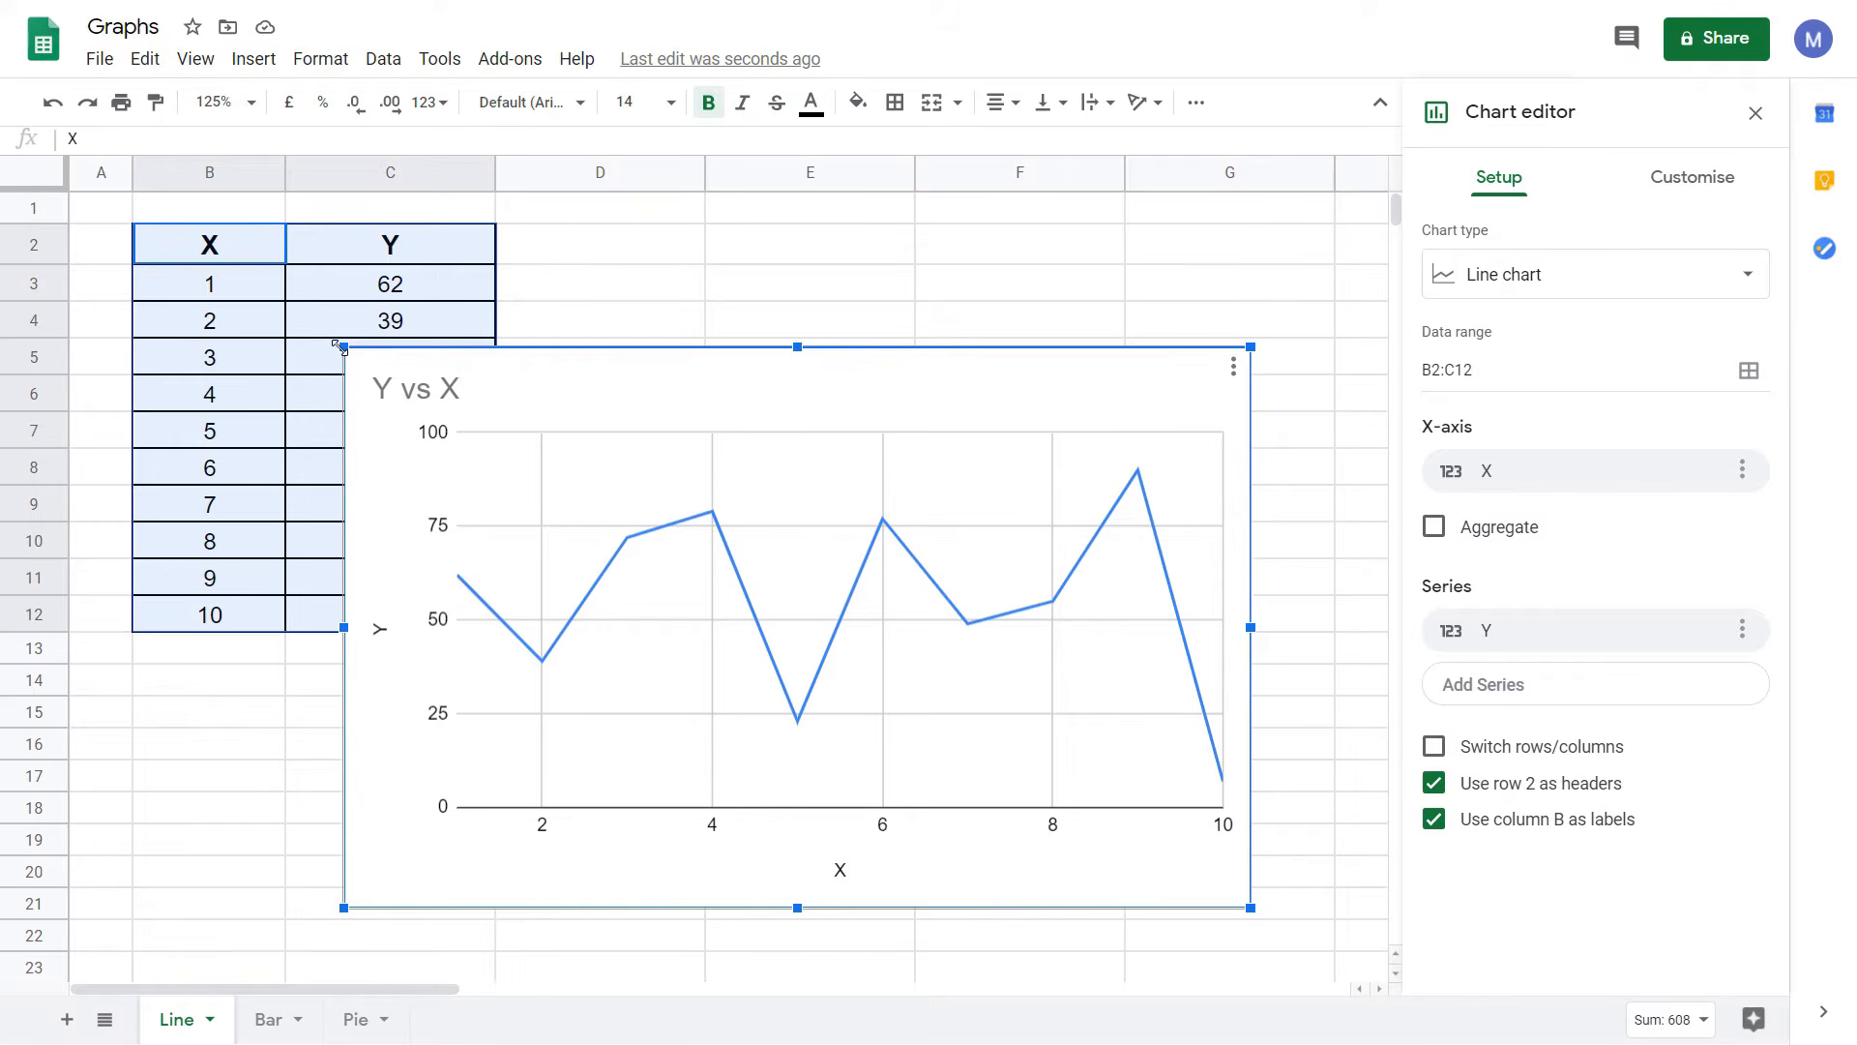
drag(338, 345, 571, 500)
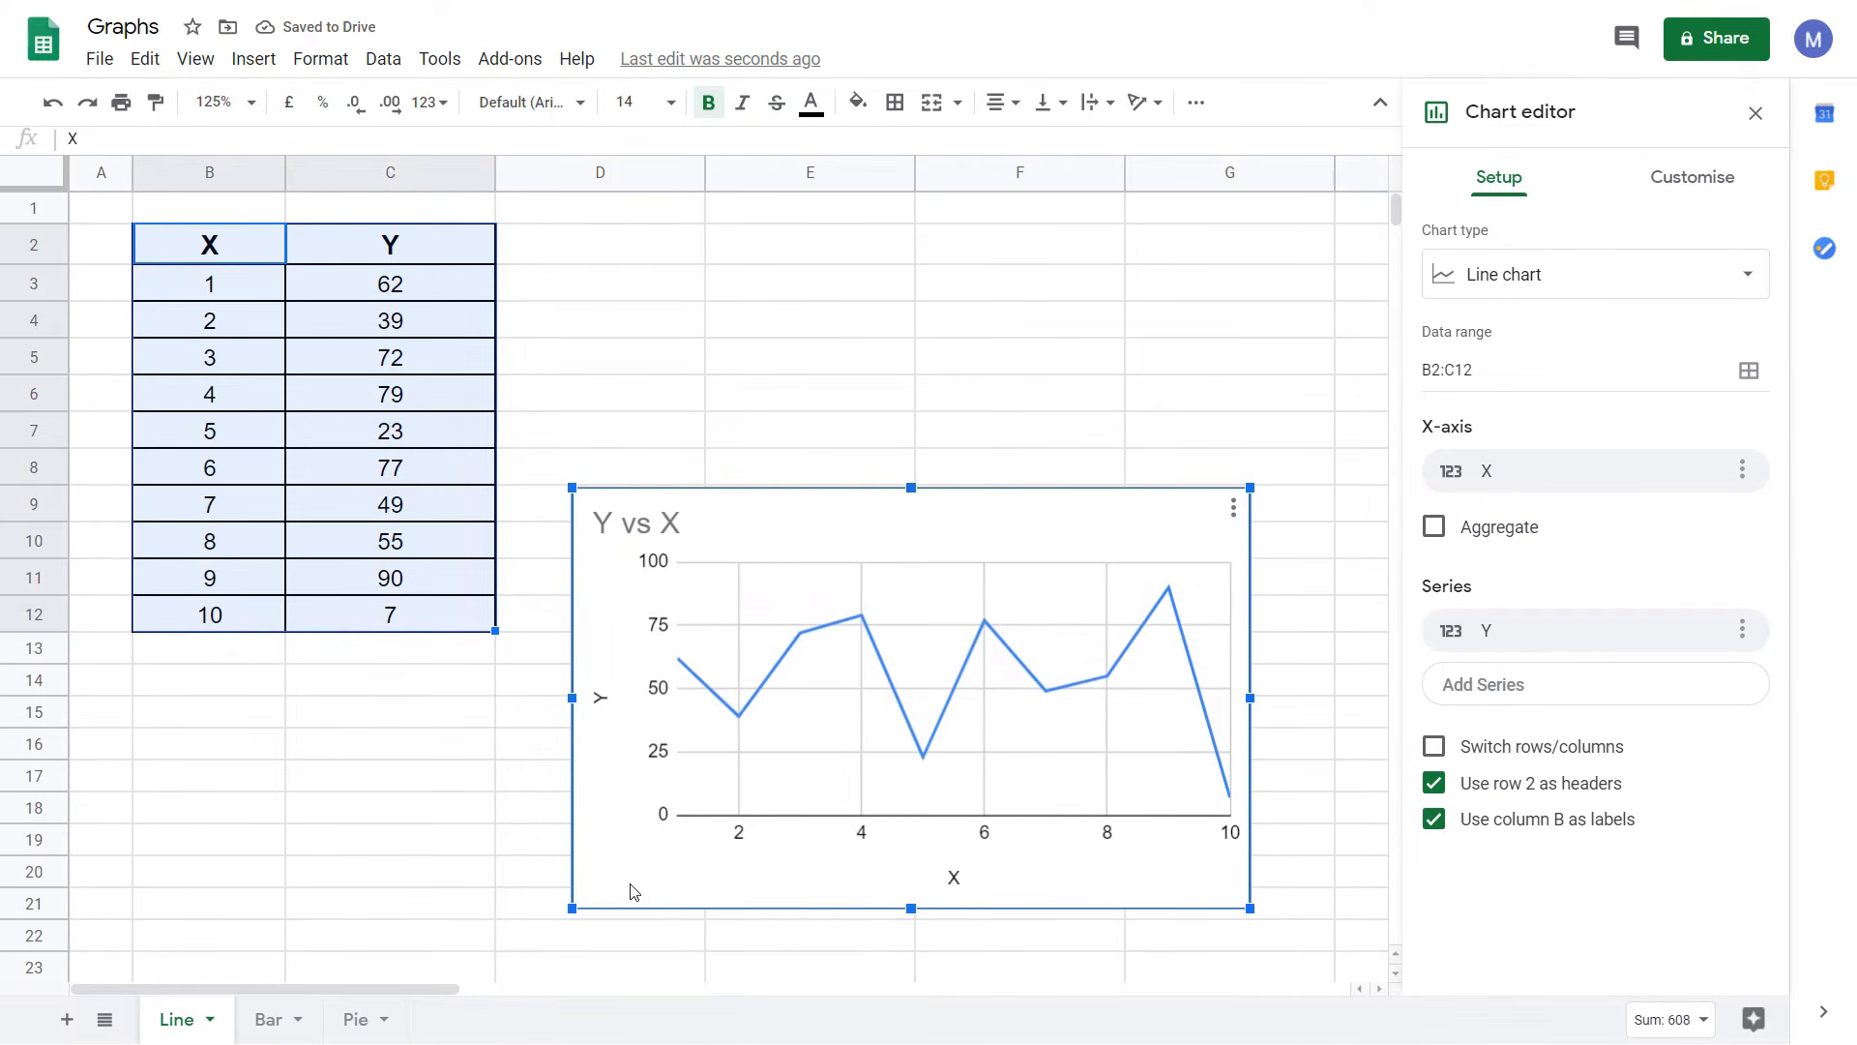
drag(629, 898, 618, 622)
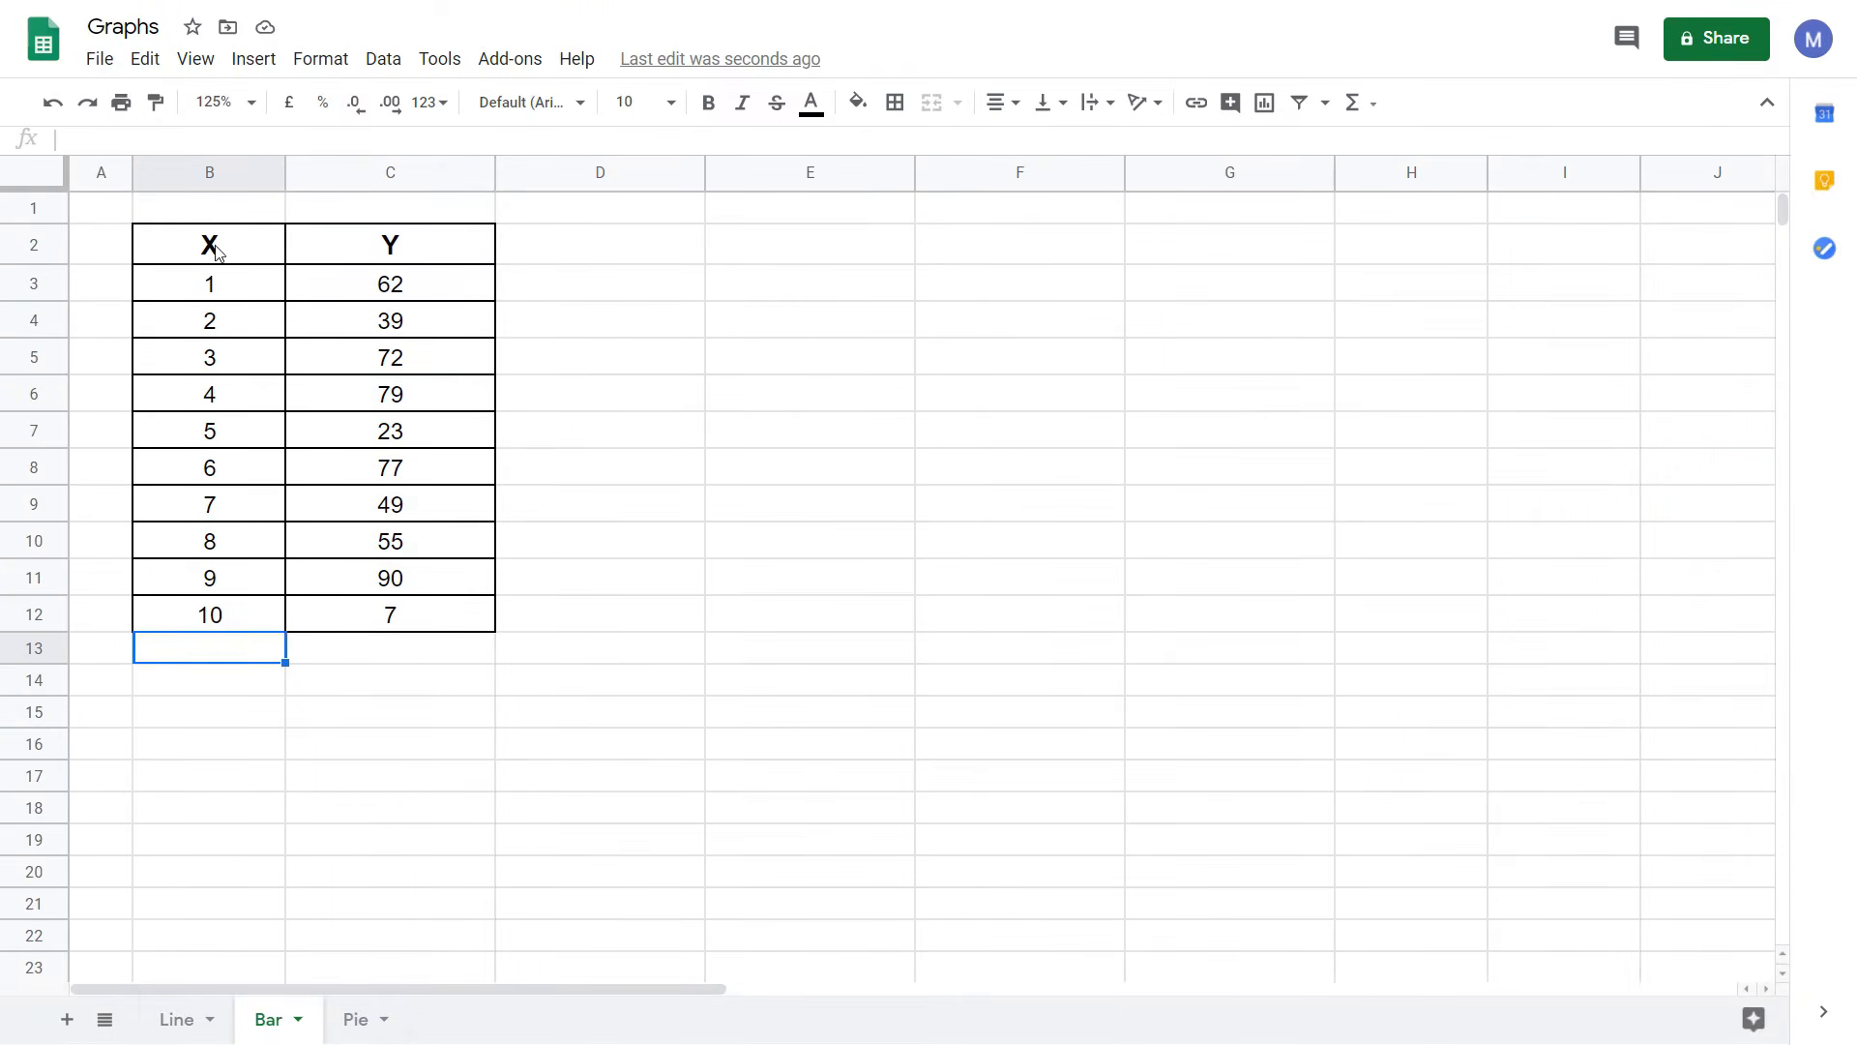
Insert a chart of the X and Y data in B2:C12 on the Bar sheet
drag(215, 250, 393, 617)
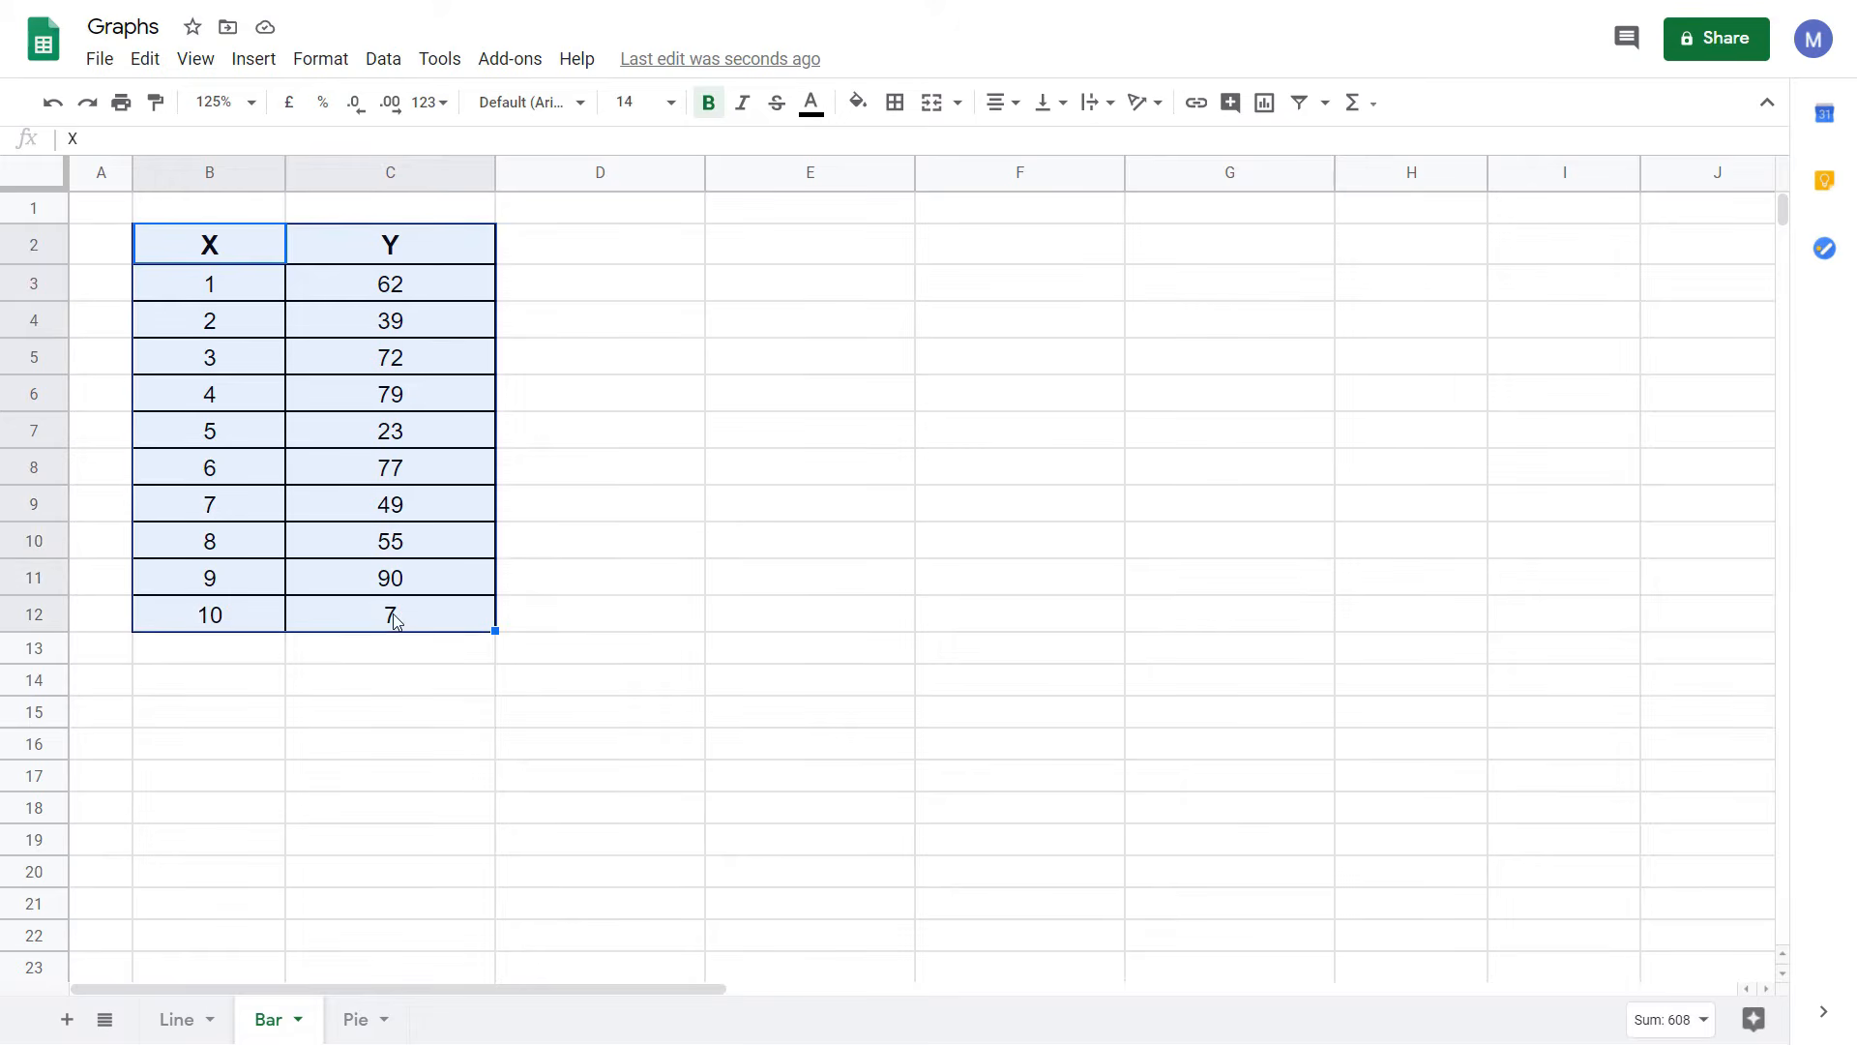
click(253, 64)
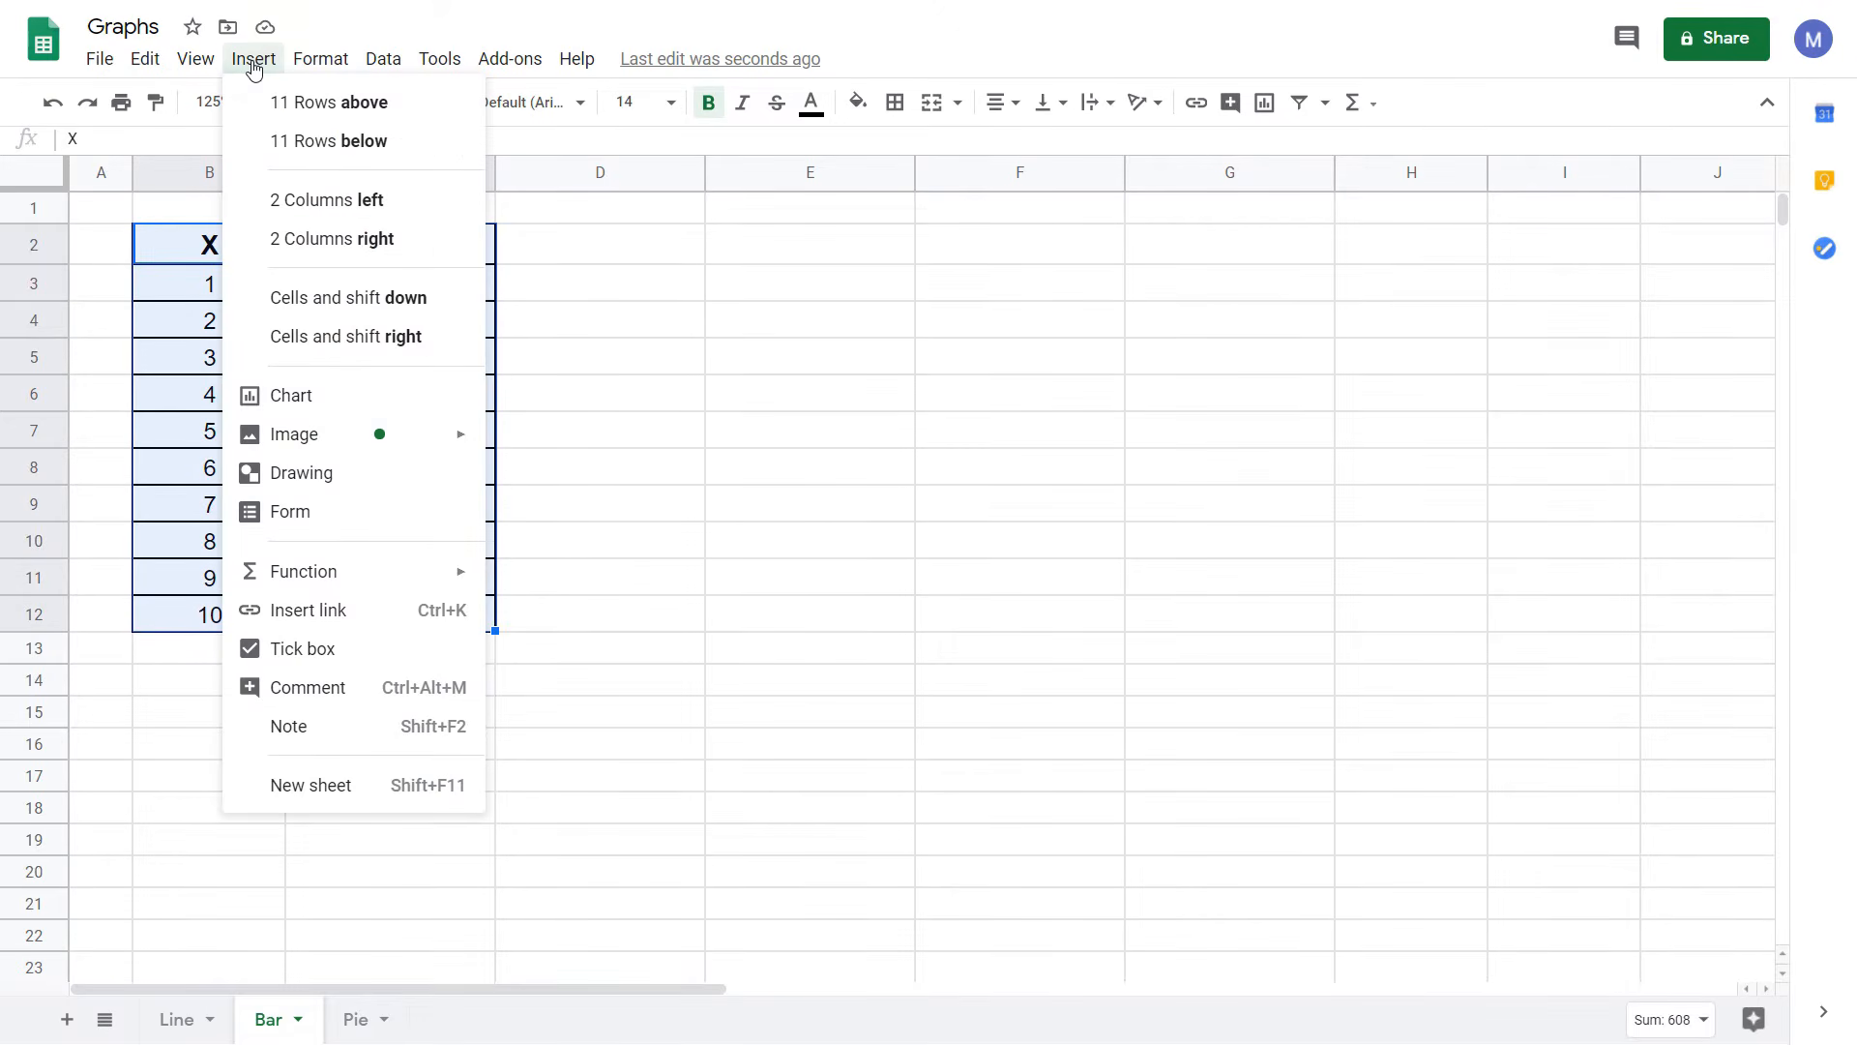
click(289, 396)
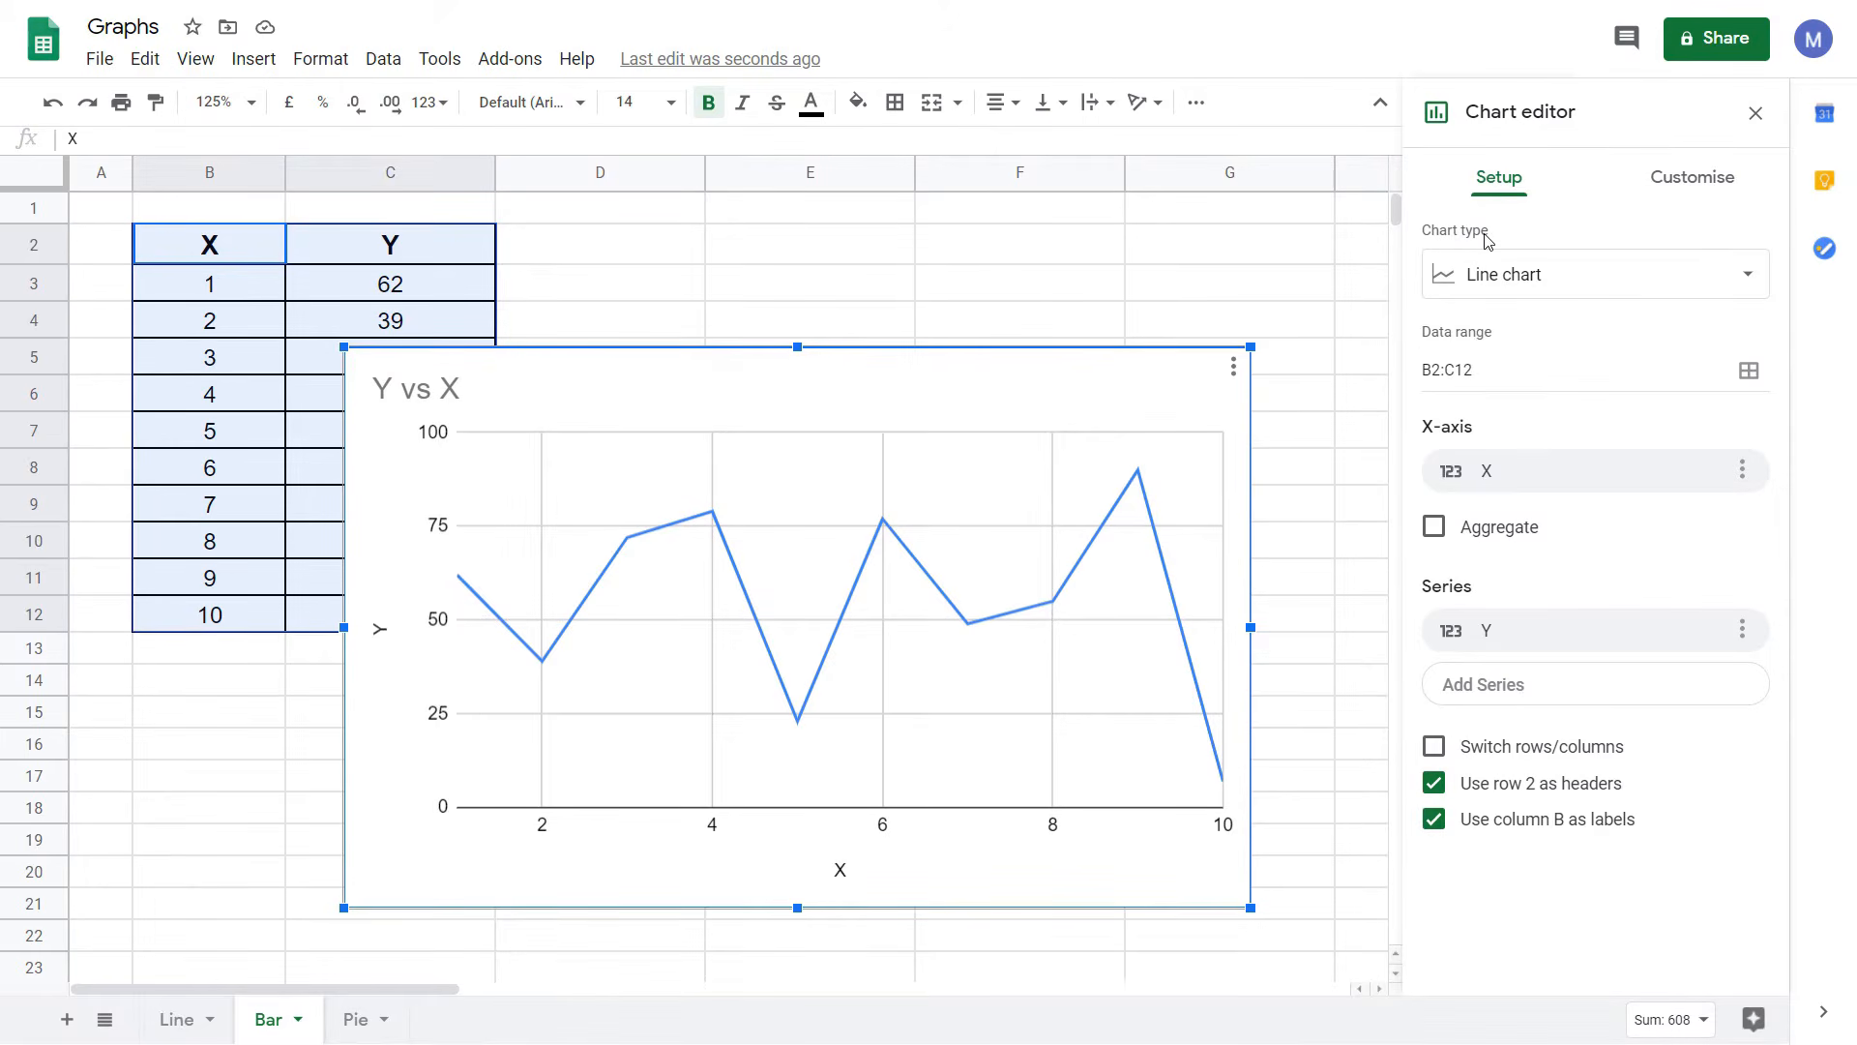
Browse the available chart types and change the Bar sheet's chart to a column chart
click(1749, 283)
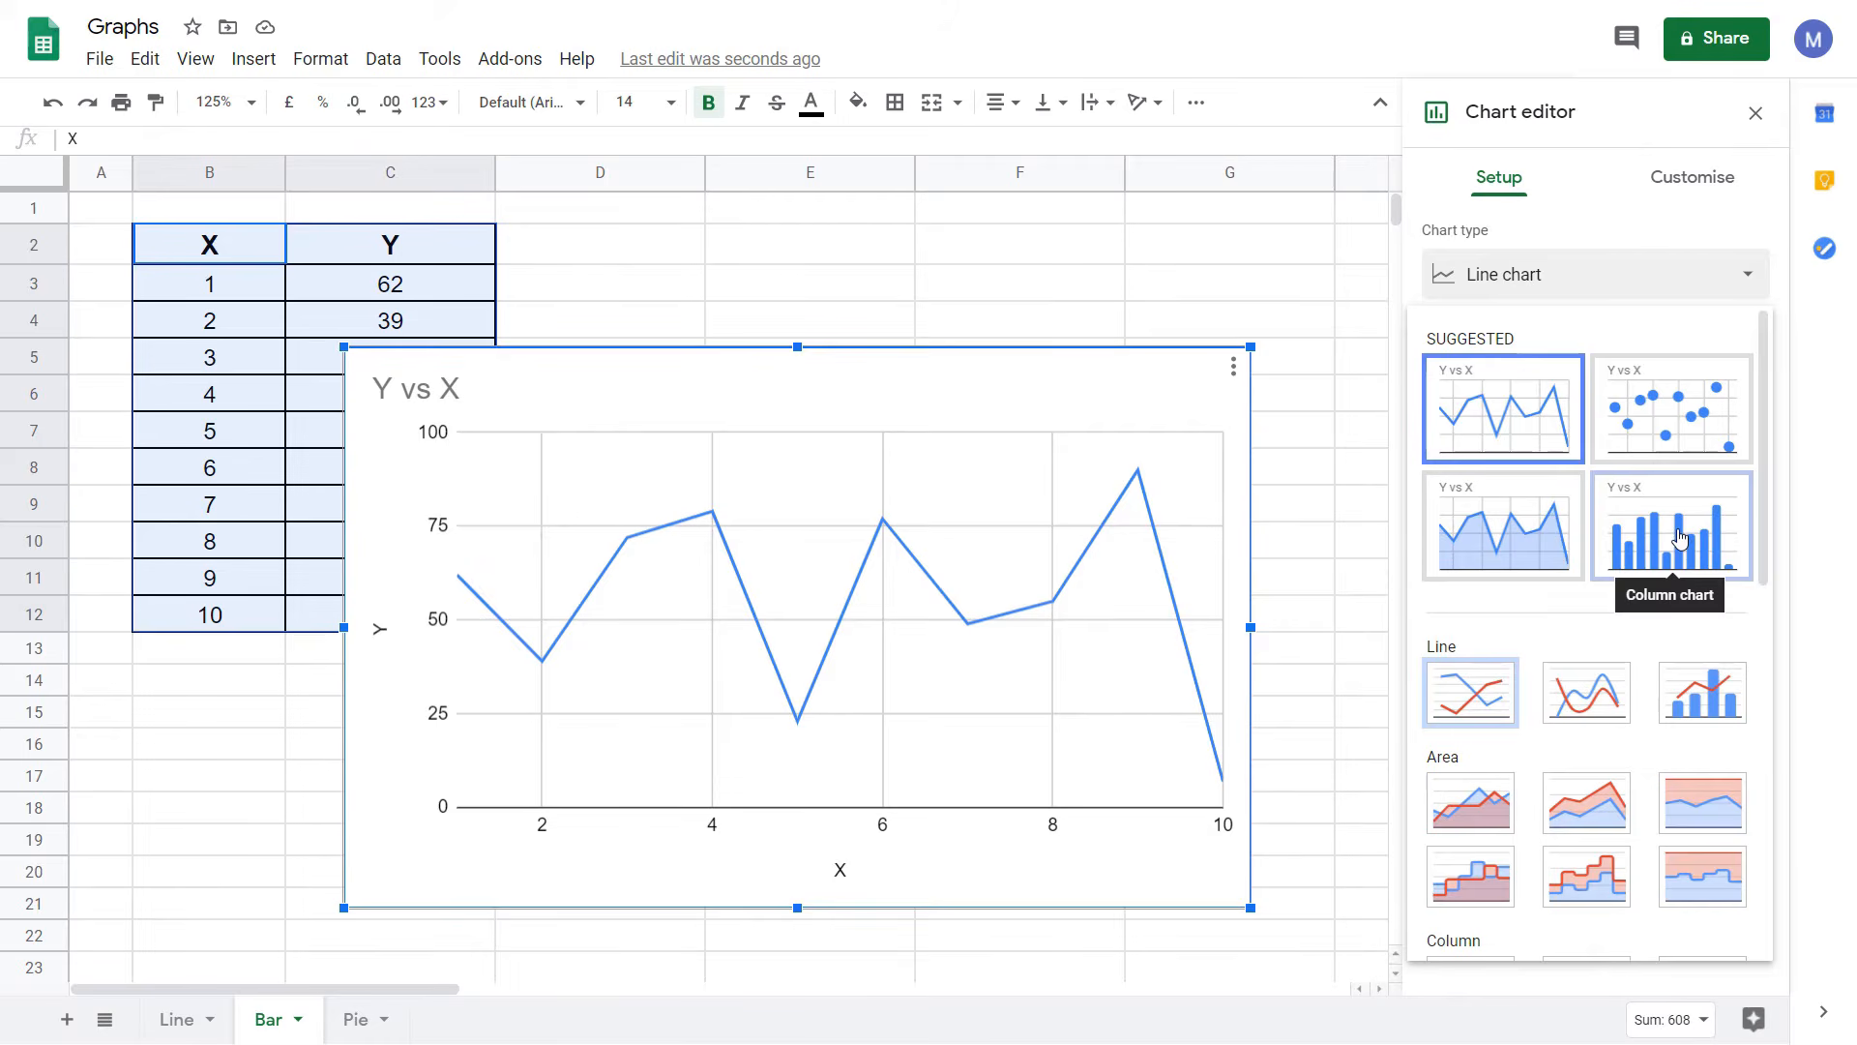
drag(1766, 389, 1756, 523)
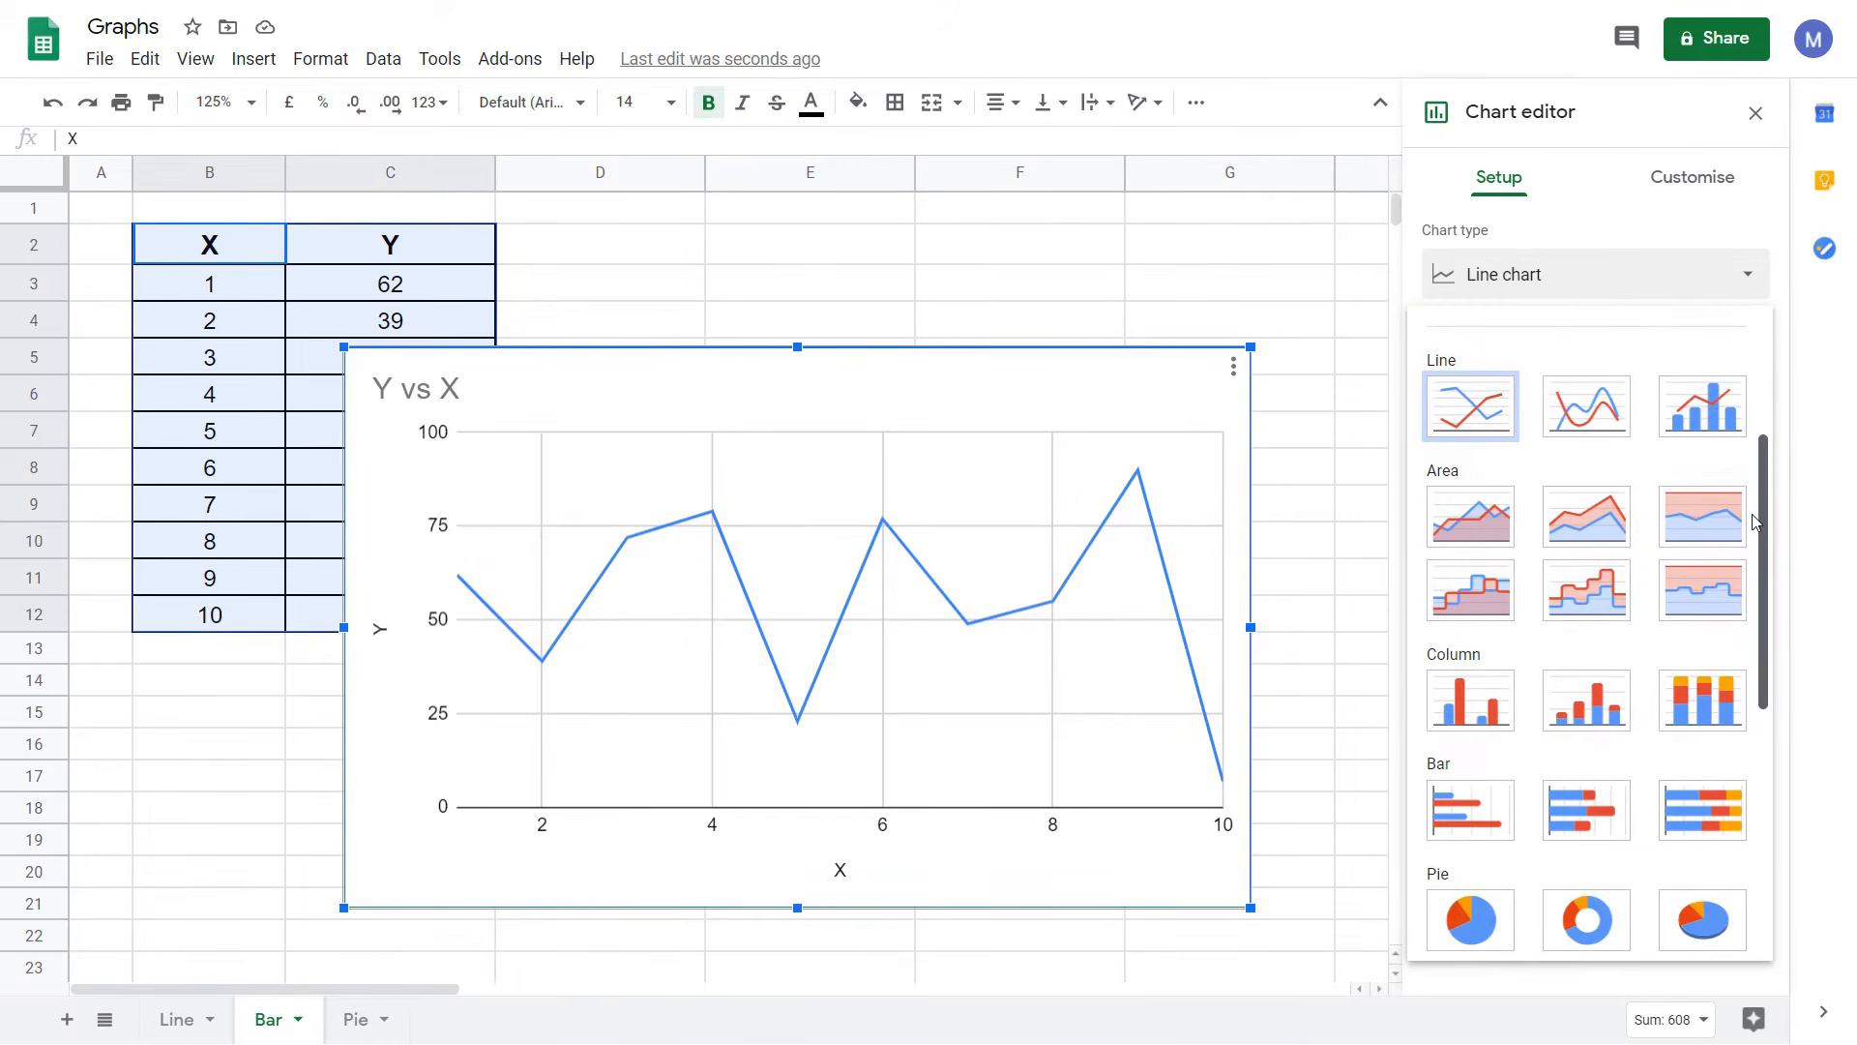
scroll(1753, 521, down, 2)
scroll(1751, 519, up, 2)
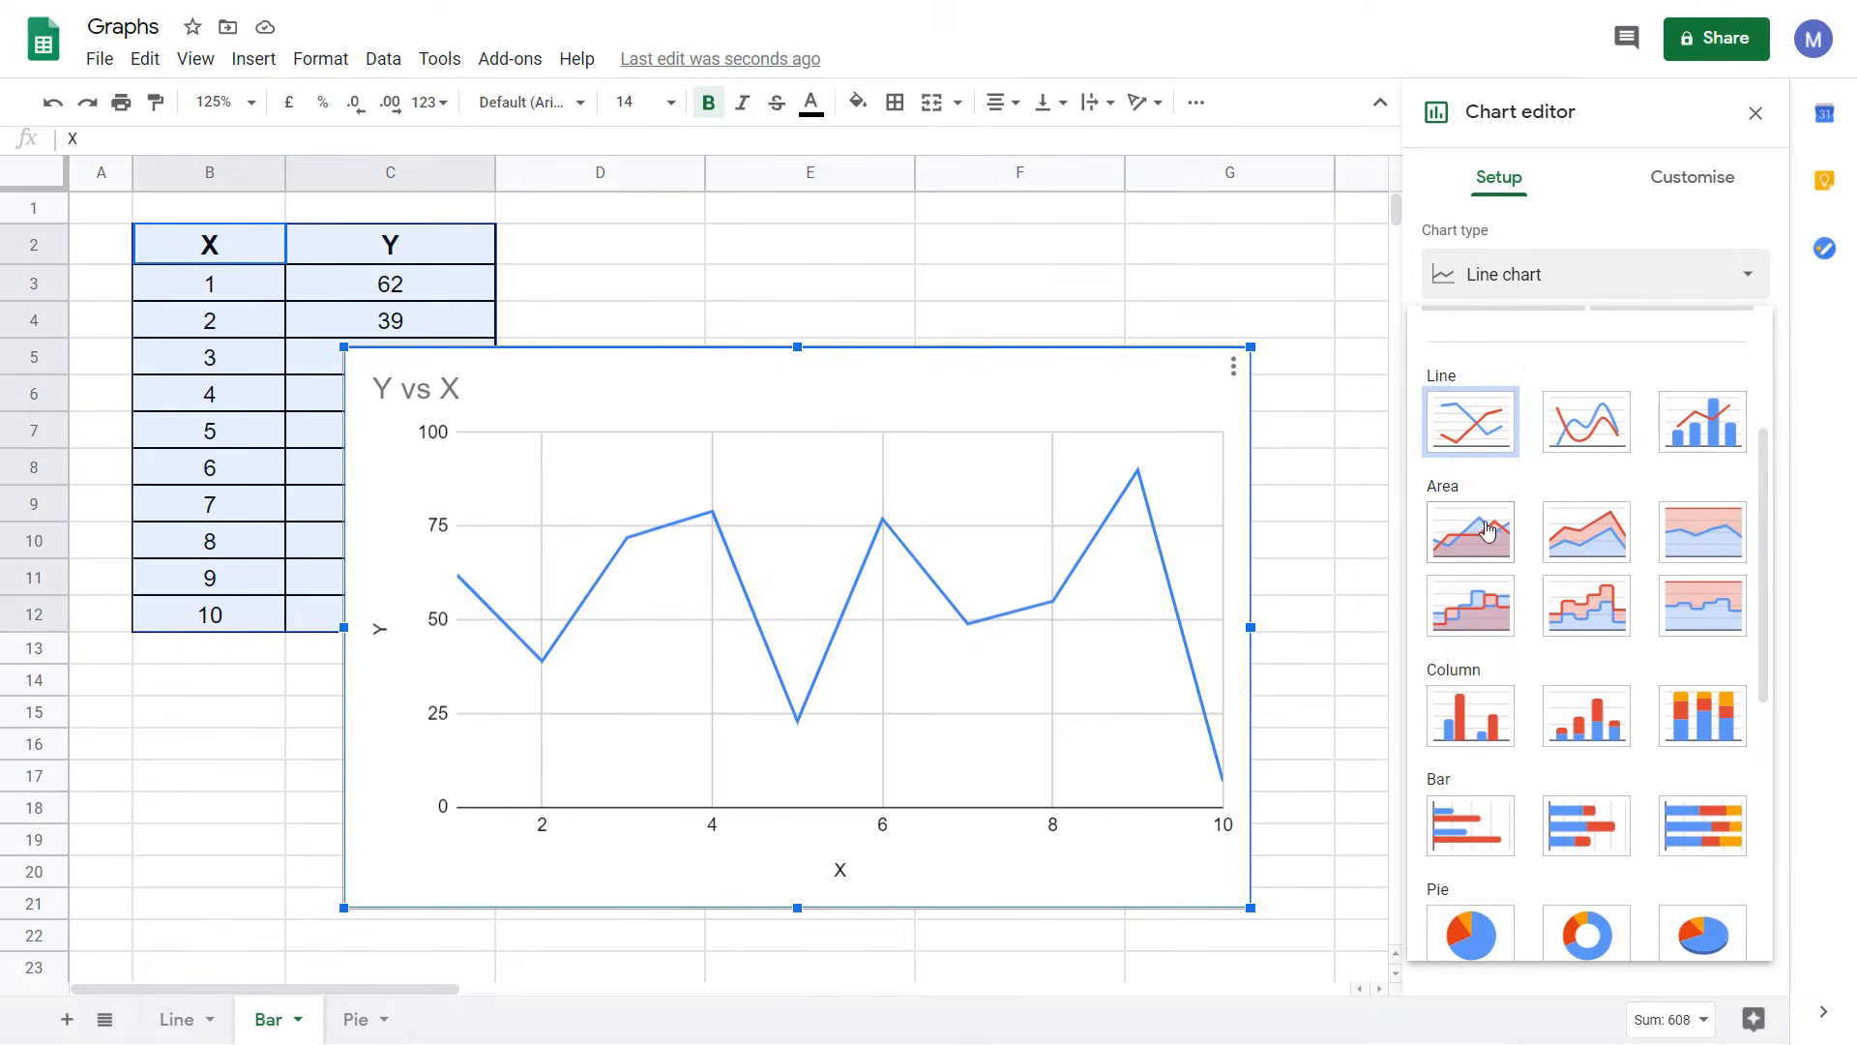
scroll(1489, 487, down, 4)
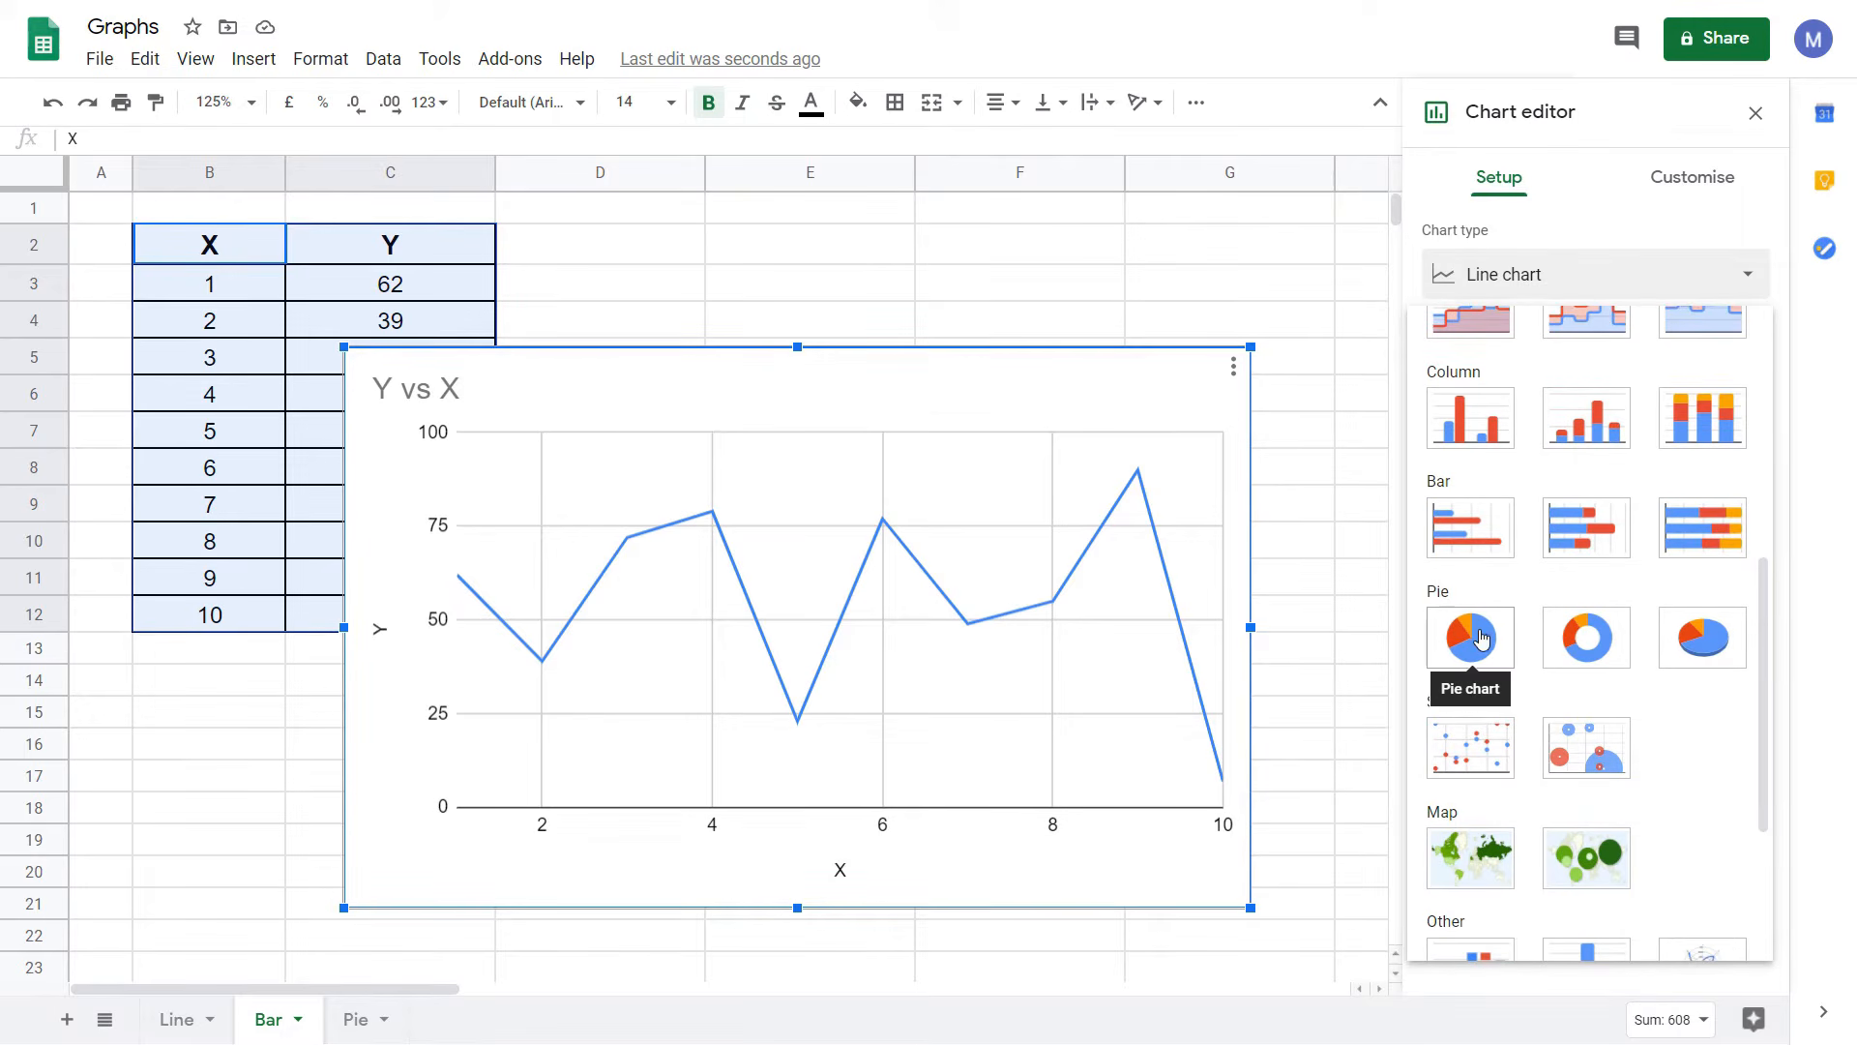
drag(1762, 661, 1760, 542)
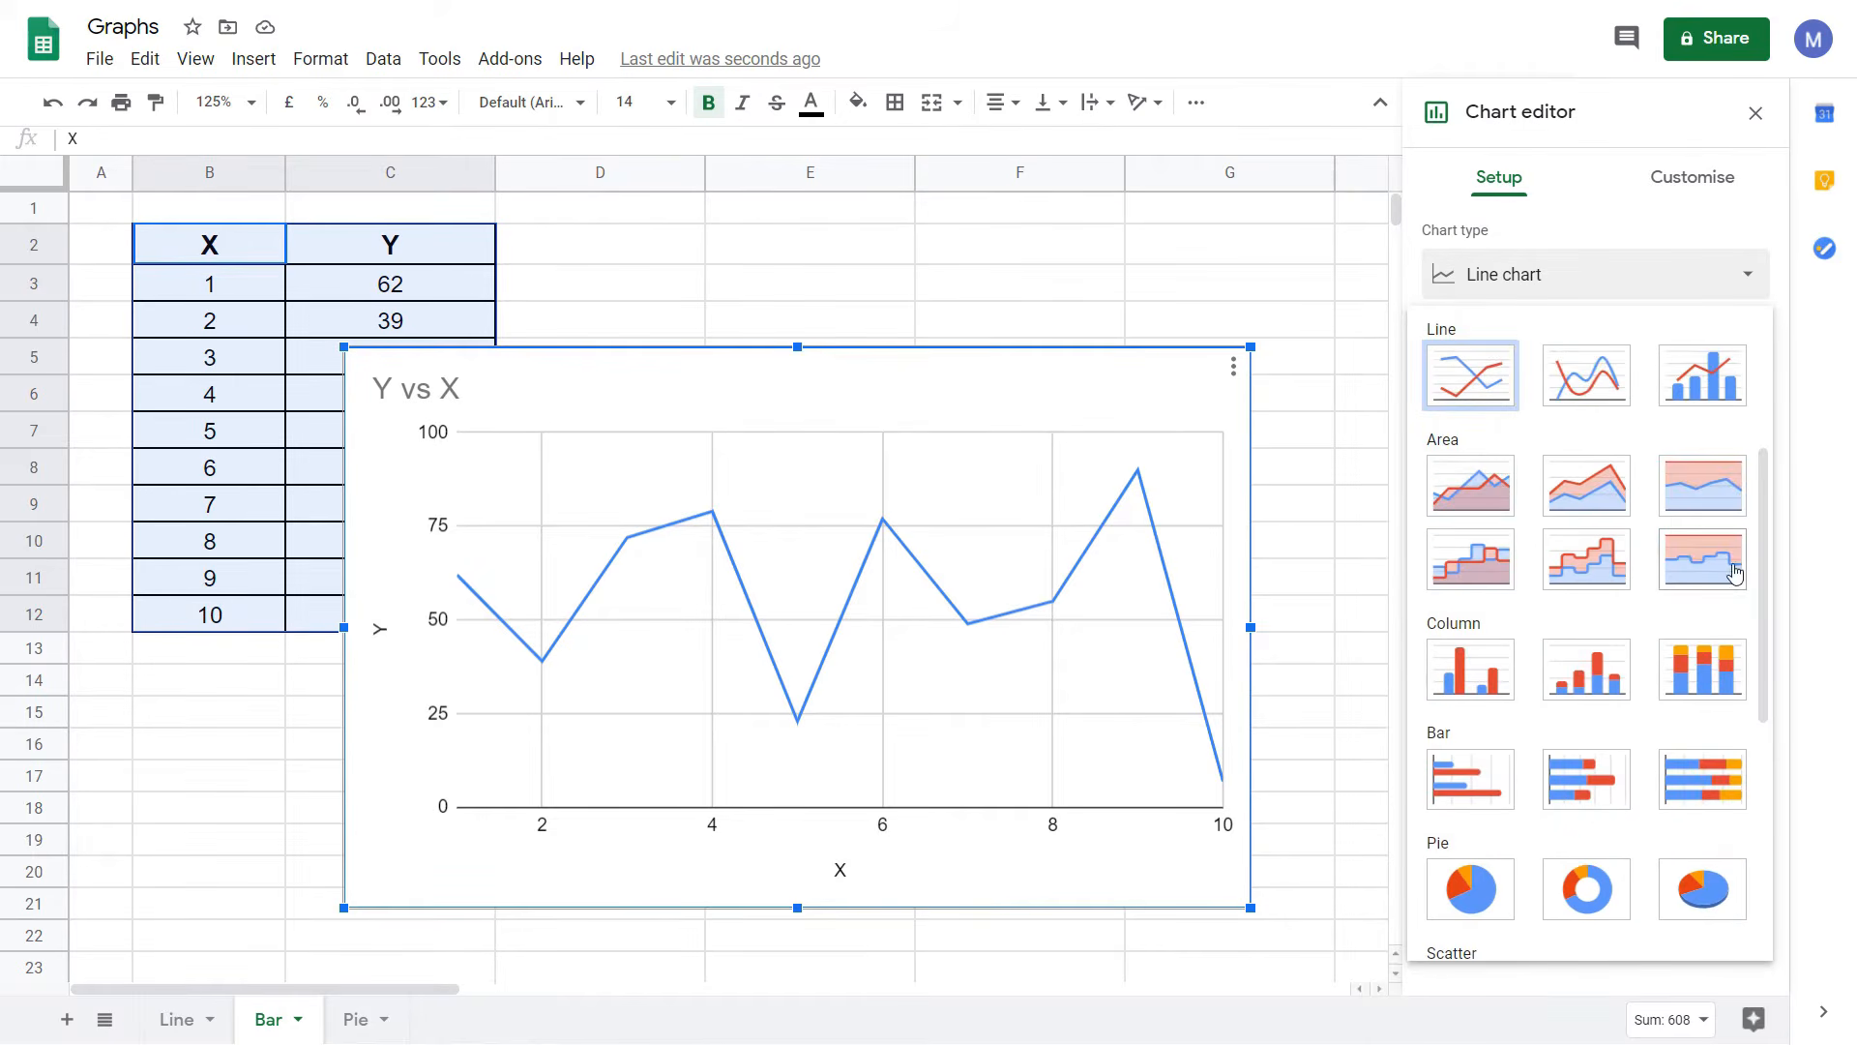
click(1481, 680)
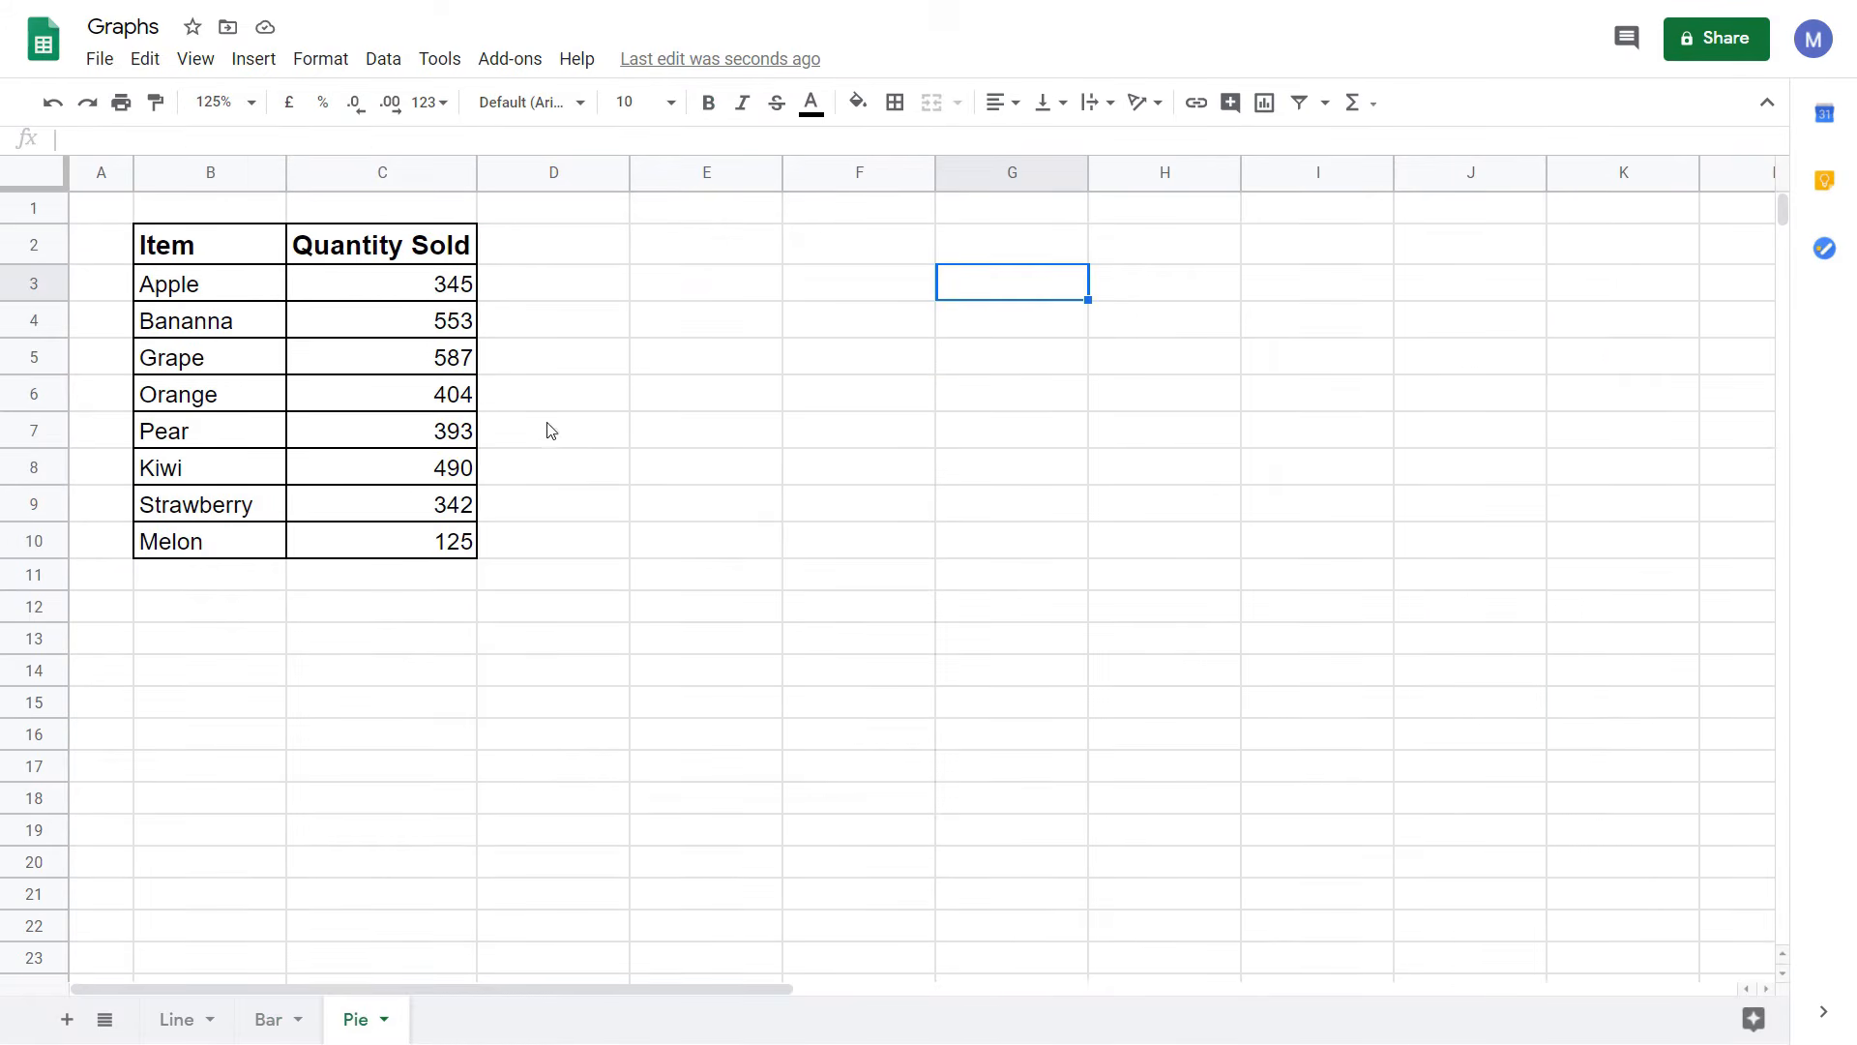
Insert a chart of the Item and Quantity Sold data in B2:C10 and change it to a pie chart
drag(199, 242, 404, 549)
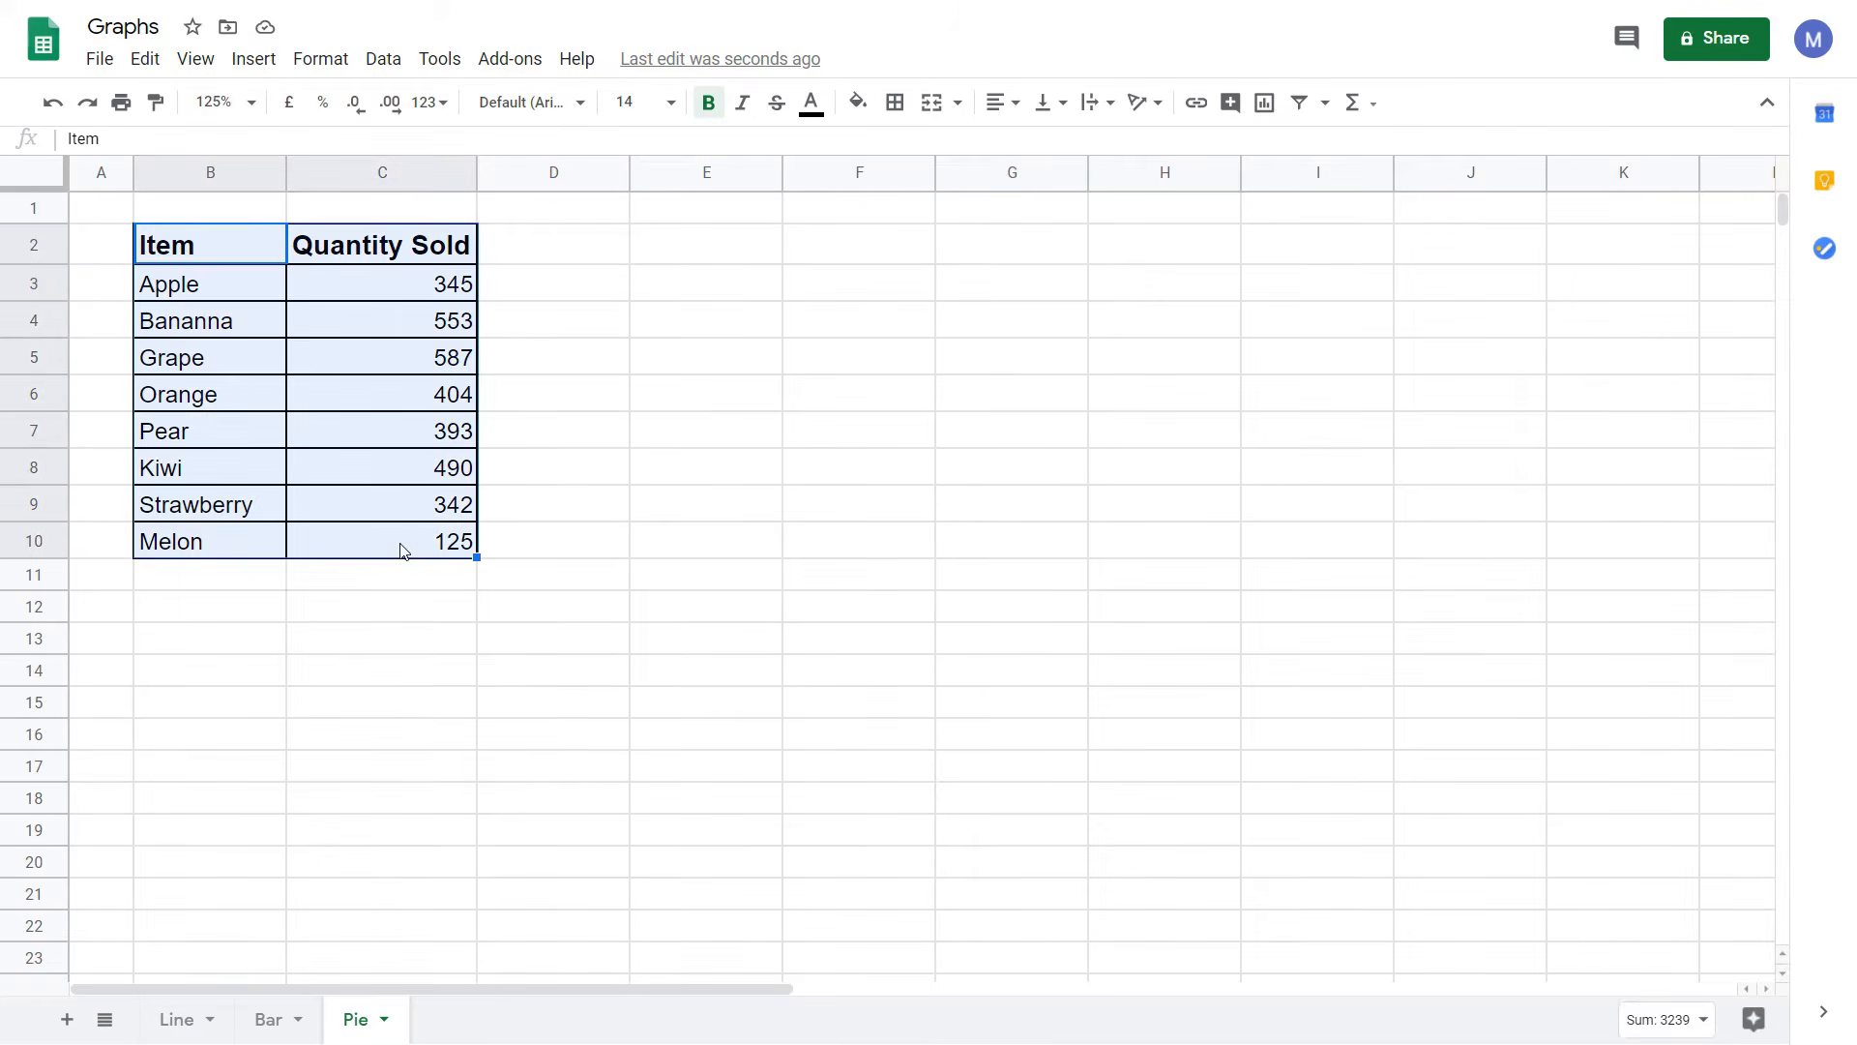
click(252, 59)
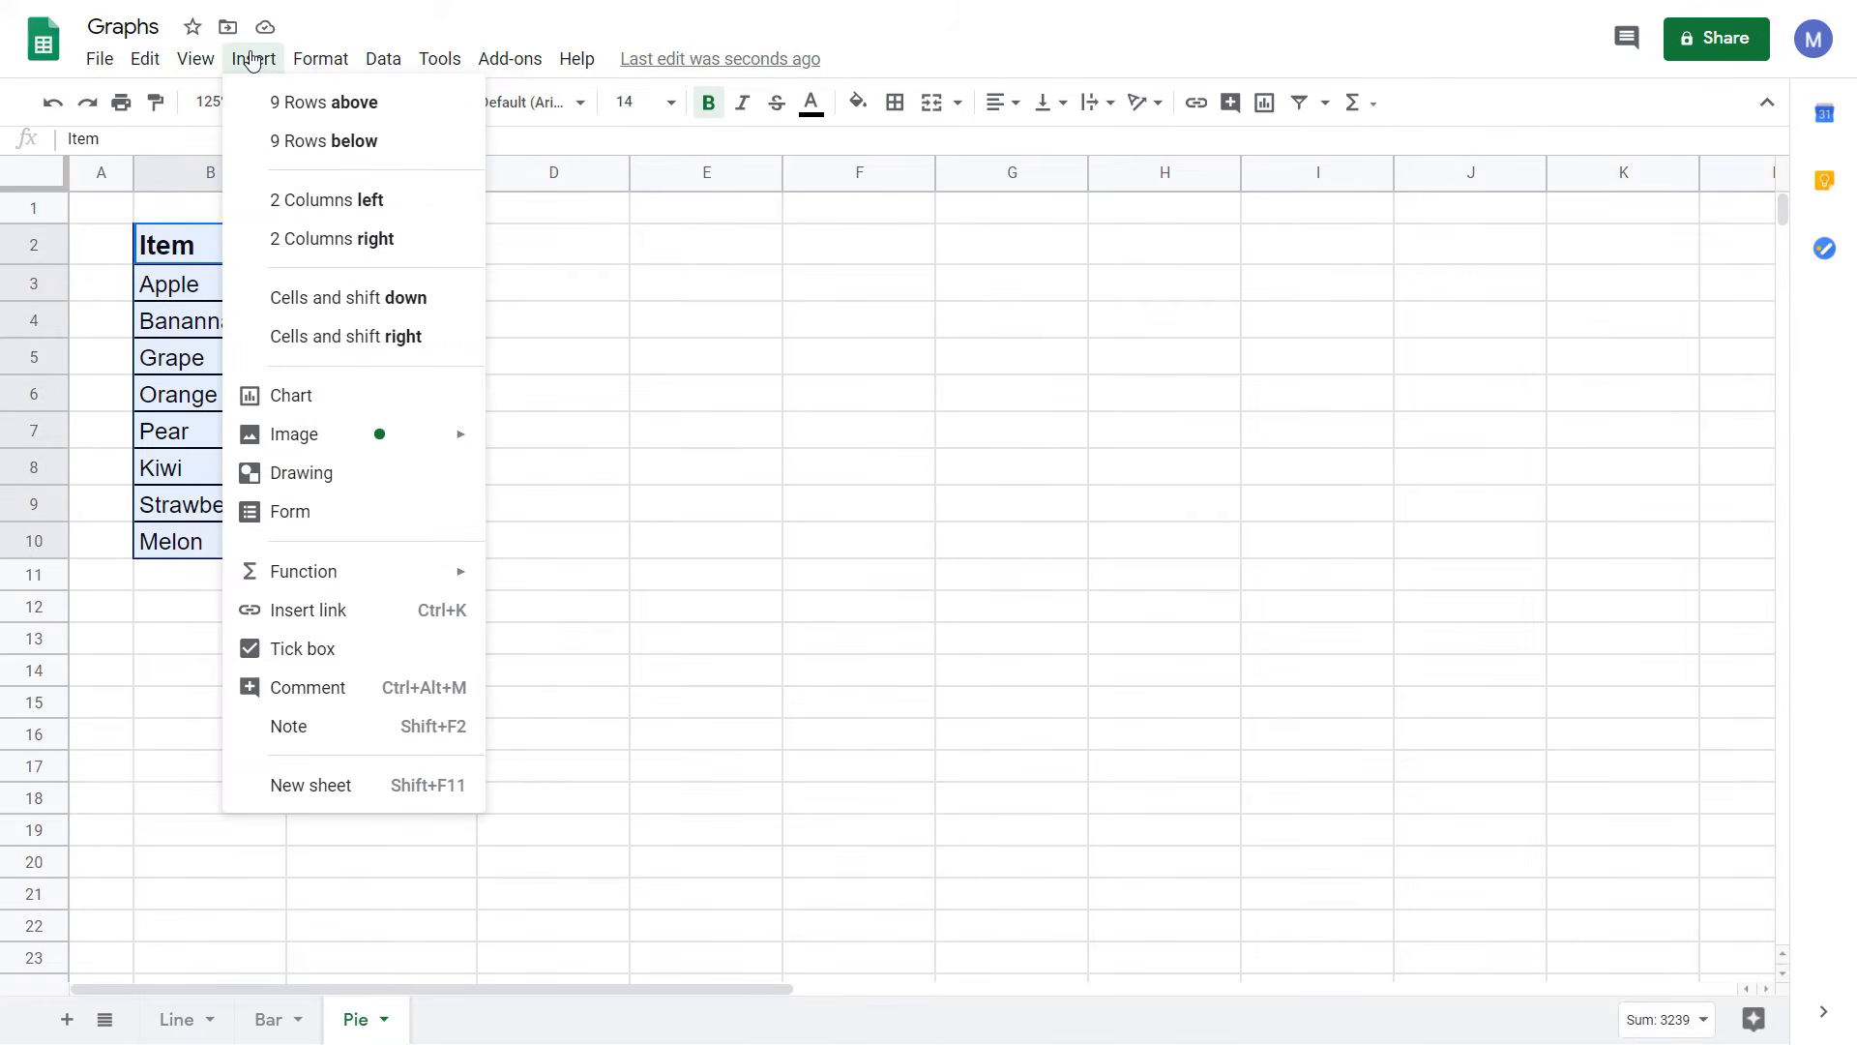
click(297, 397)
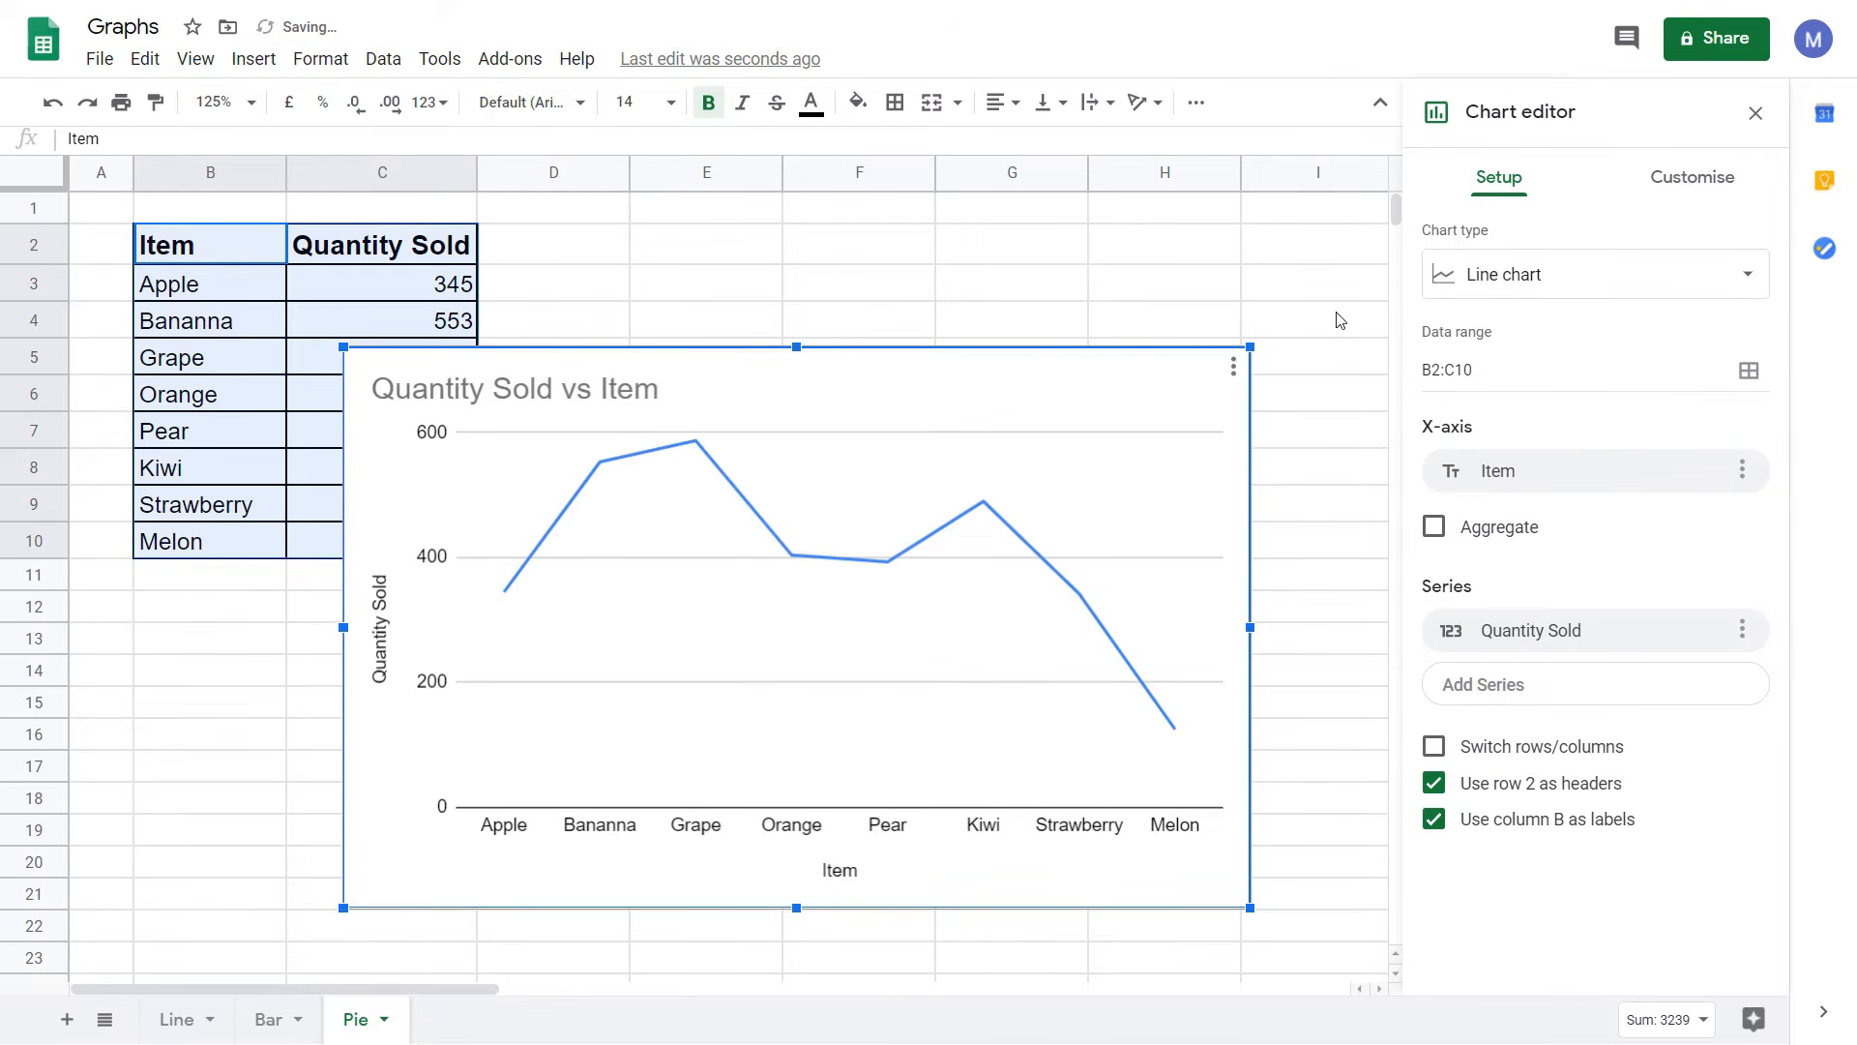
click(1724, 280)
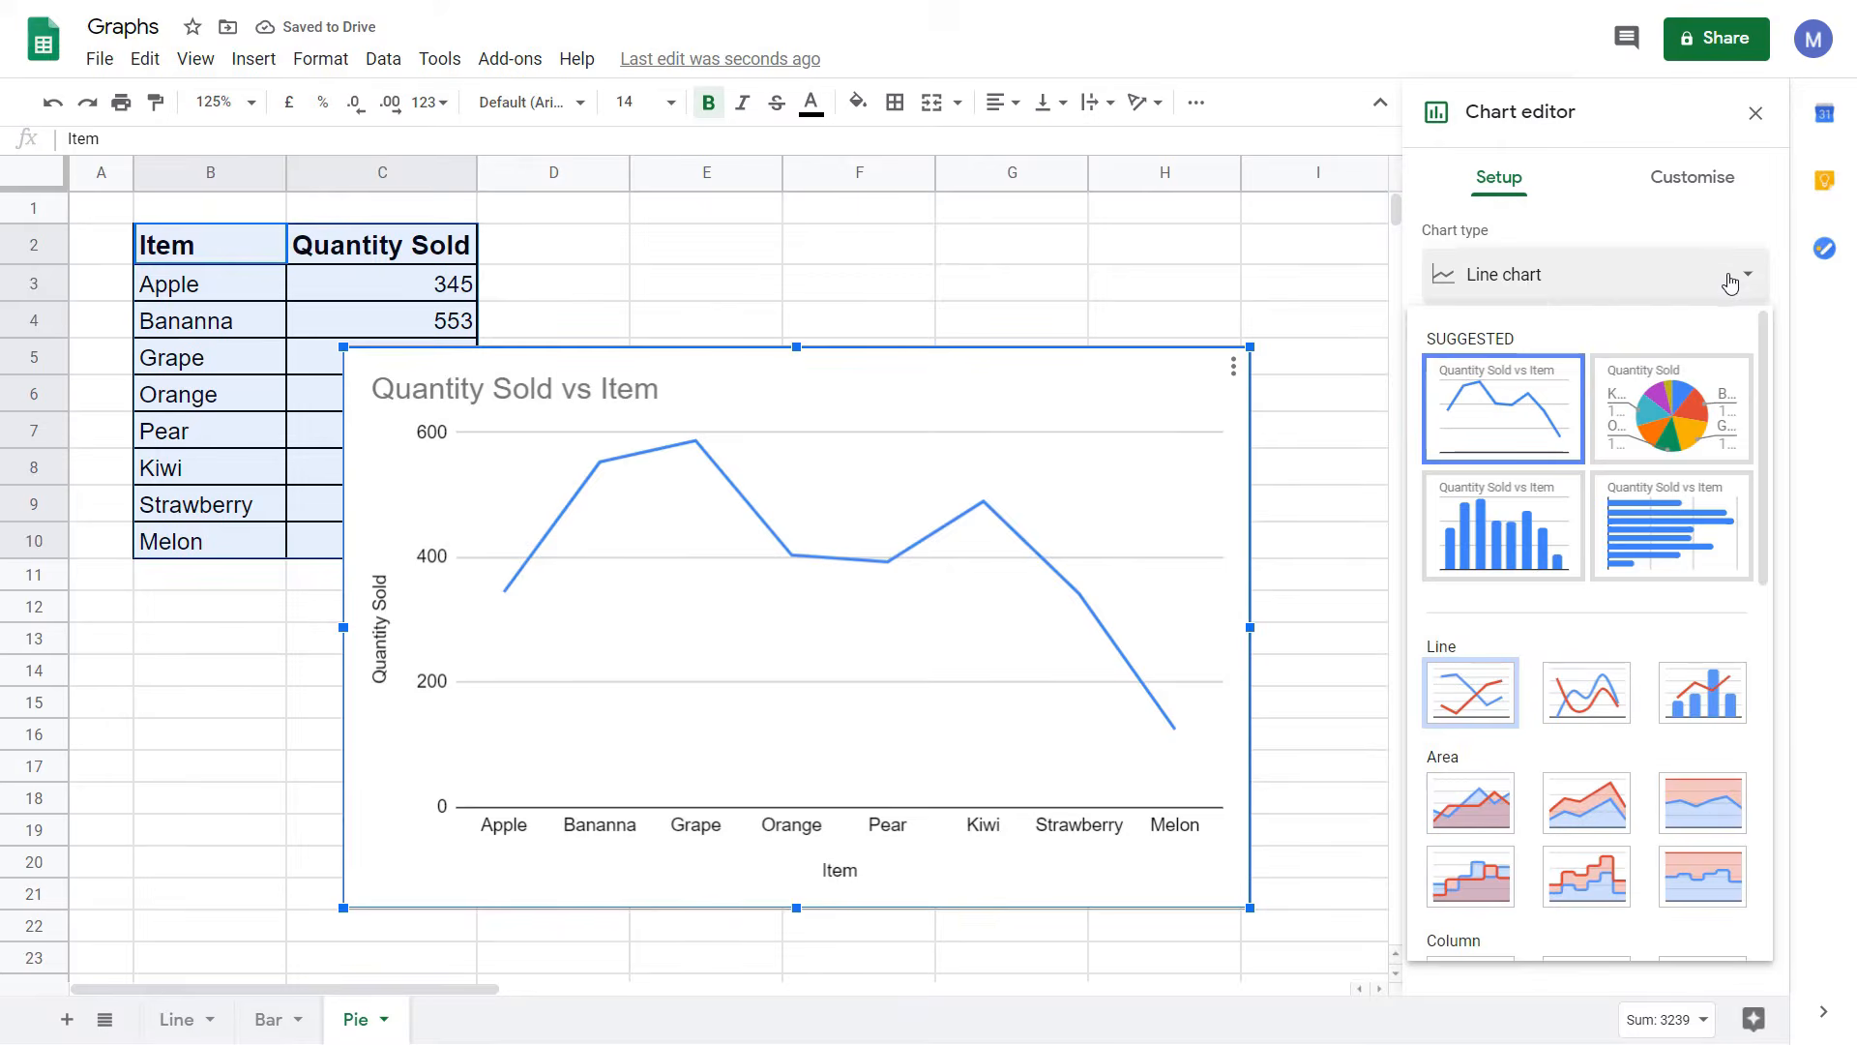
click(1678, 400)
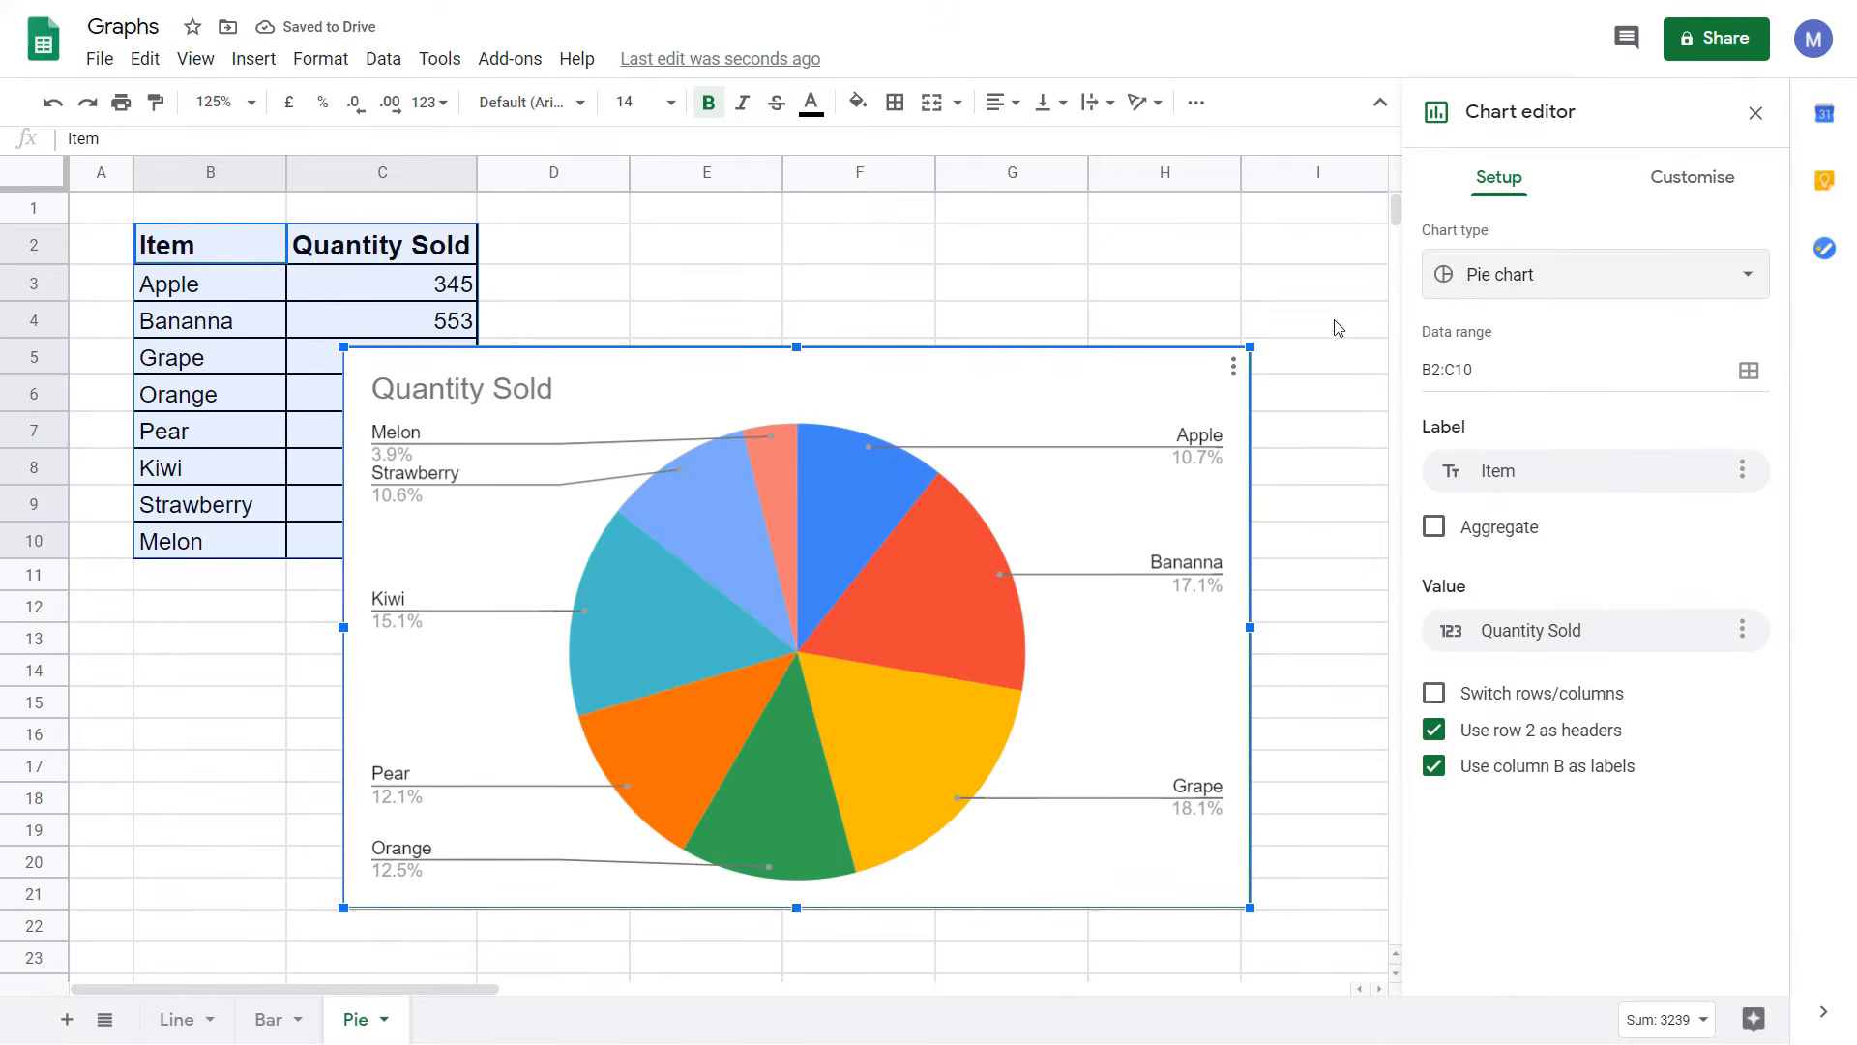
Shrink the pie chart and place it beside the fruit sales table
drag(1249, 346, 1065, 456)
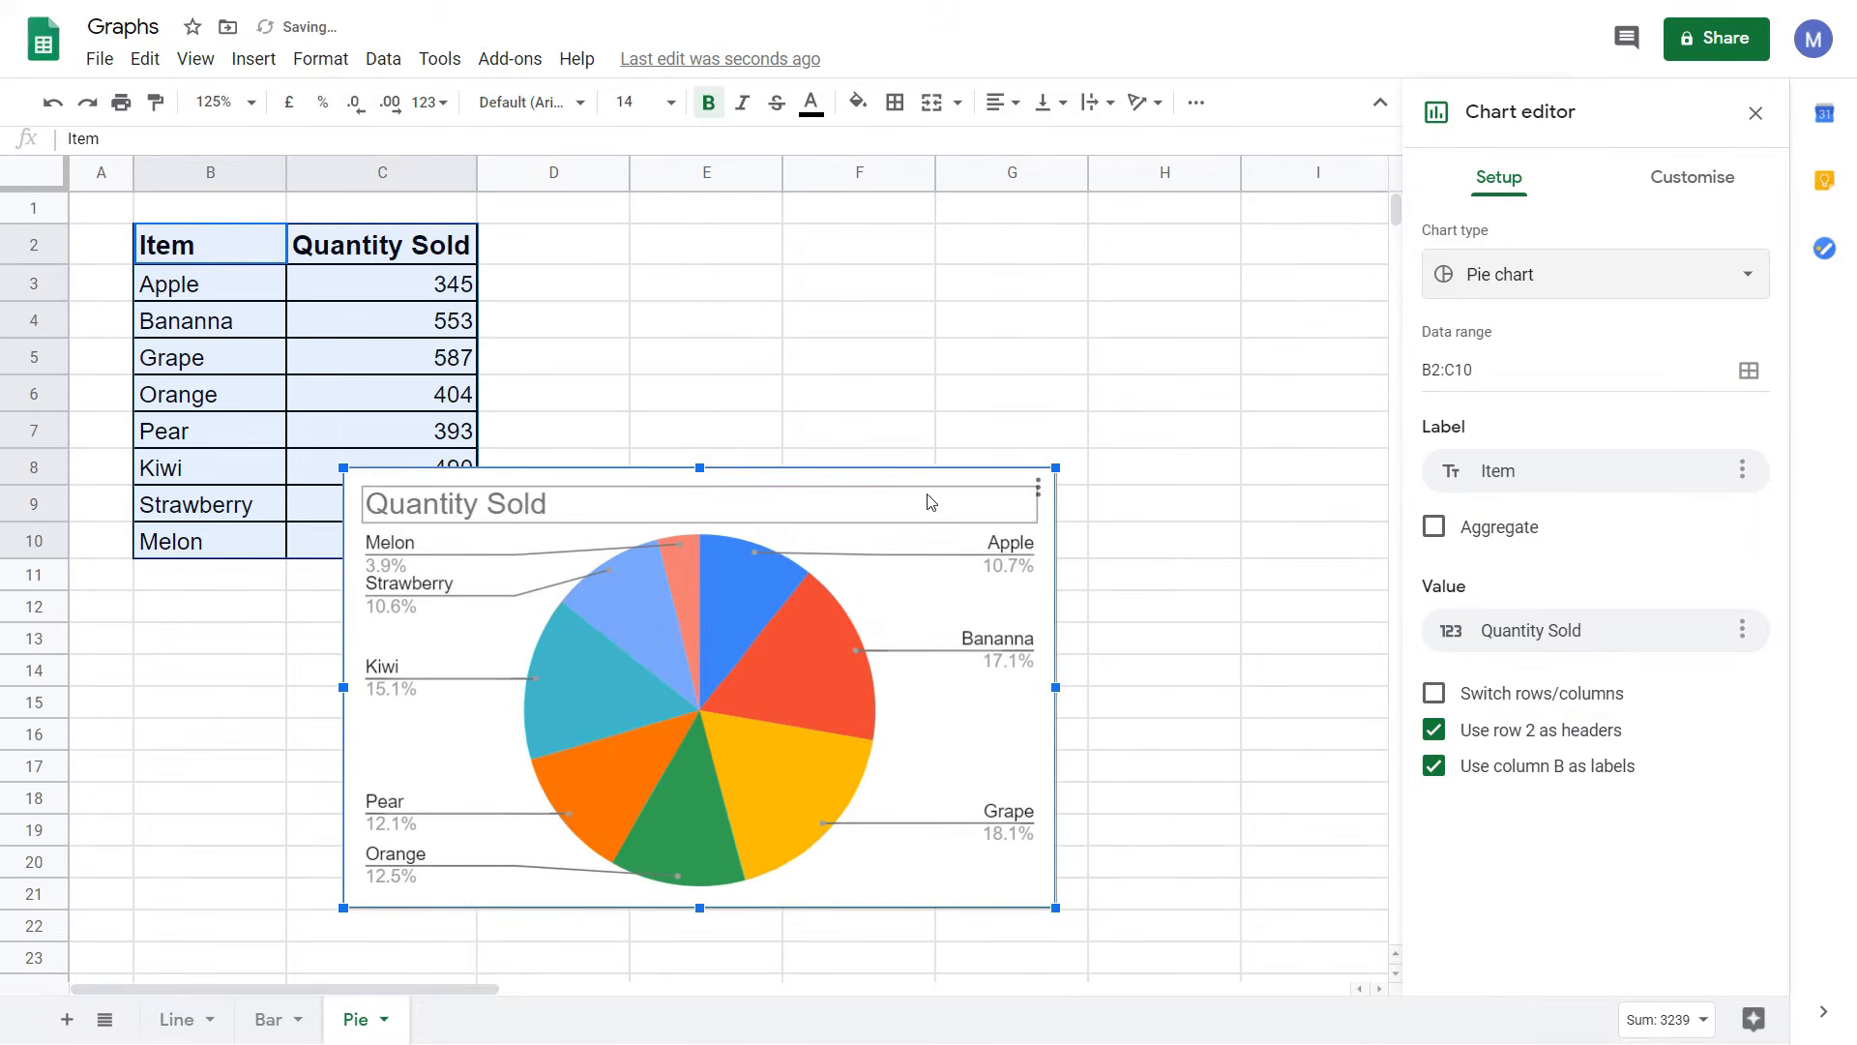
drag(923, 455, 1151, 220)
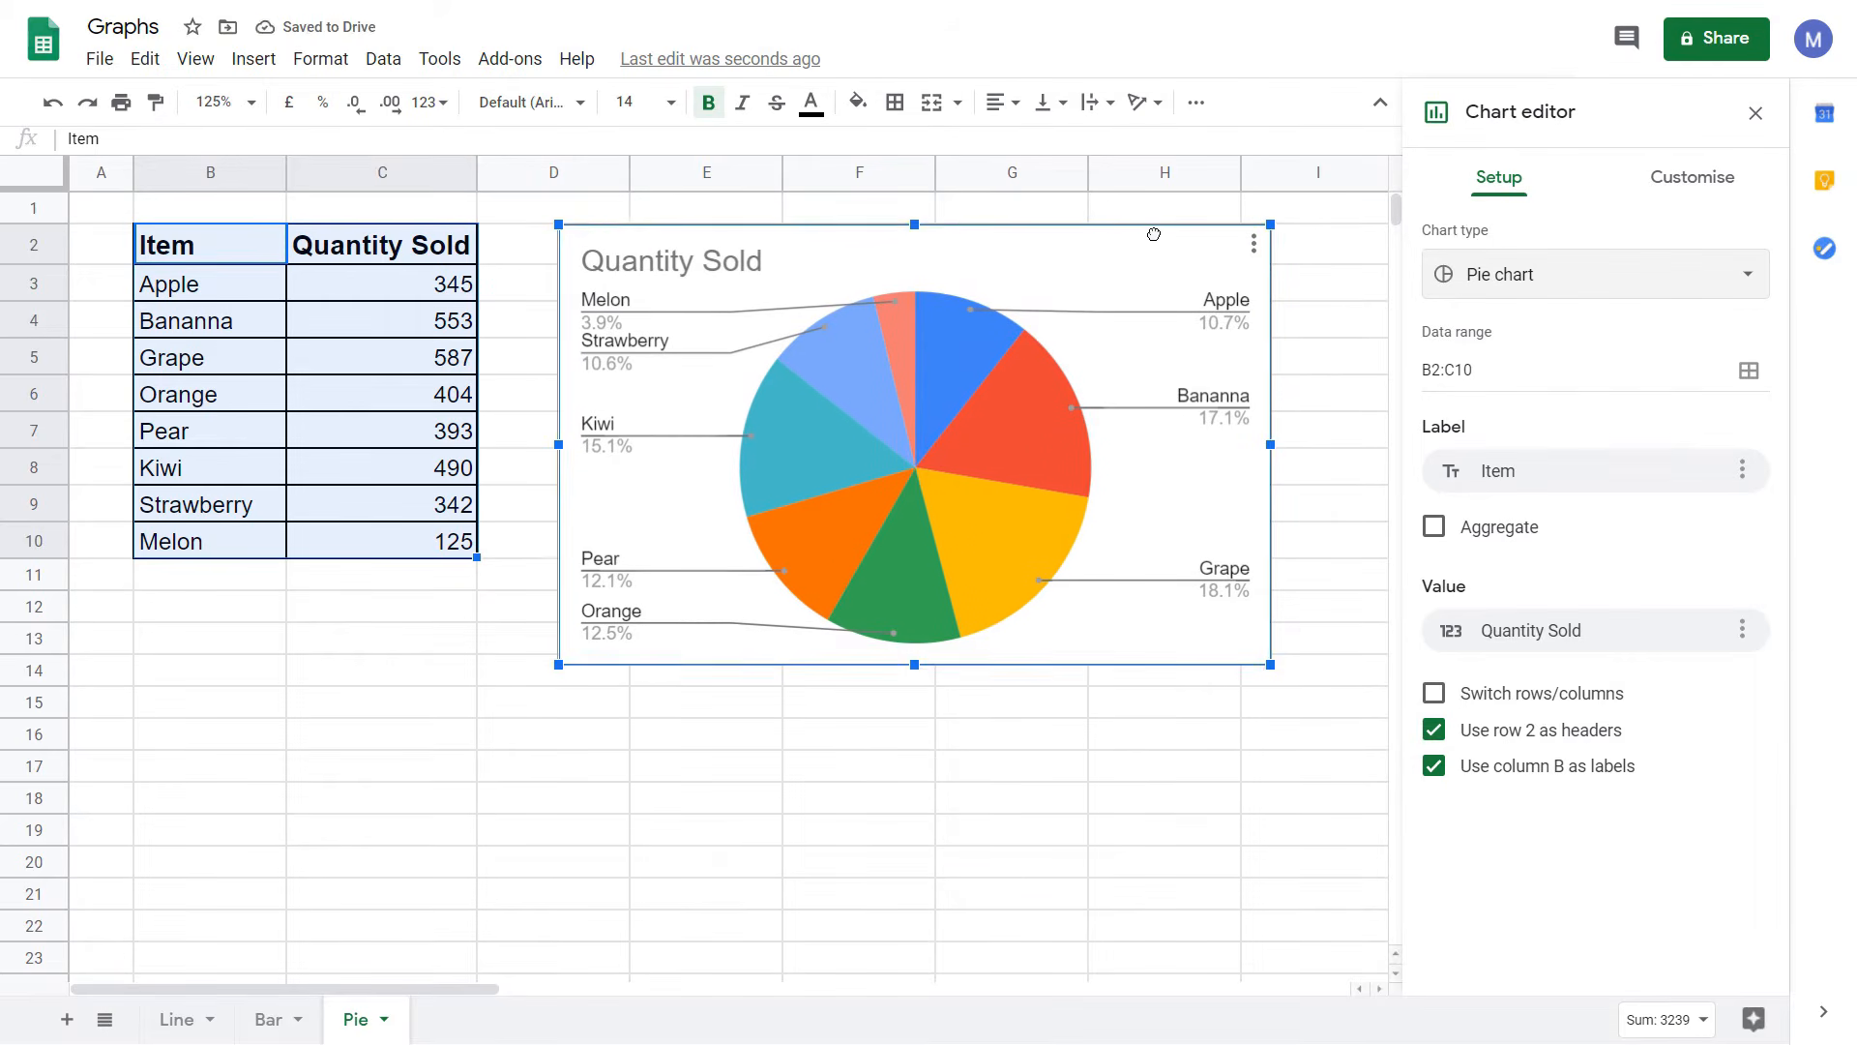
click(1335, 251)
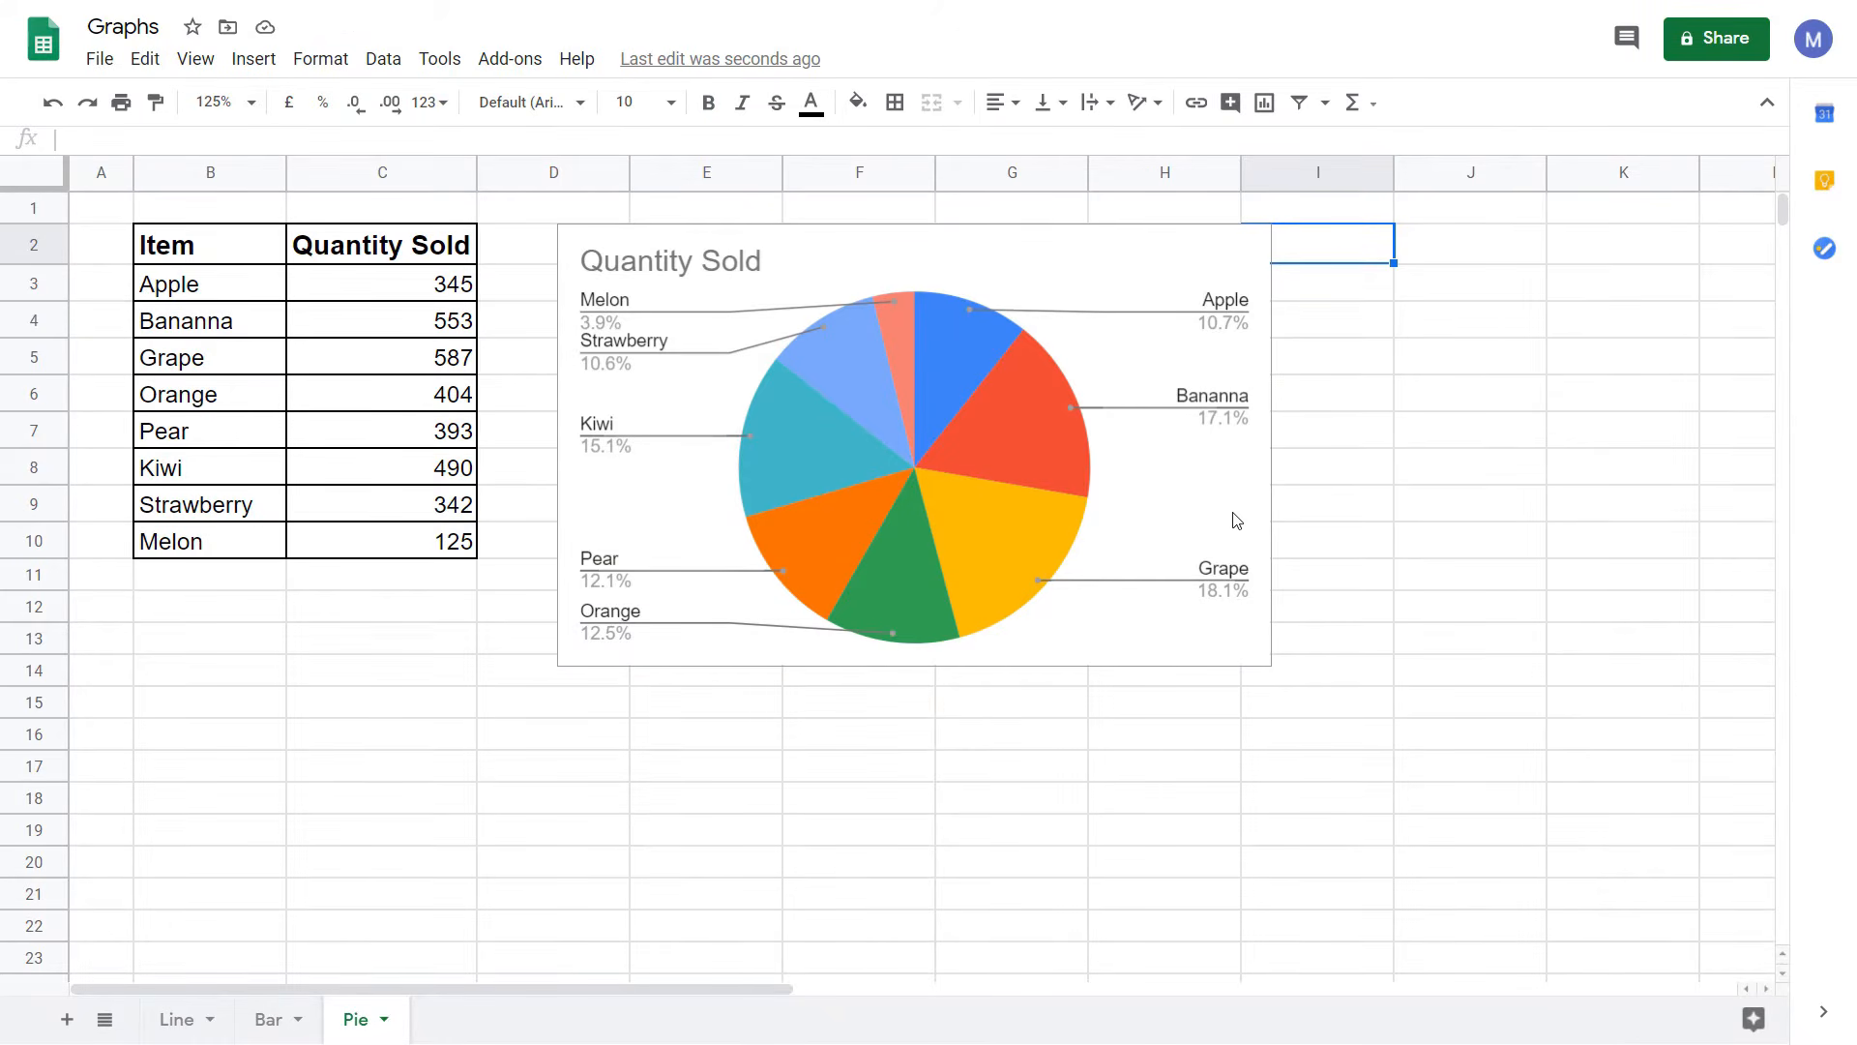
Change the title of the chart on the Line sheet to "My Line Graph"
click(182, 1020)
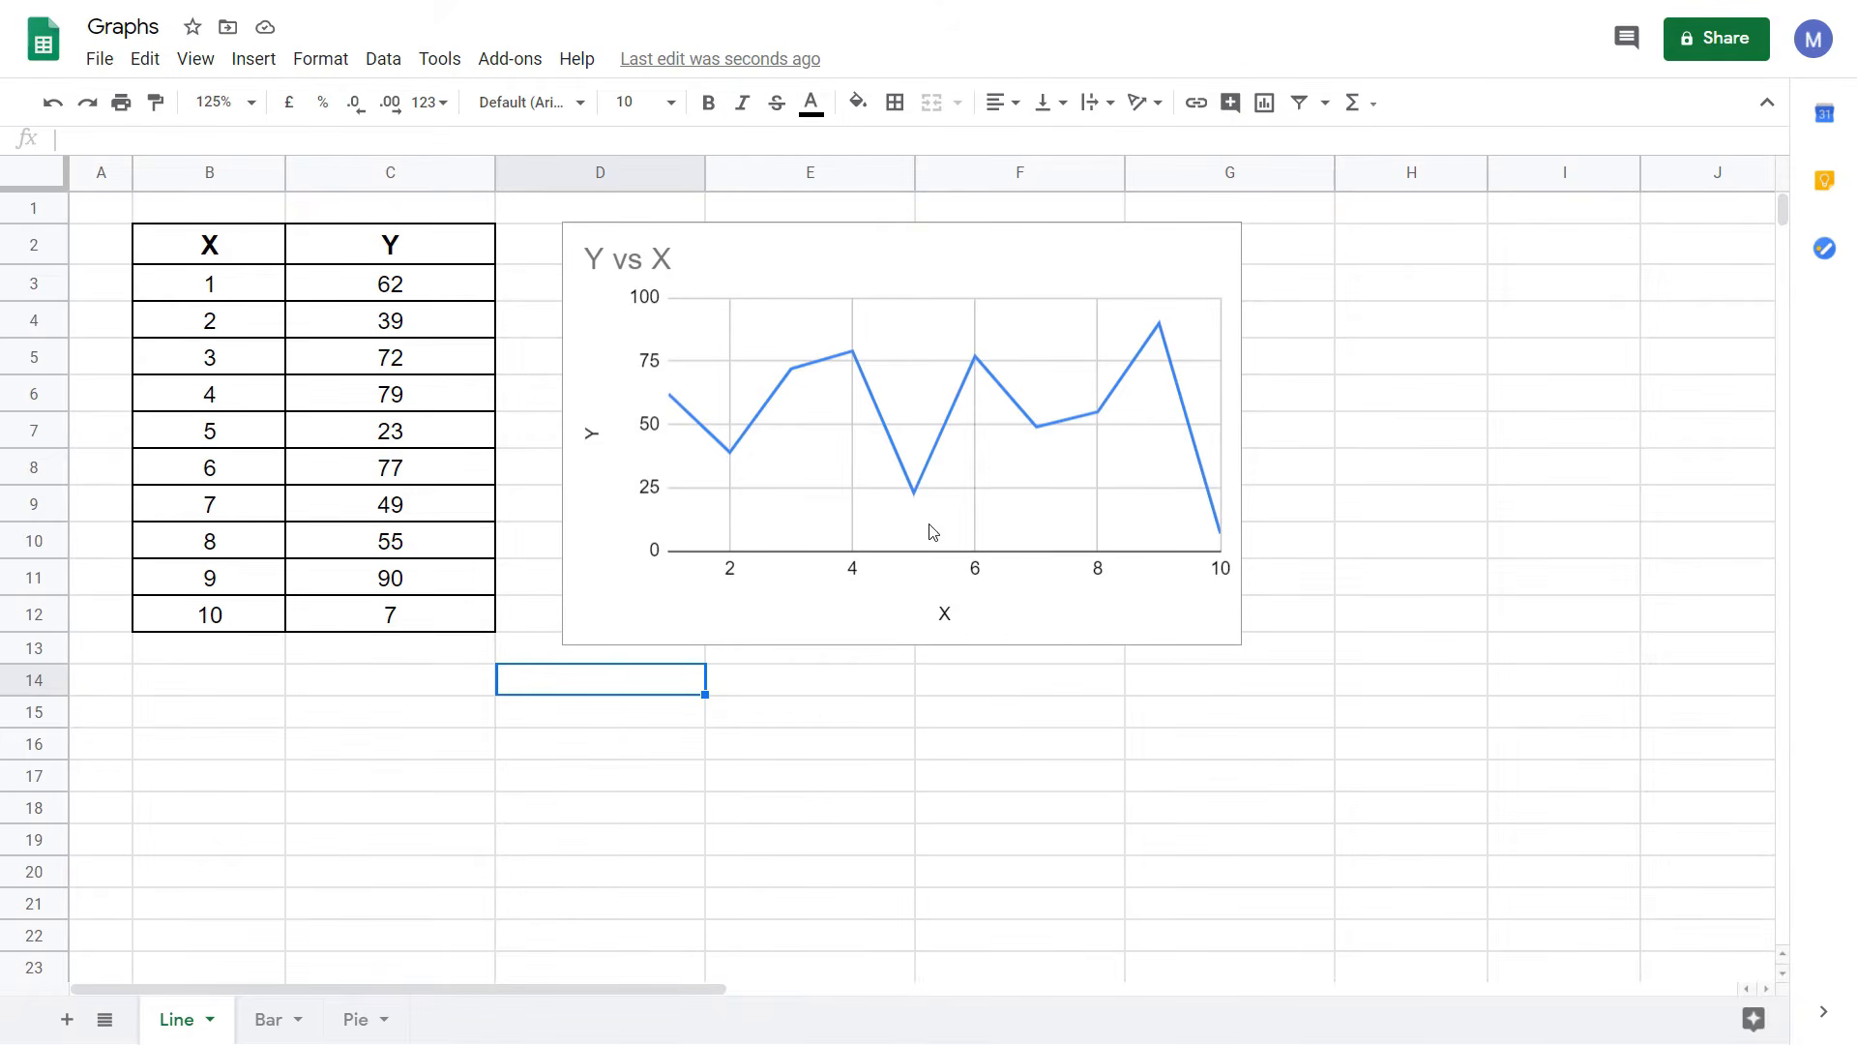
click(834, 242)
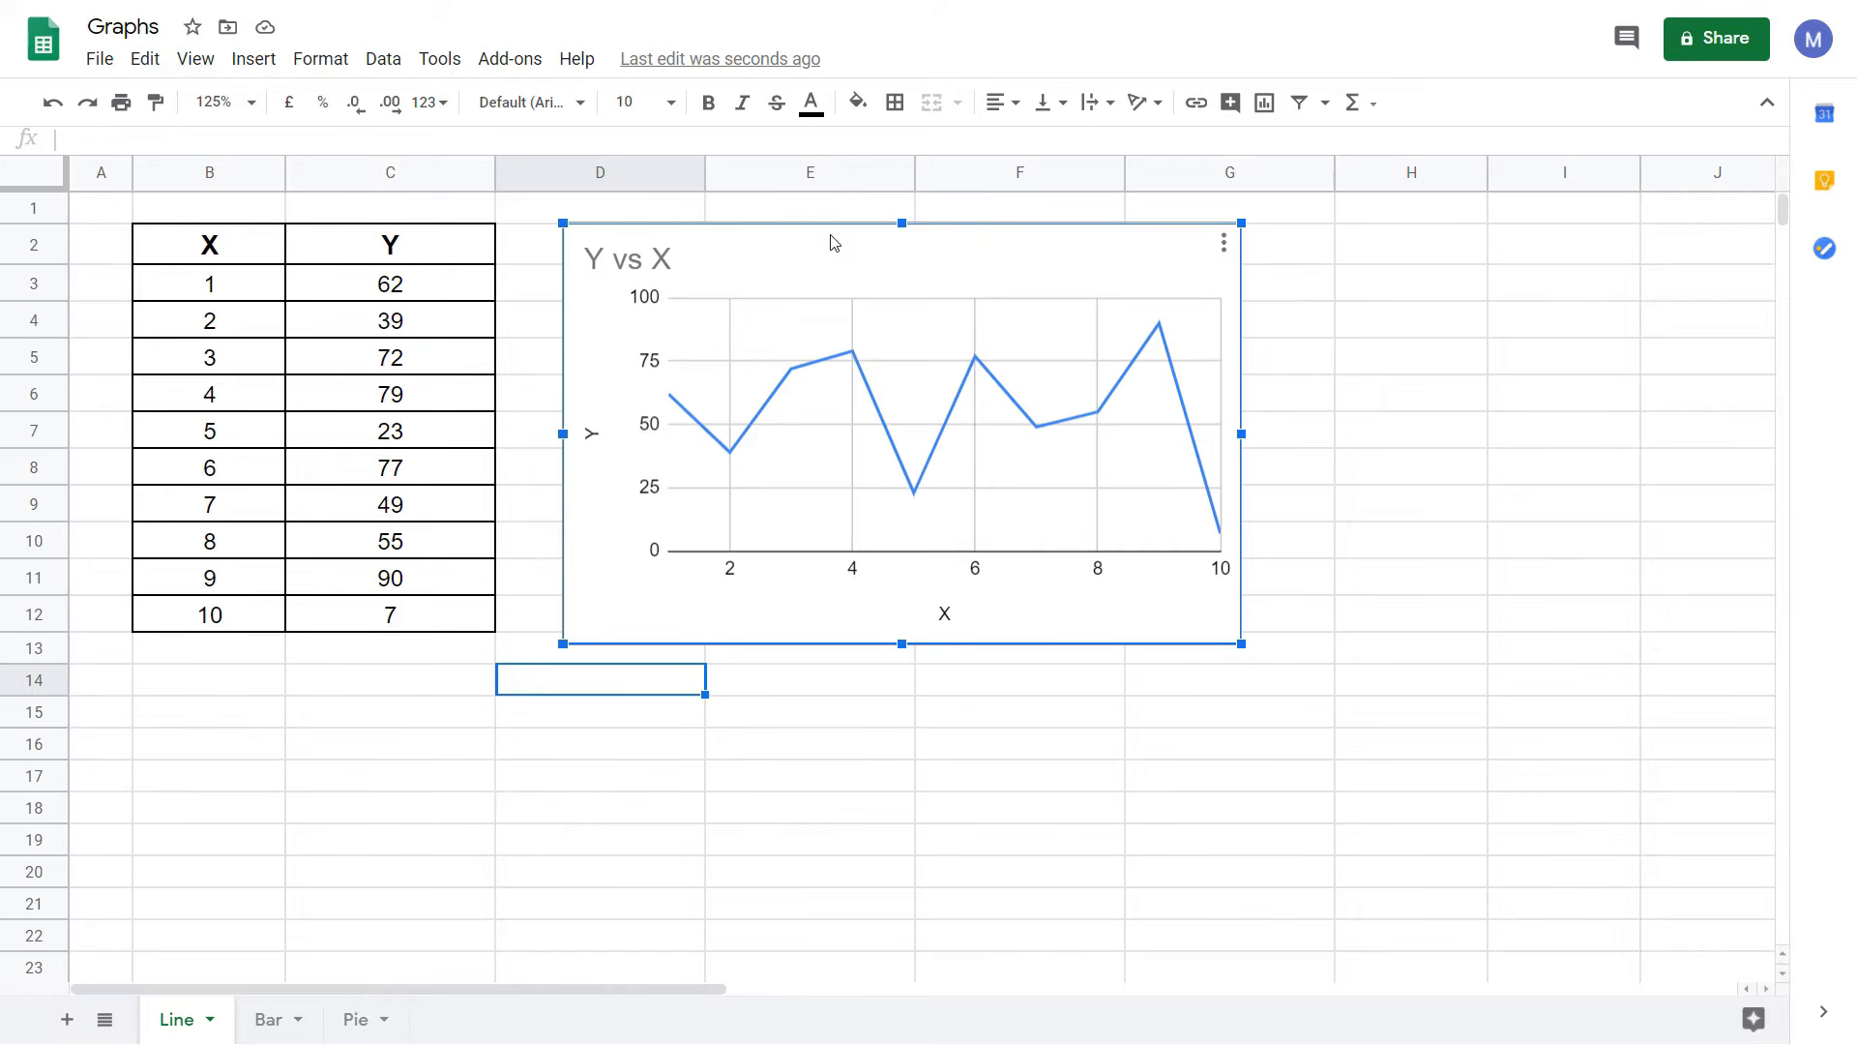
right_click(833, 241)
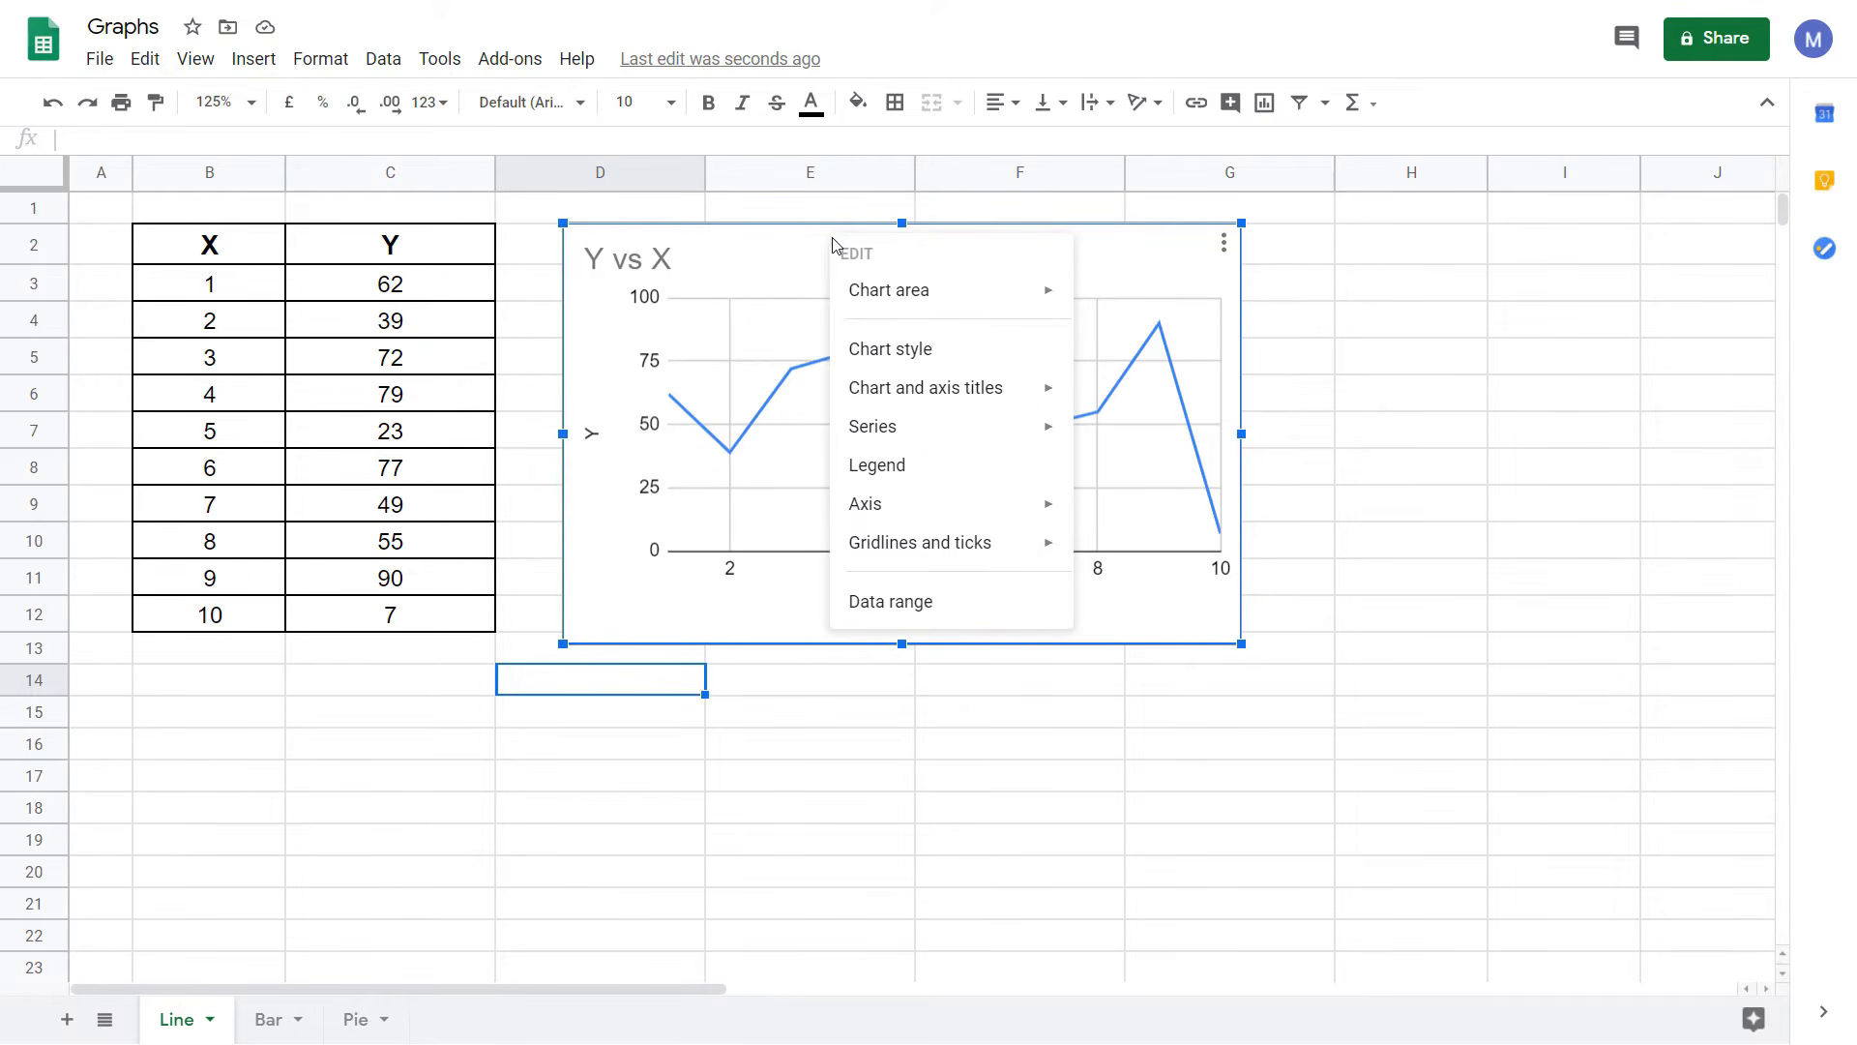
mouse_move(953, 403)
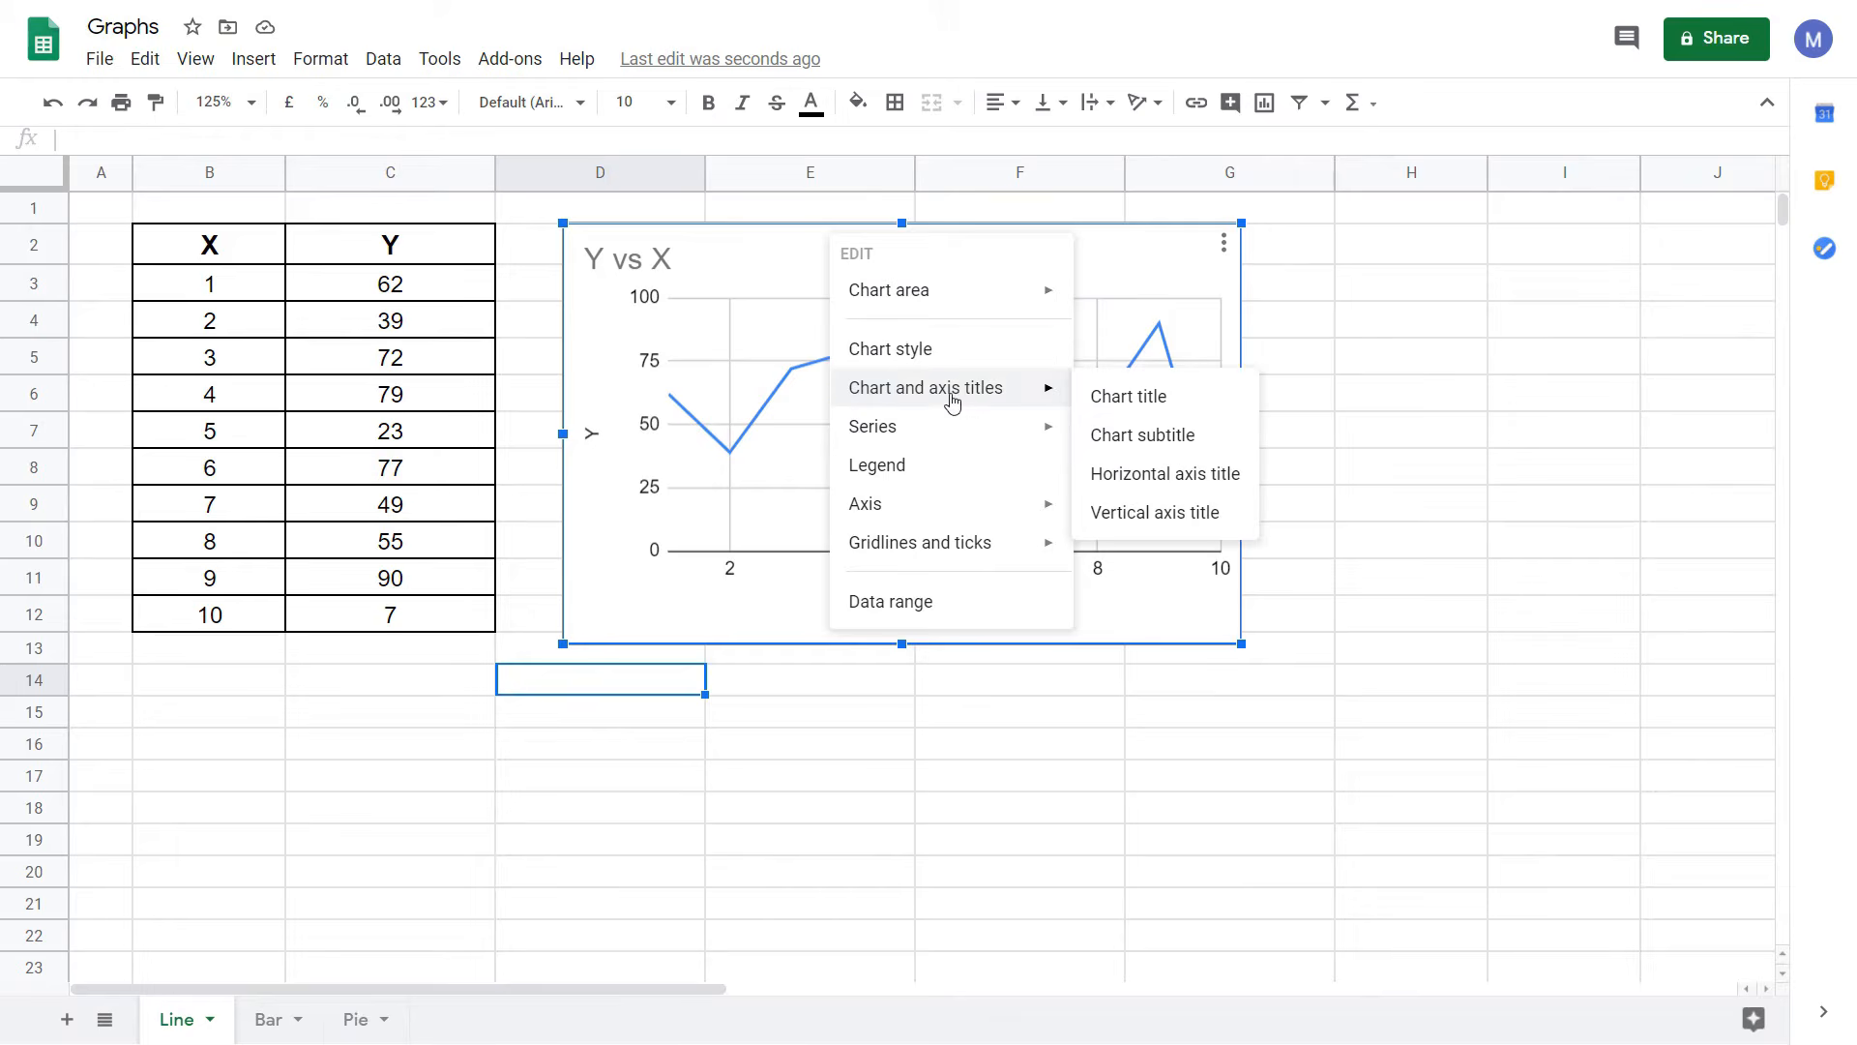
click(1109, 409)
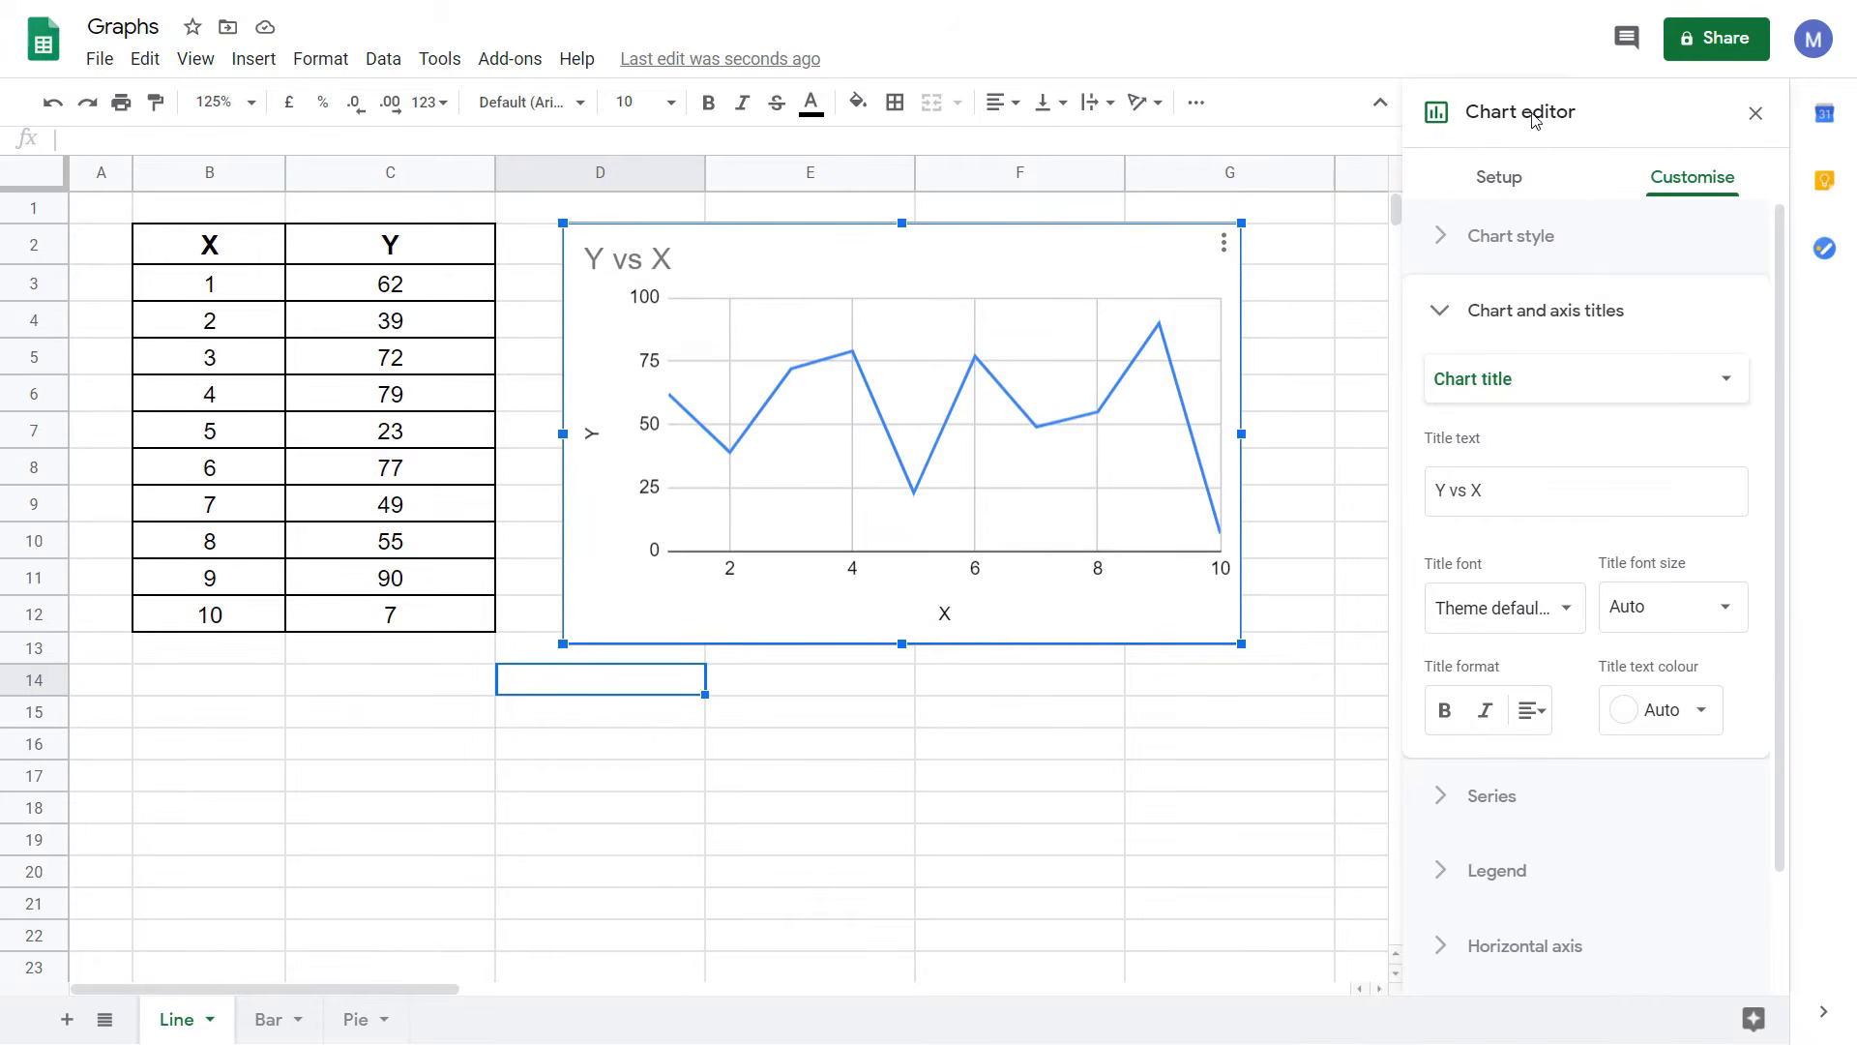
click(1508, 499)
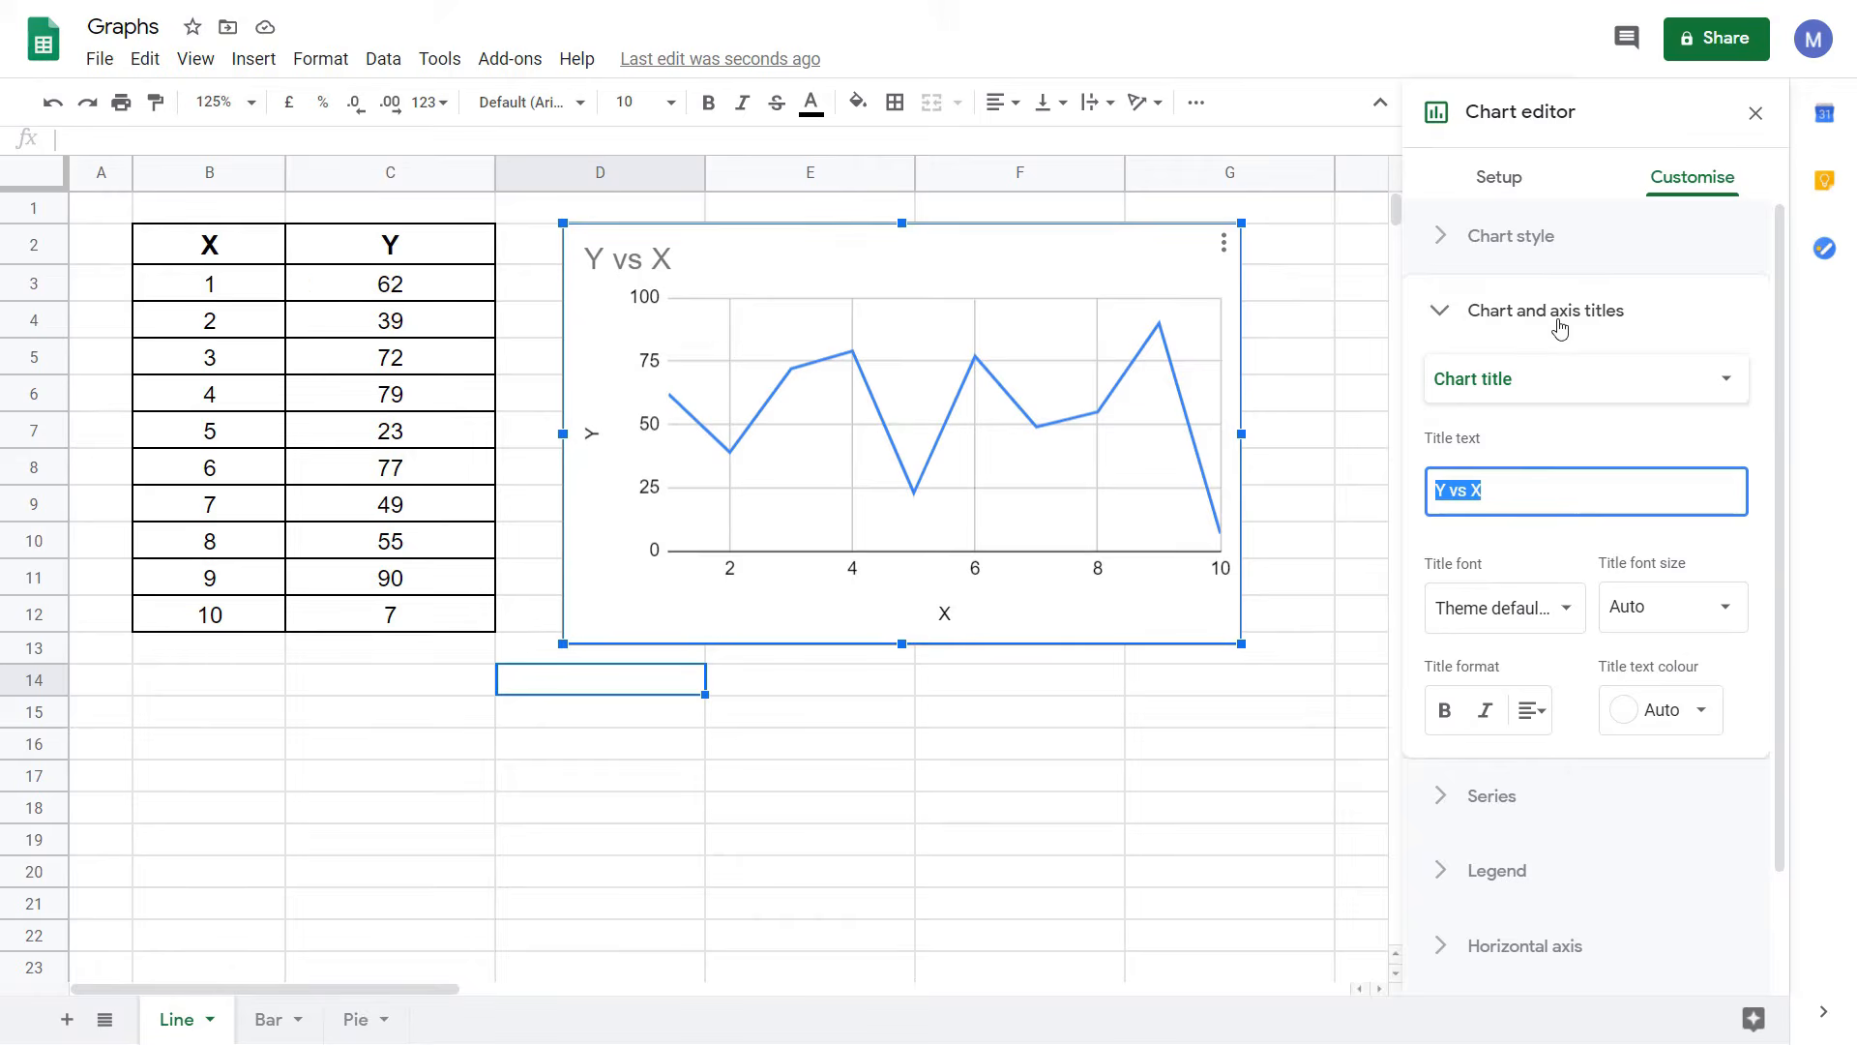
click(1499, 503)
drag(1499, 503, 1443, 489)
text(My Line)
text(Graph)
key(Tab)
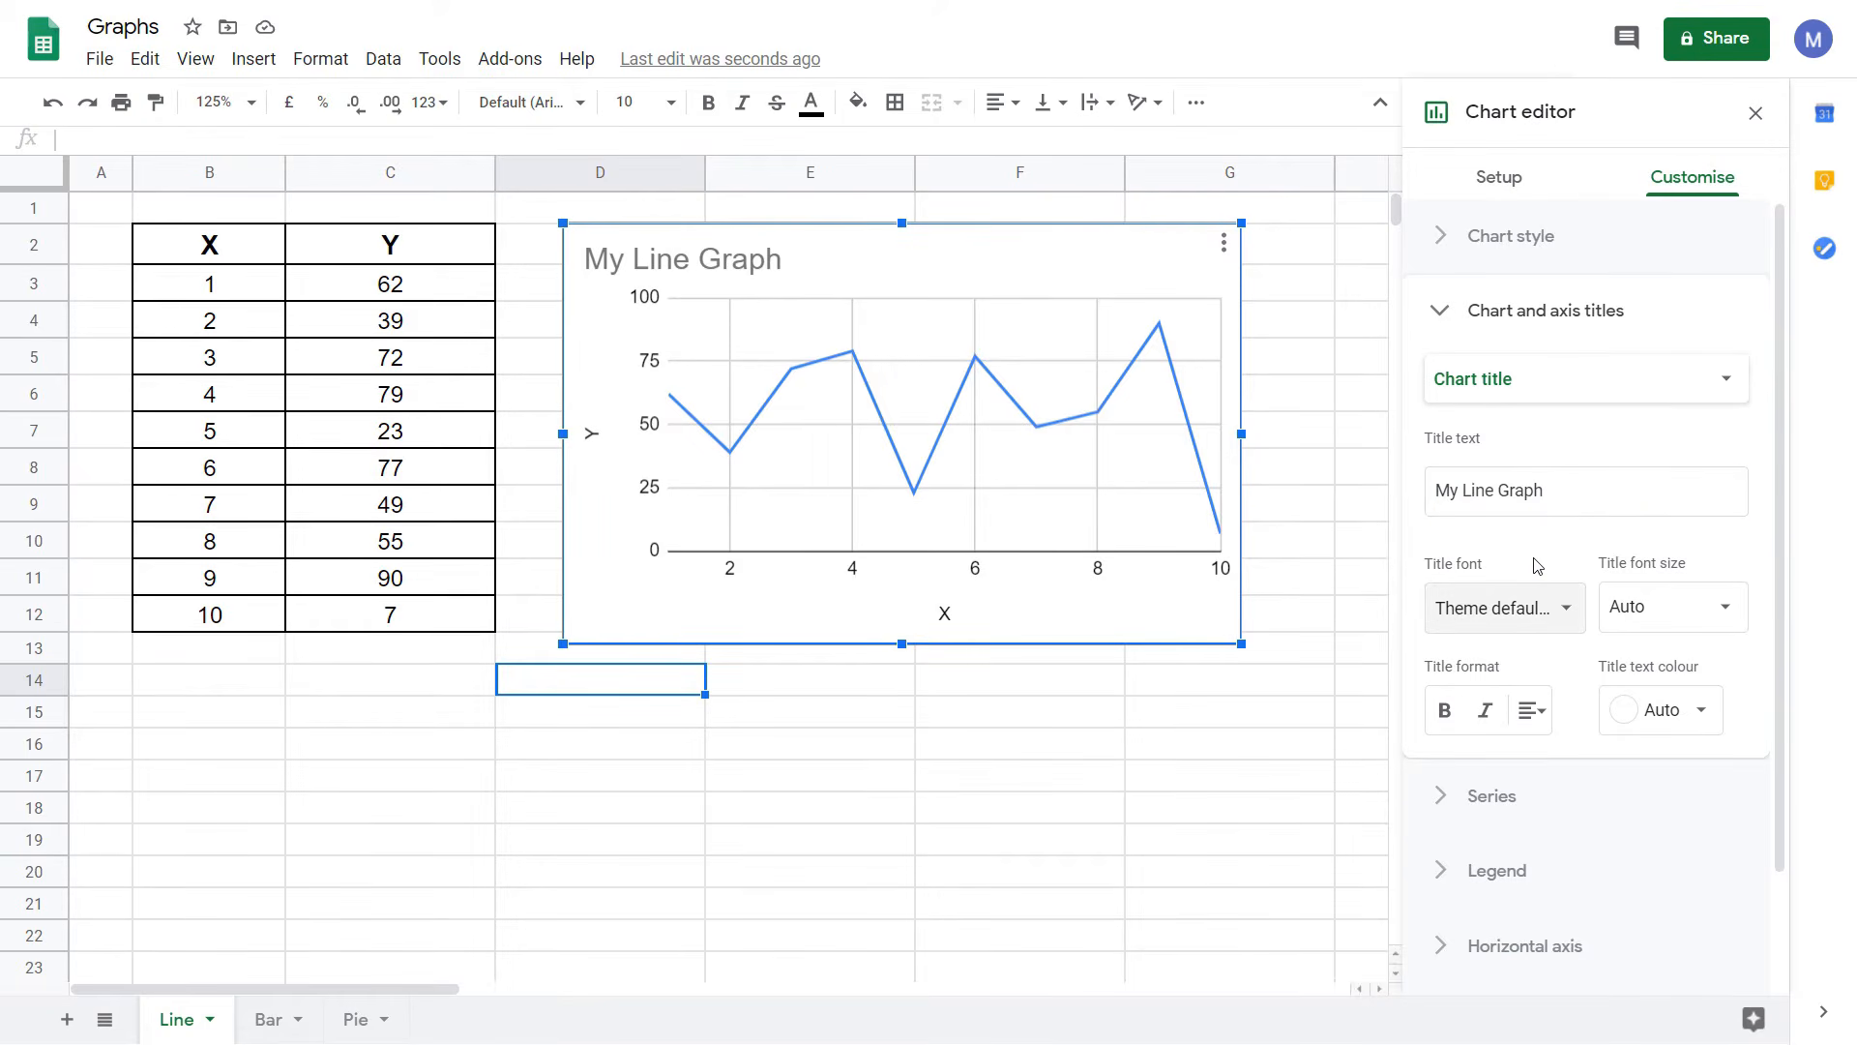
Set the line chart's title font to Wide and centre the title
click(1543, 608)
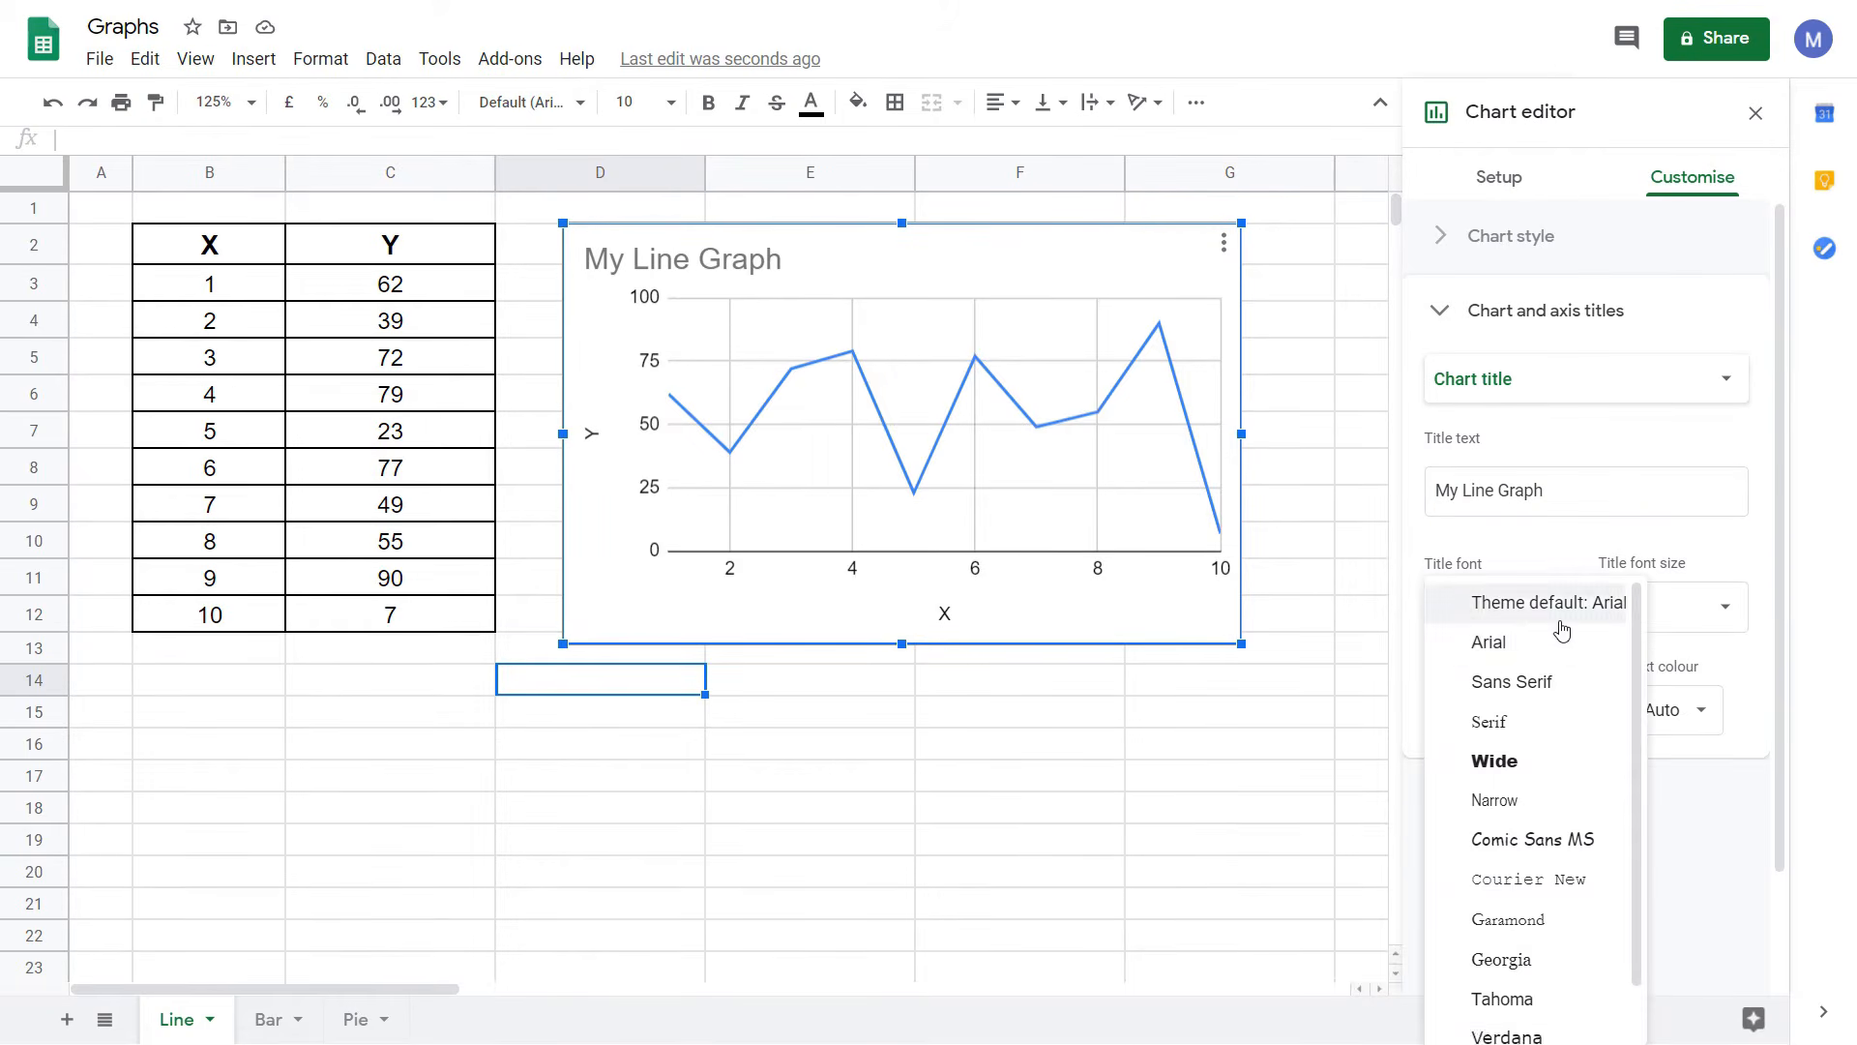
click(1521, 764)
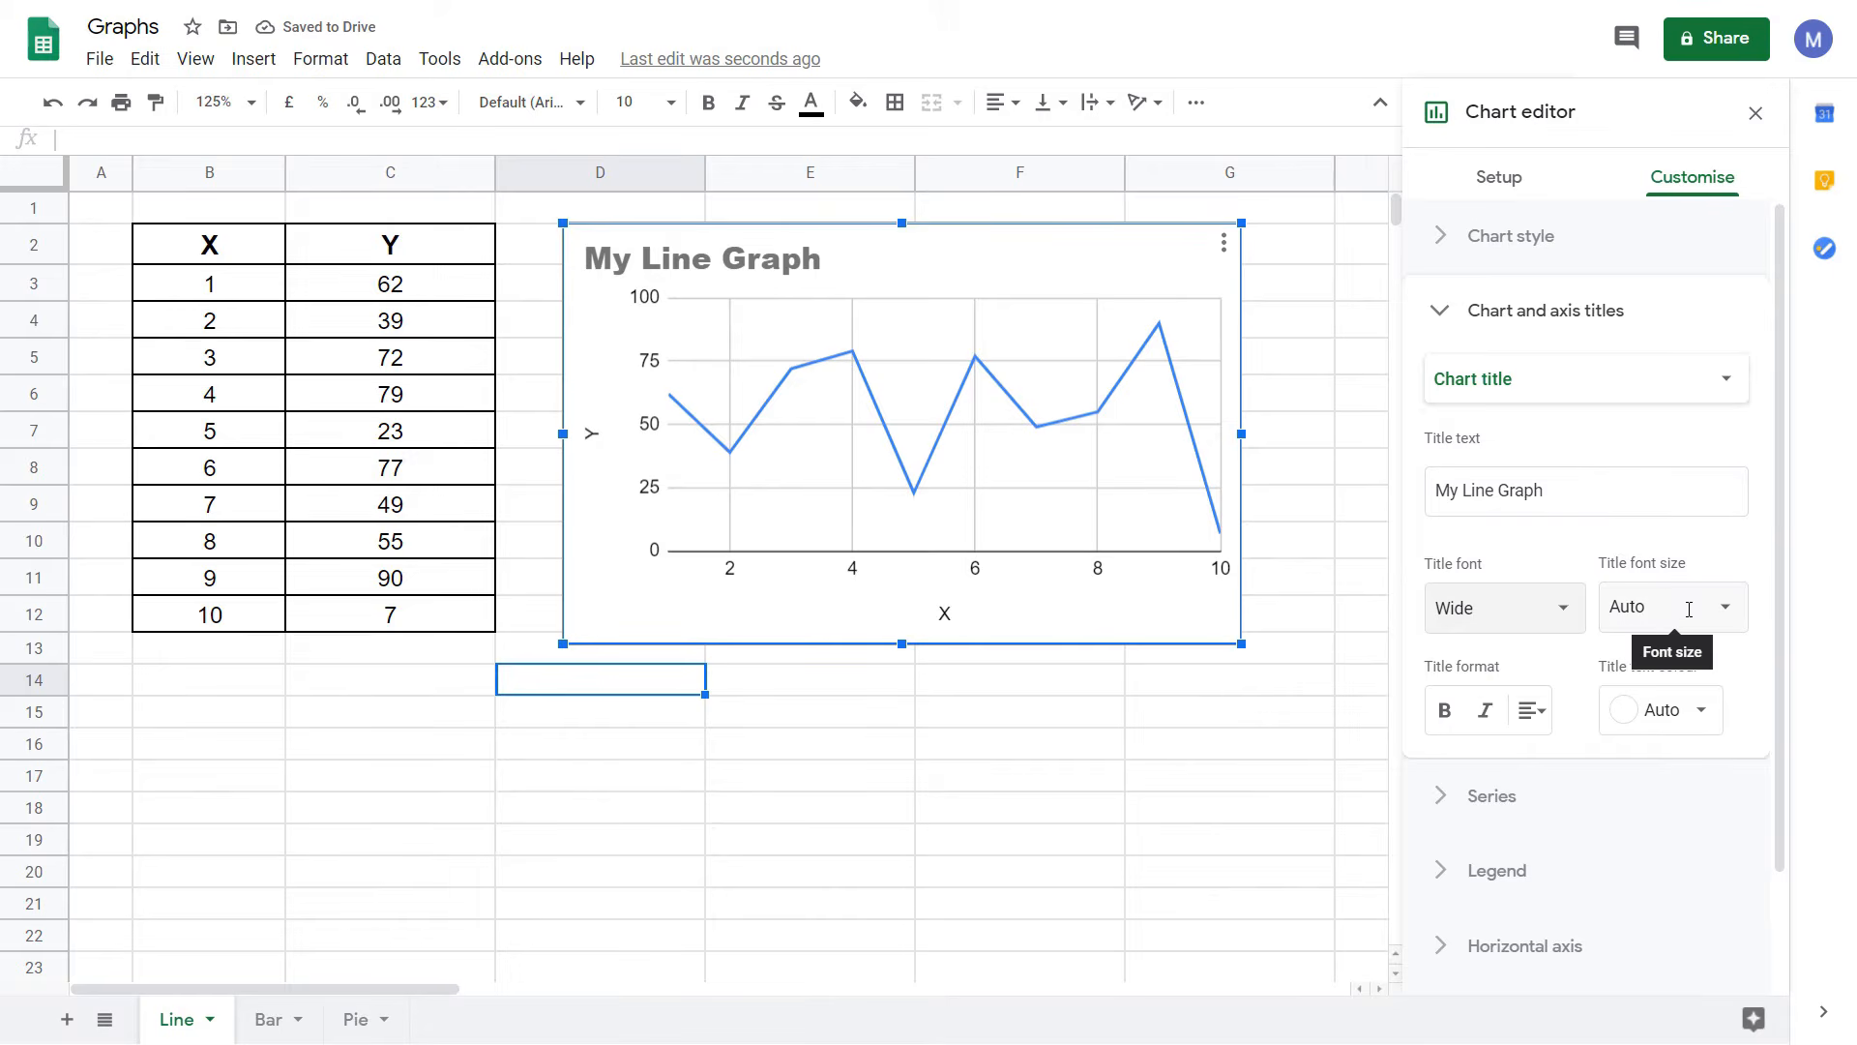
click(1724, 614)
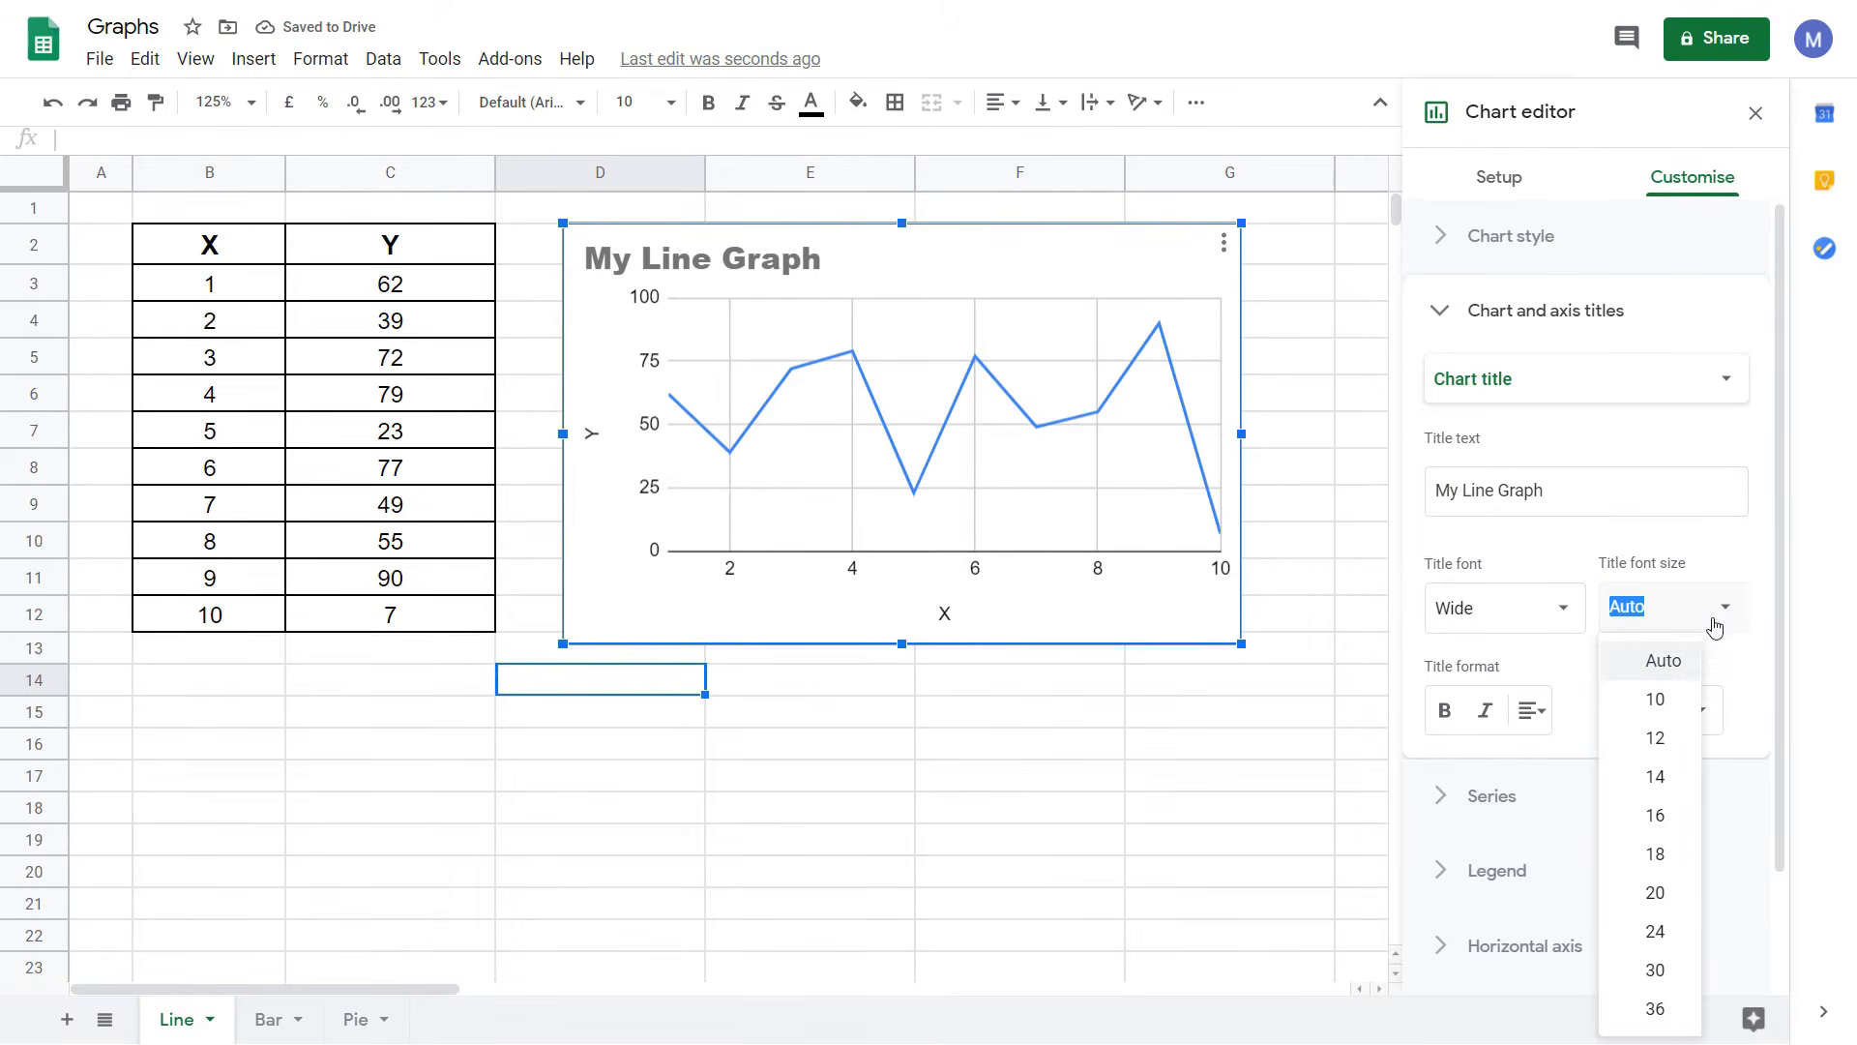
click(1738, 547)
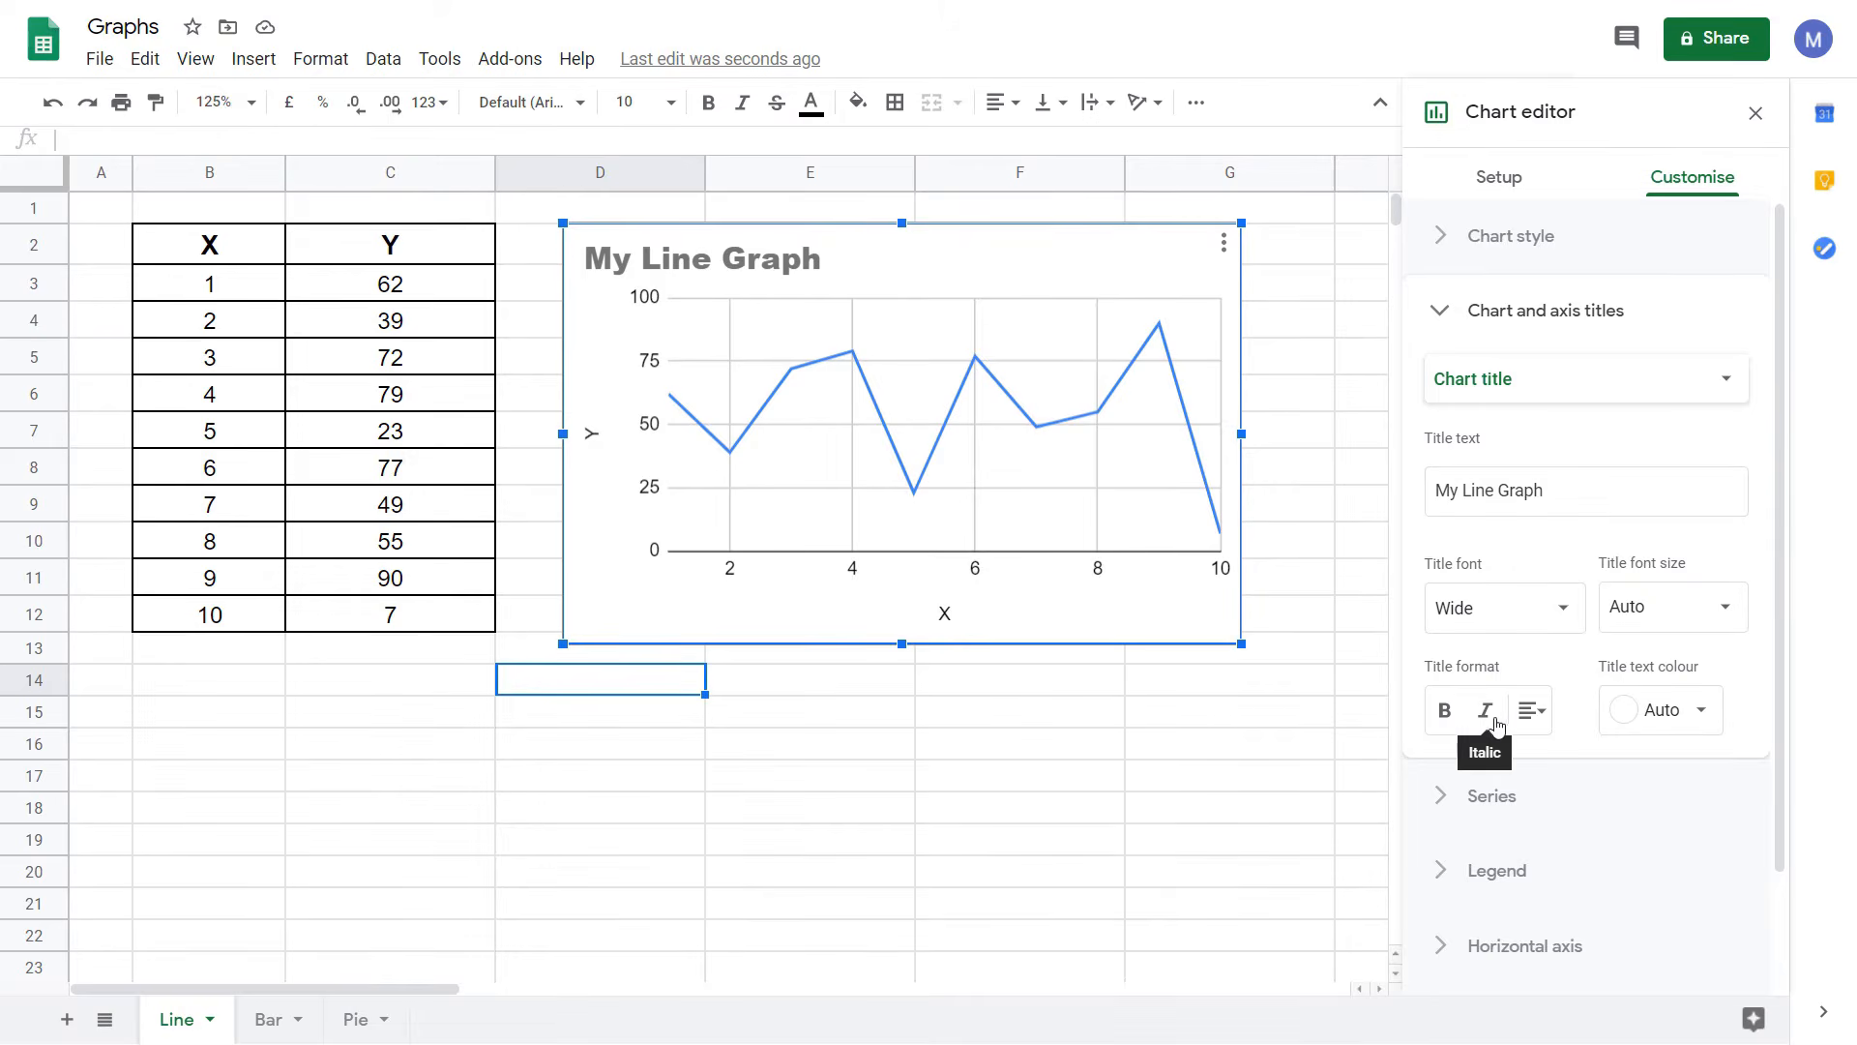
click(1536, 714)
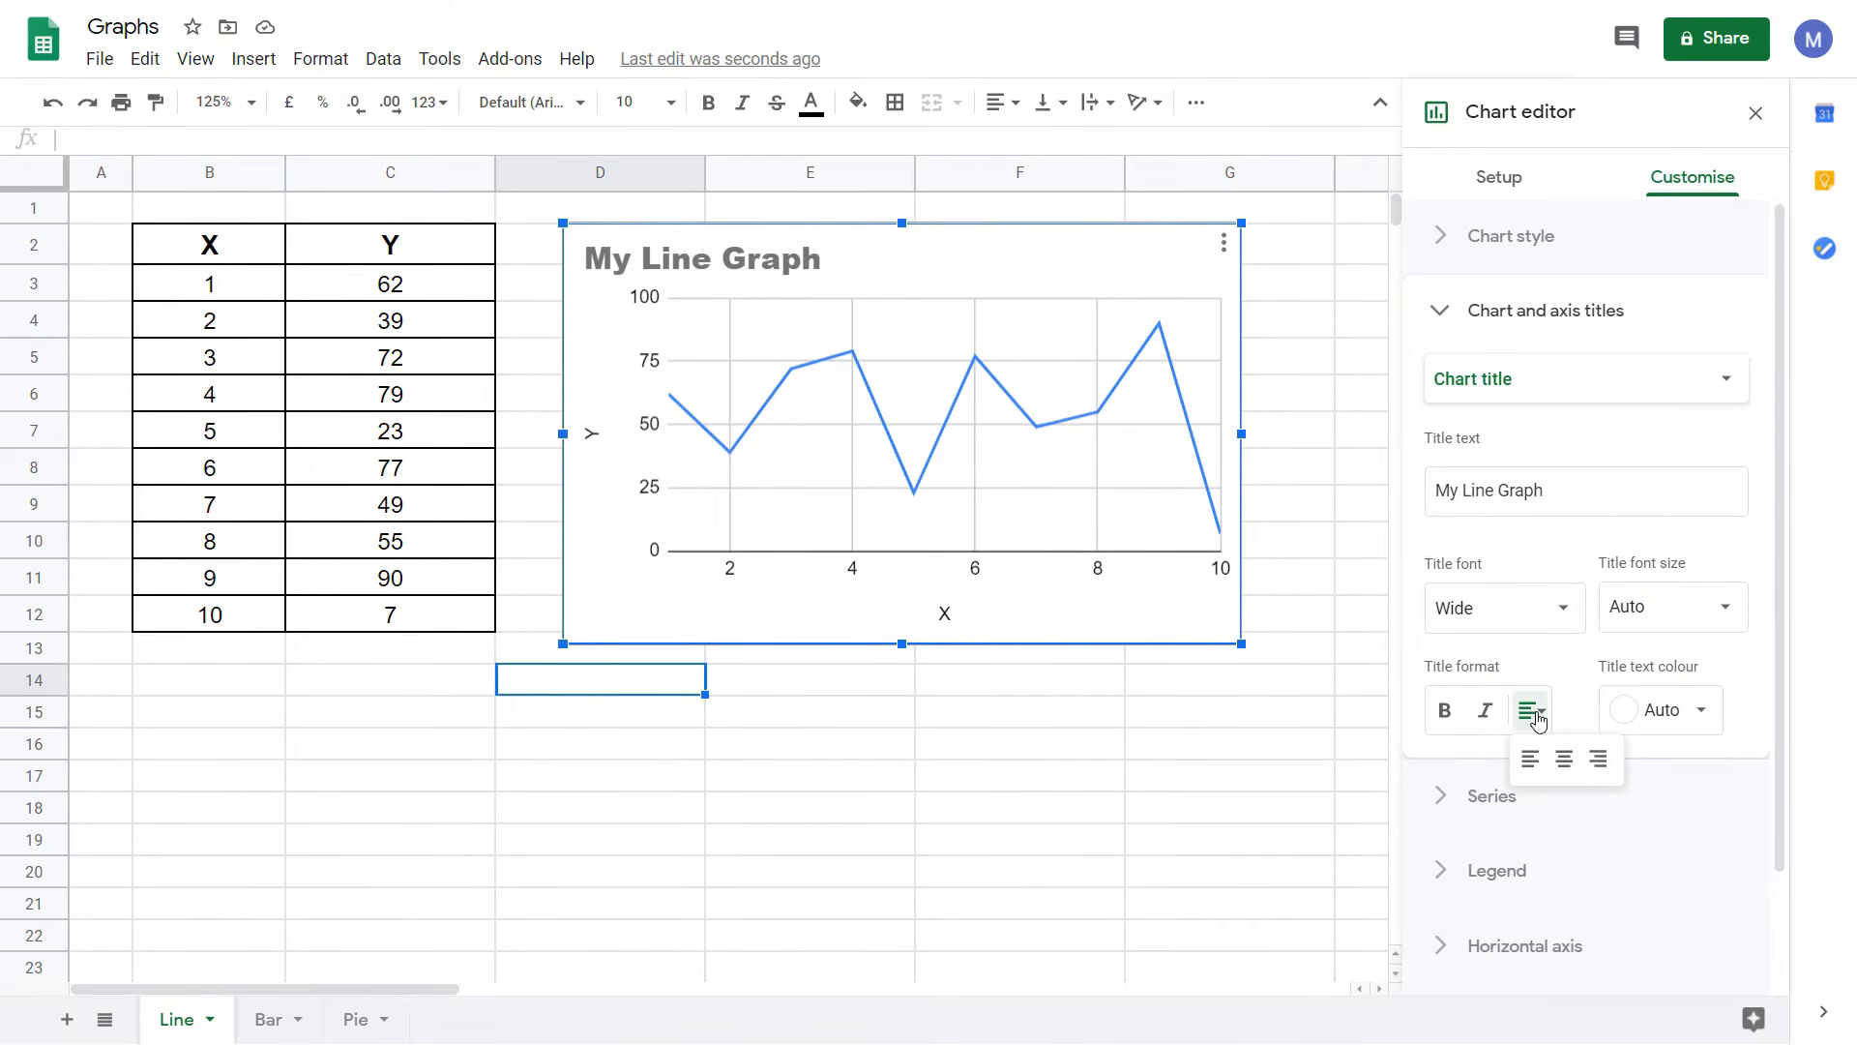
click(1570, 761)
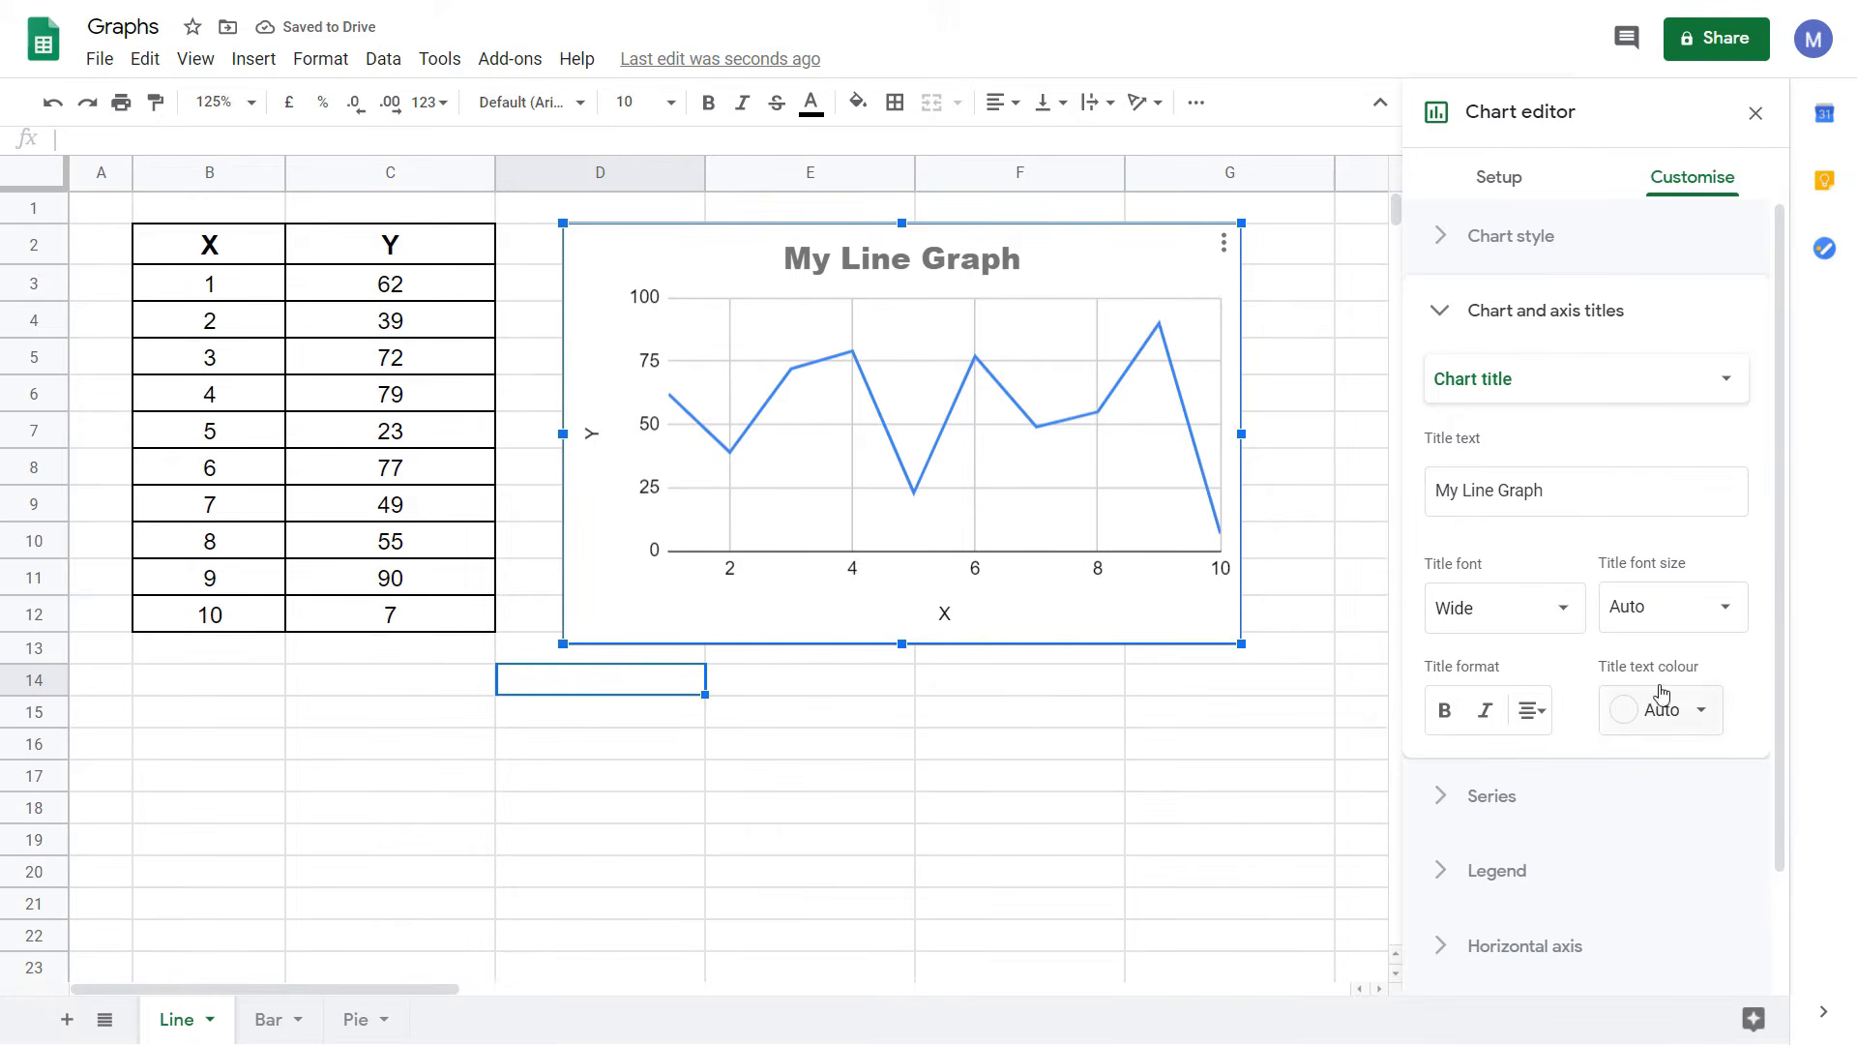
Colour the line chart's title the theme blue and change the horizontal axis title to "My X Axis"
click(1698, 727)
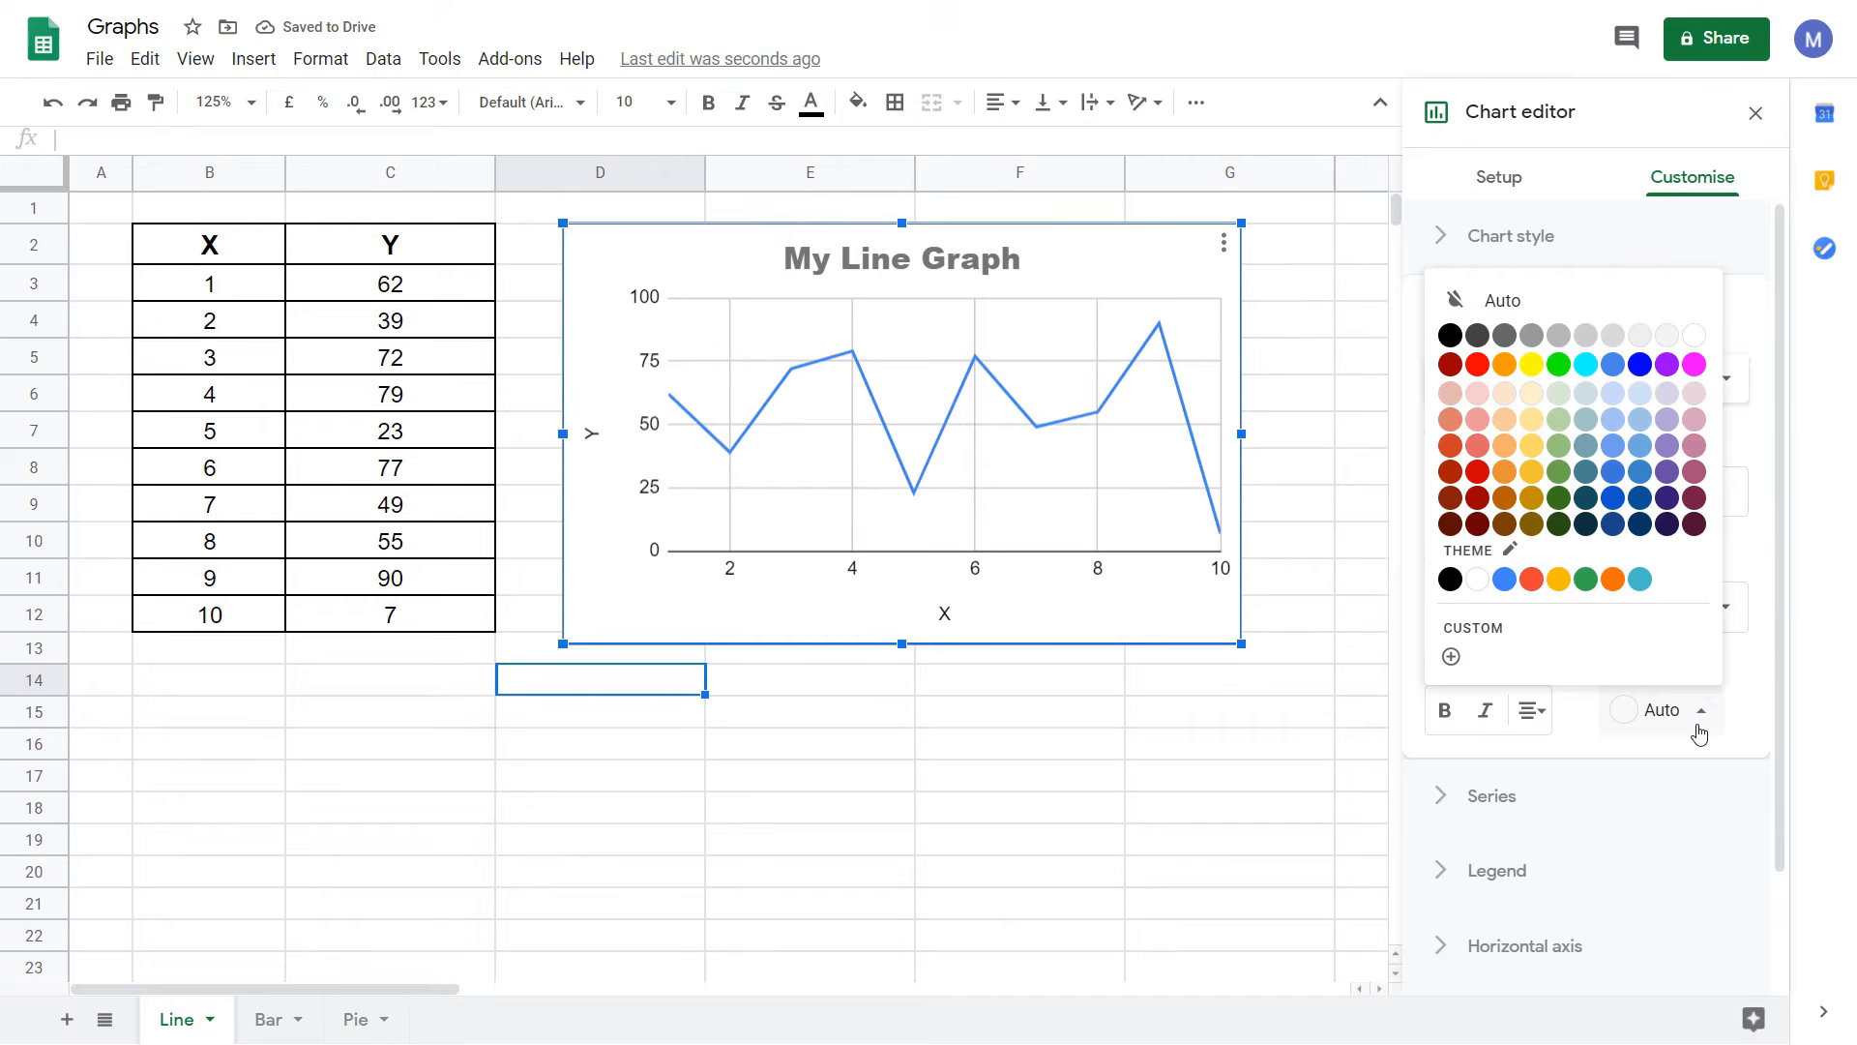
click(1502, 580)
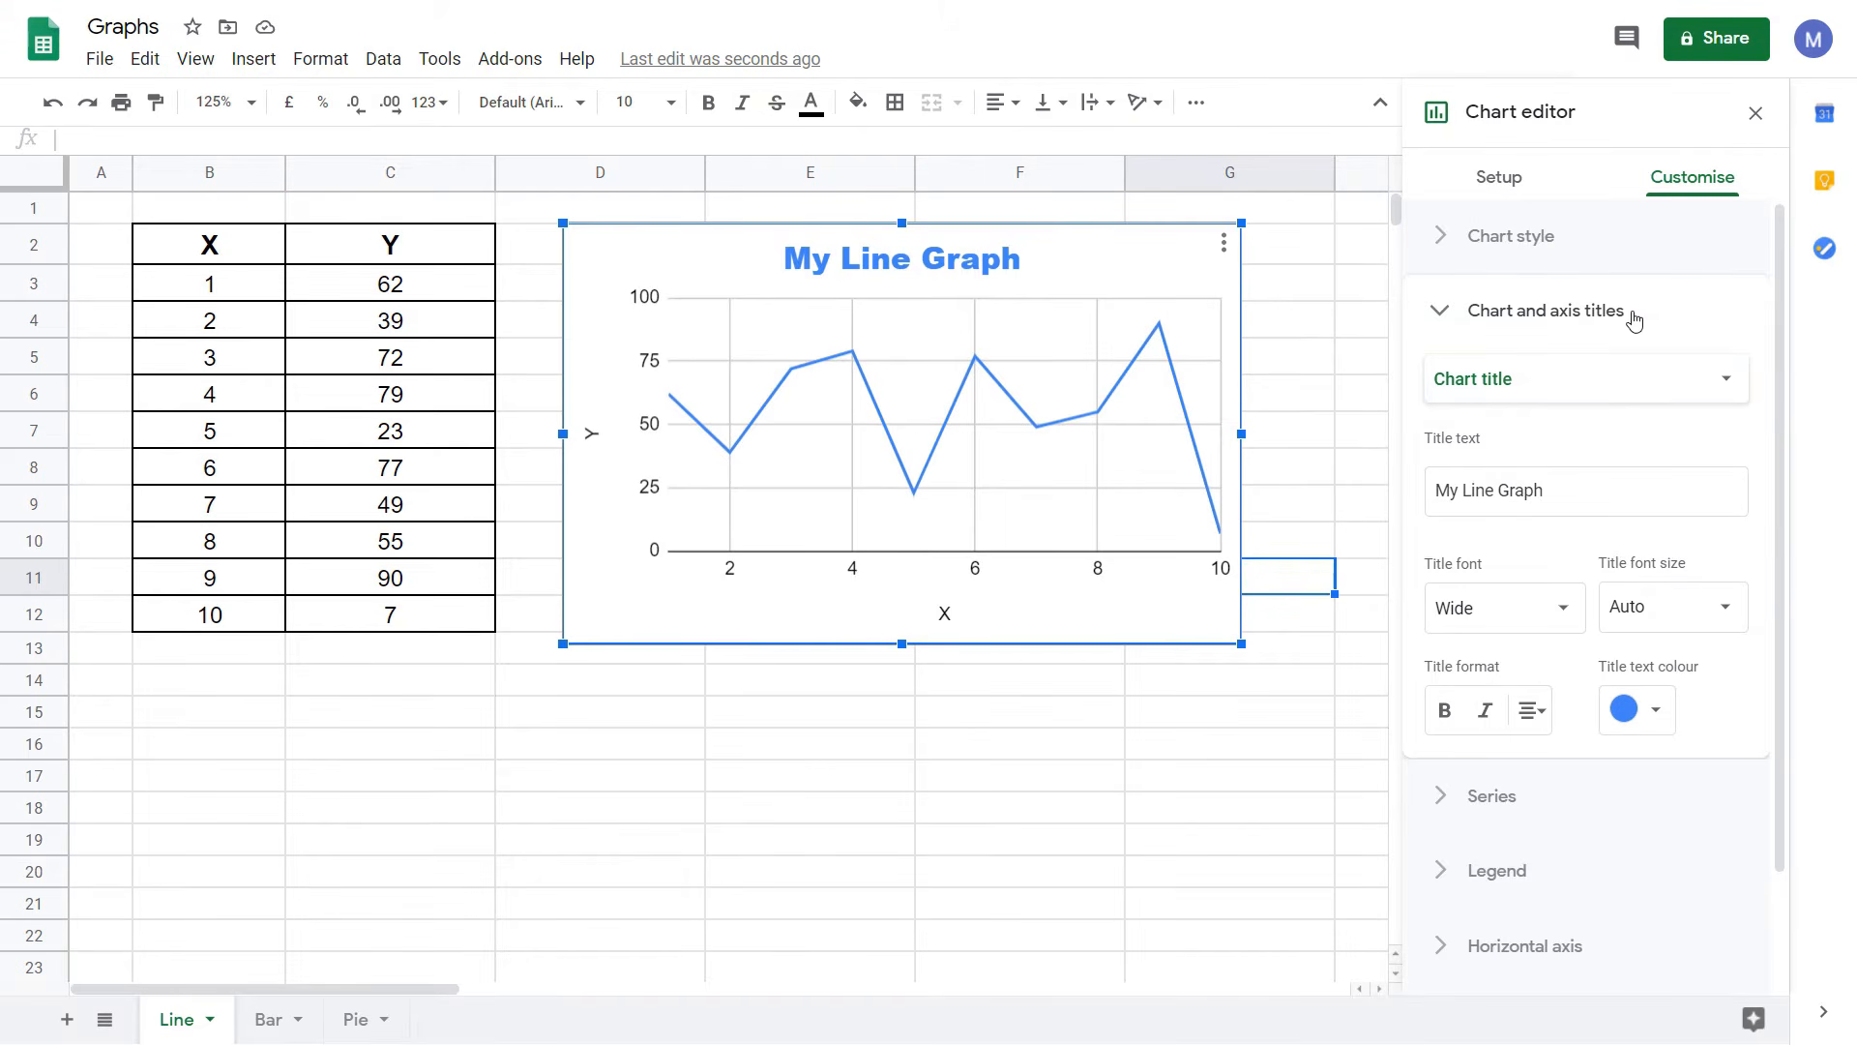
click(1672, 385)
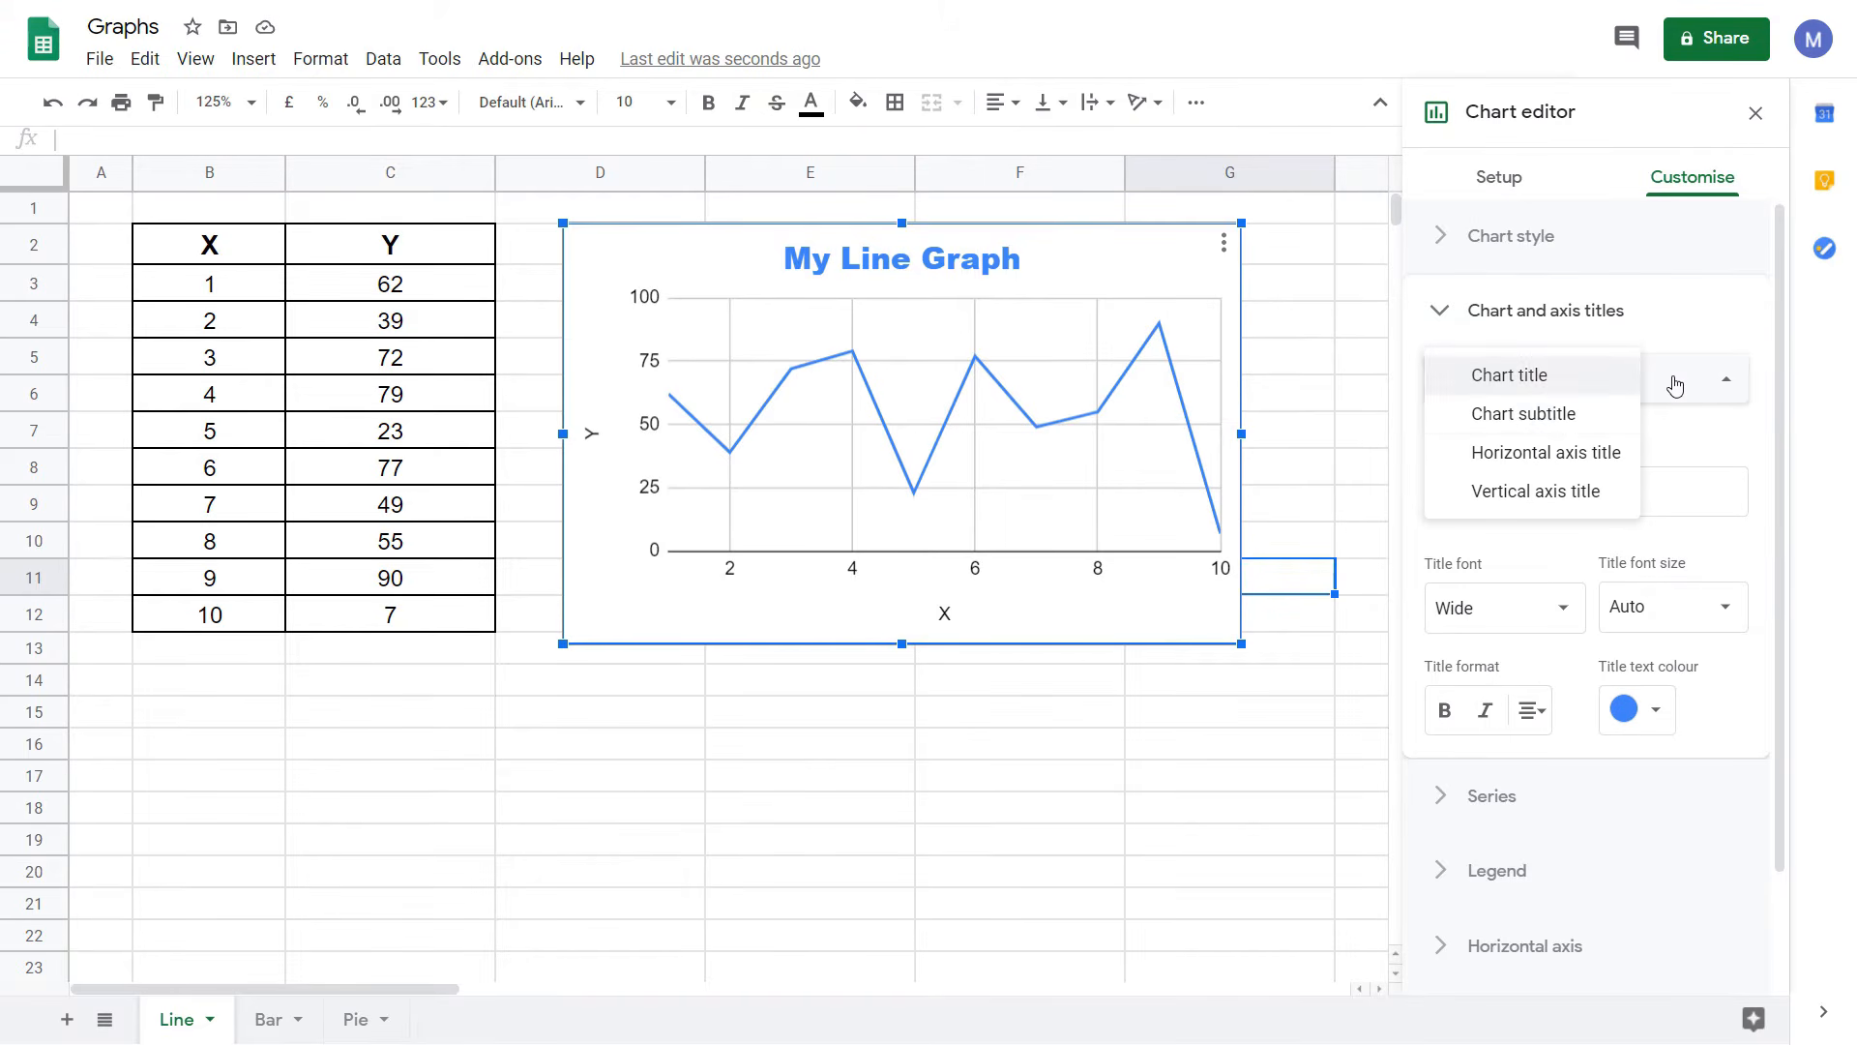
click(1488, 460)
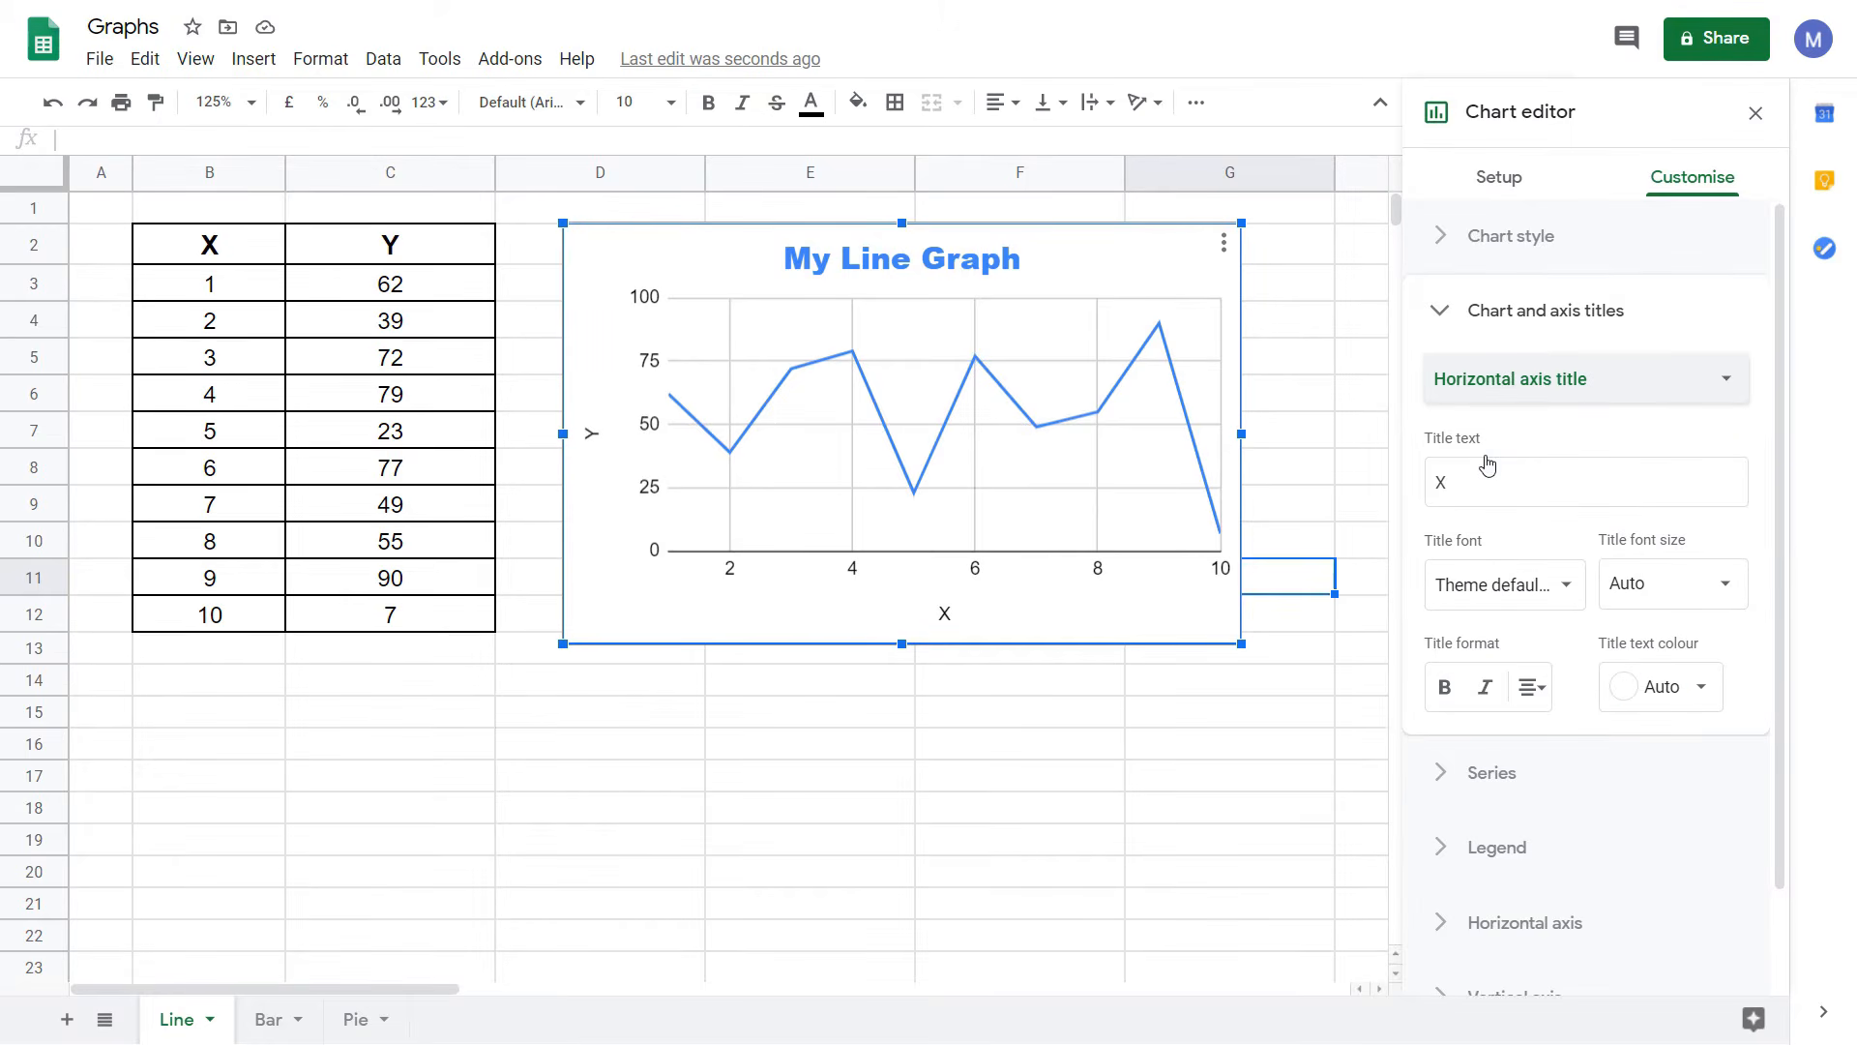
click(1485, 486)
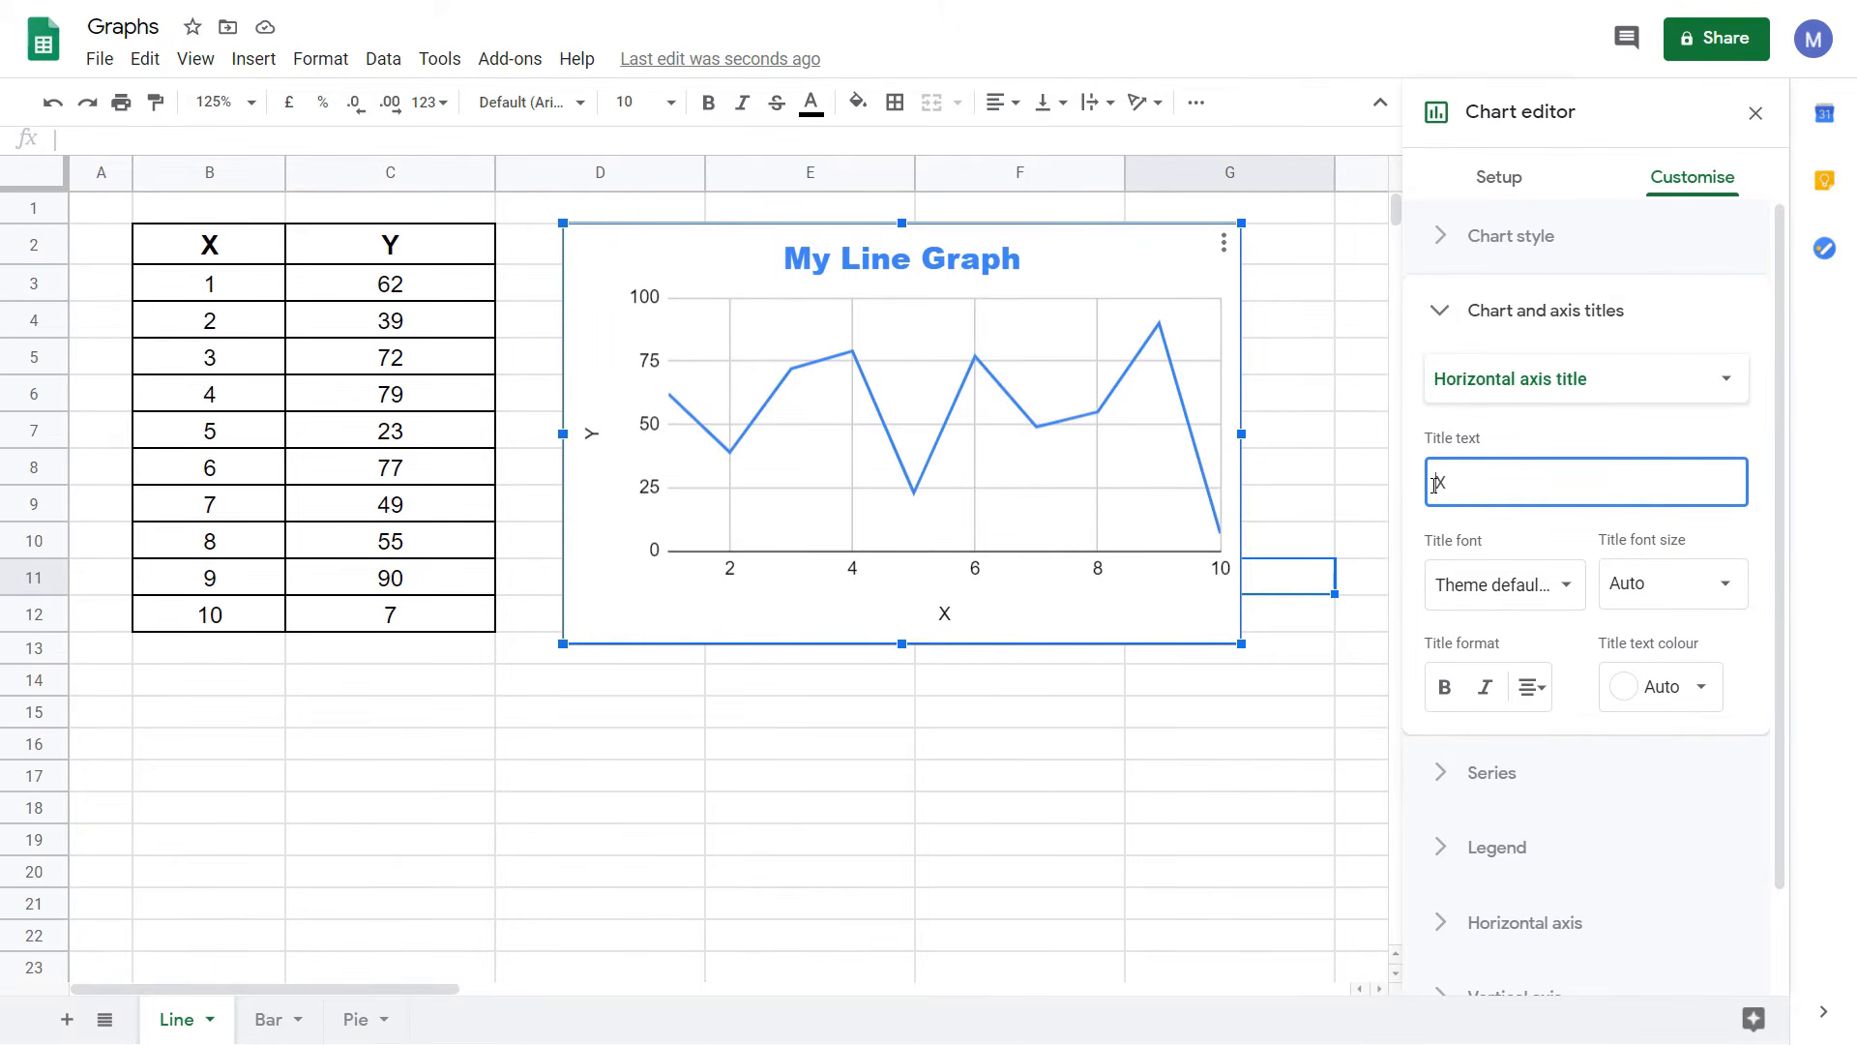
text(My X Axis)
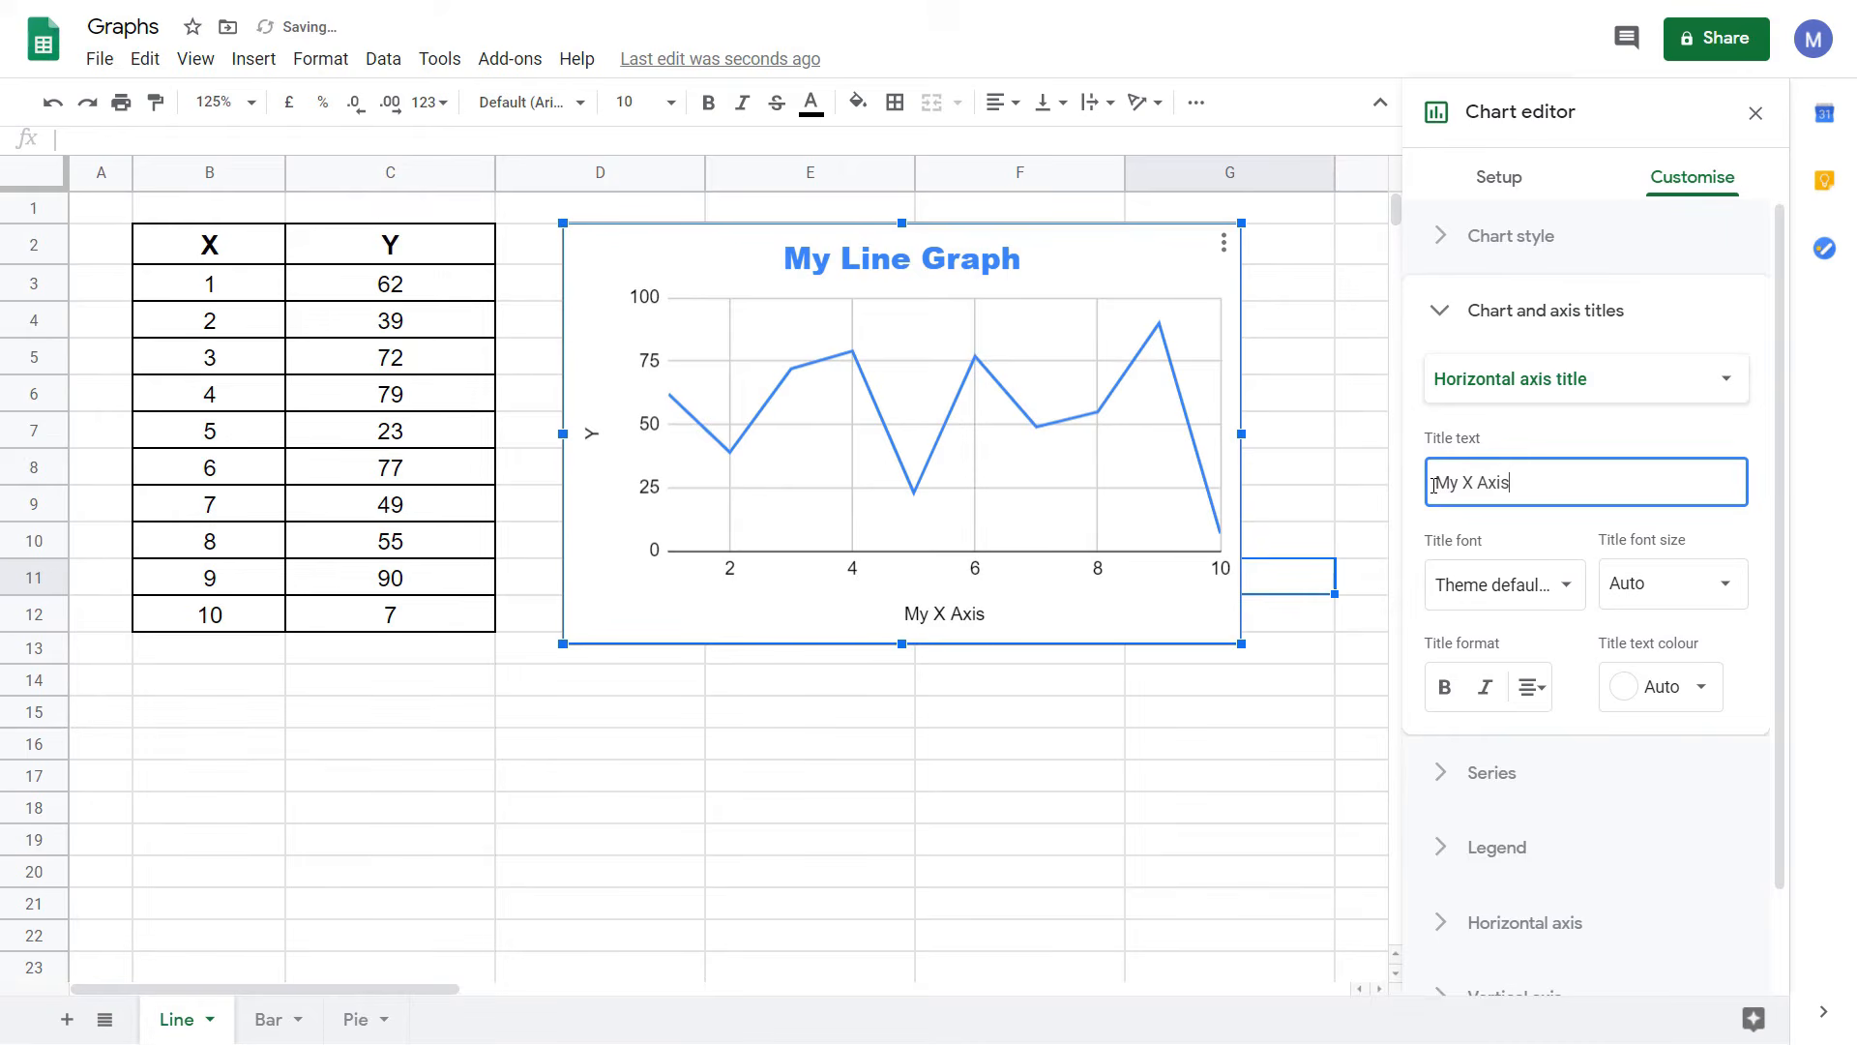
Set the horizontal axis title's font to Wide and its text colour to the theme blue
click(1567, 588)
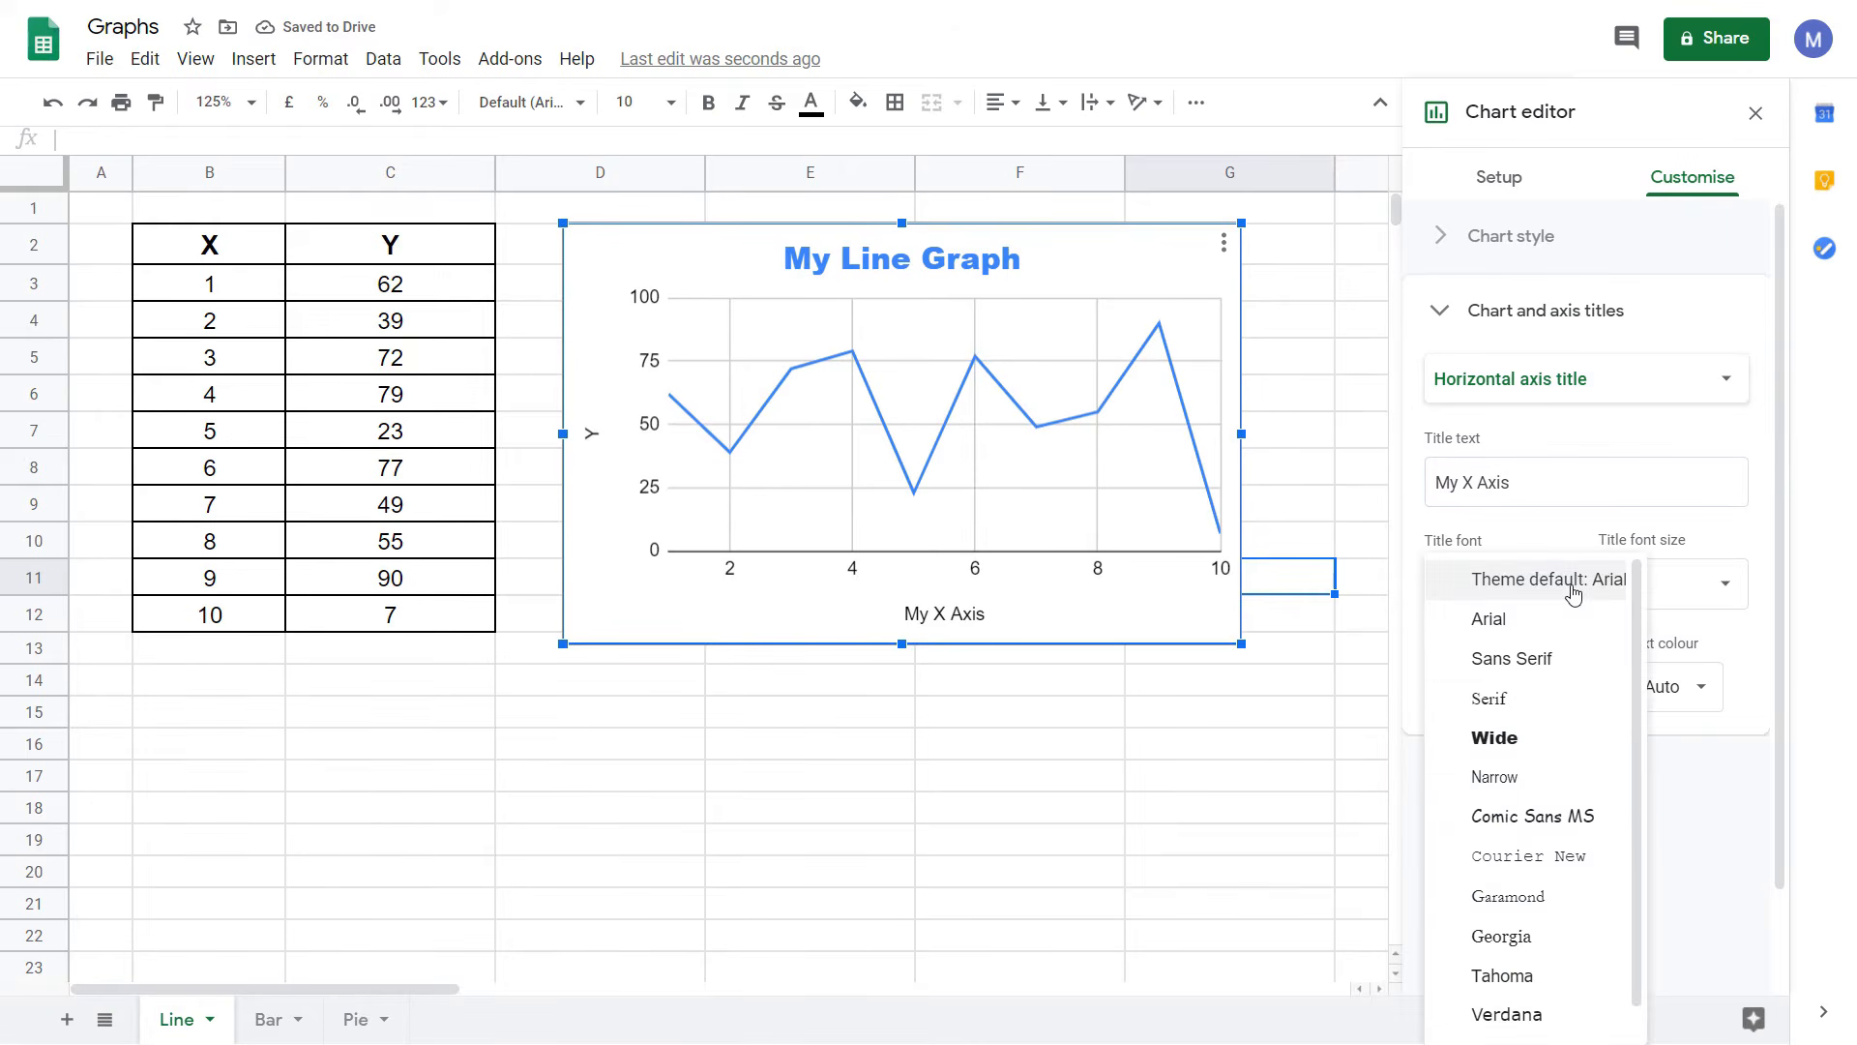
click(1564, 737)
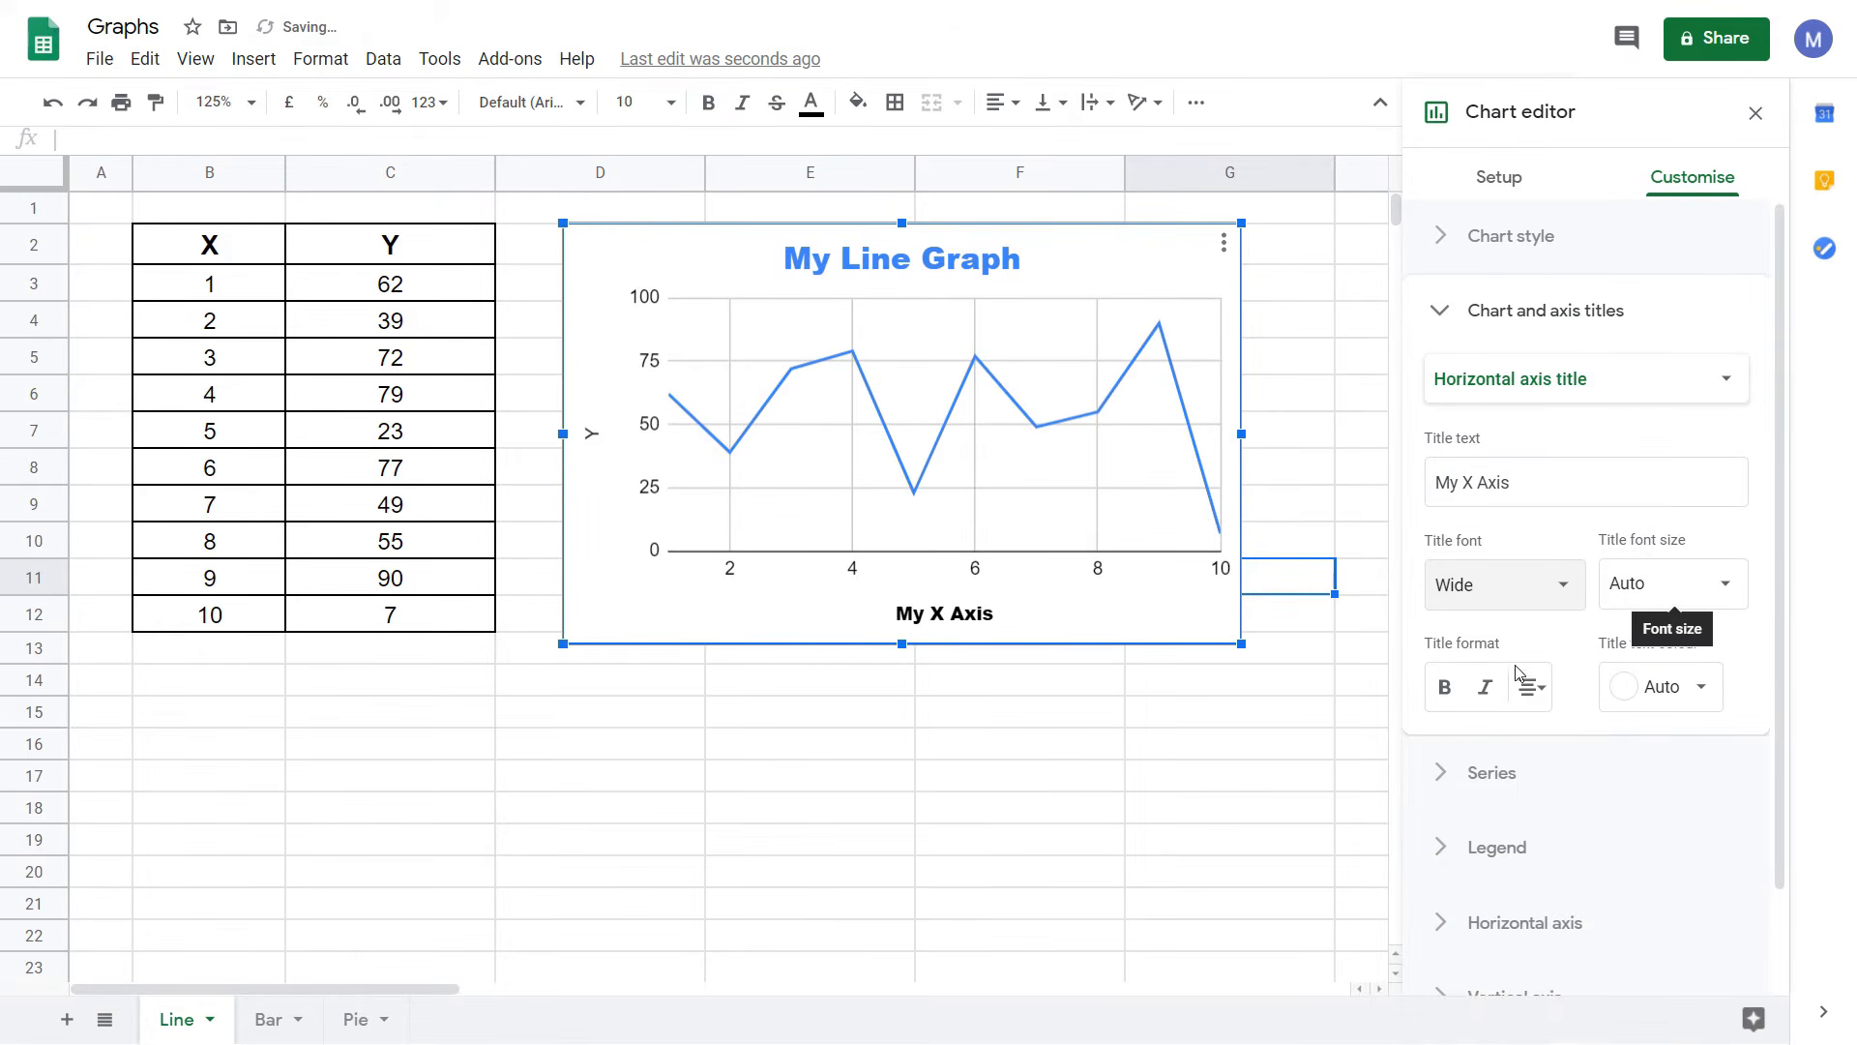
click(1702, 687)
click(1505, 558)
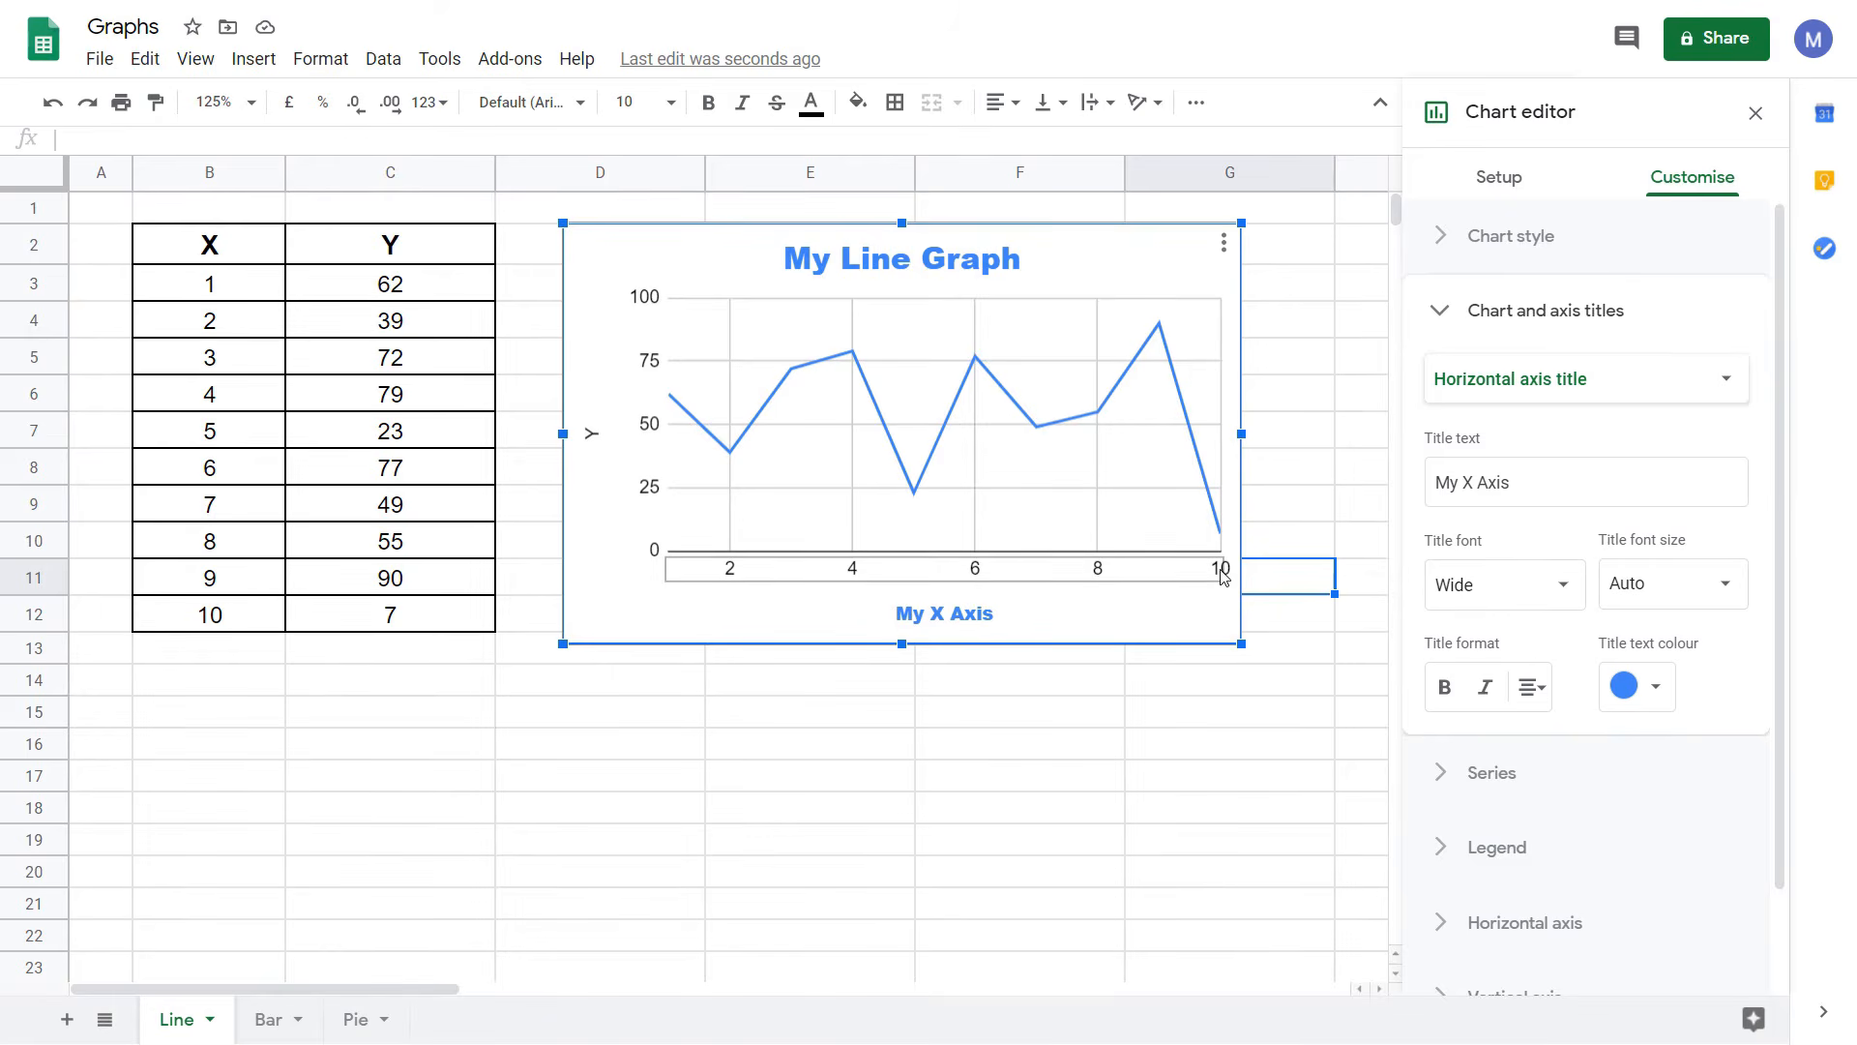
Format the horizontal axis labels of the line chart in the Wide font with the theme blue text colour
scroll(1548, 619, down, 1)
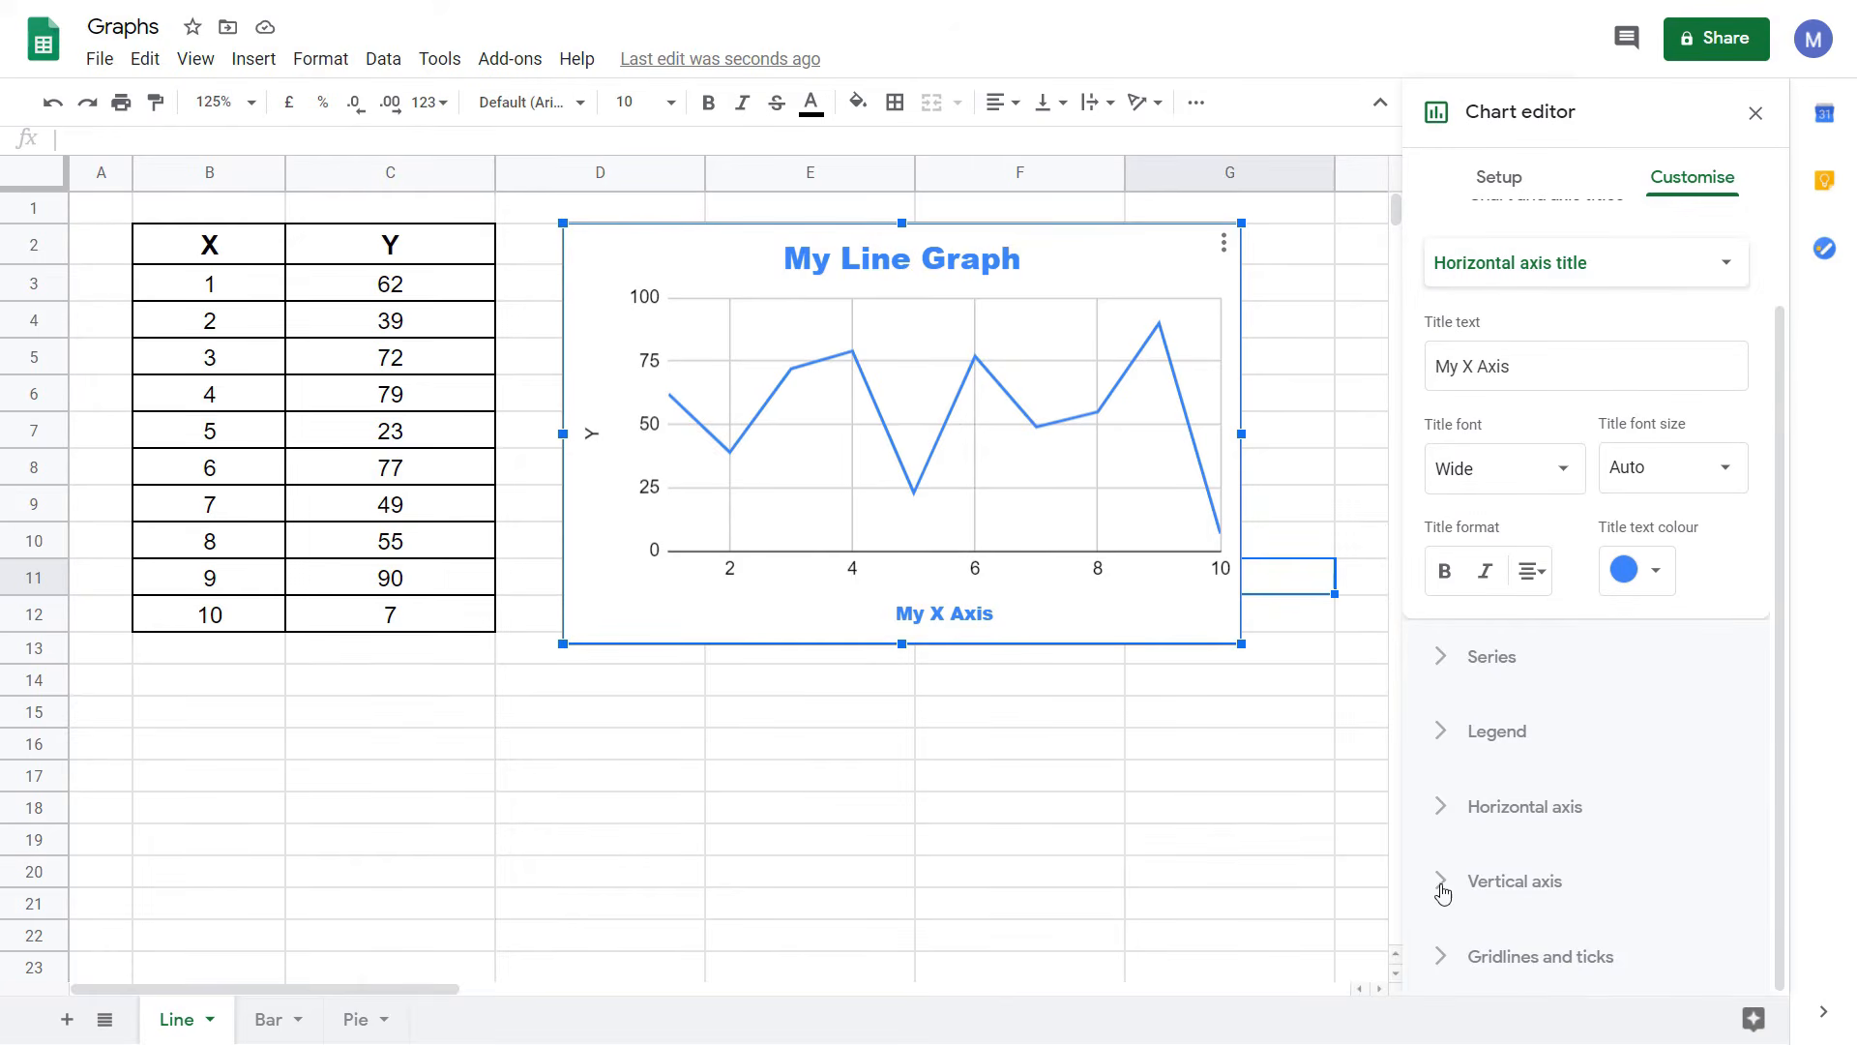
click(1441, 809)
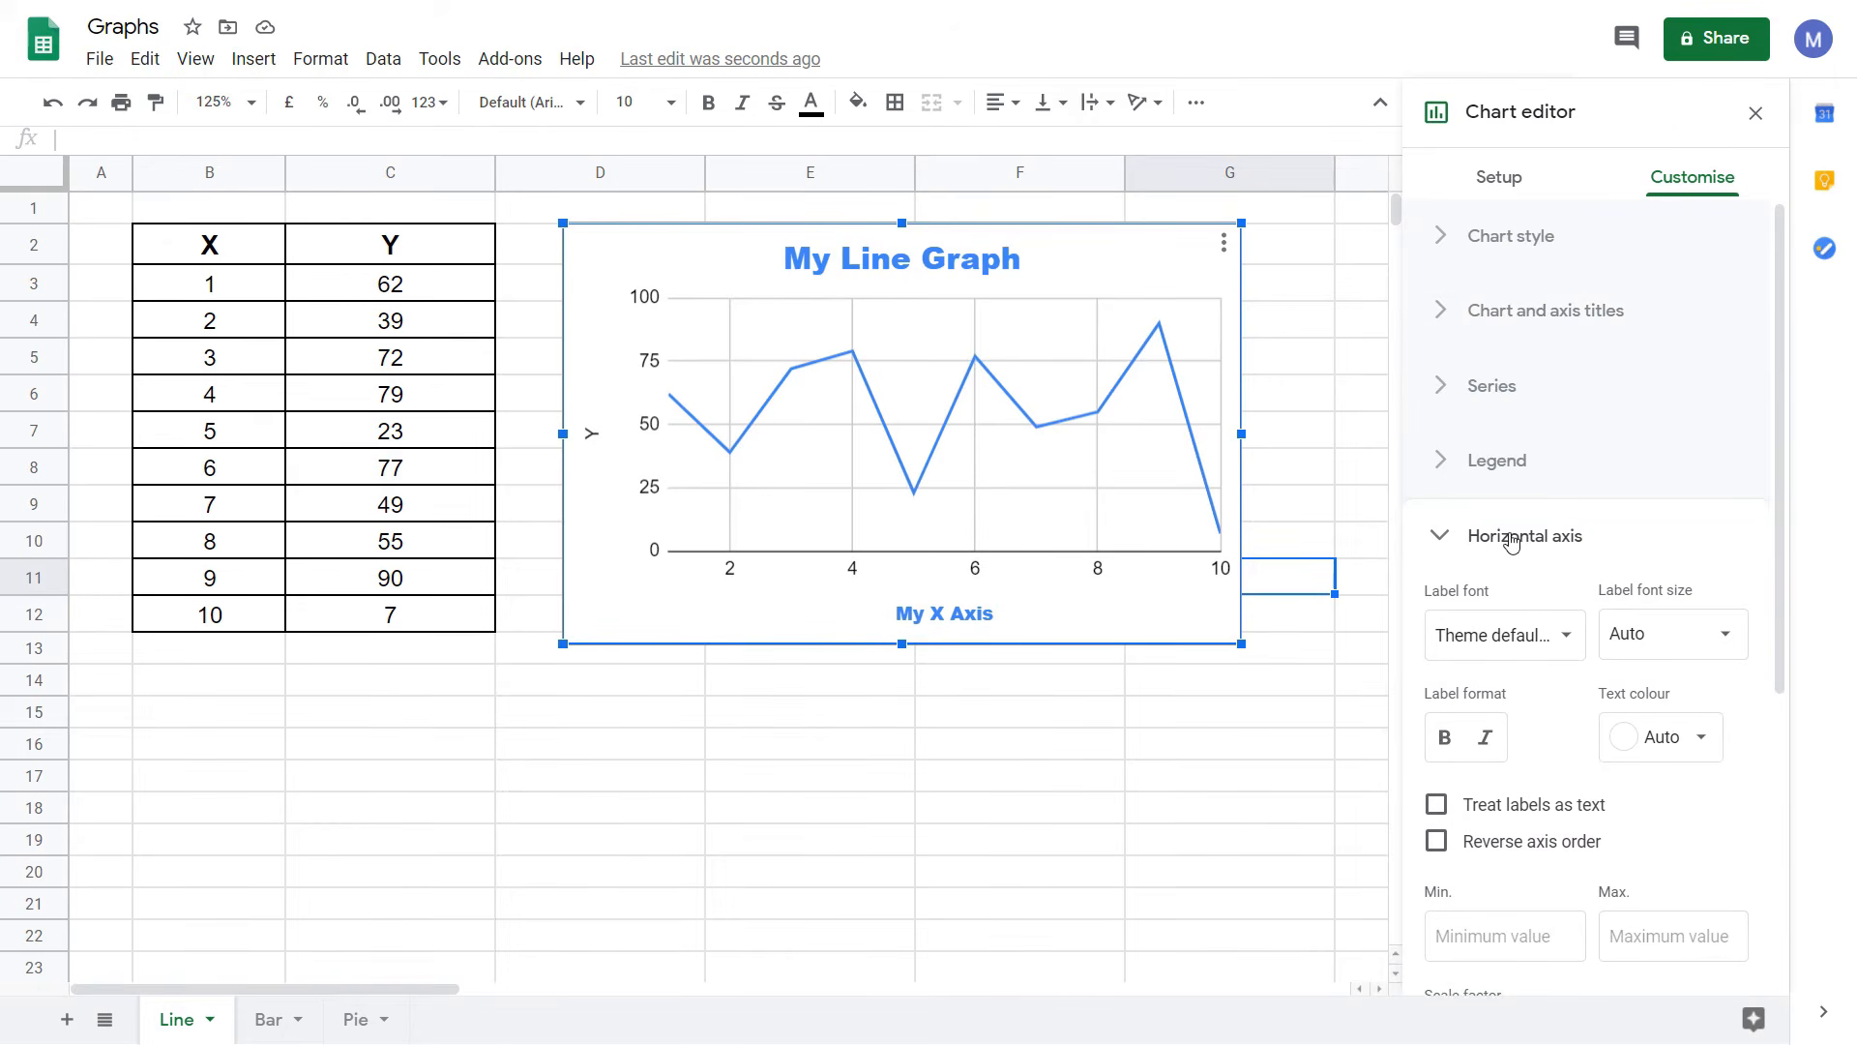
scroll(1559, 319, down, 3)
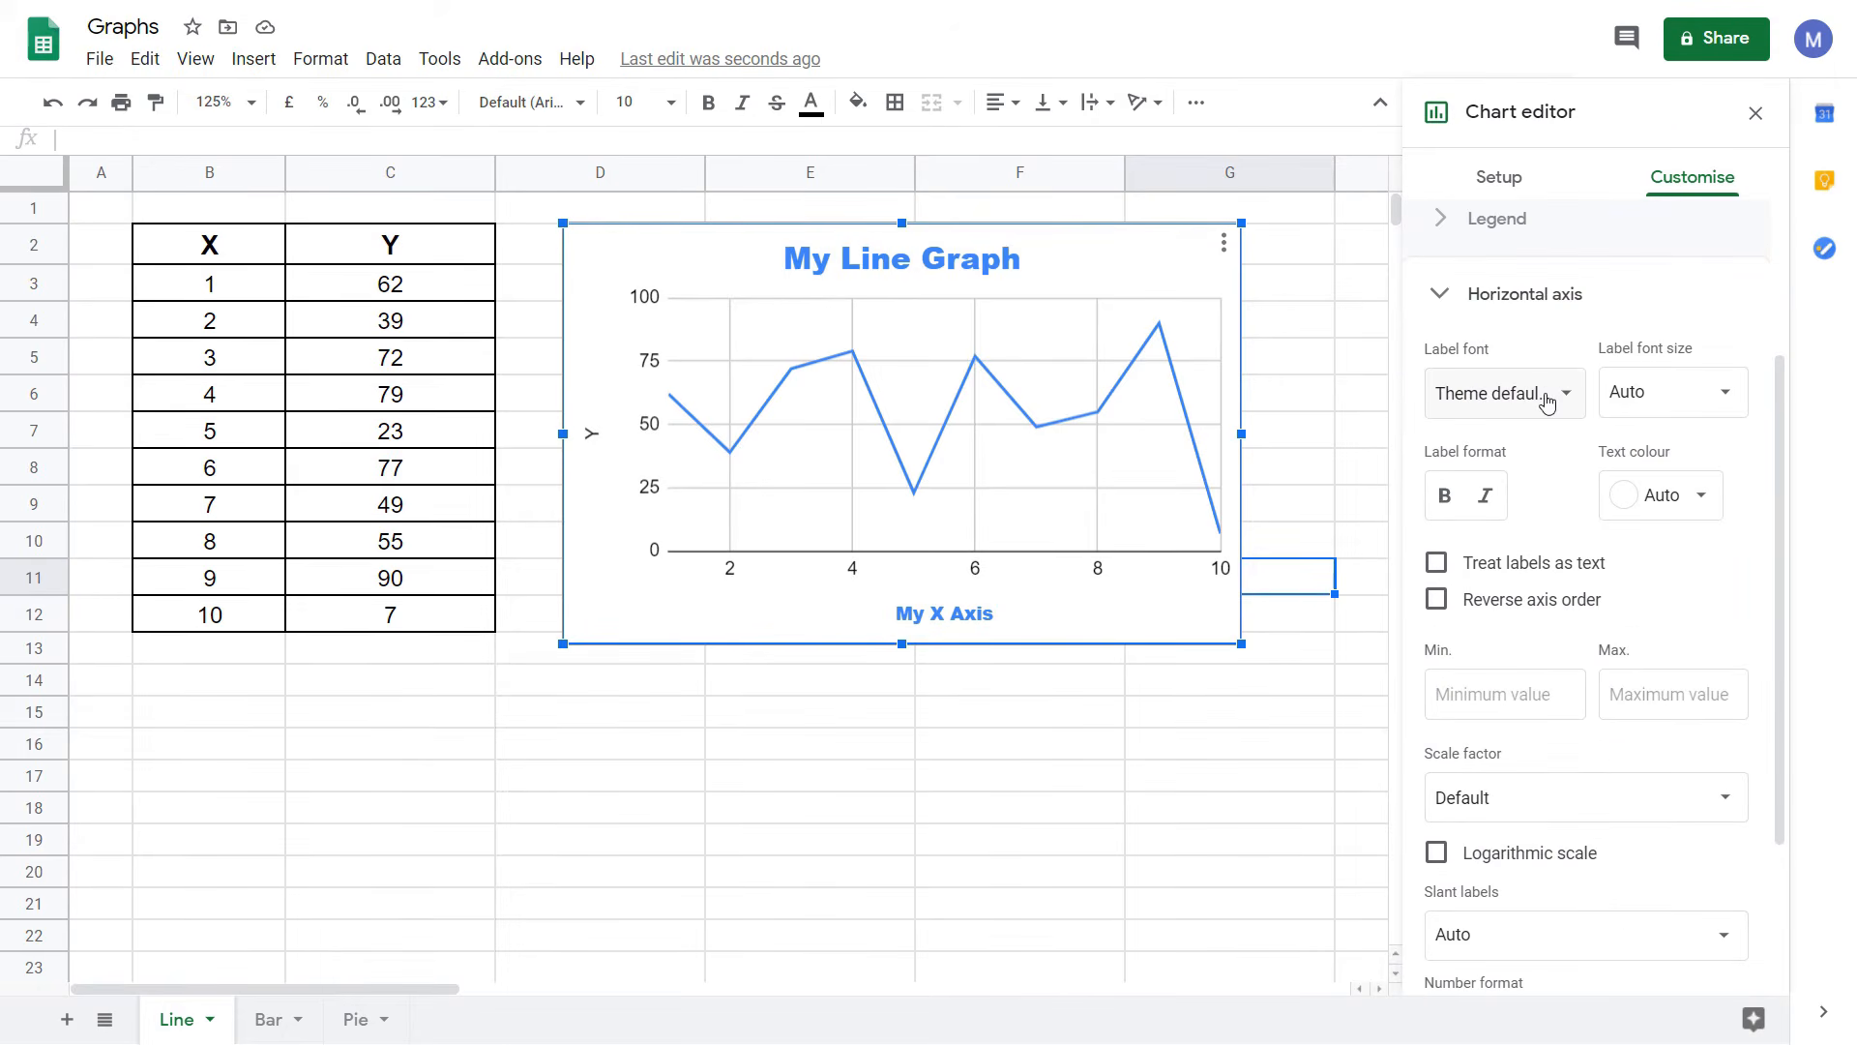
click(1552, 398)
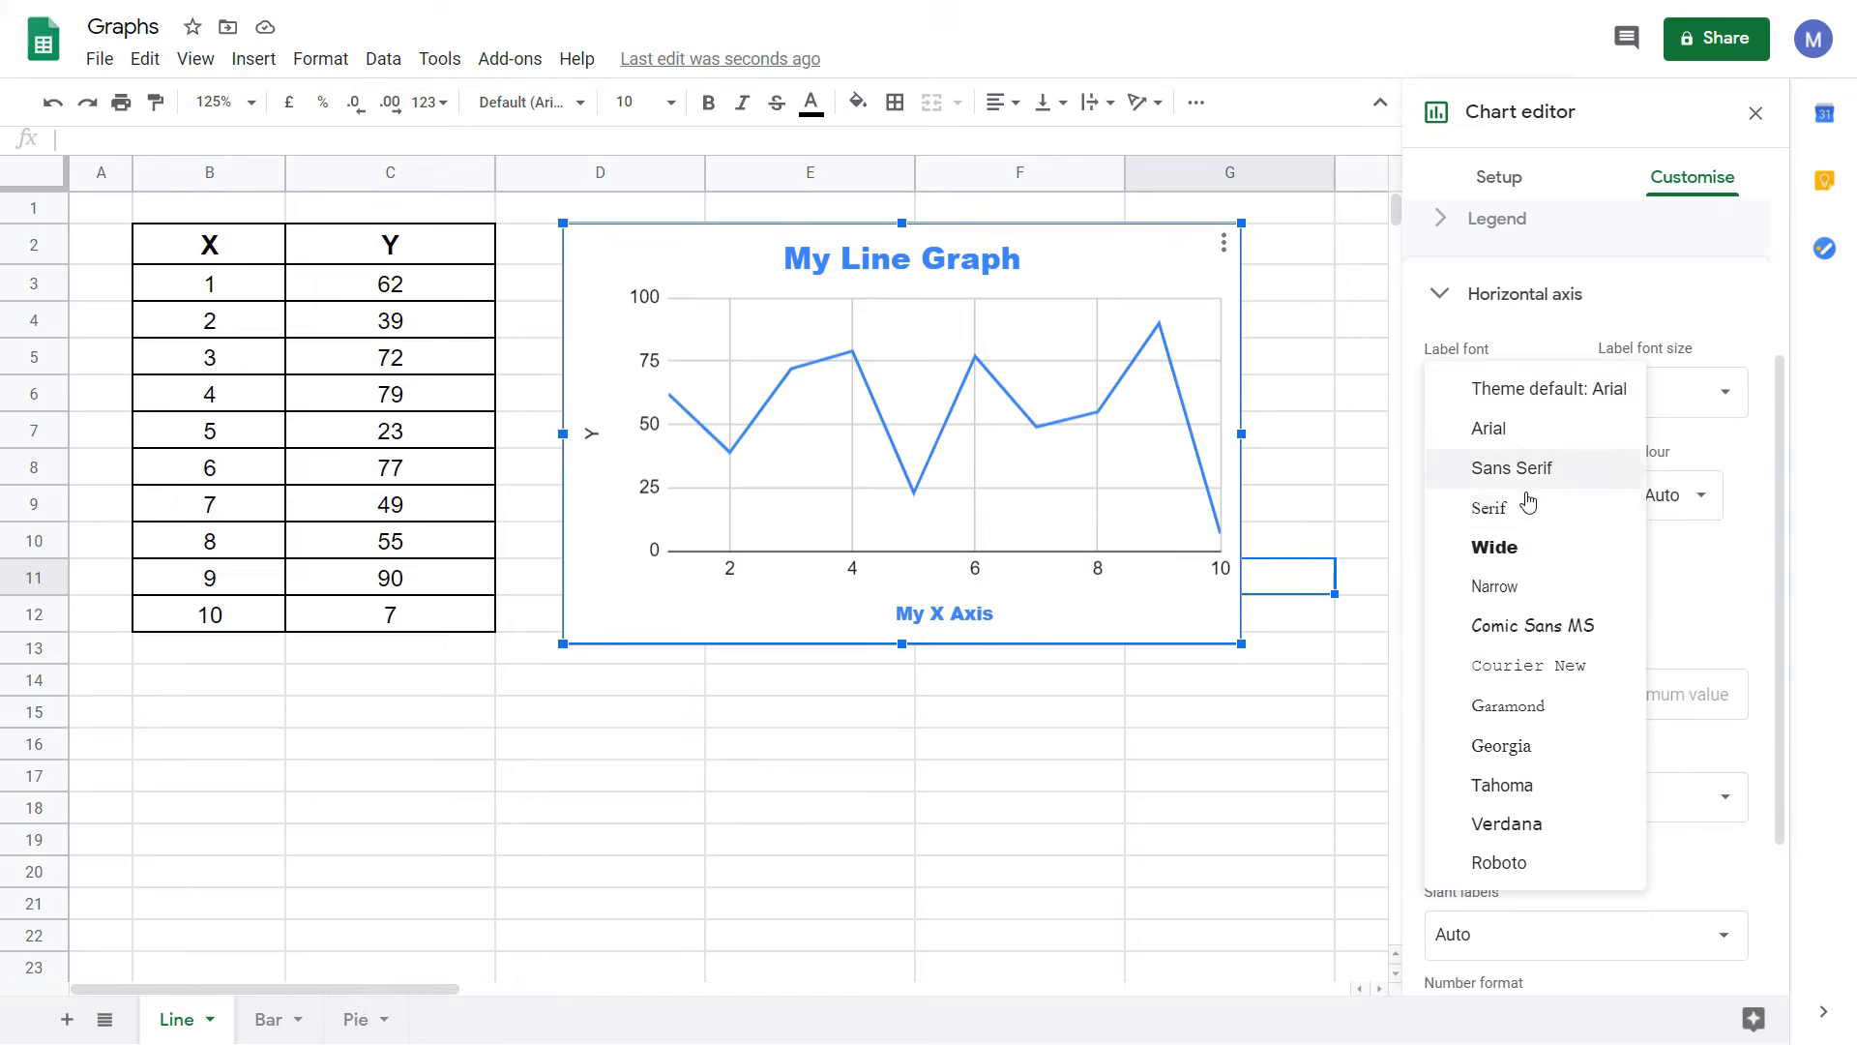
click(1520, 550)
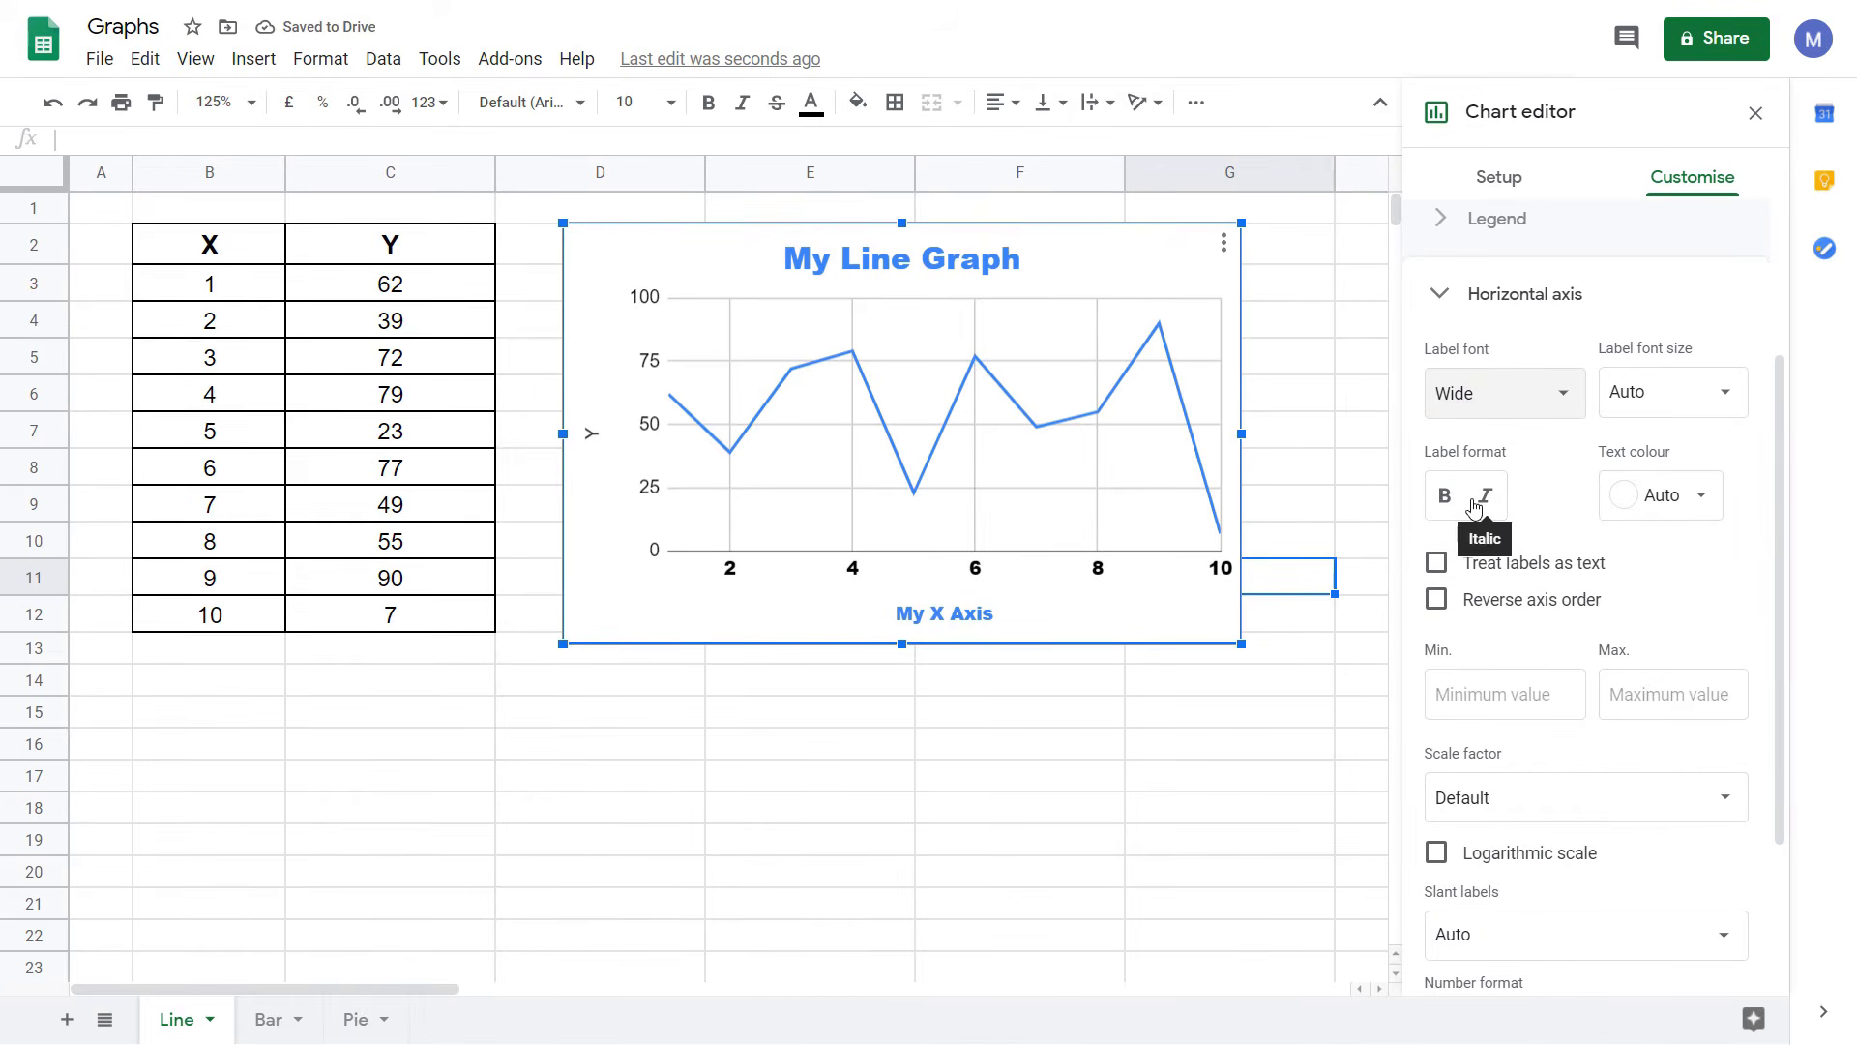
click(1671, 497)
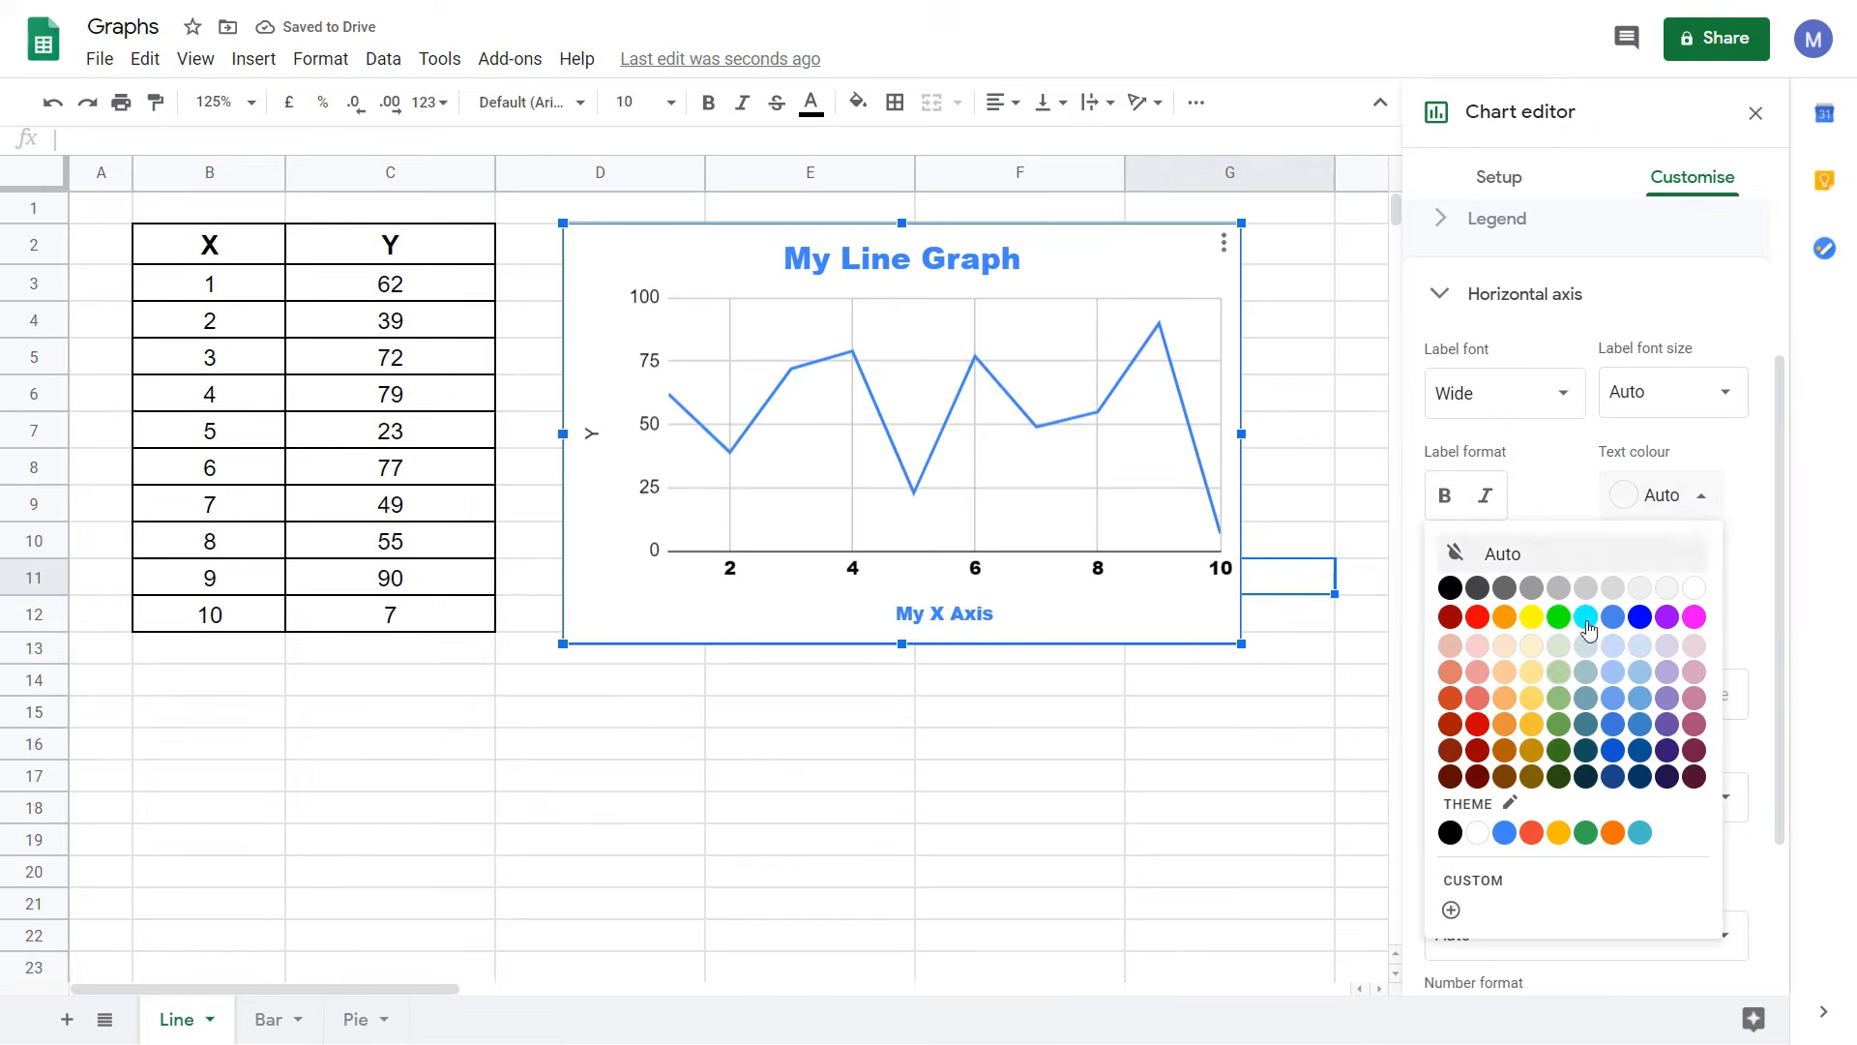
click(1505, 834)
Try reversing the order of the horizontal axis, and restore the normal order
scroll(1586, 479, down, 1)
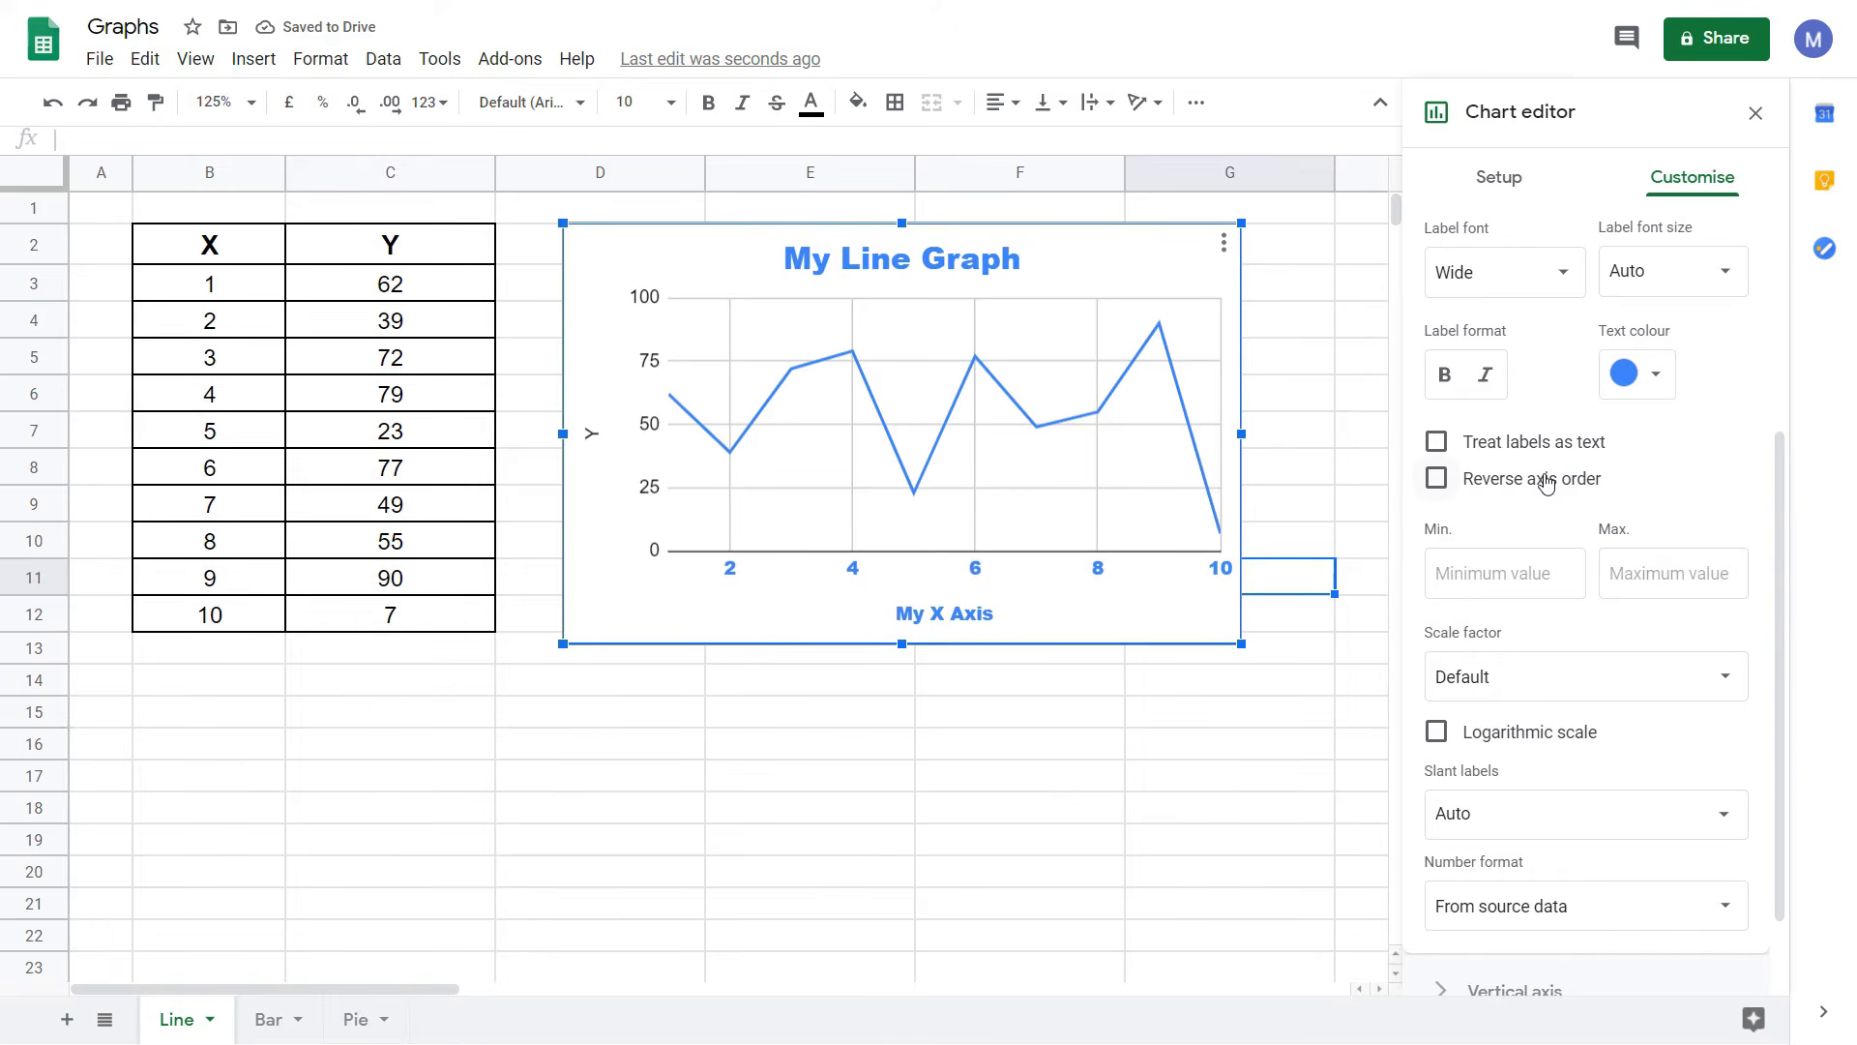
click(1545, 484)
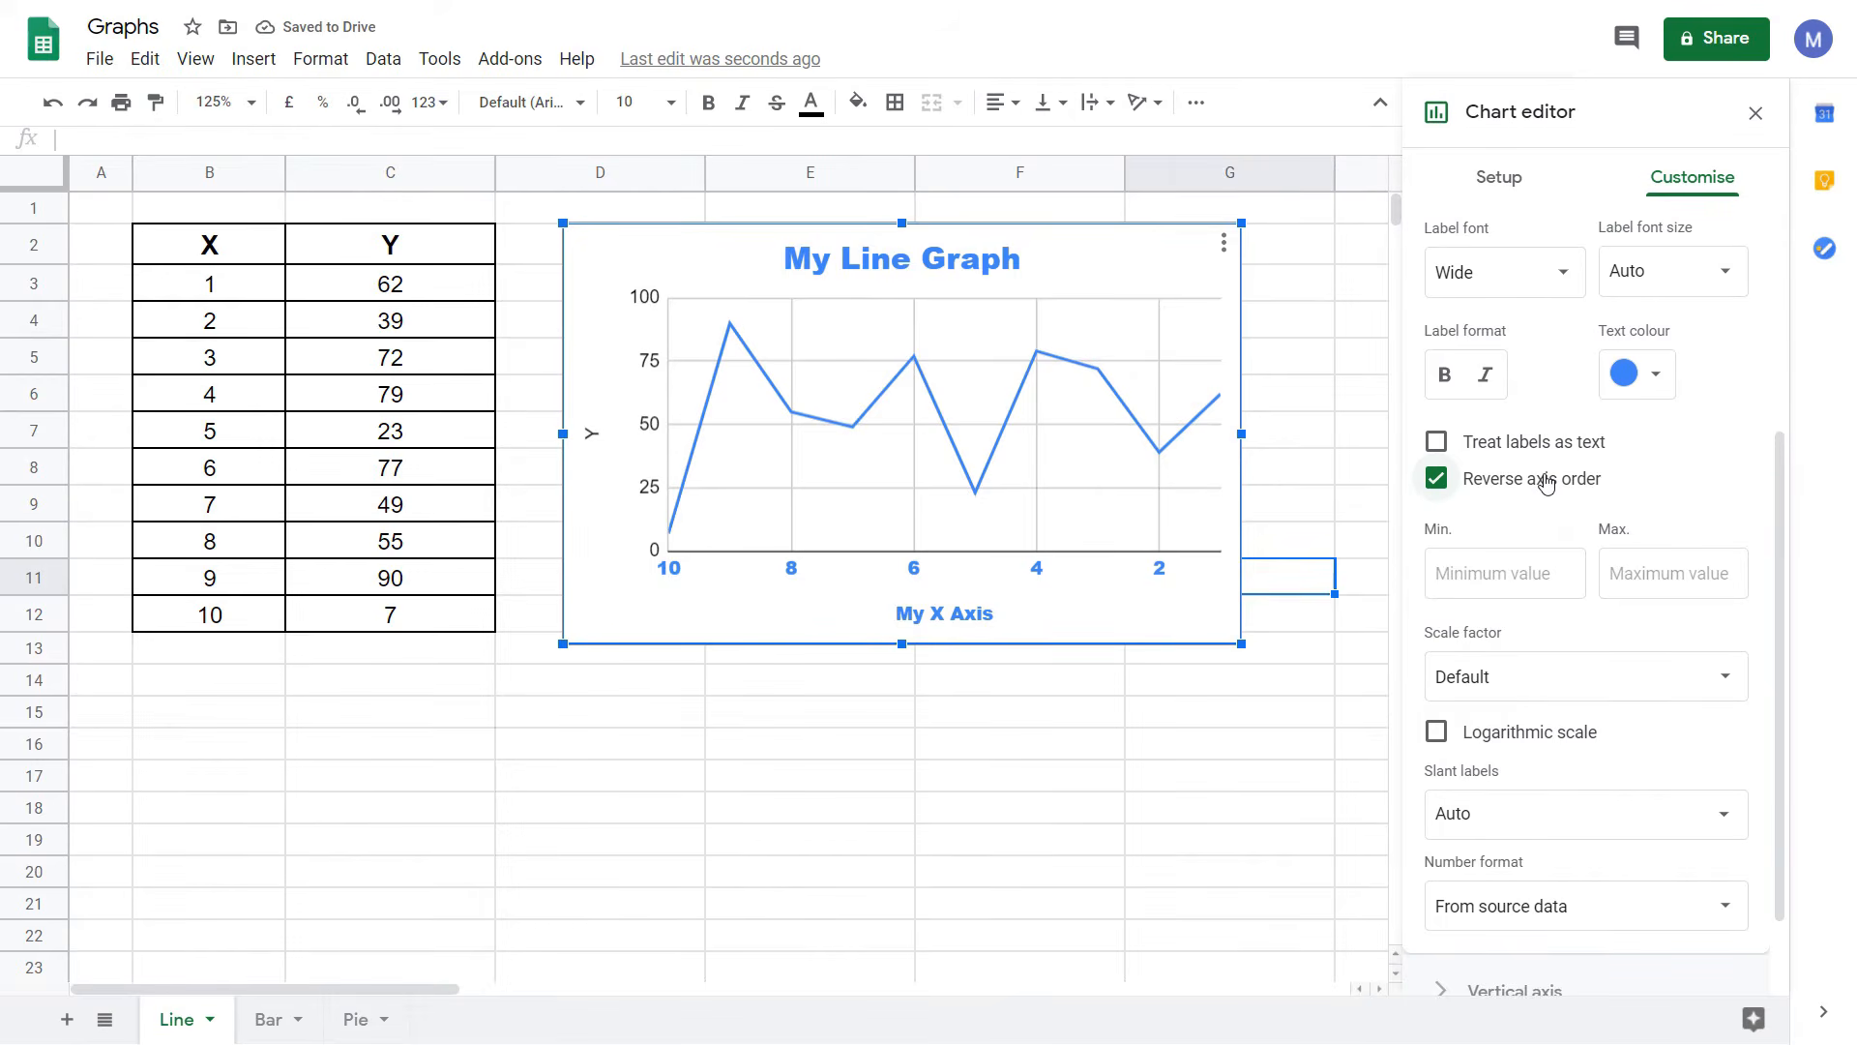
click(1546, 484)
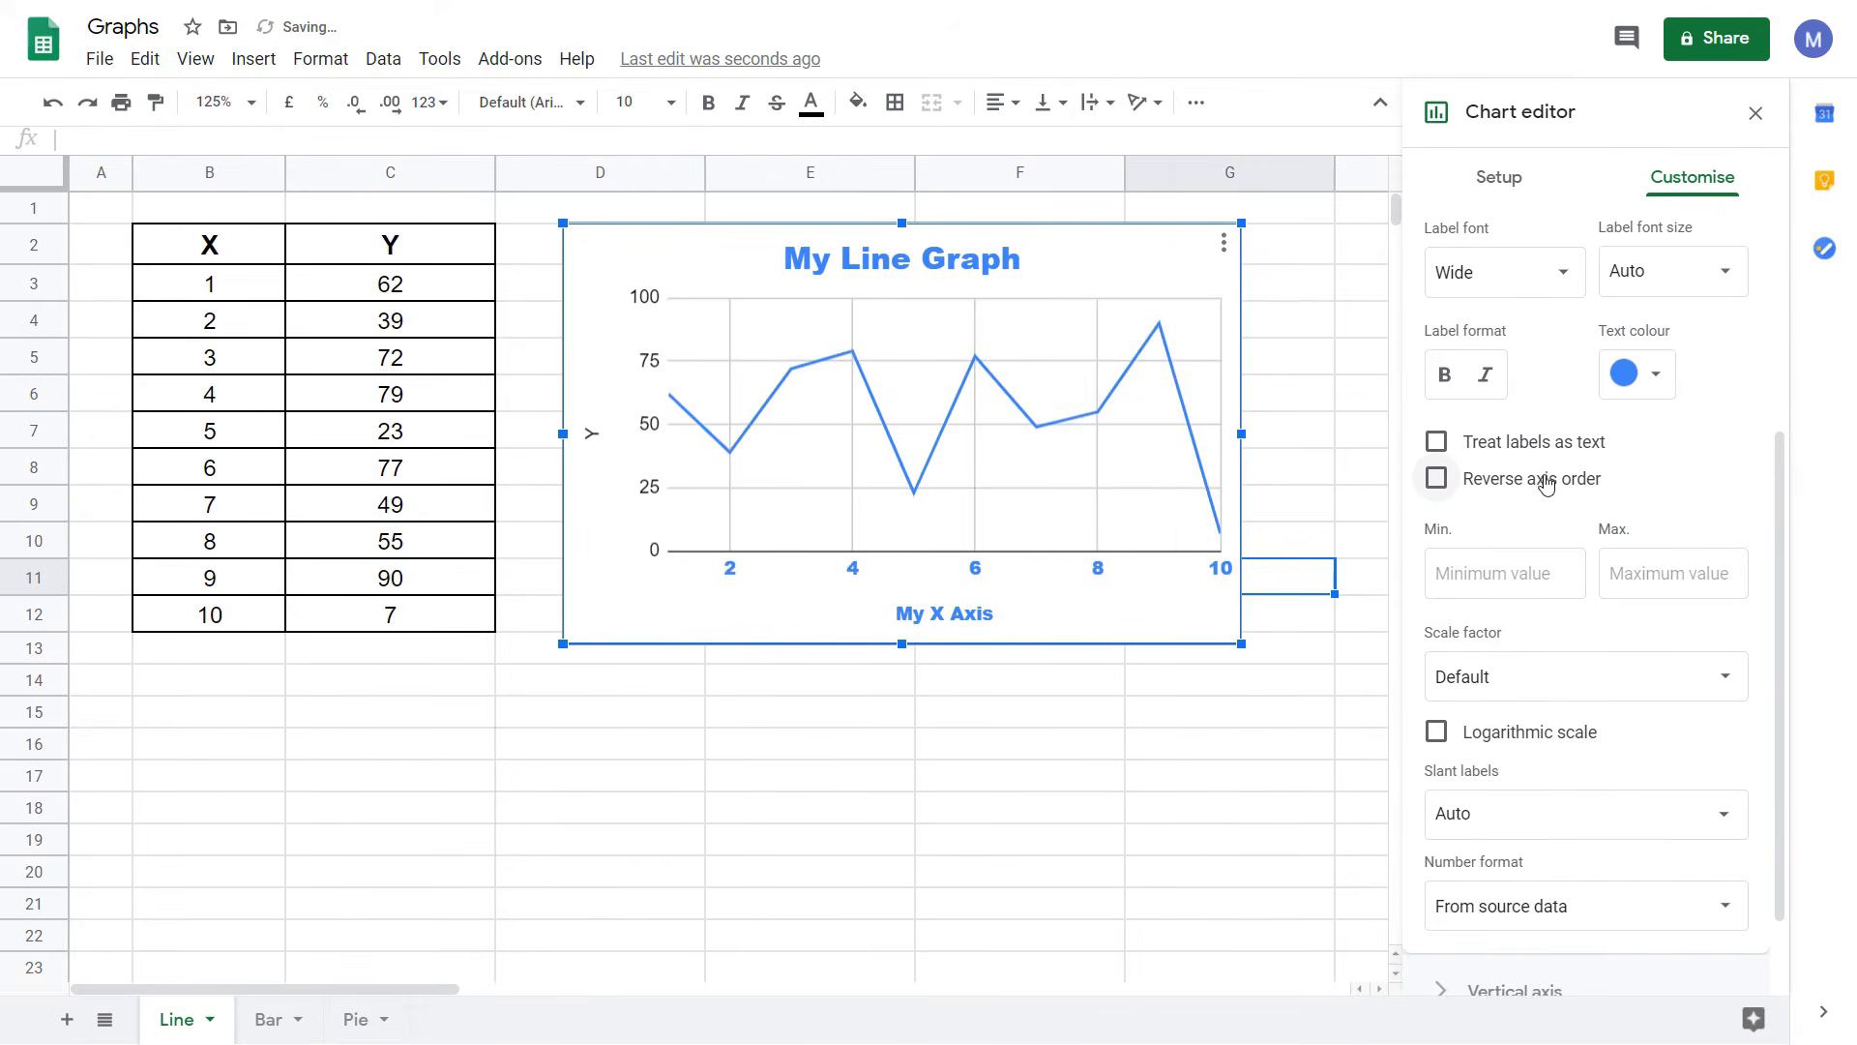
Try limiting the horizontal axis to a minimum of 2 and maximum of 8, clear the bounds, and toggle the logarithmic scale on and off
click(1516, 575)
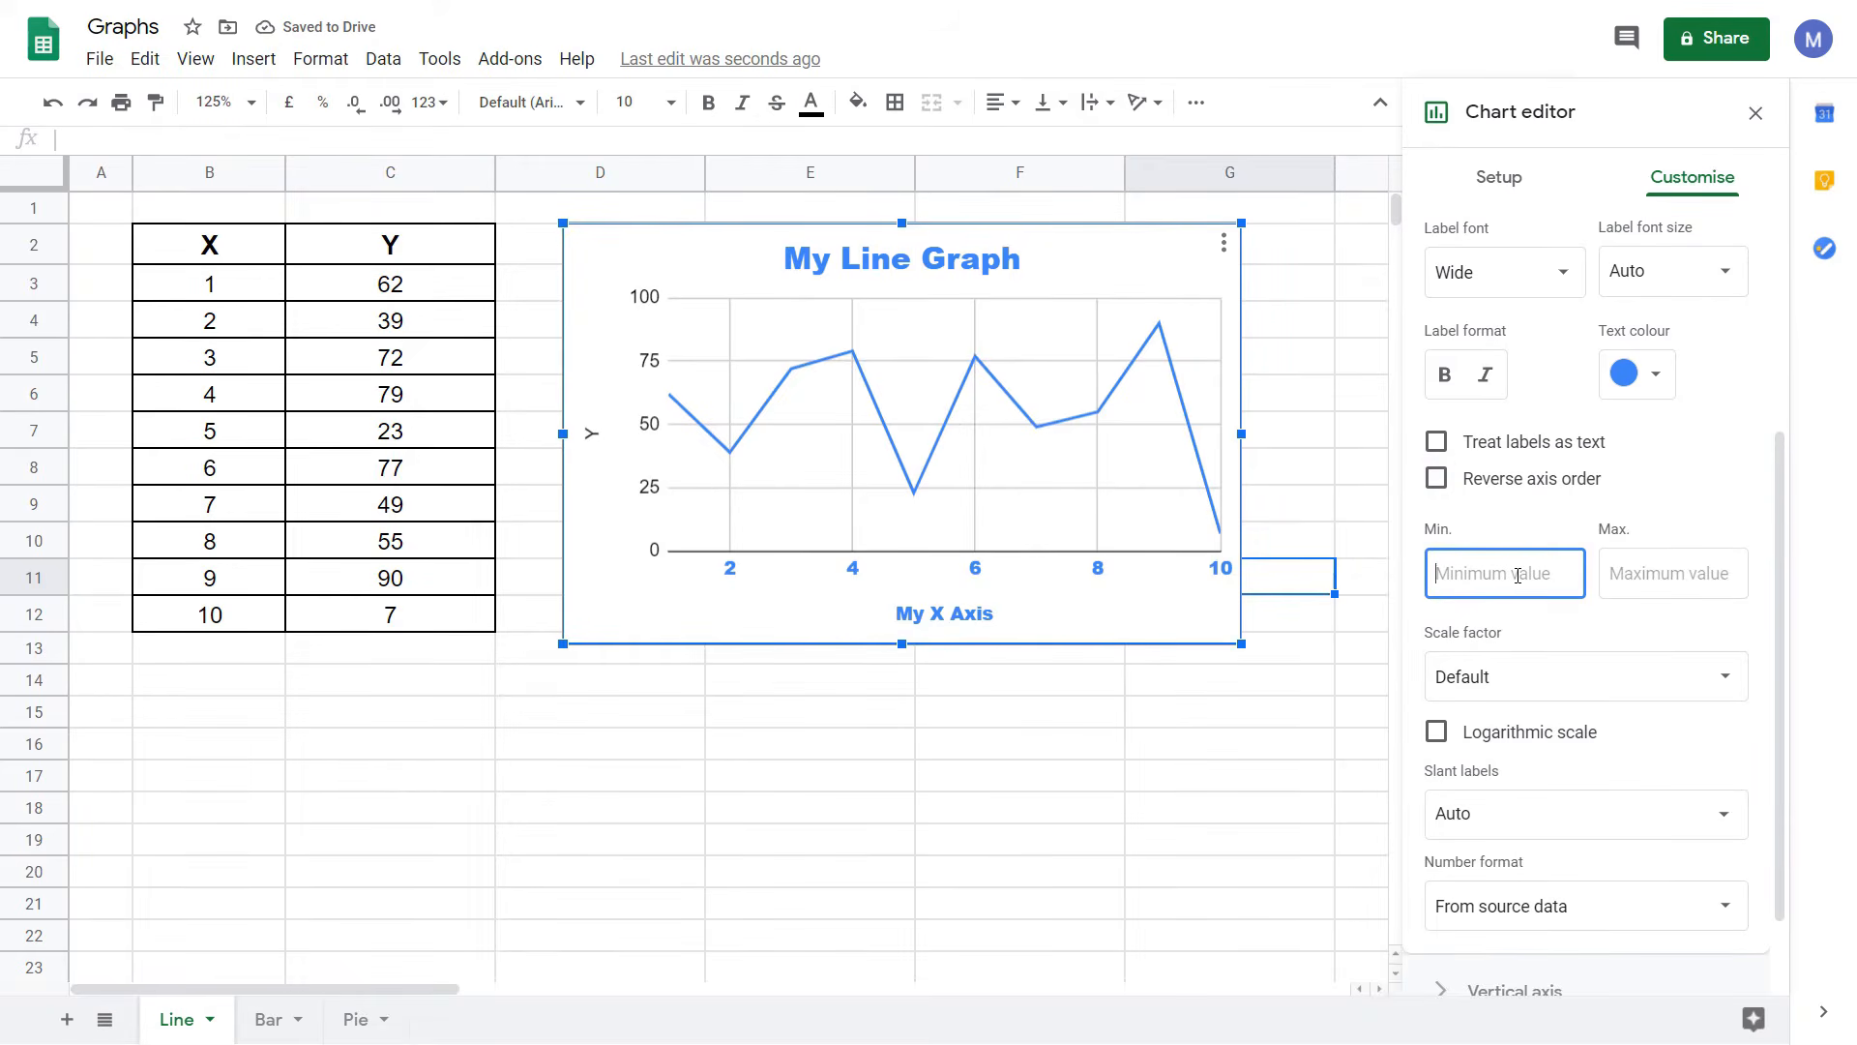
text(2)
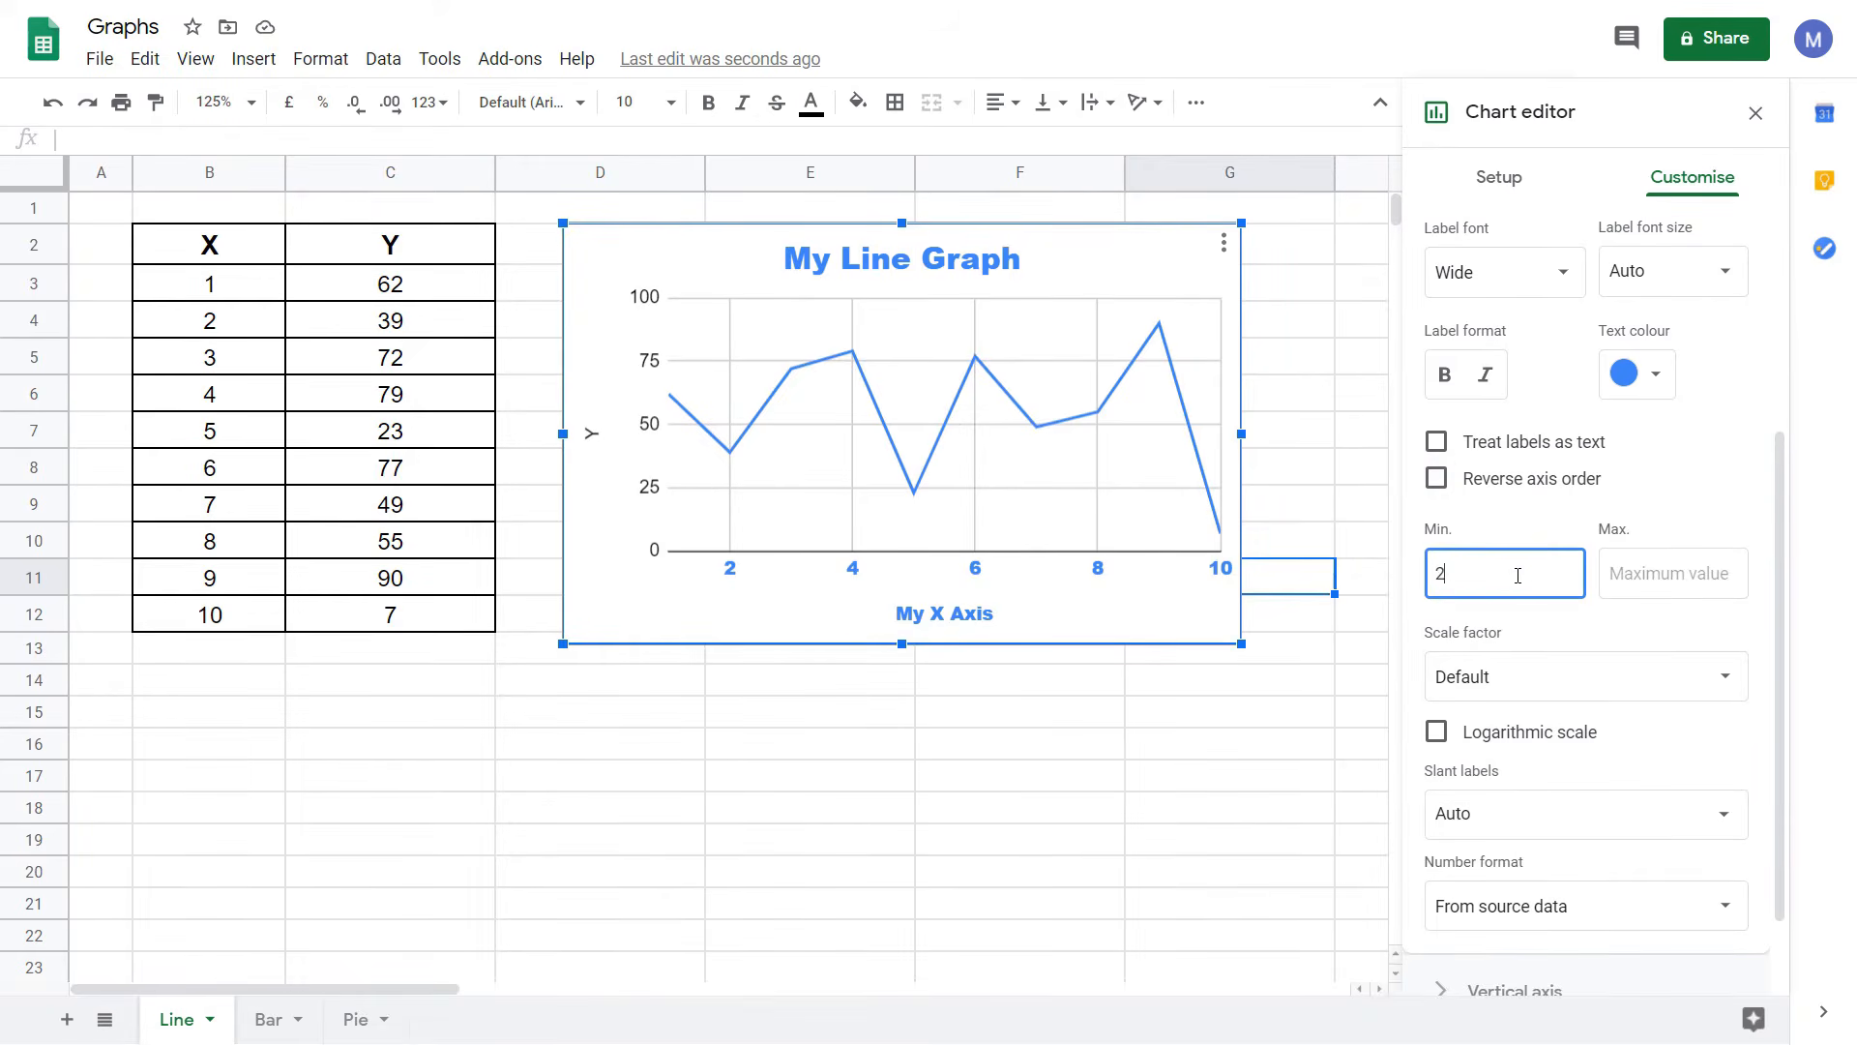
key(Tab)
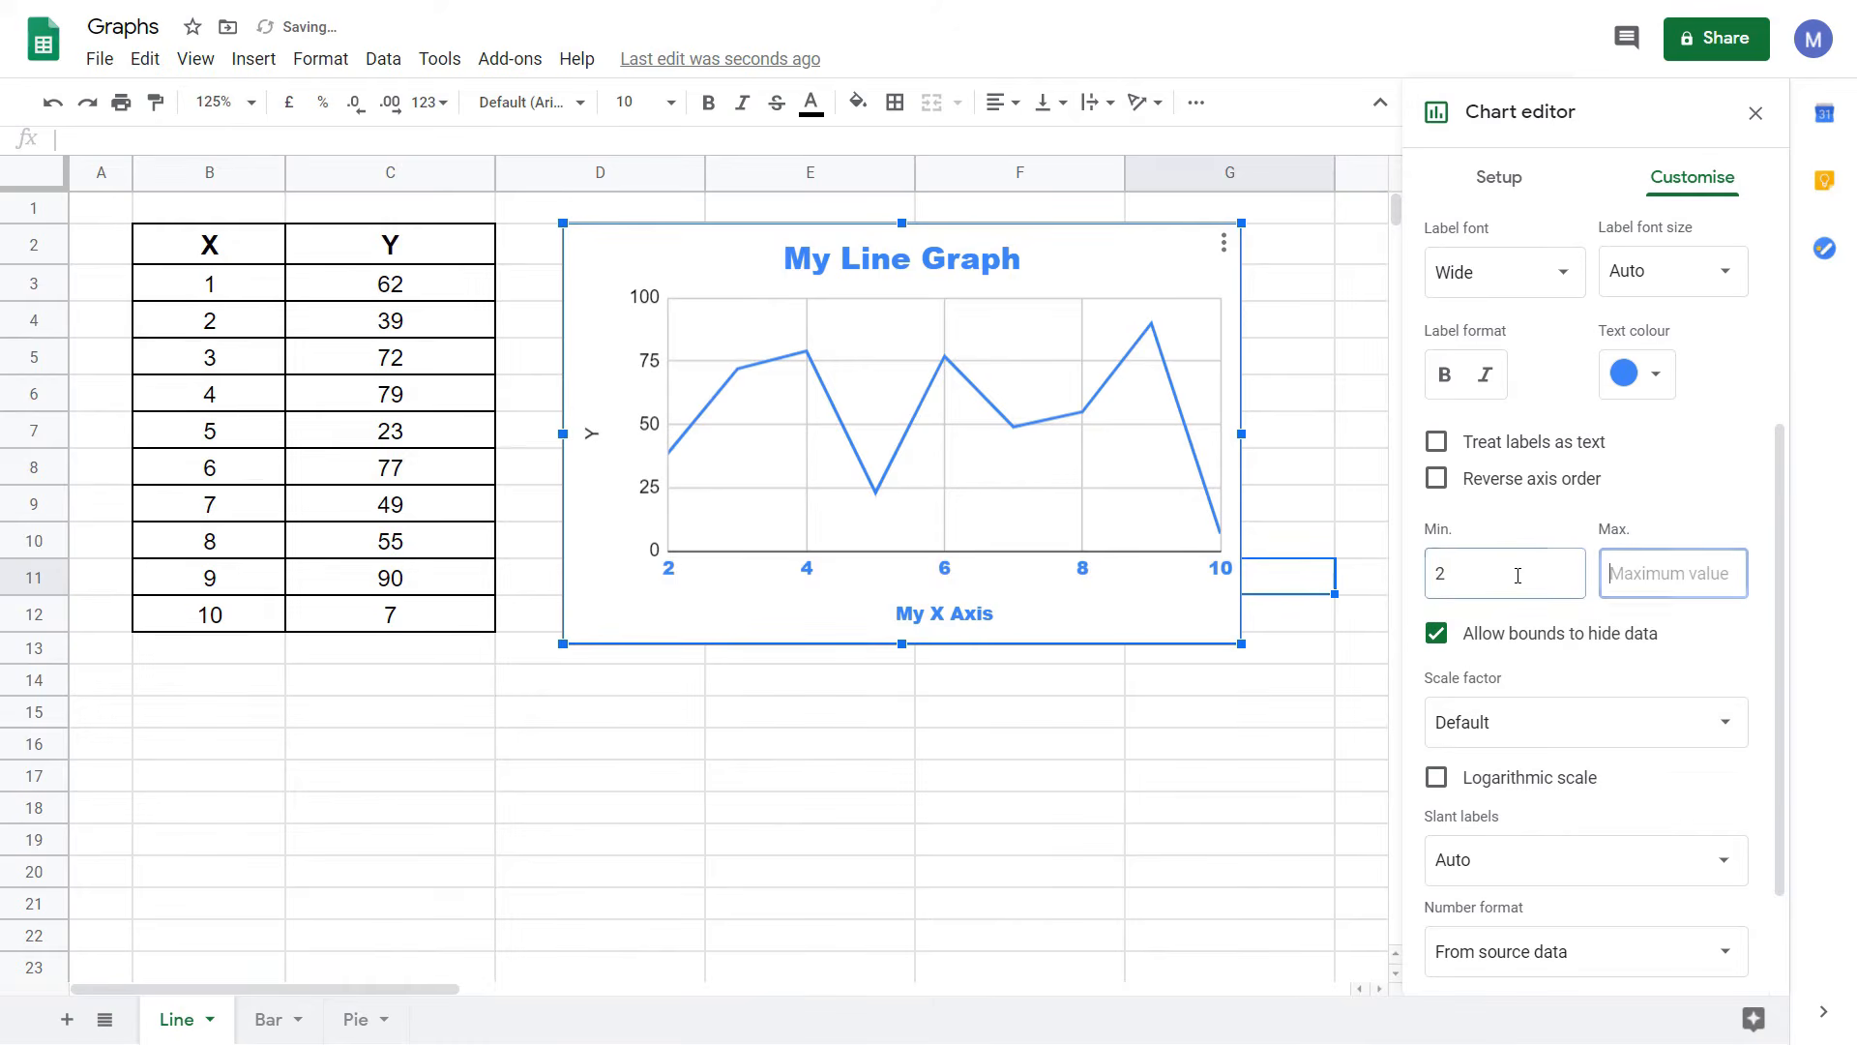
text(8)
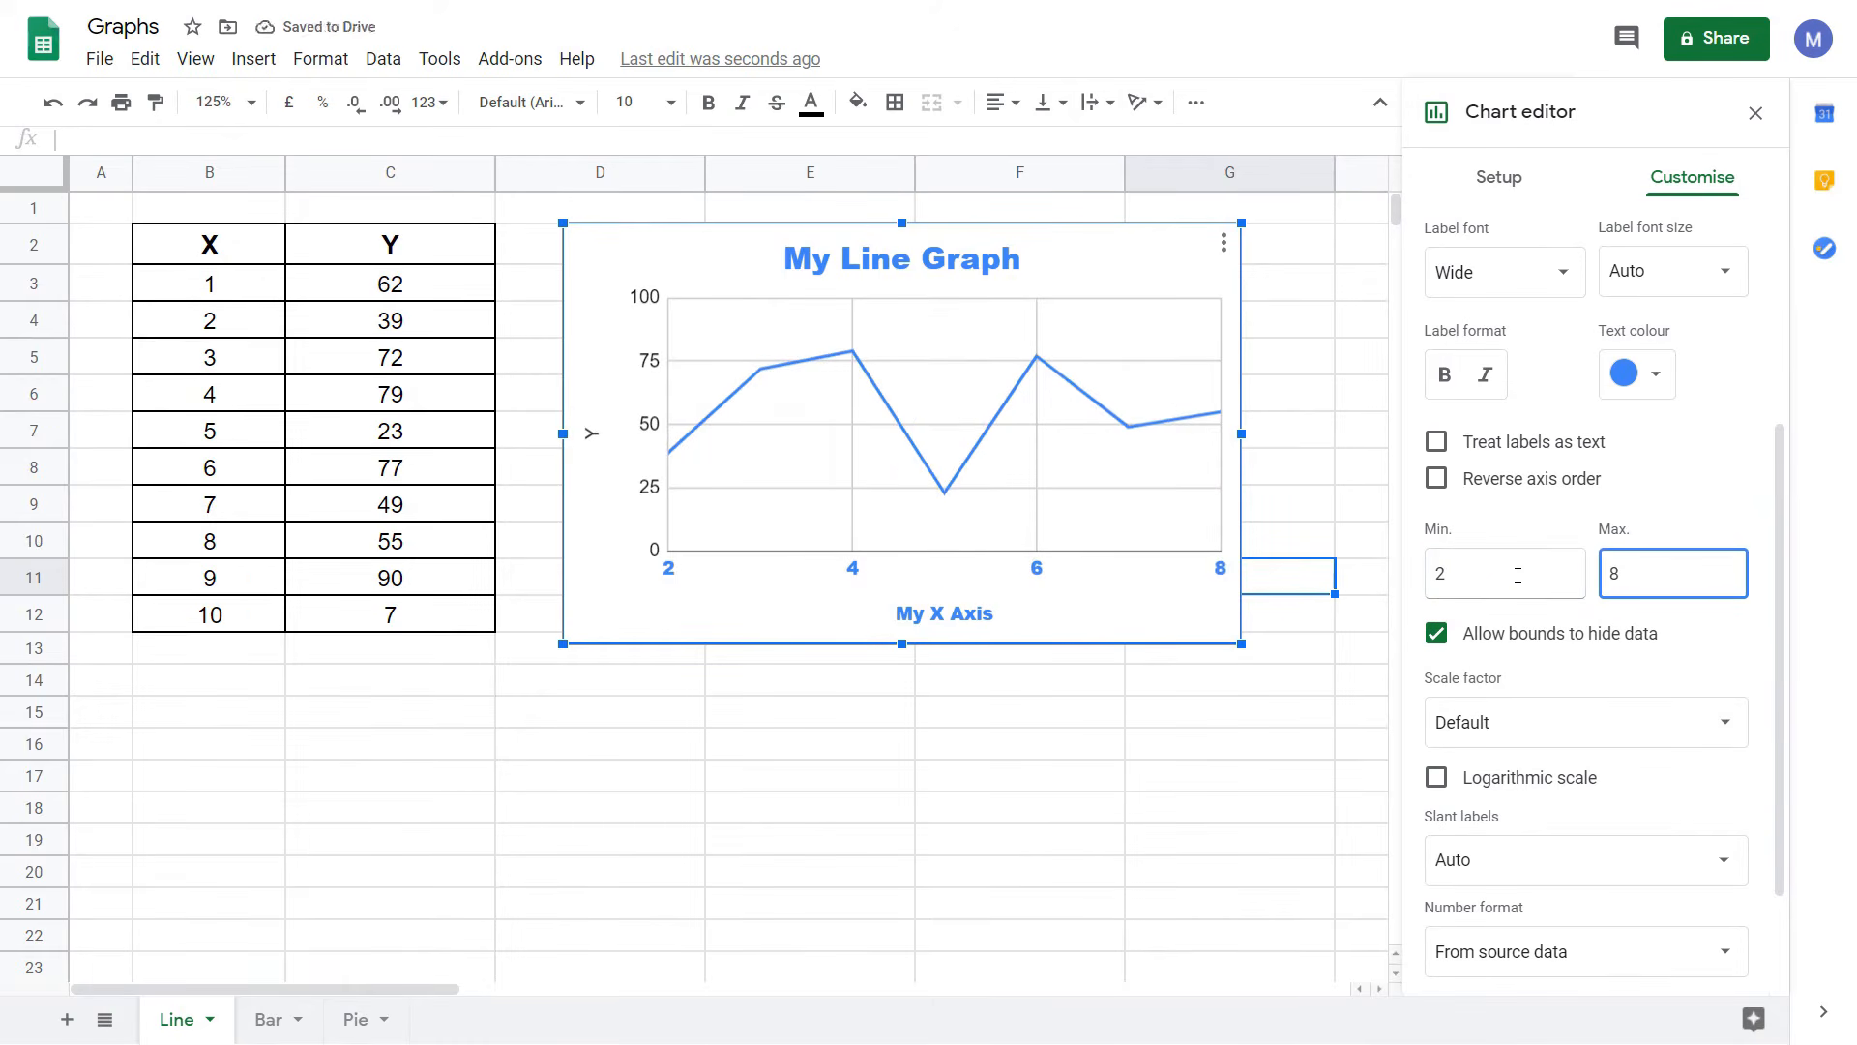
key(BackSpace)
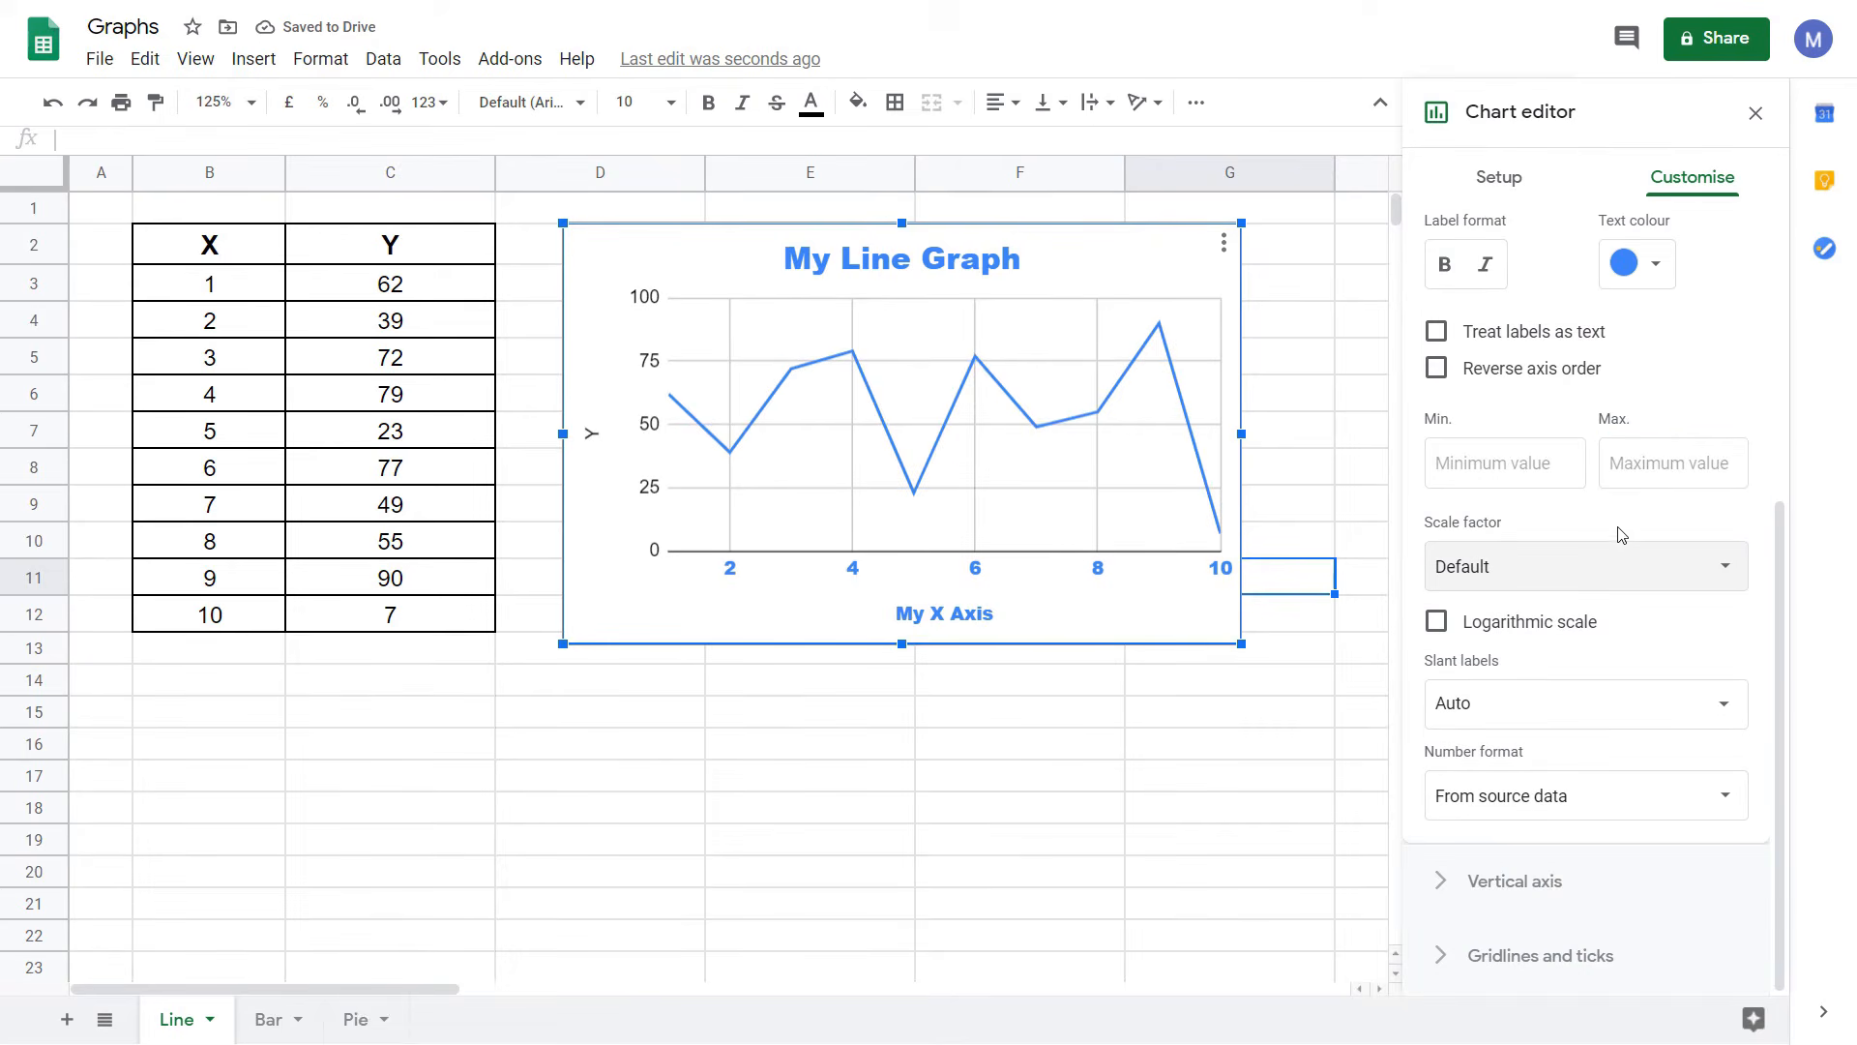
click(1437, 623)
click(1437, 624)
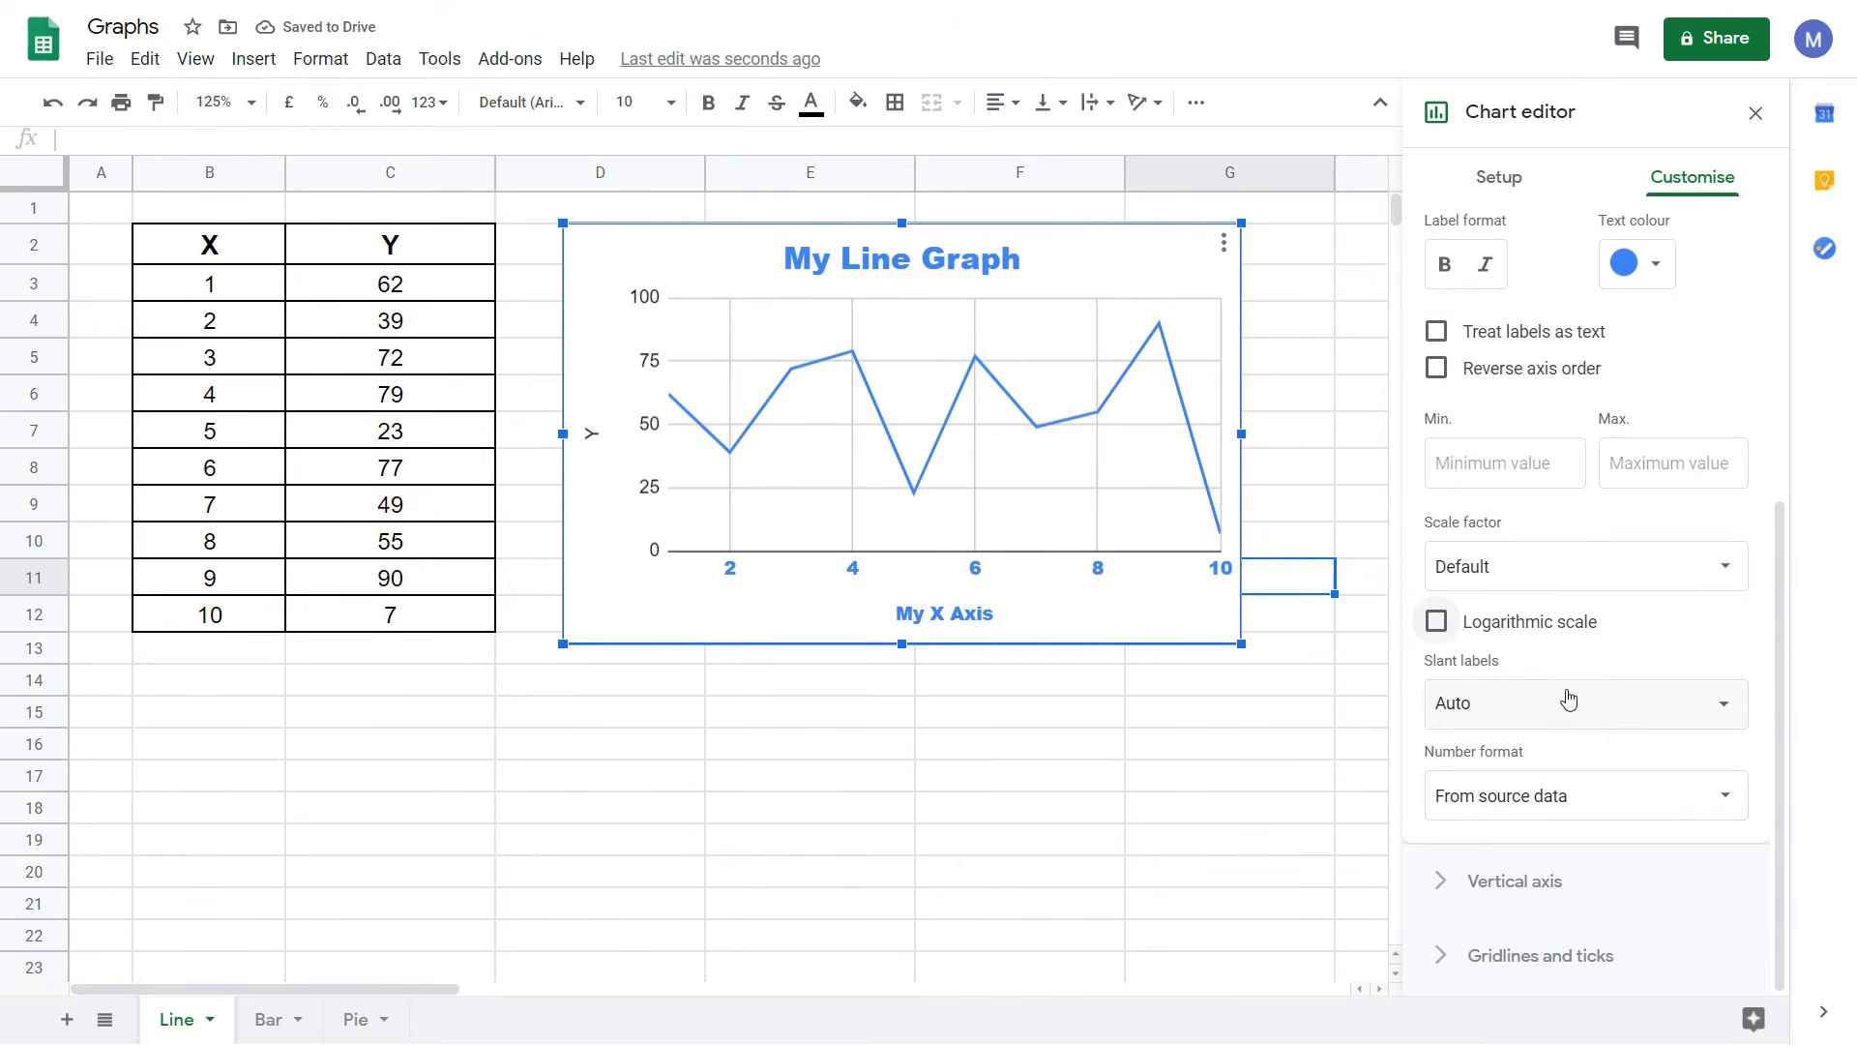
Slant the horizontal axis labels of the line chart by 30°
click(1568, 698)
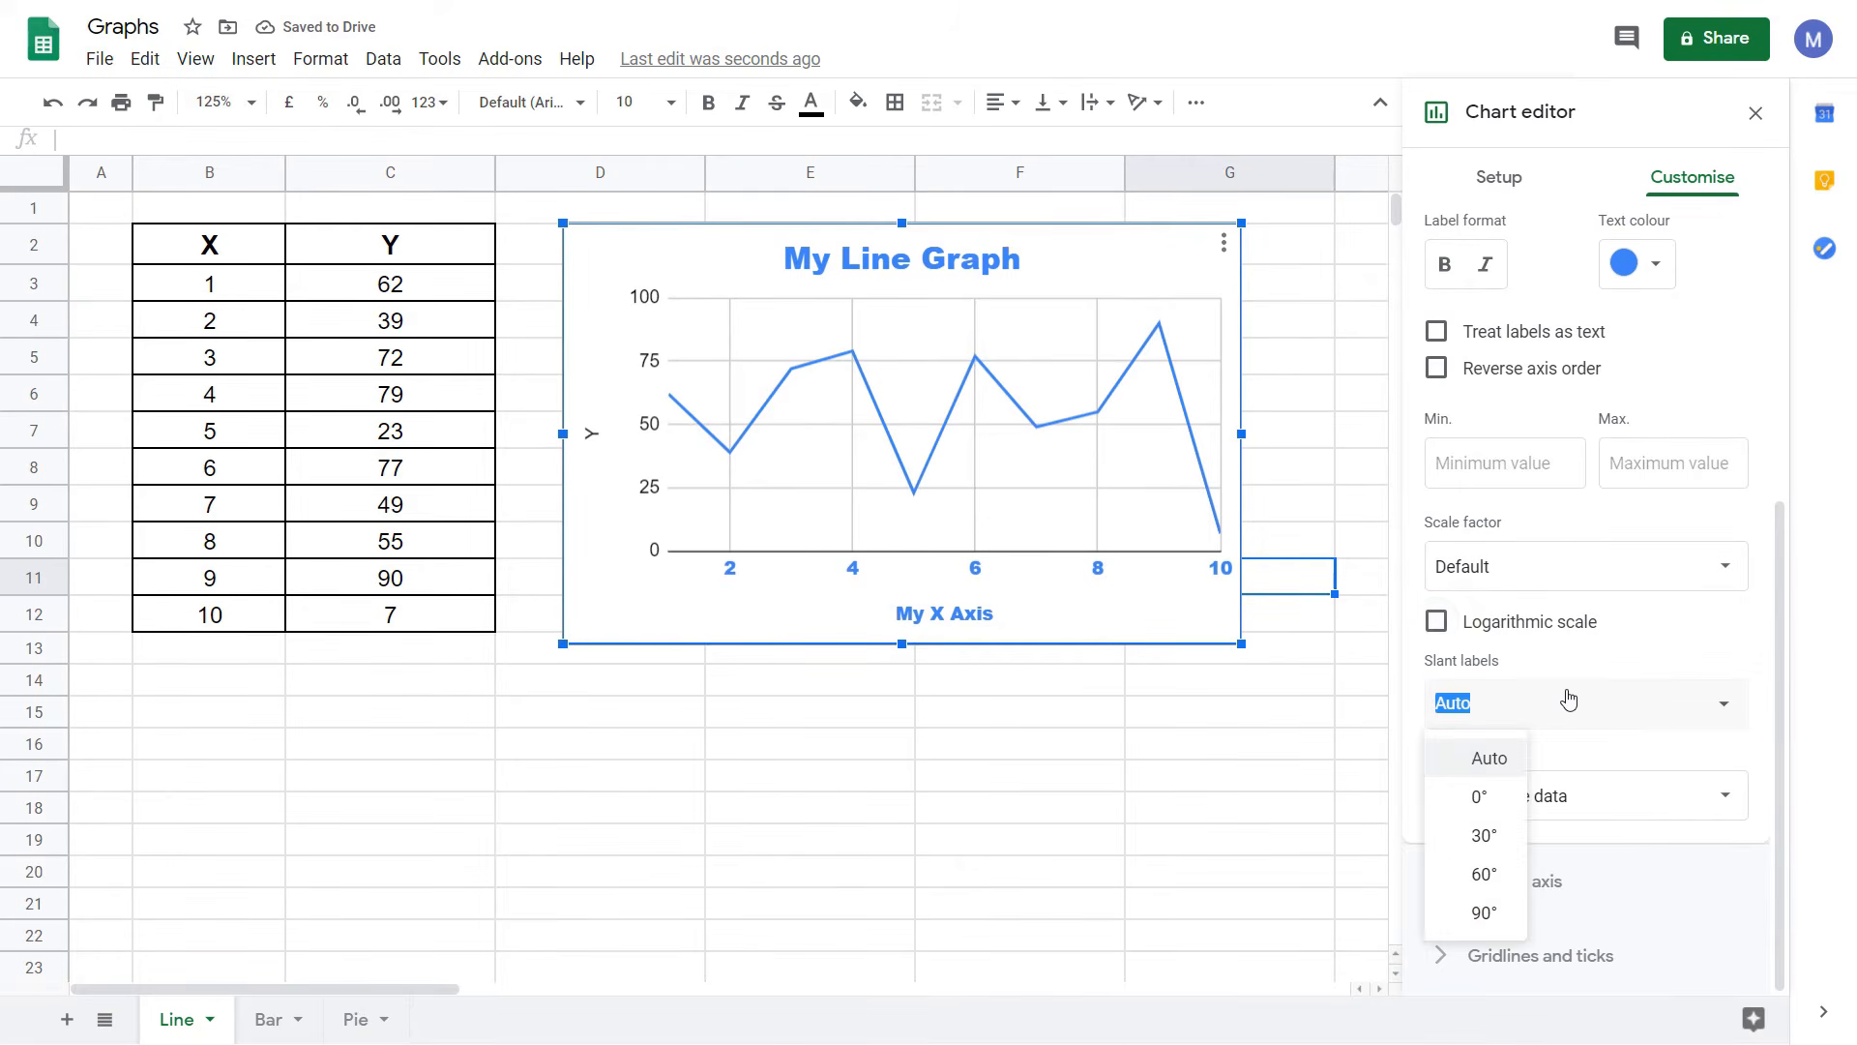
click(1484, 835)
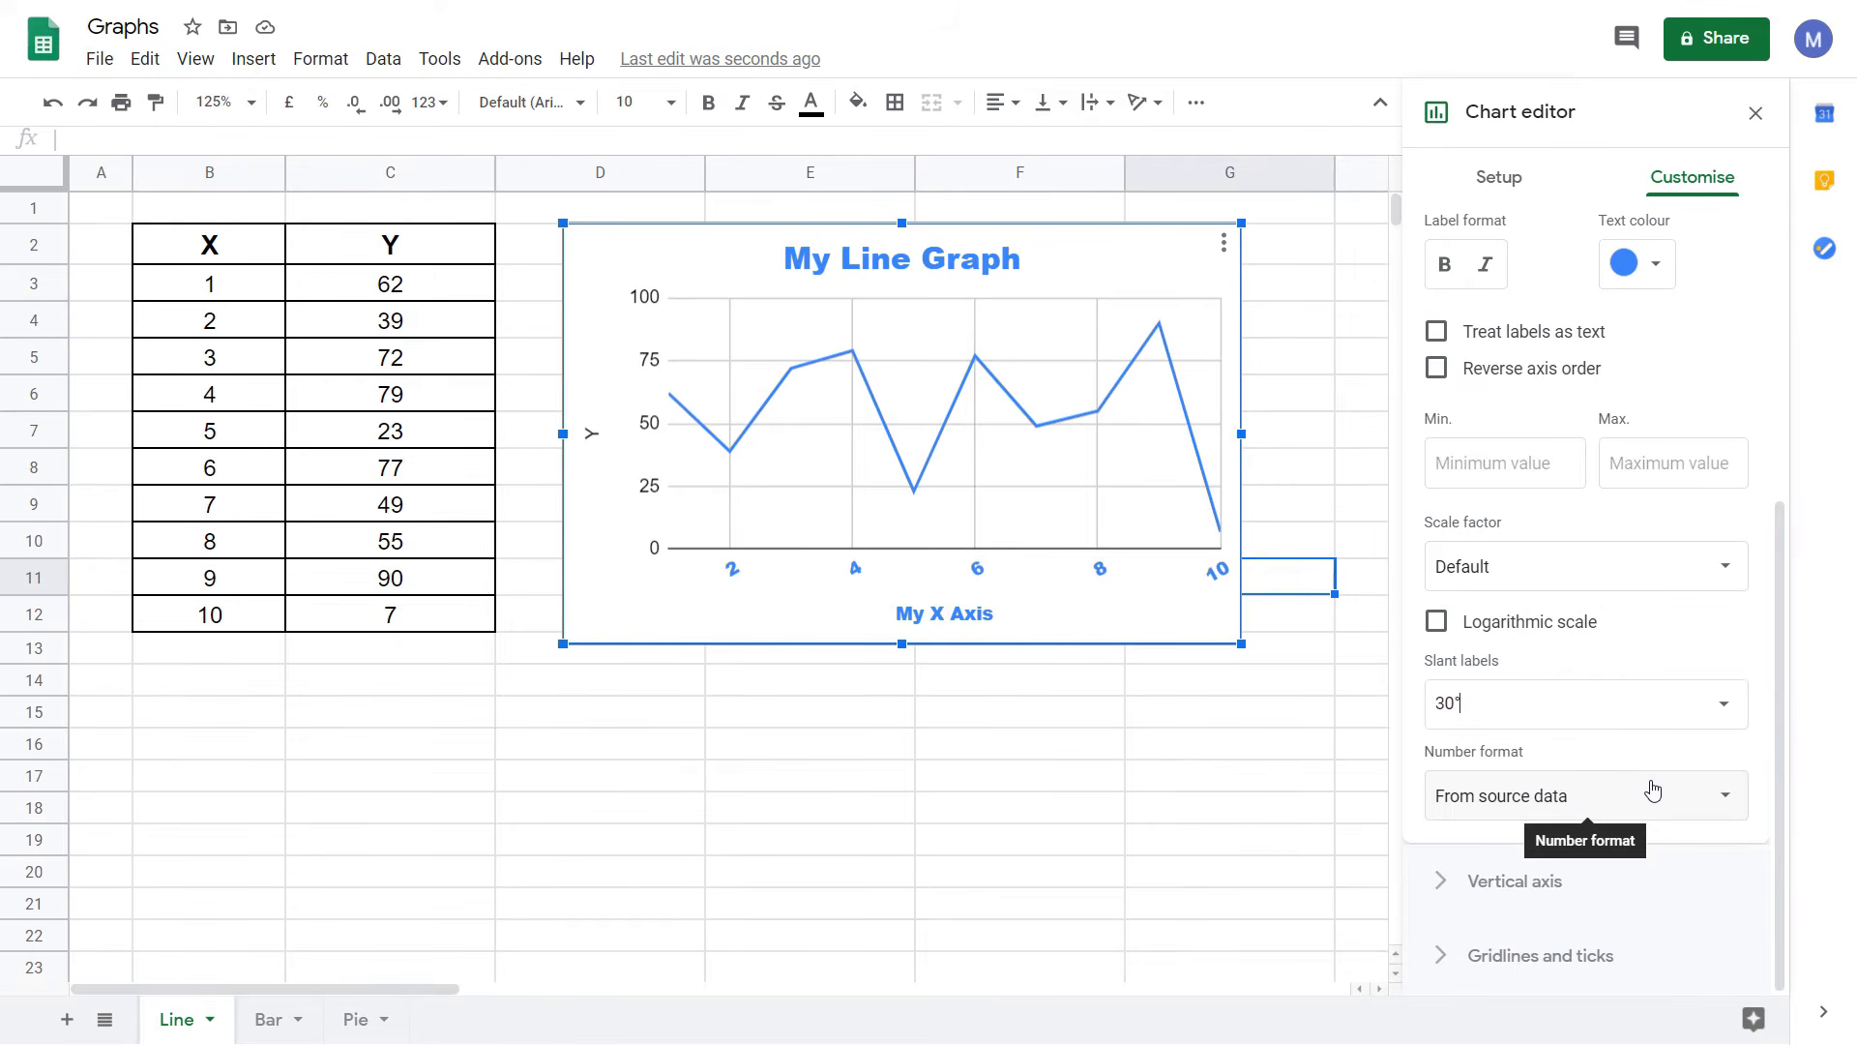
Try the Per cent number format on the horizontal axis labels, and return it to From source data
click(1653, 790)
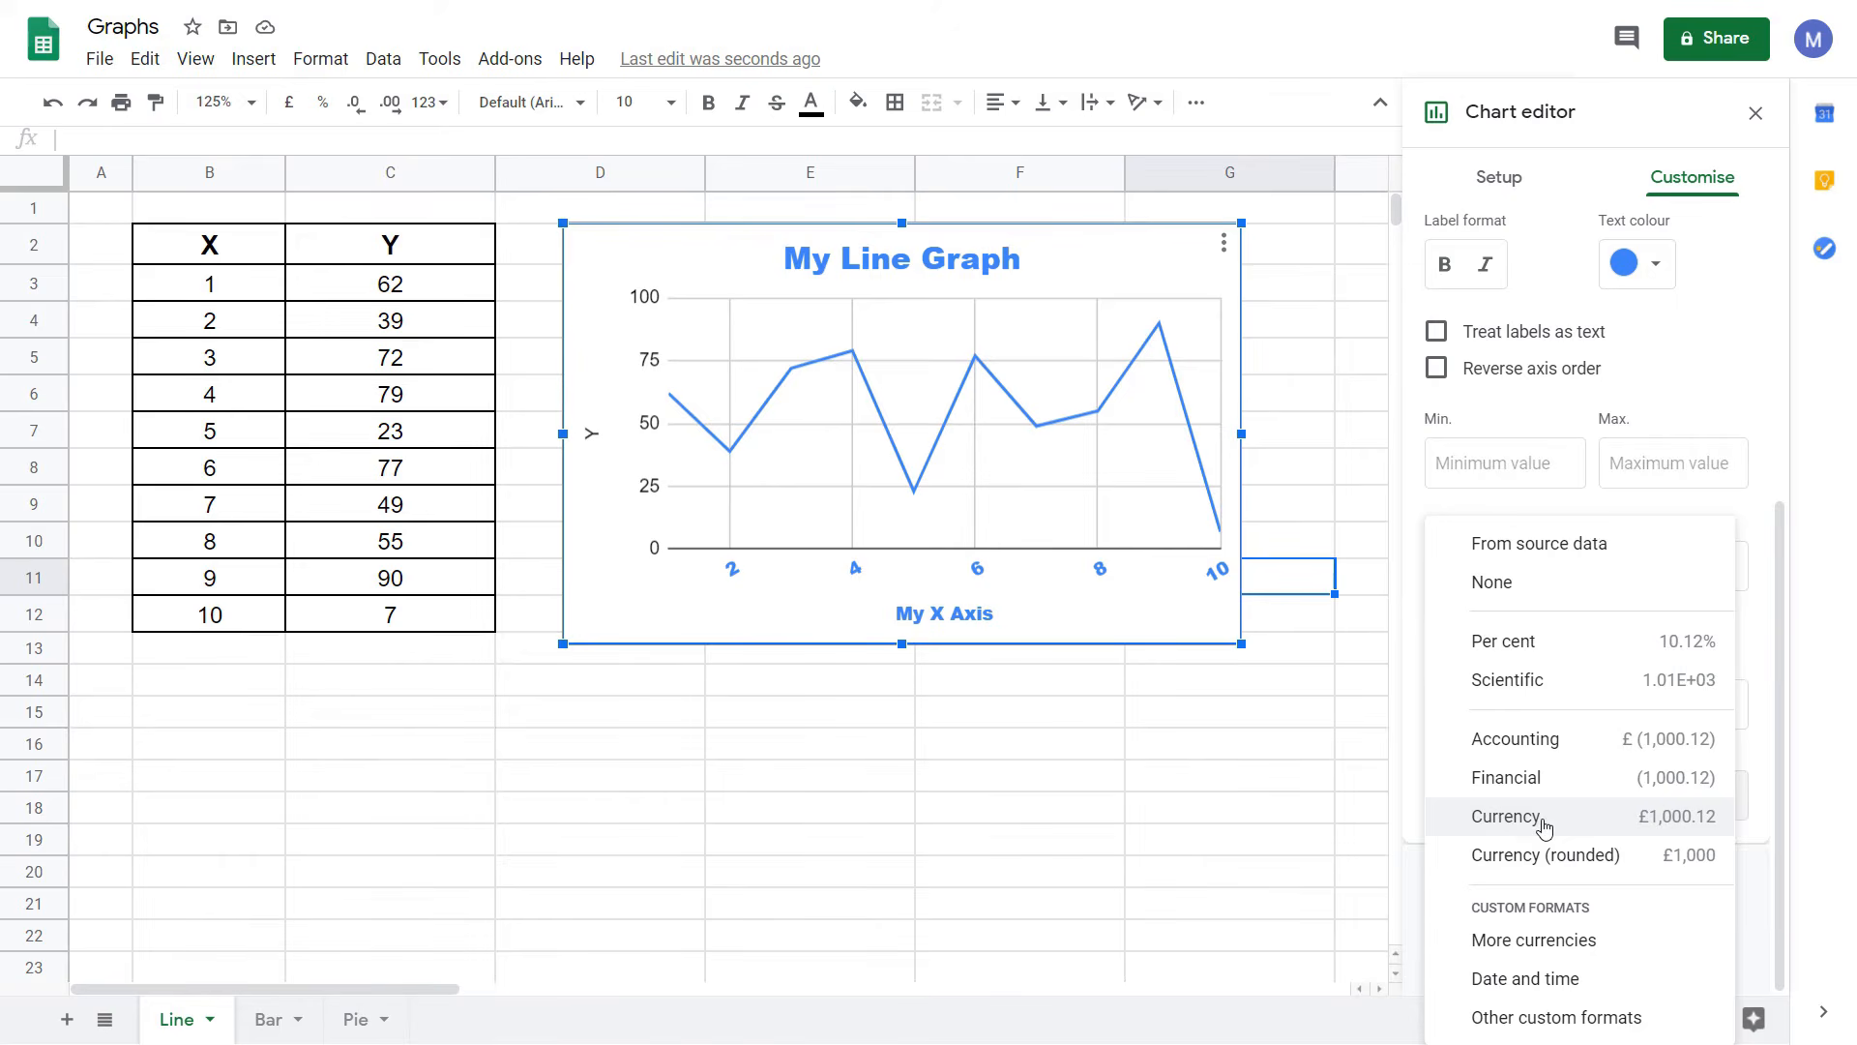
click(1481, 641)
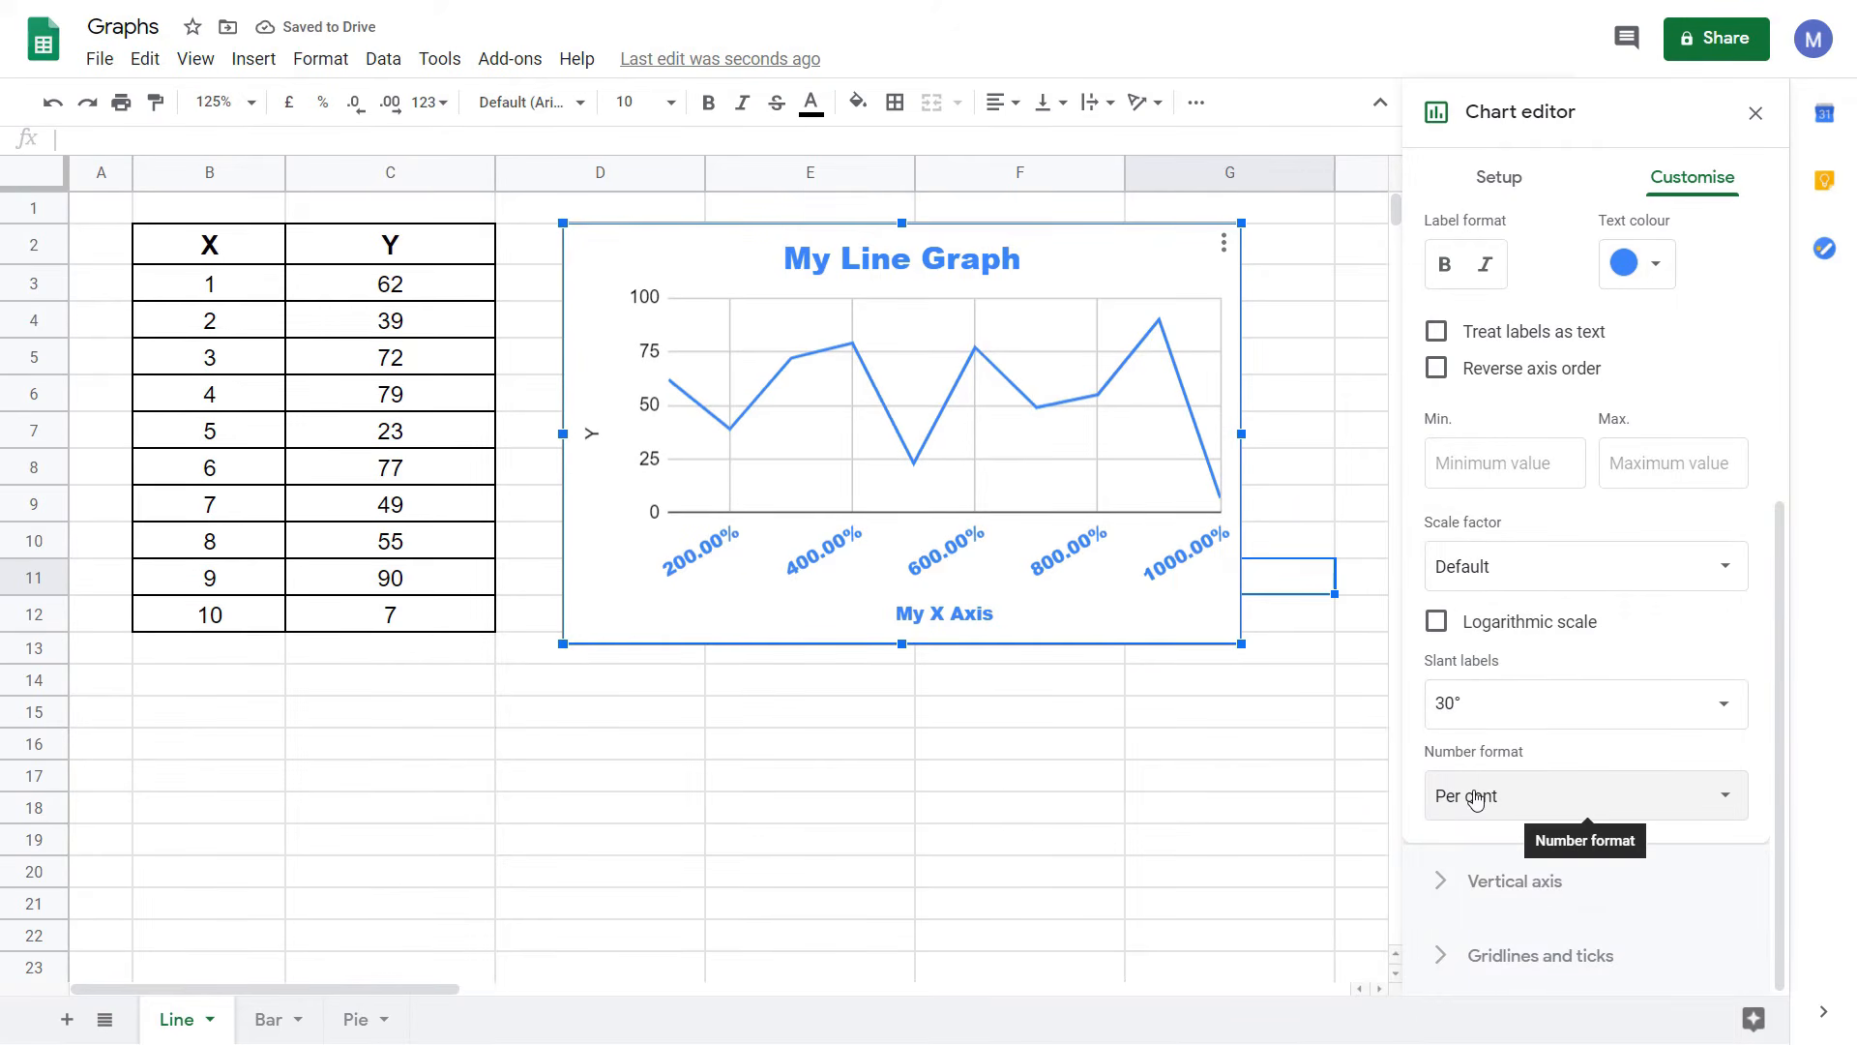
click(1443, 798)
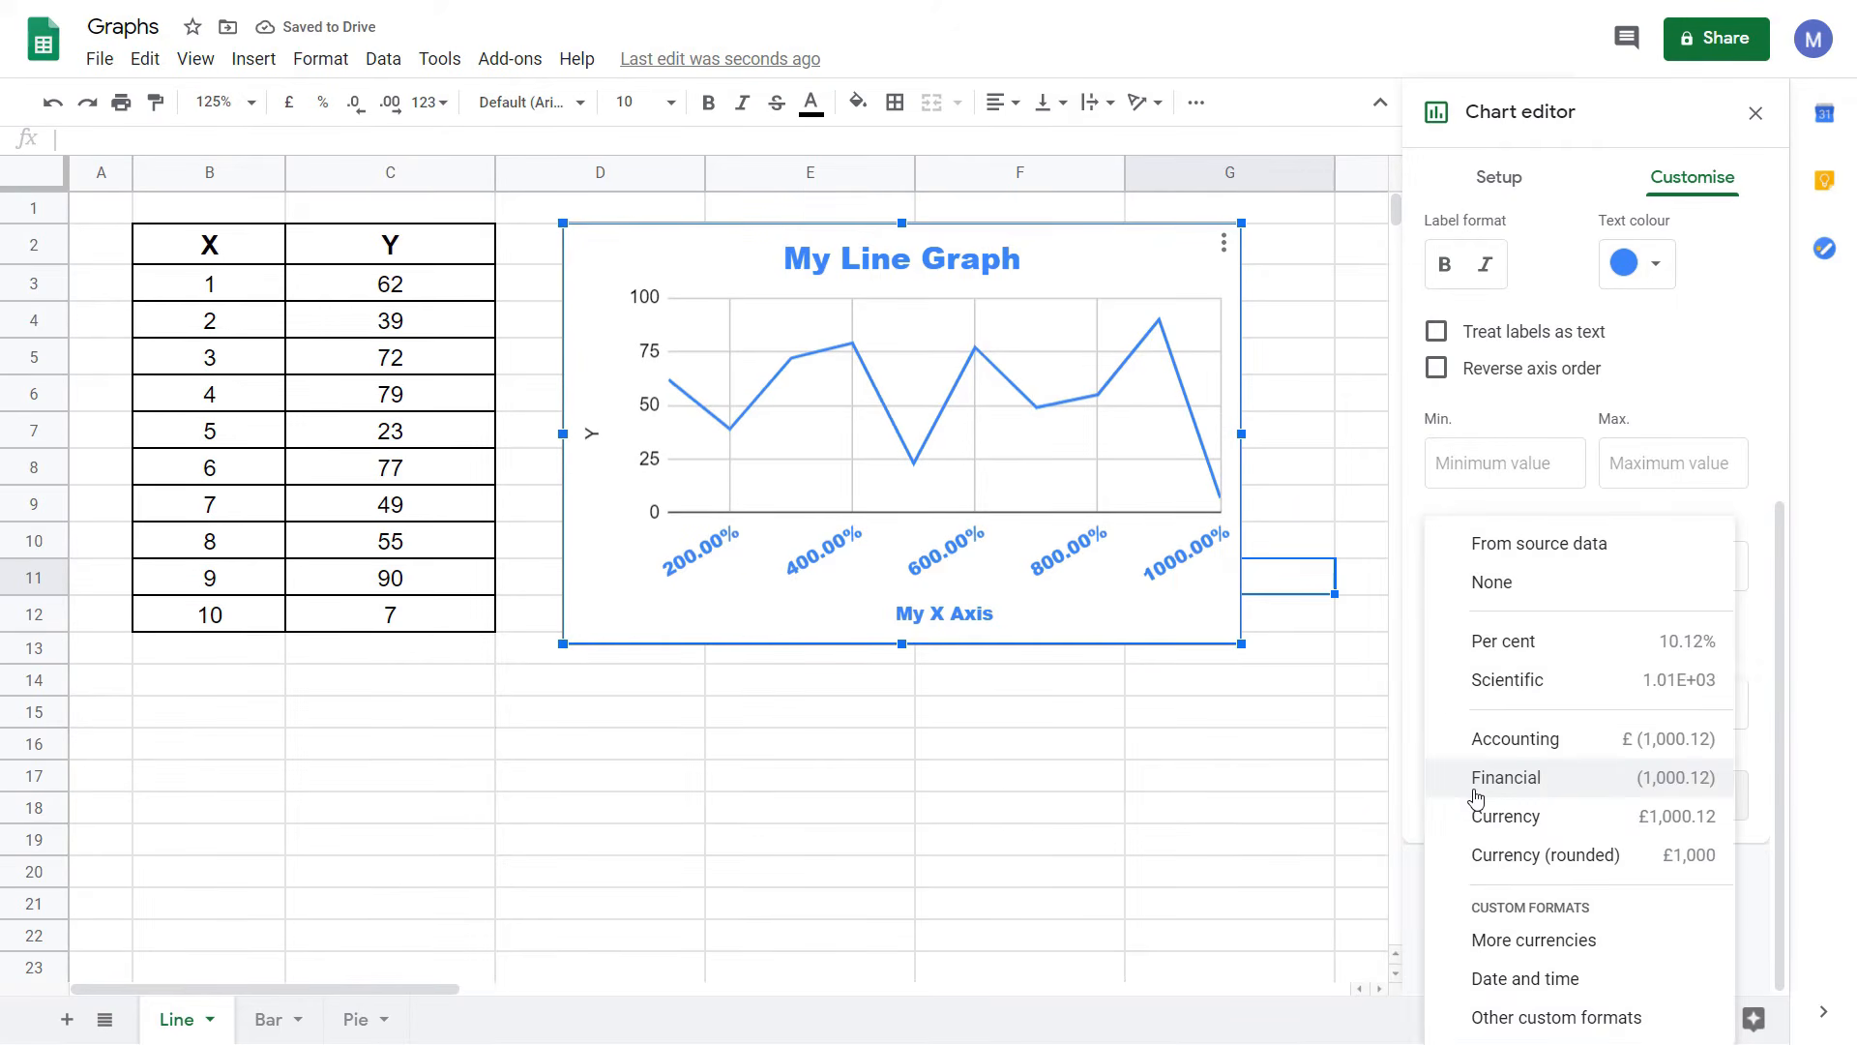
click(1542, 543)
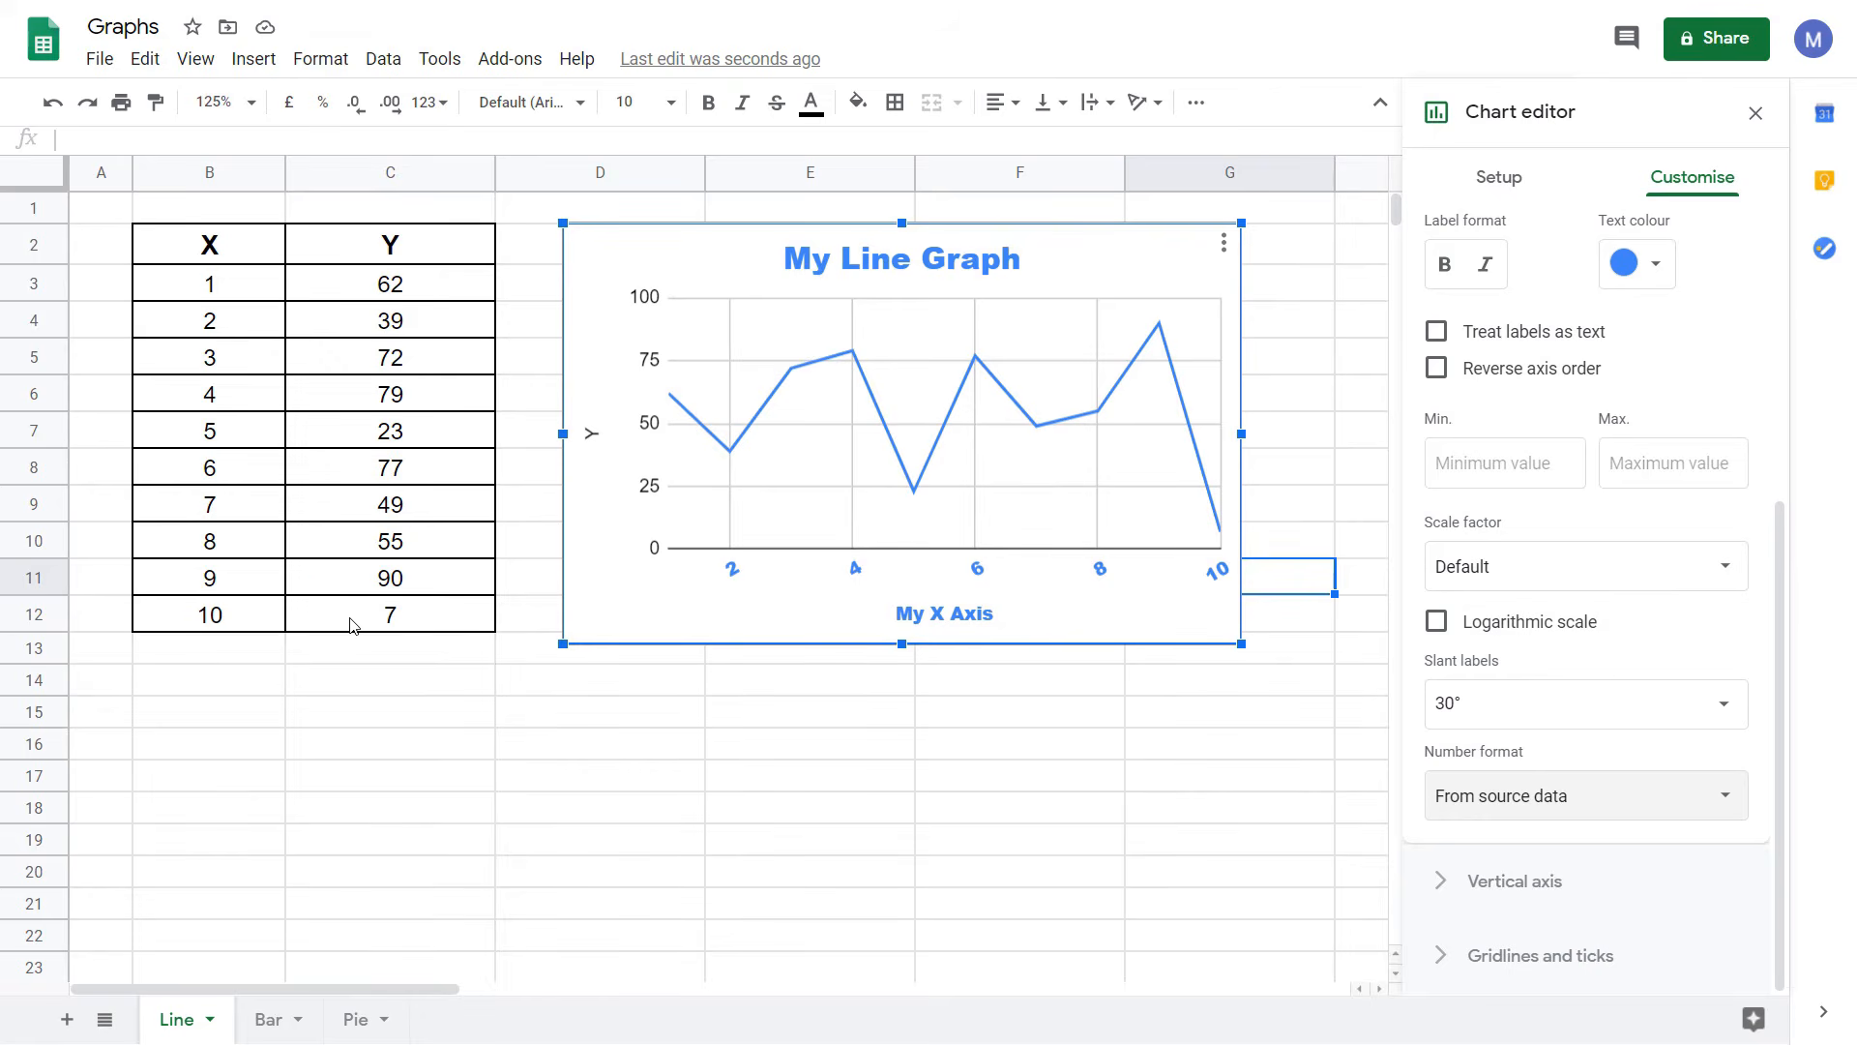
Look over the line chart's horizontal axis settings and the vertical axis formatting options
scroll(1521, 600, up, 2)
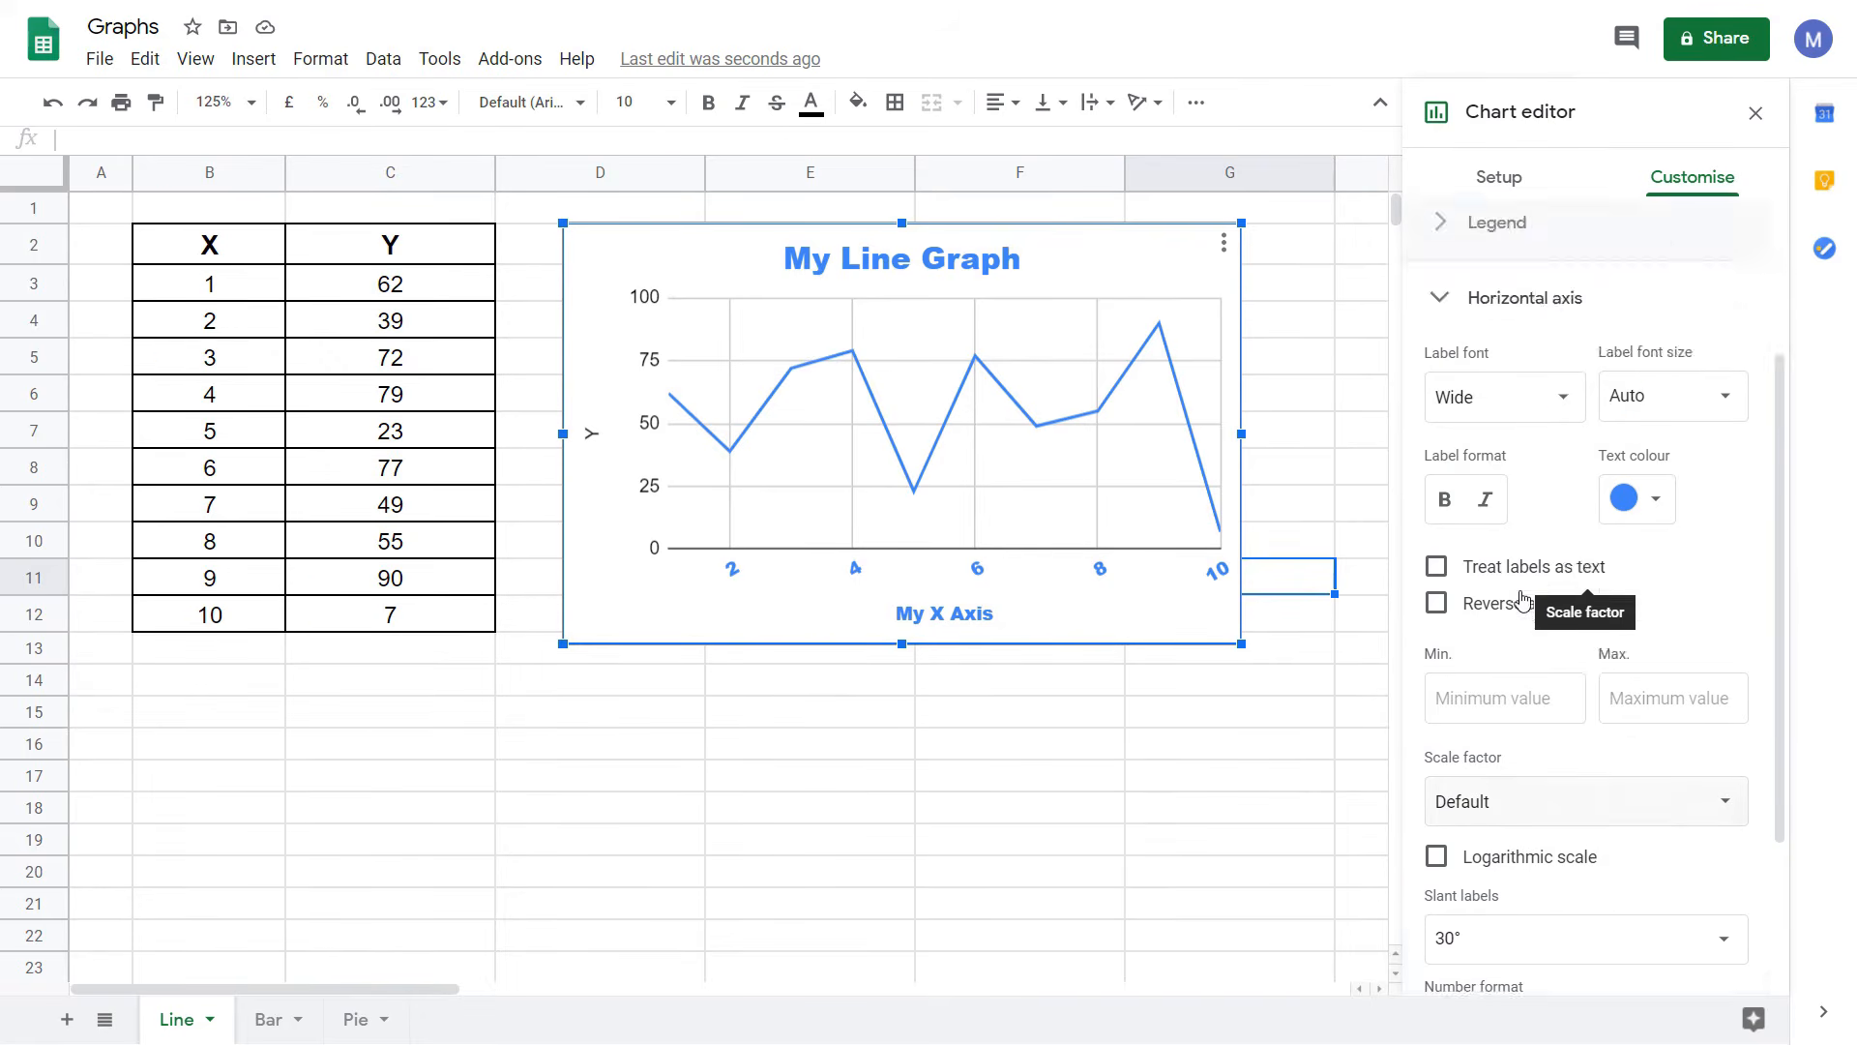
scroll(1522, 600, down, 2)
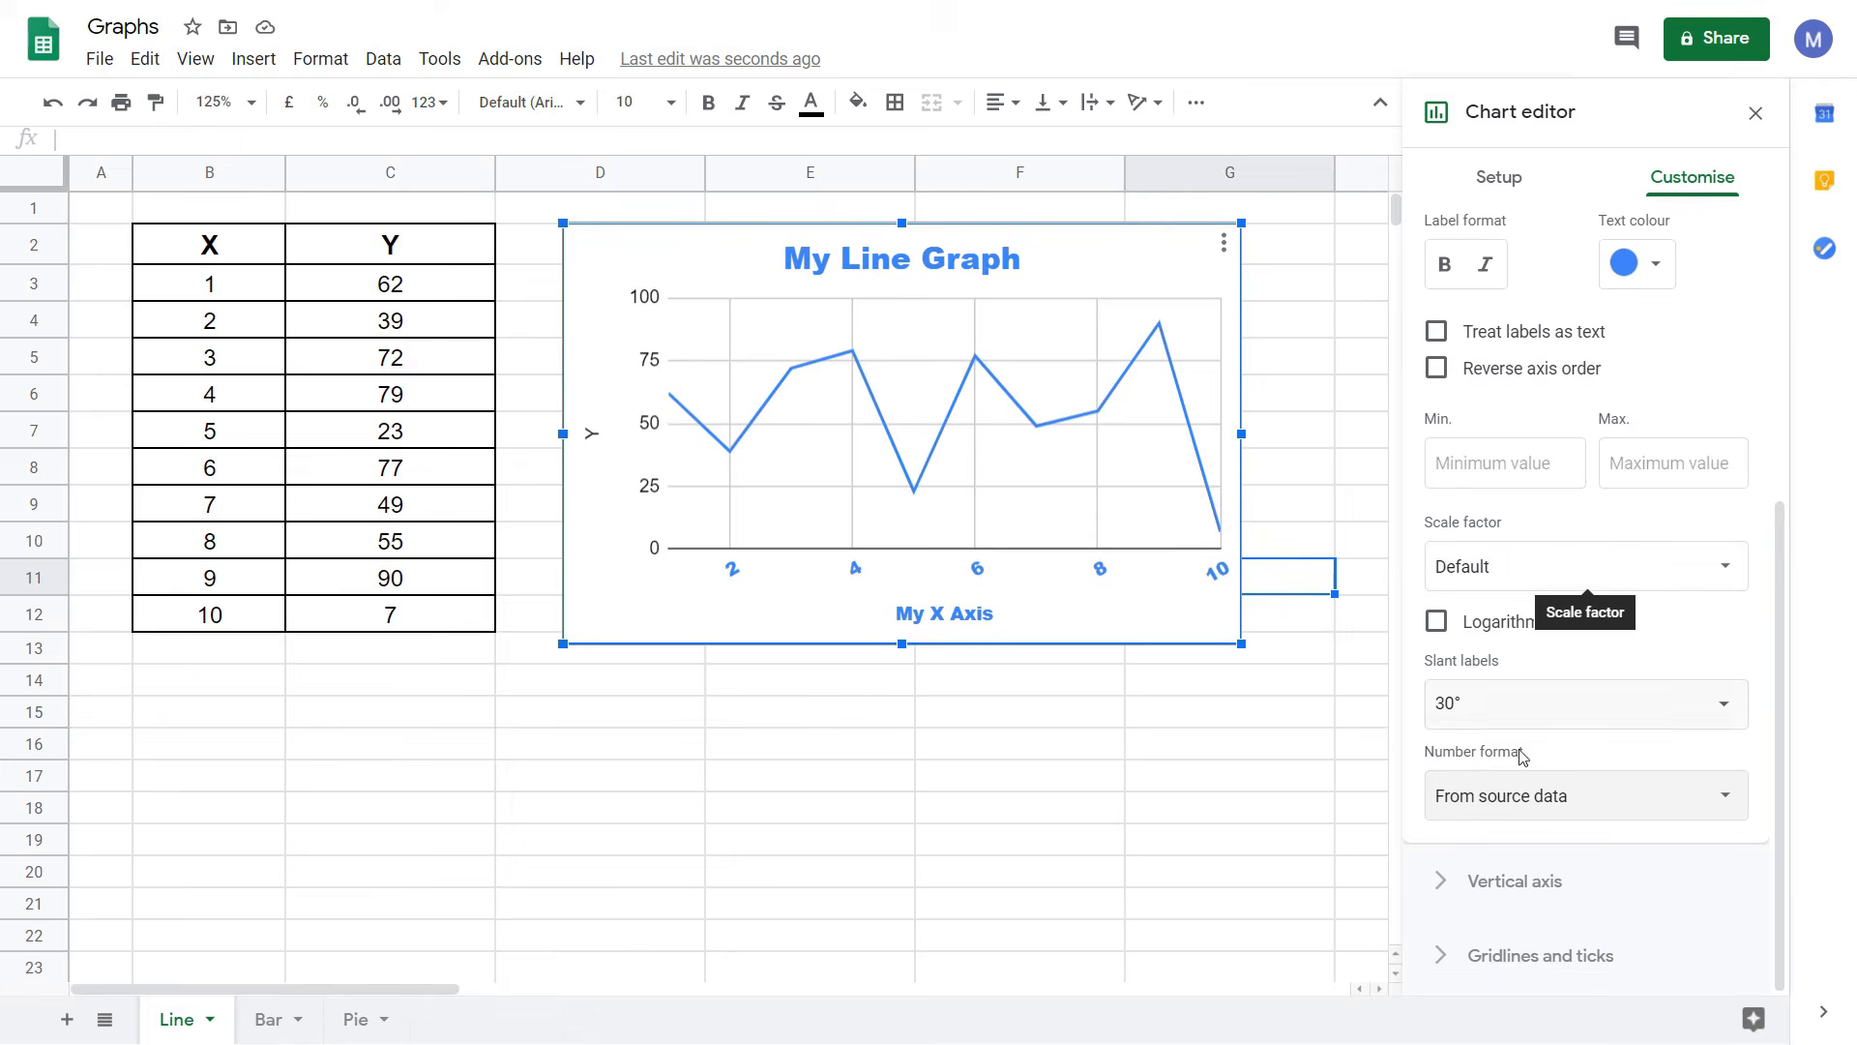
click(1454, 880)
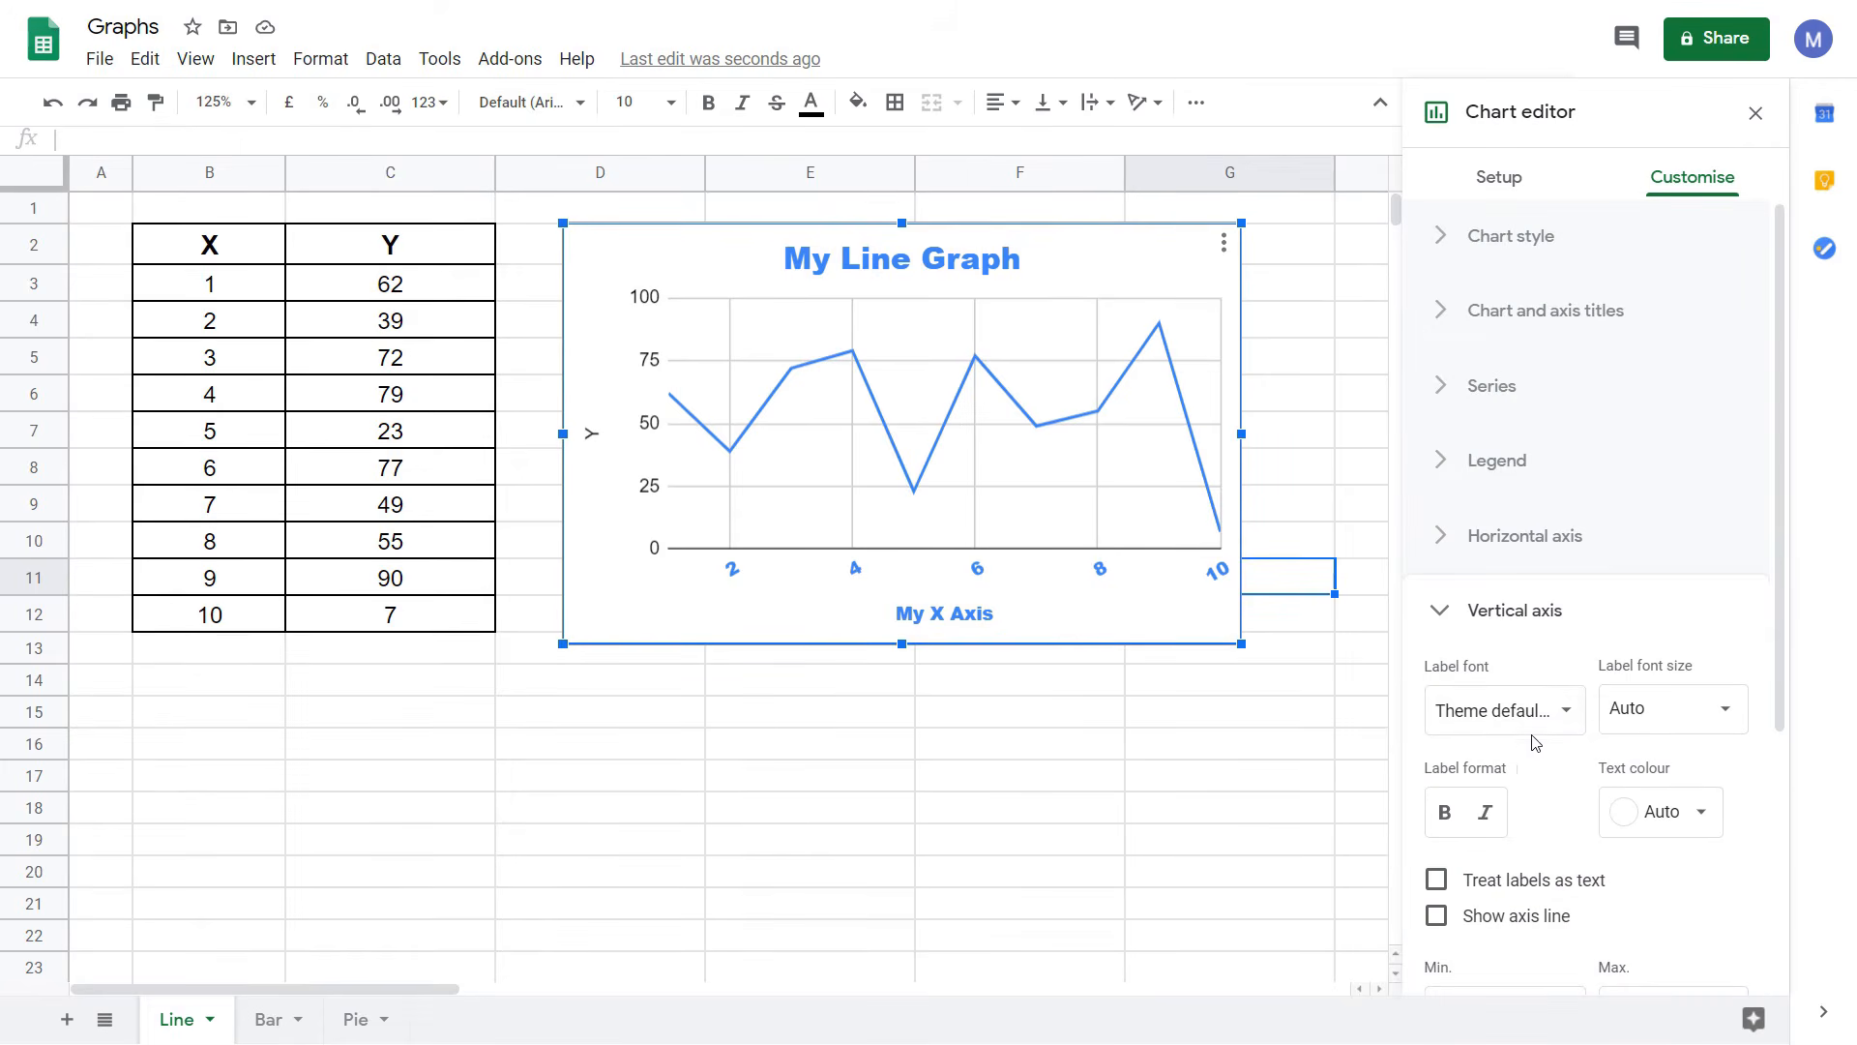
scroll(1505, 619, down, 4)
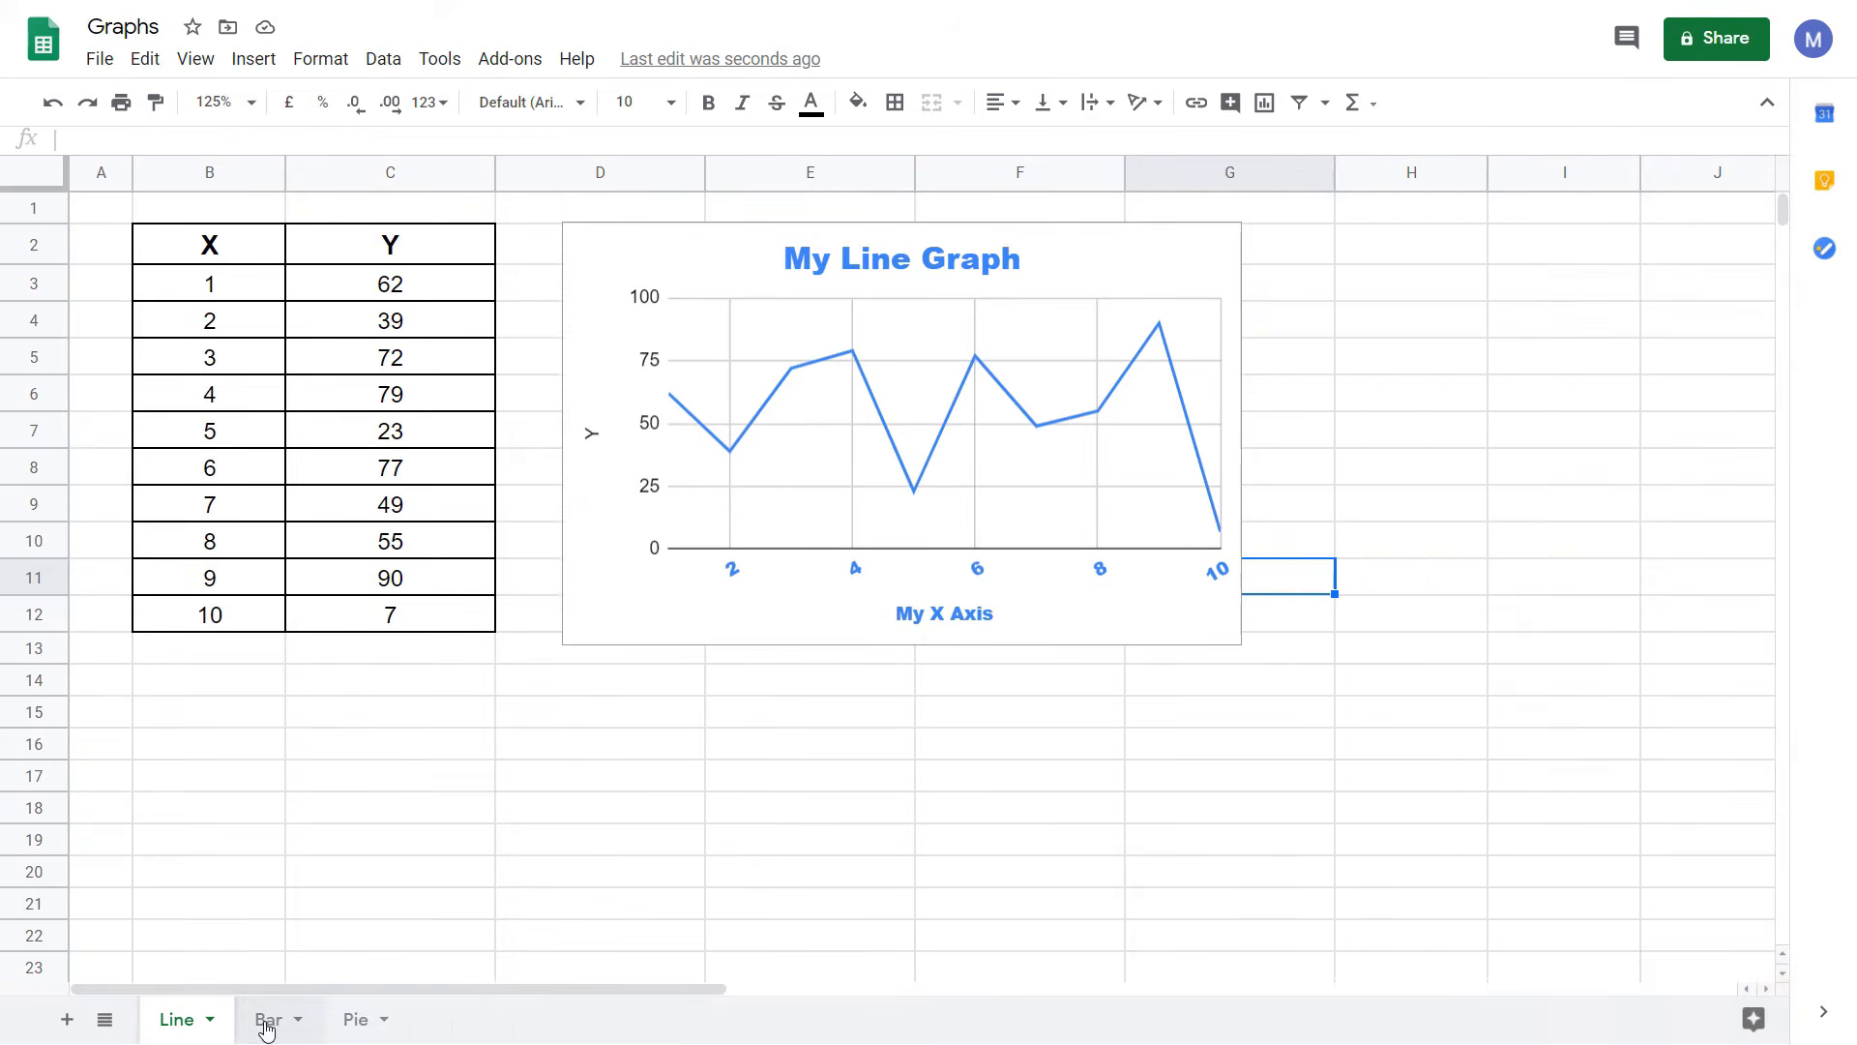
On the Bar sheet, give the column chart the theme's teal background colour and set its chart font to Wide
click(267, 1025)
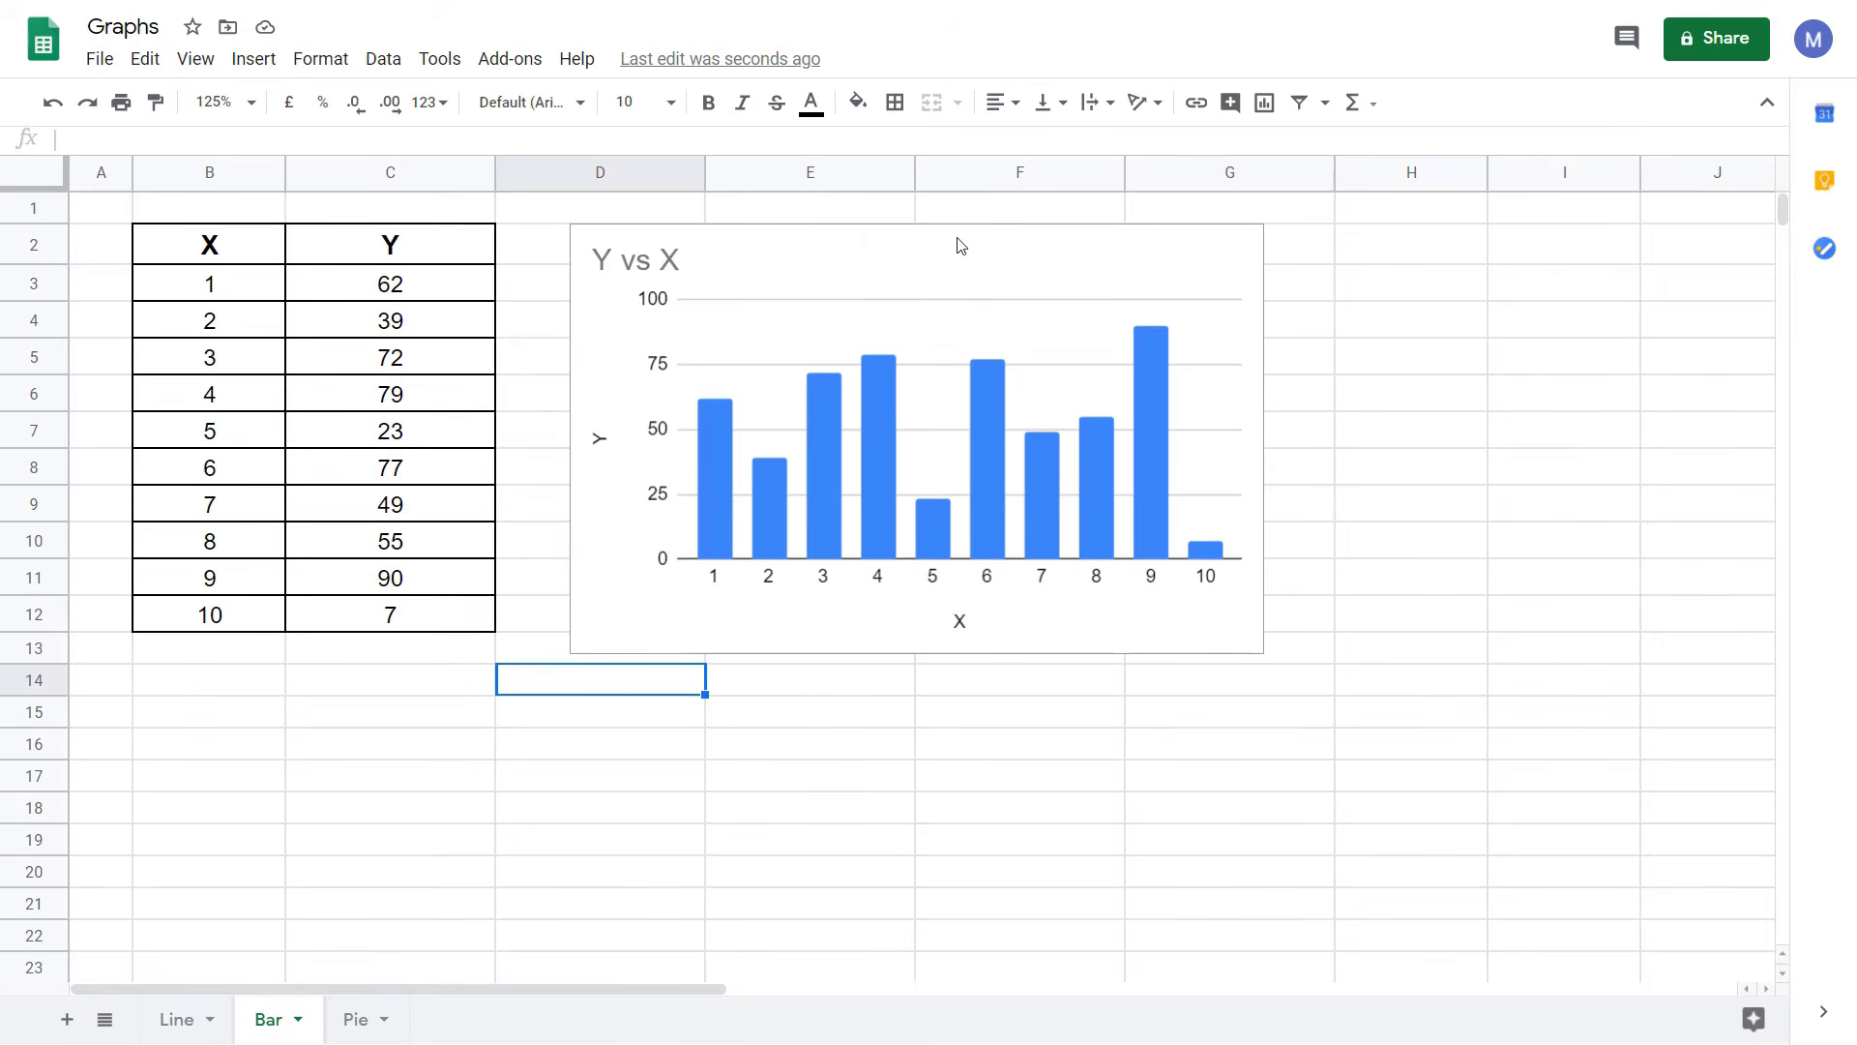
click(918, 239)
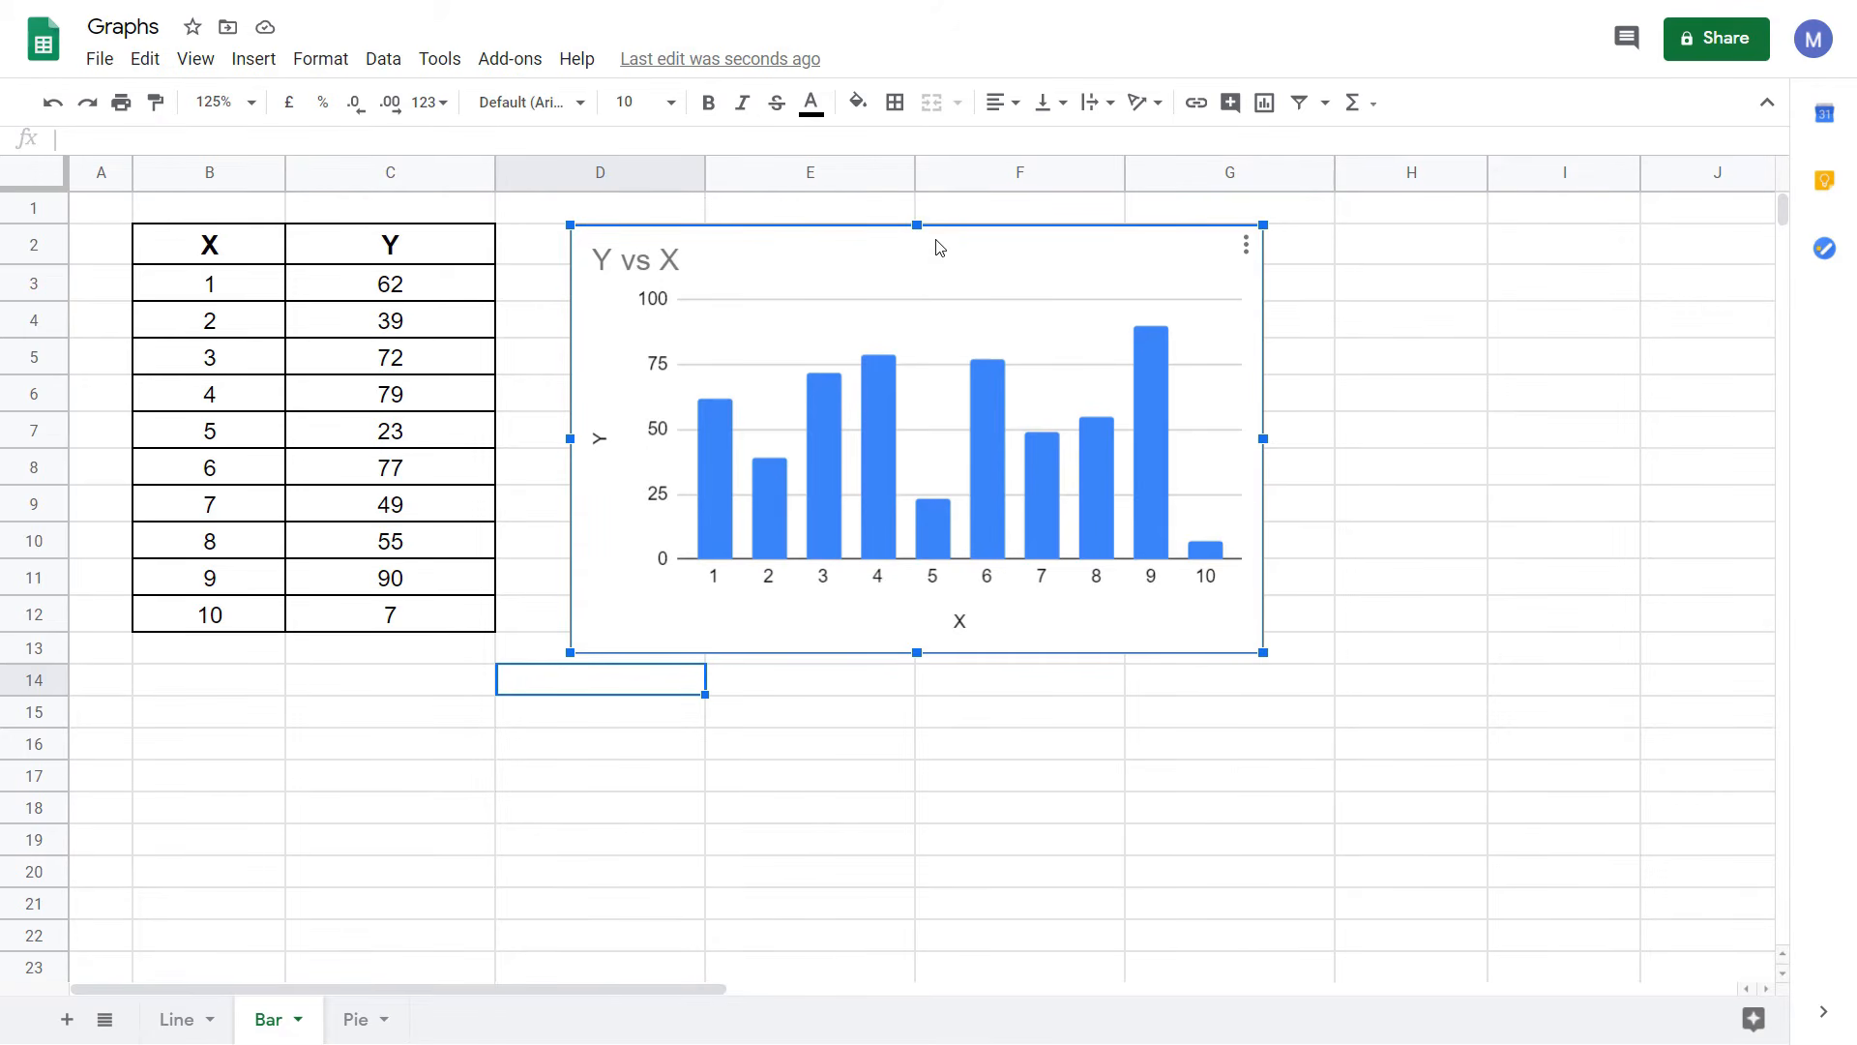
right_click(937, 248)
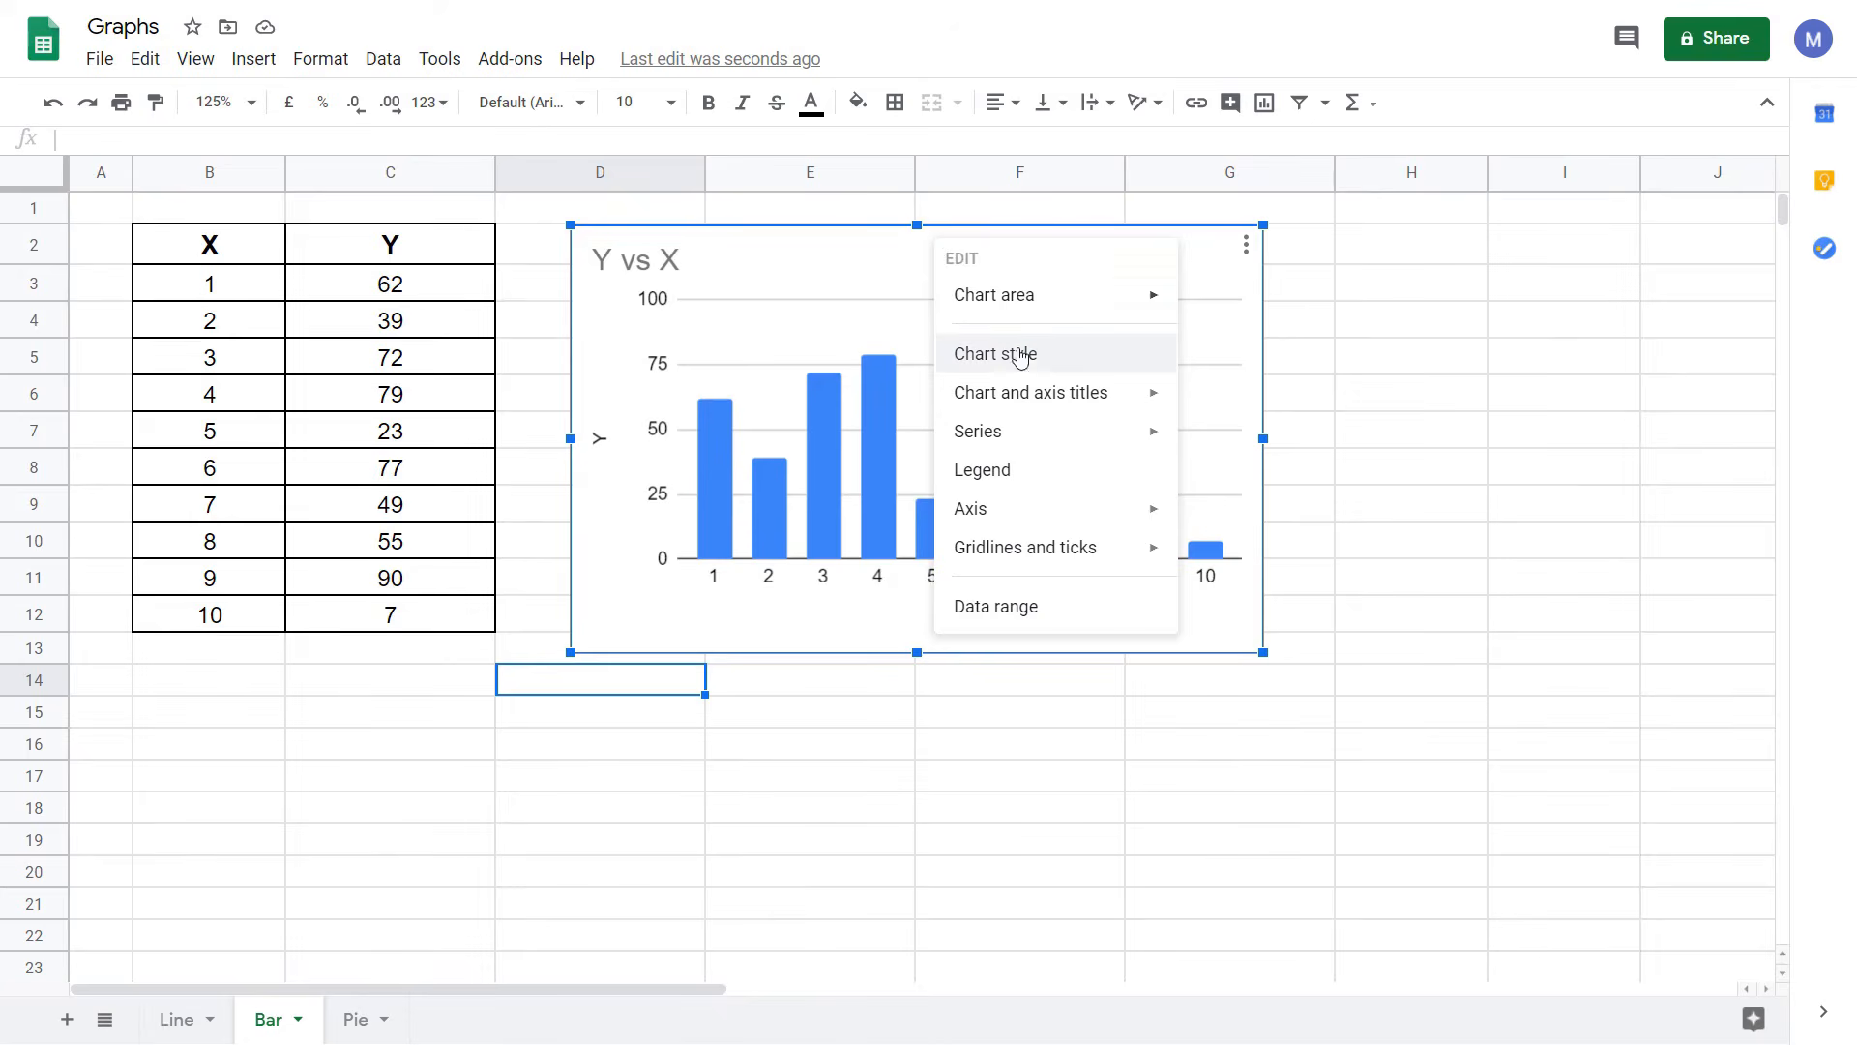
click(1105, 354)
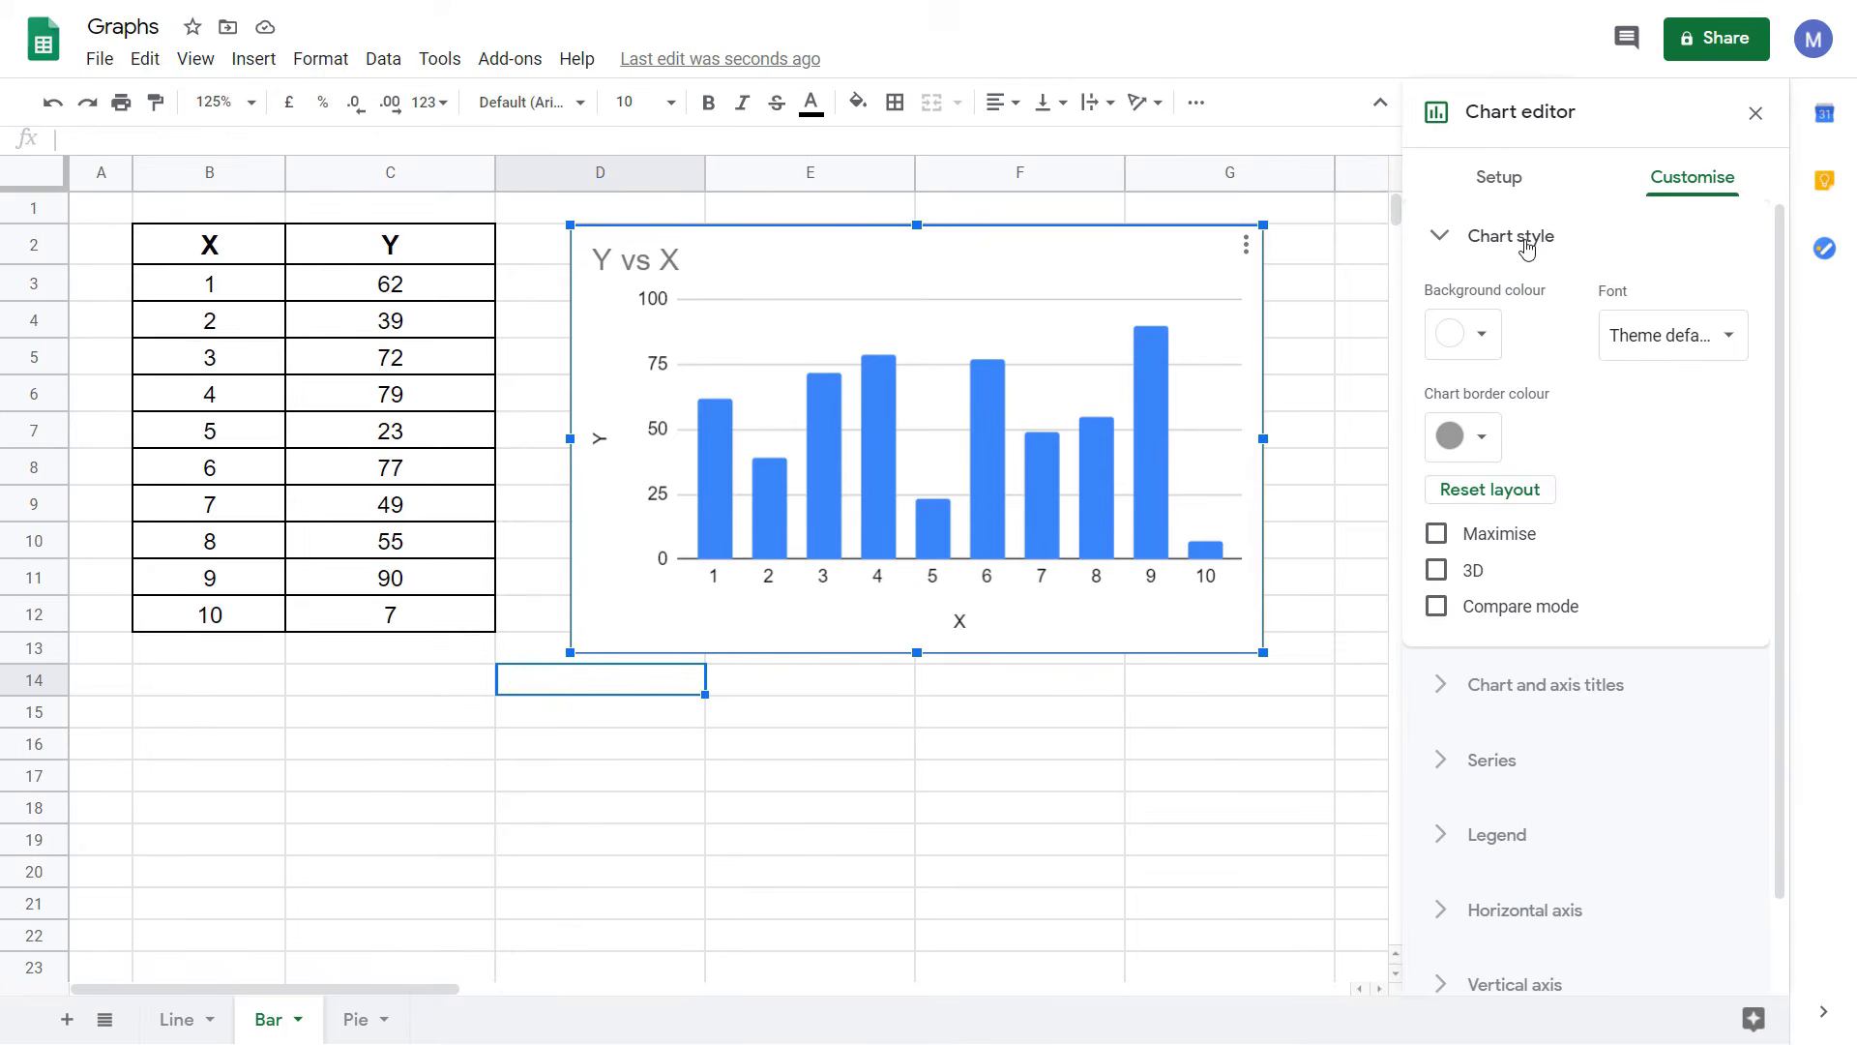
click(1482, 348)
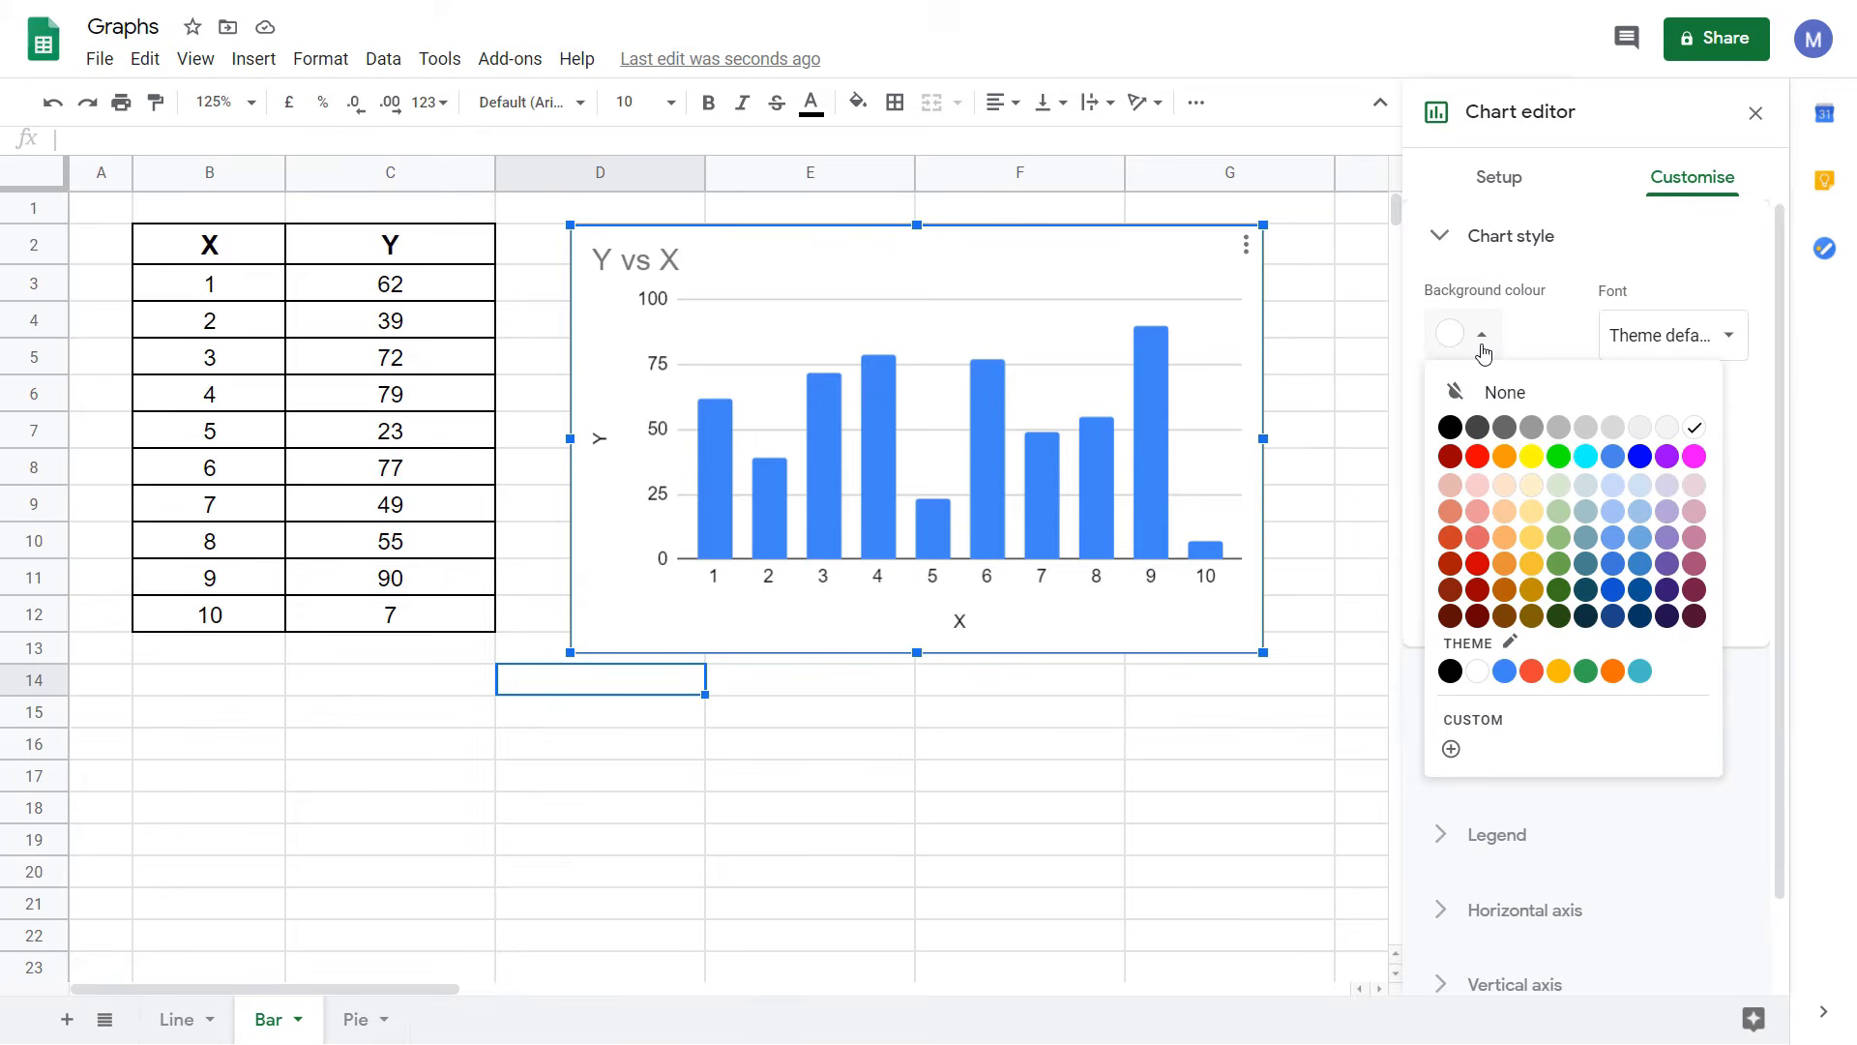
click(1640, 672)
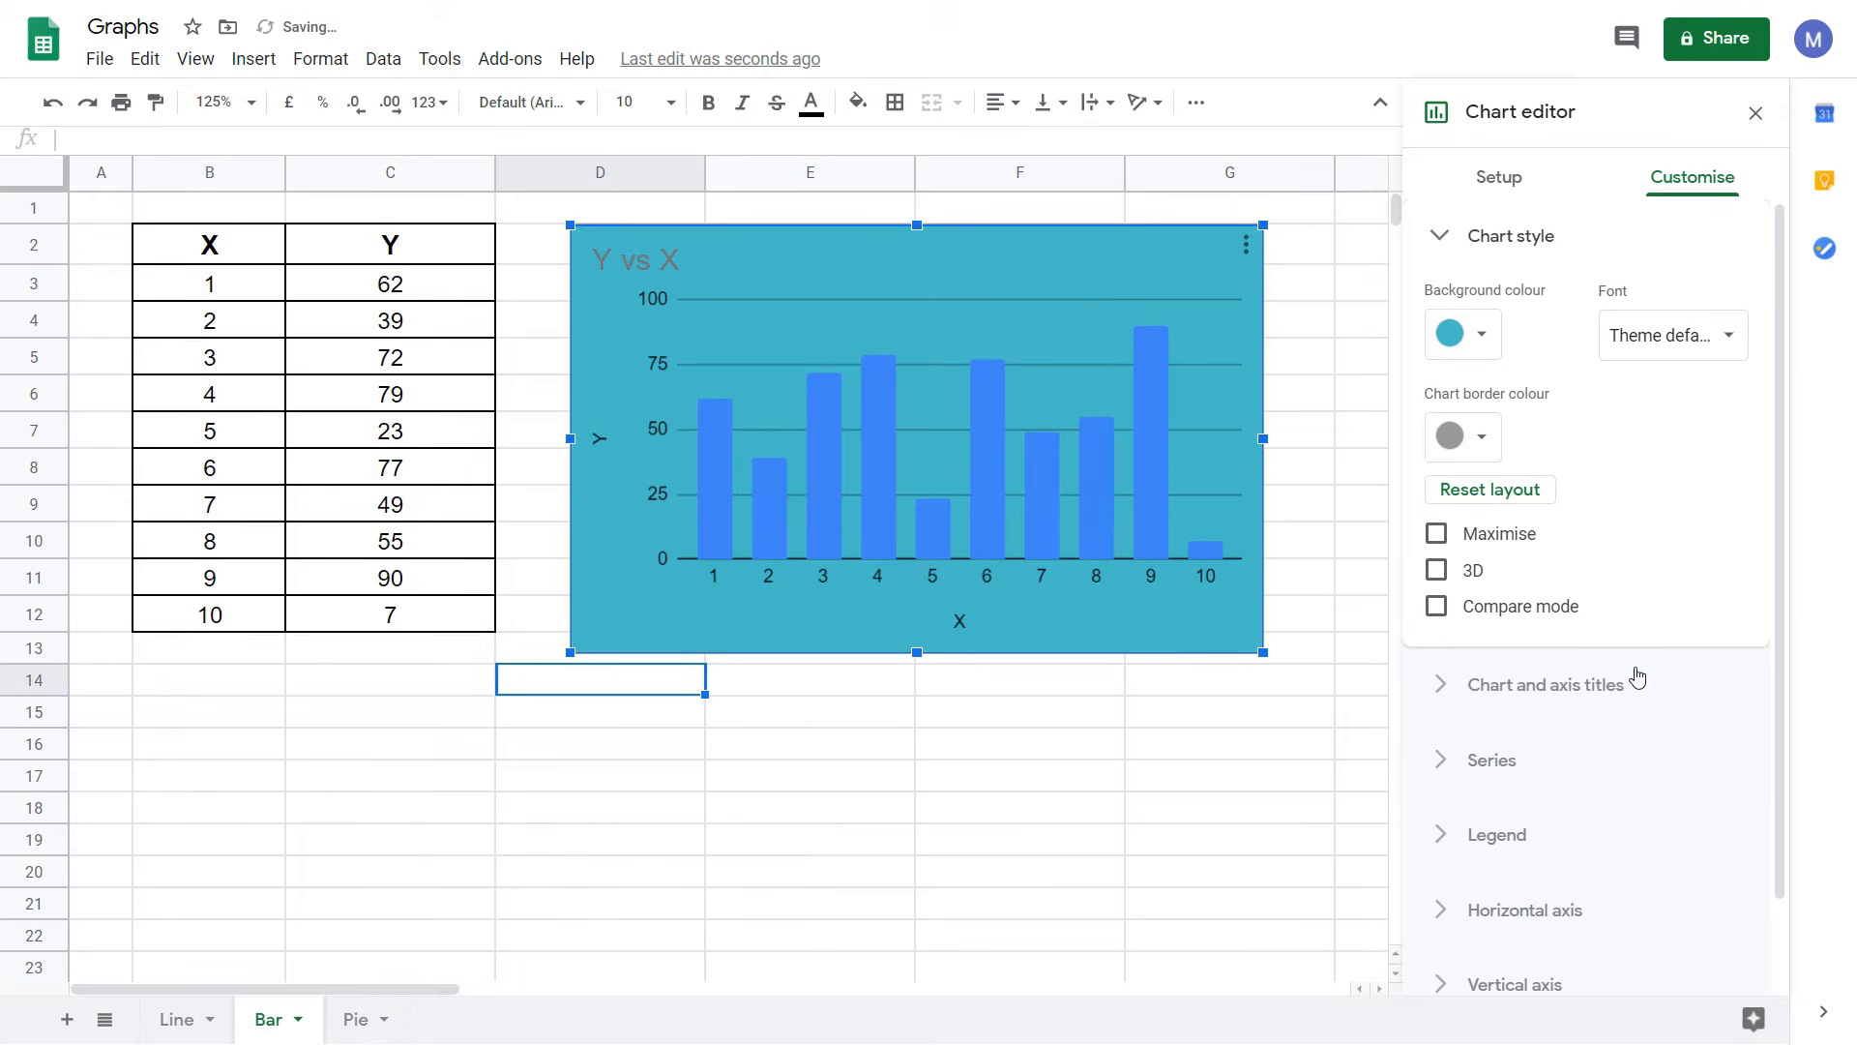
click(1681, 336)
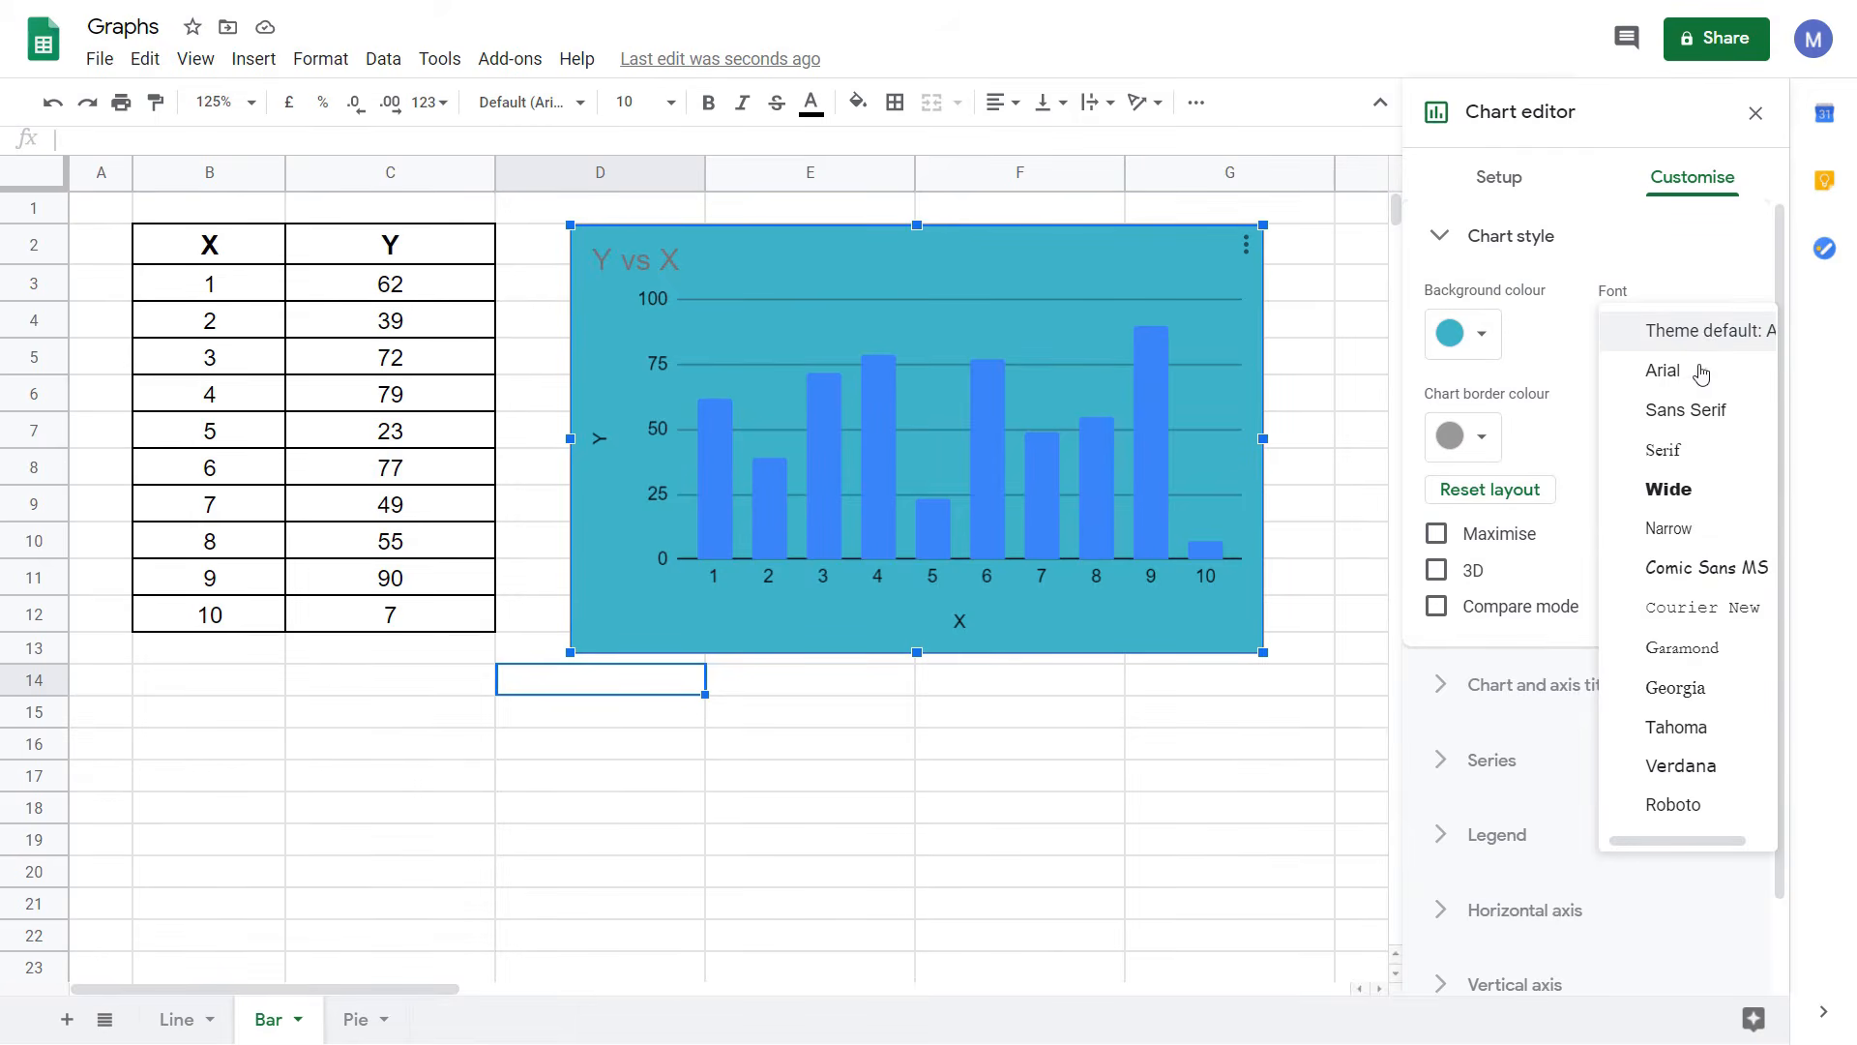
click(1670, 489)
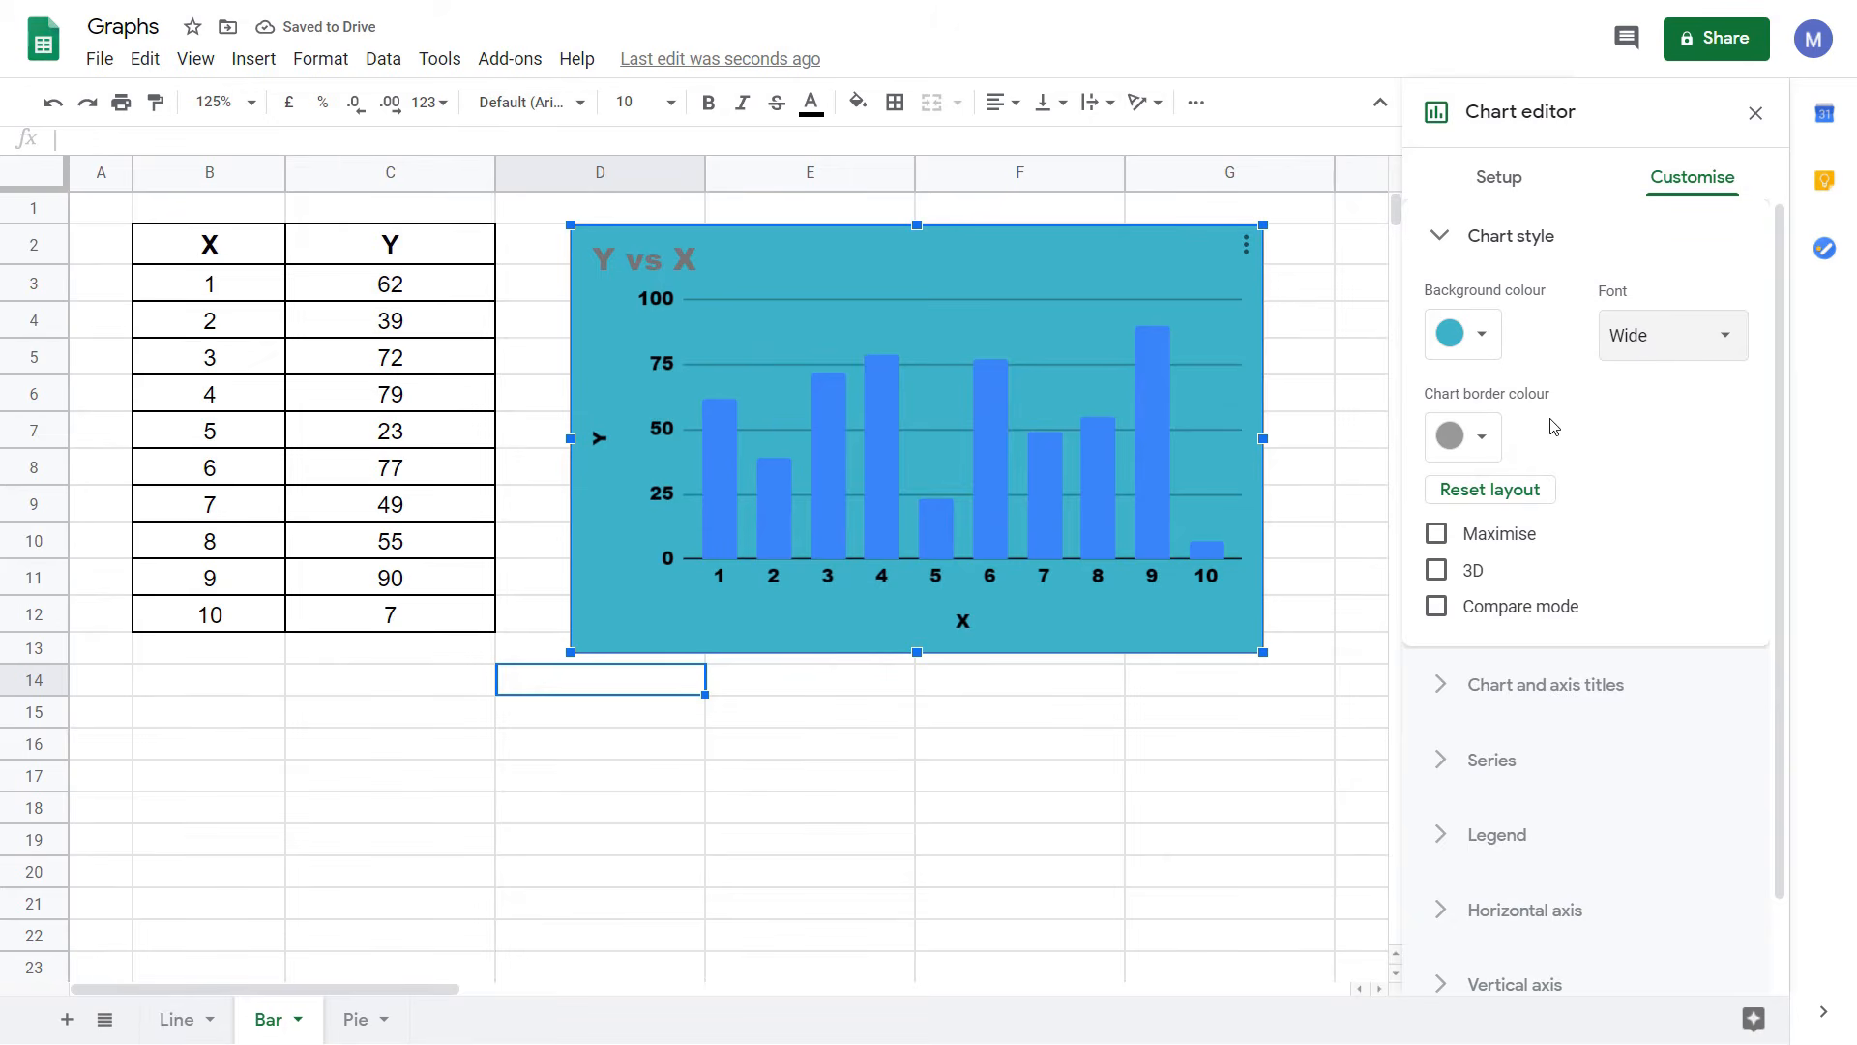
Set the column chart's border colour to dark grey and deselect the chart
click(1484, 440)
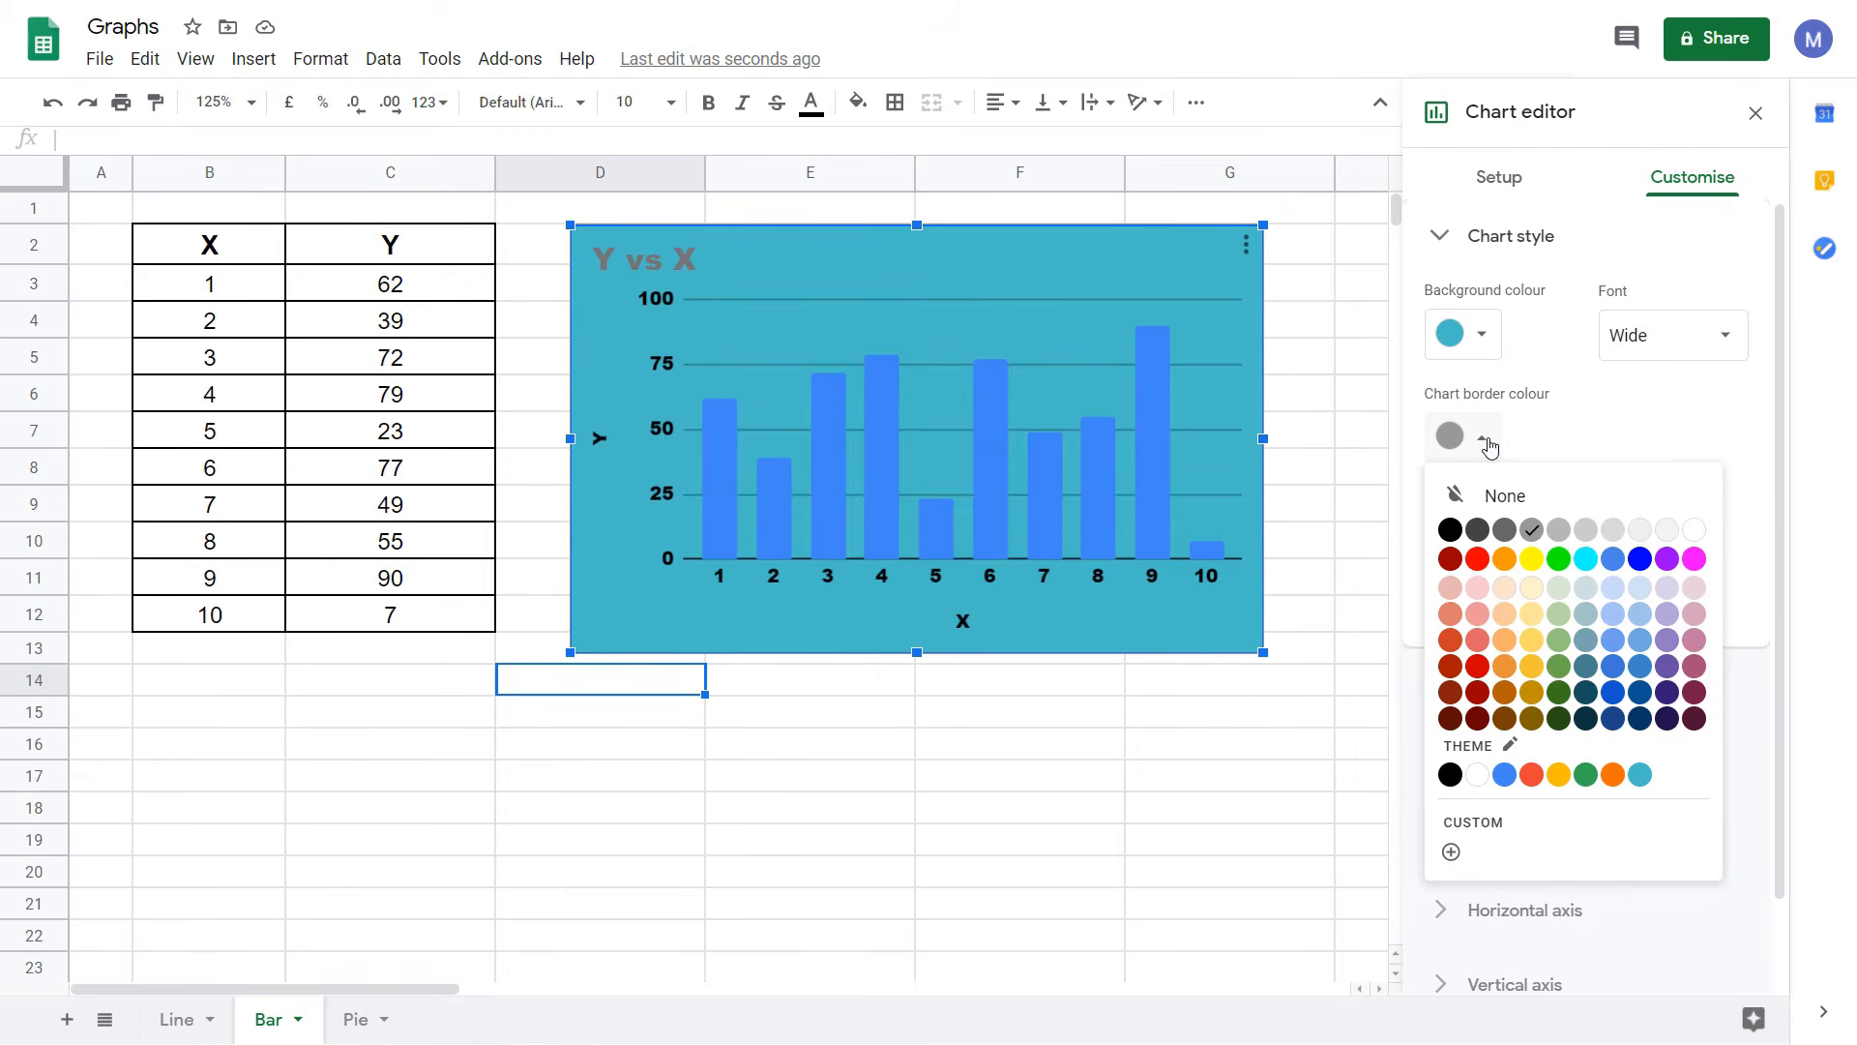
click(1470, 532)
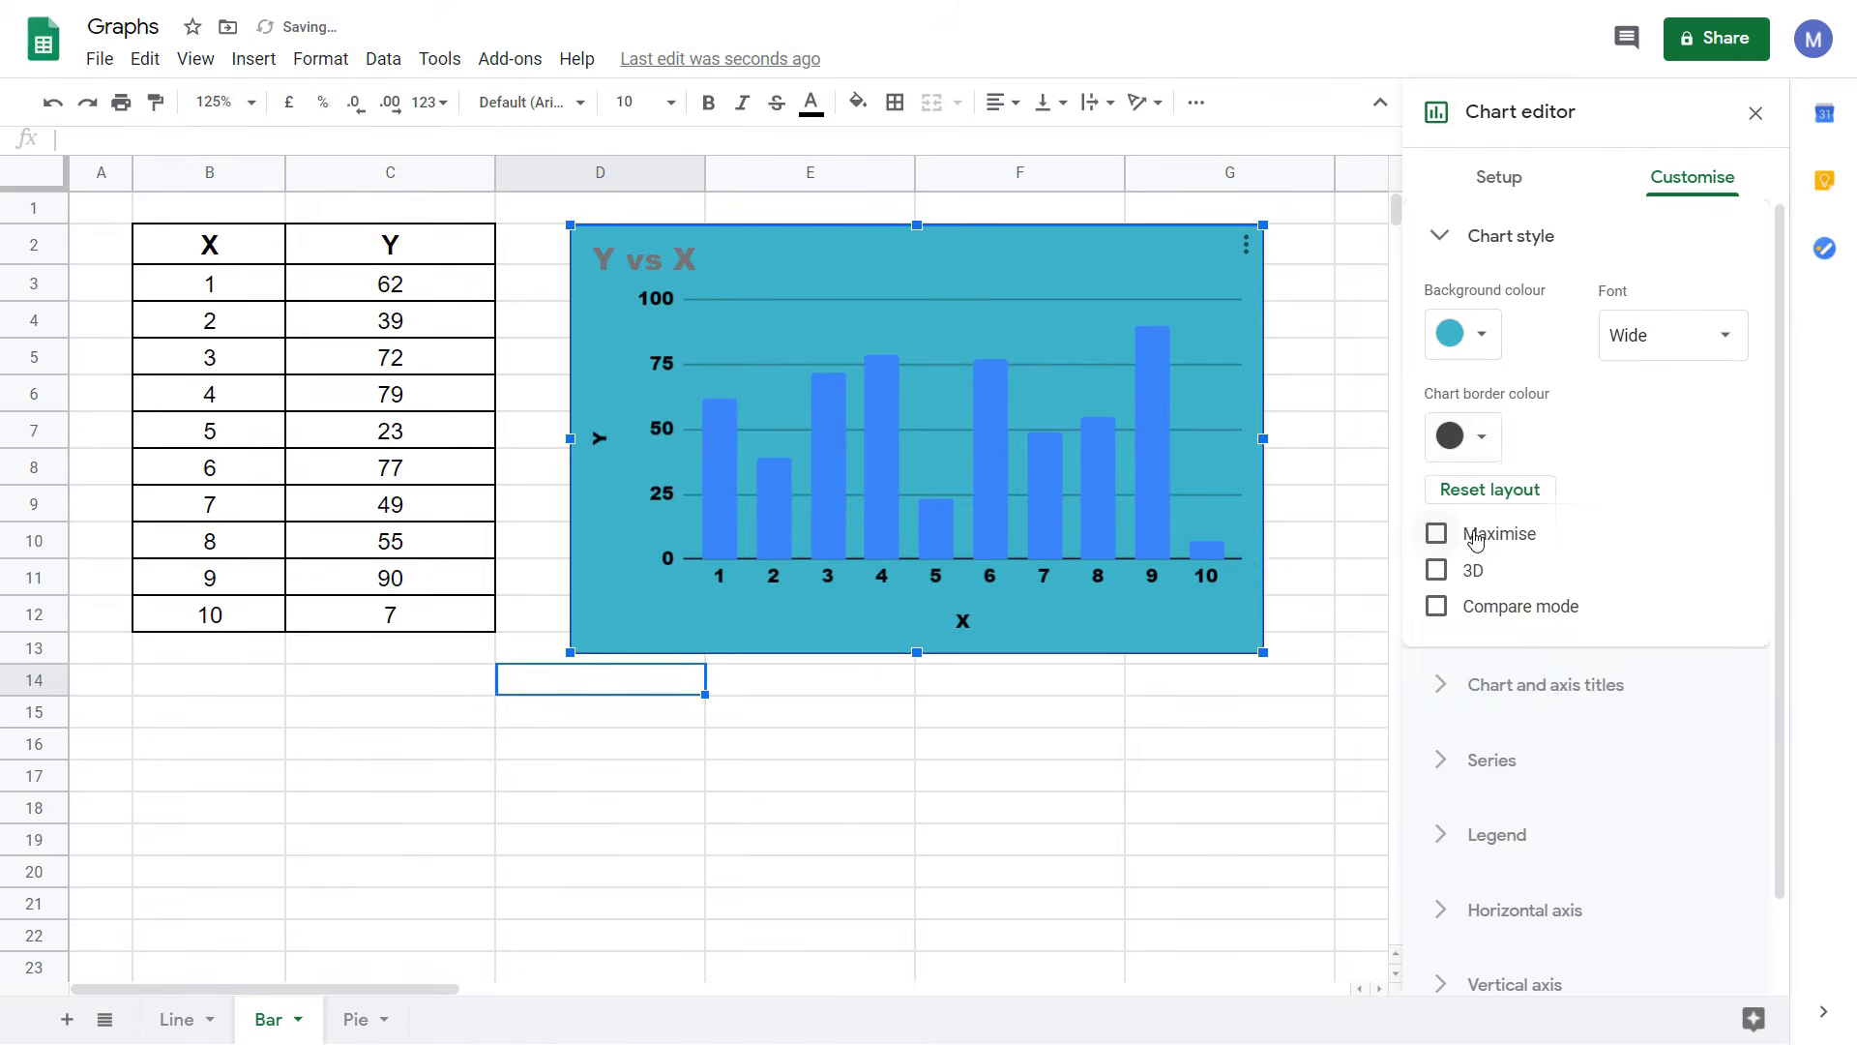
click(1174, 267)
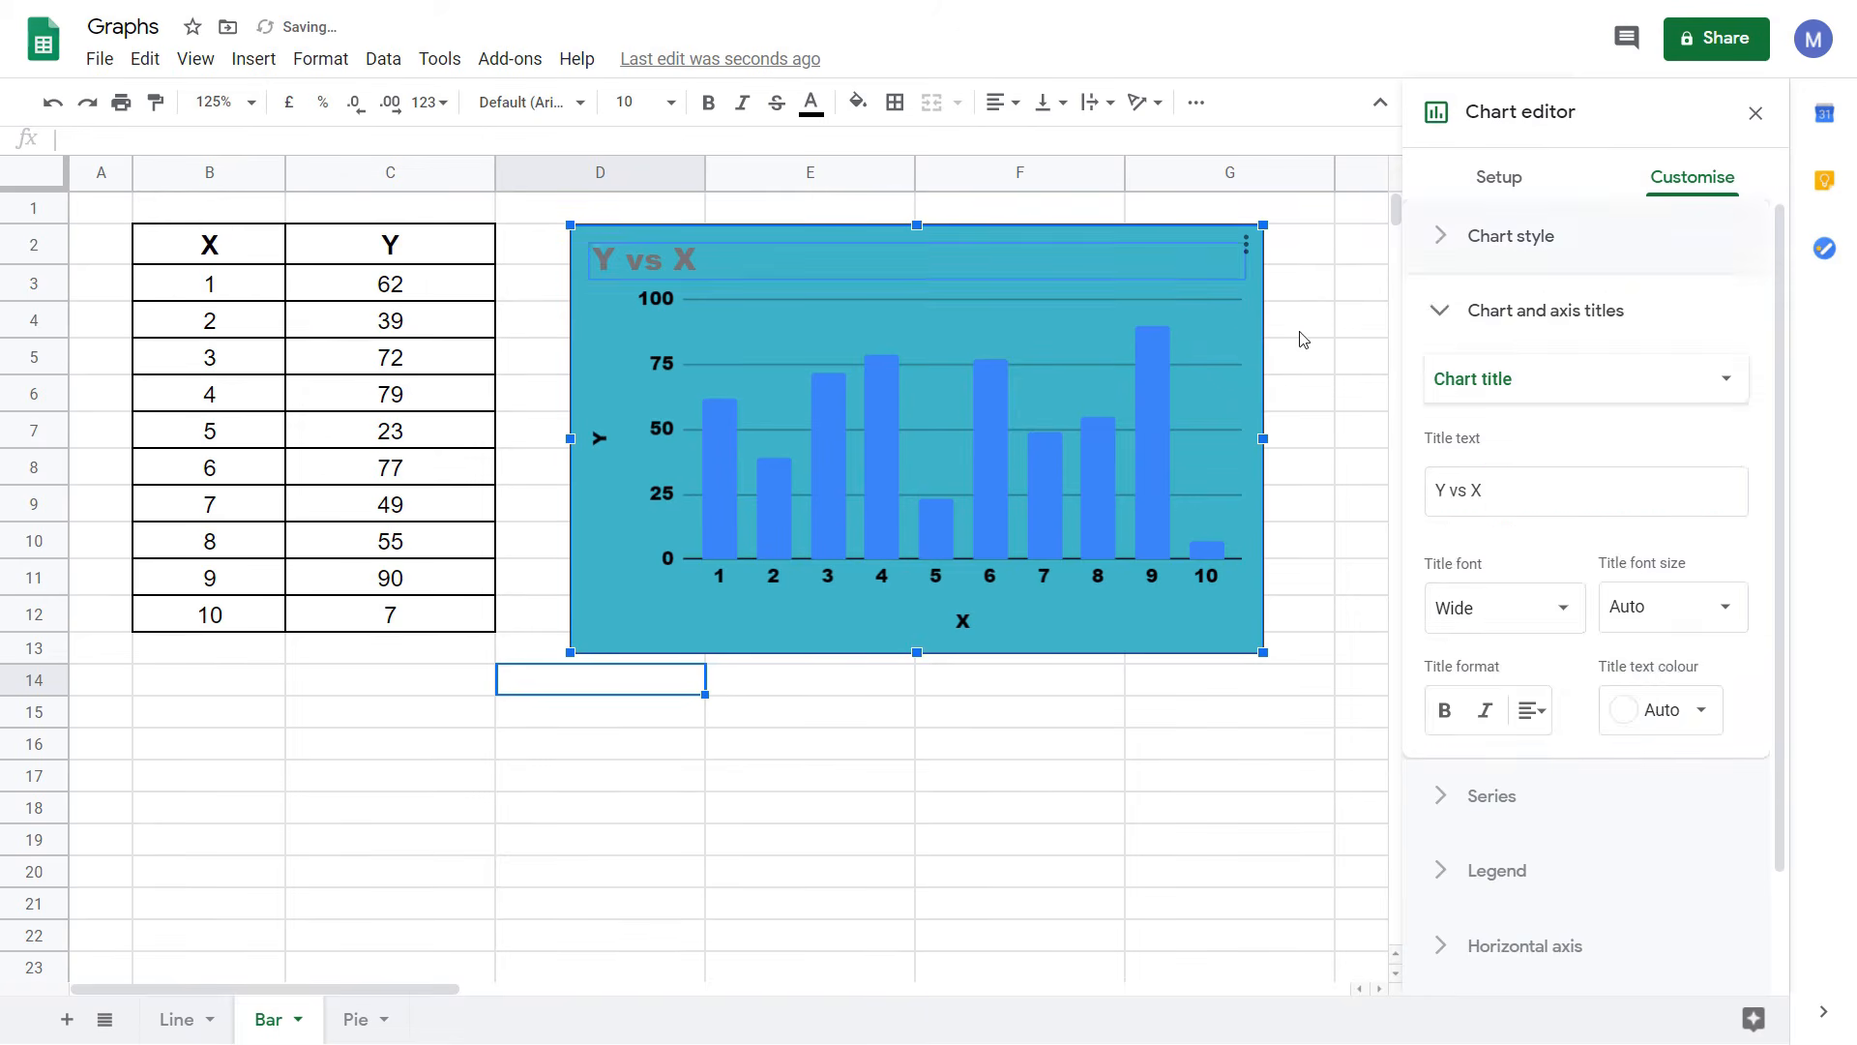
click(1301, 325)
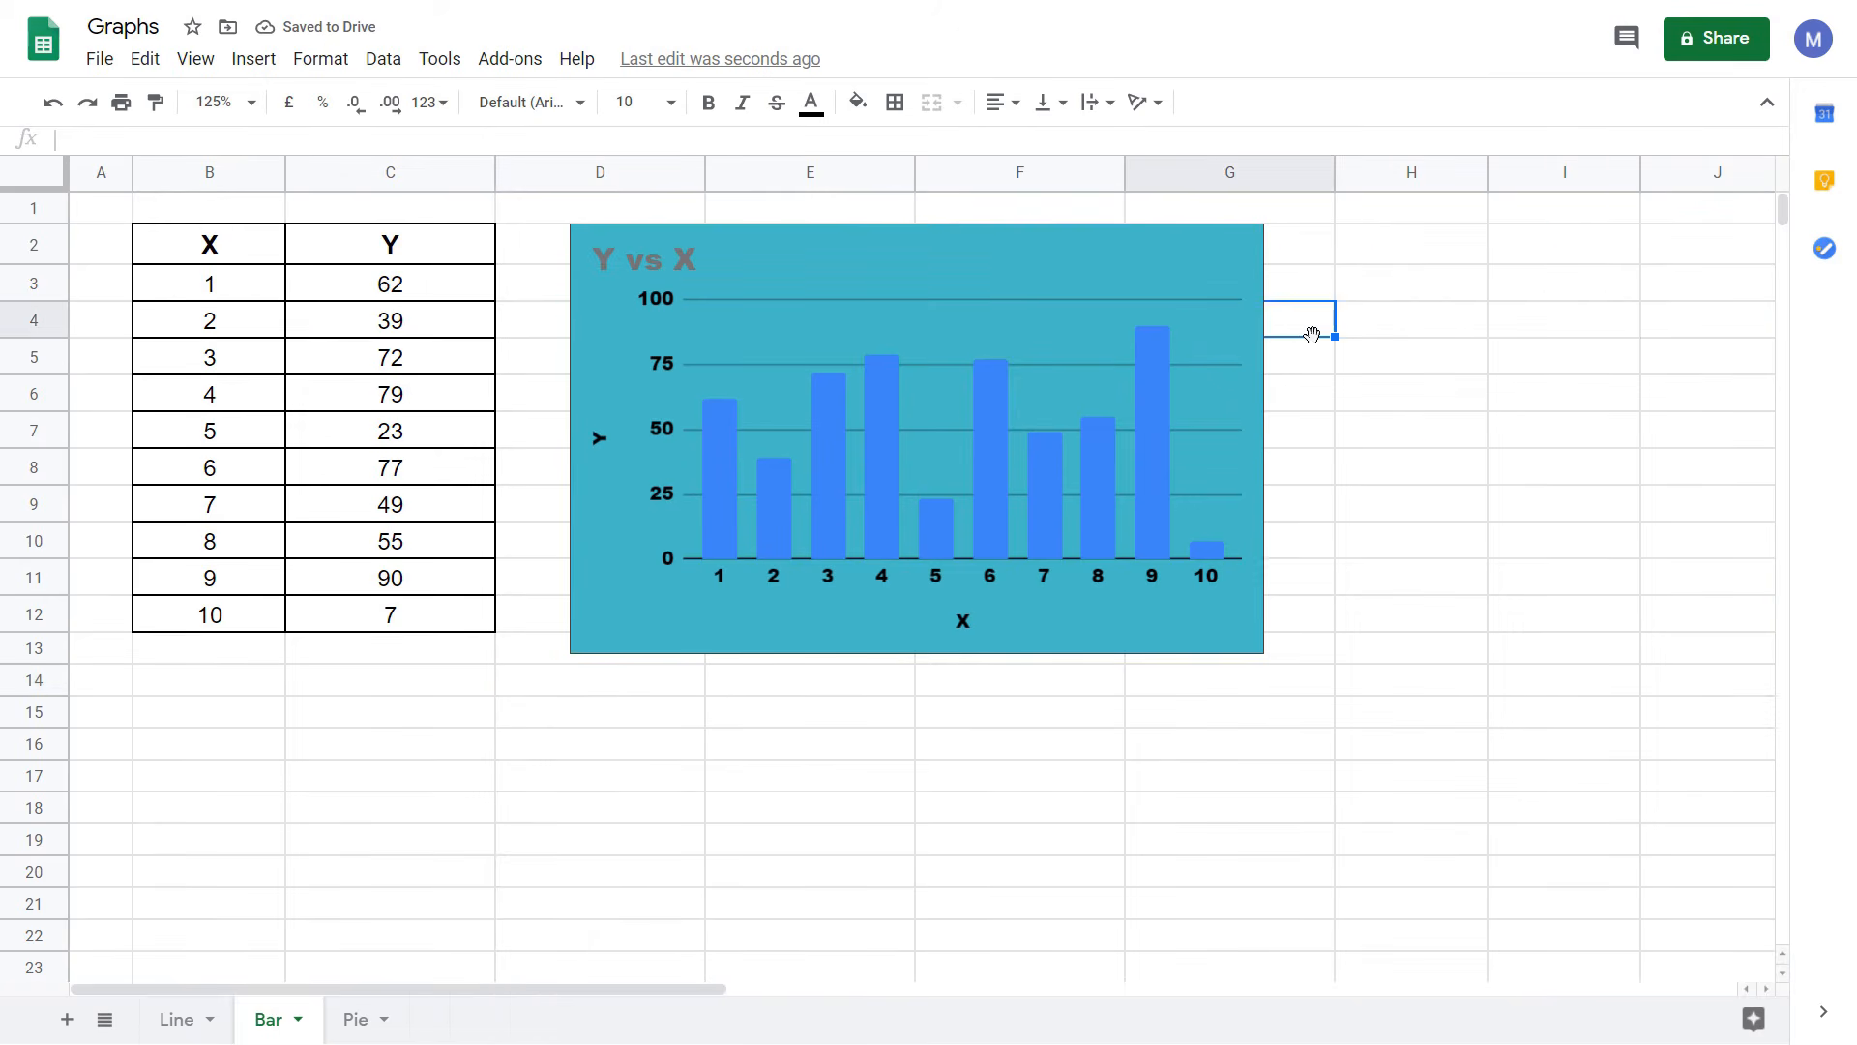
Reset the column chart's layout and change its background colour back to white
click(1231, 249)
click(1245, 304)
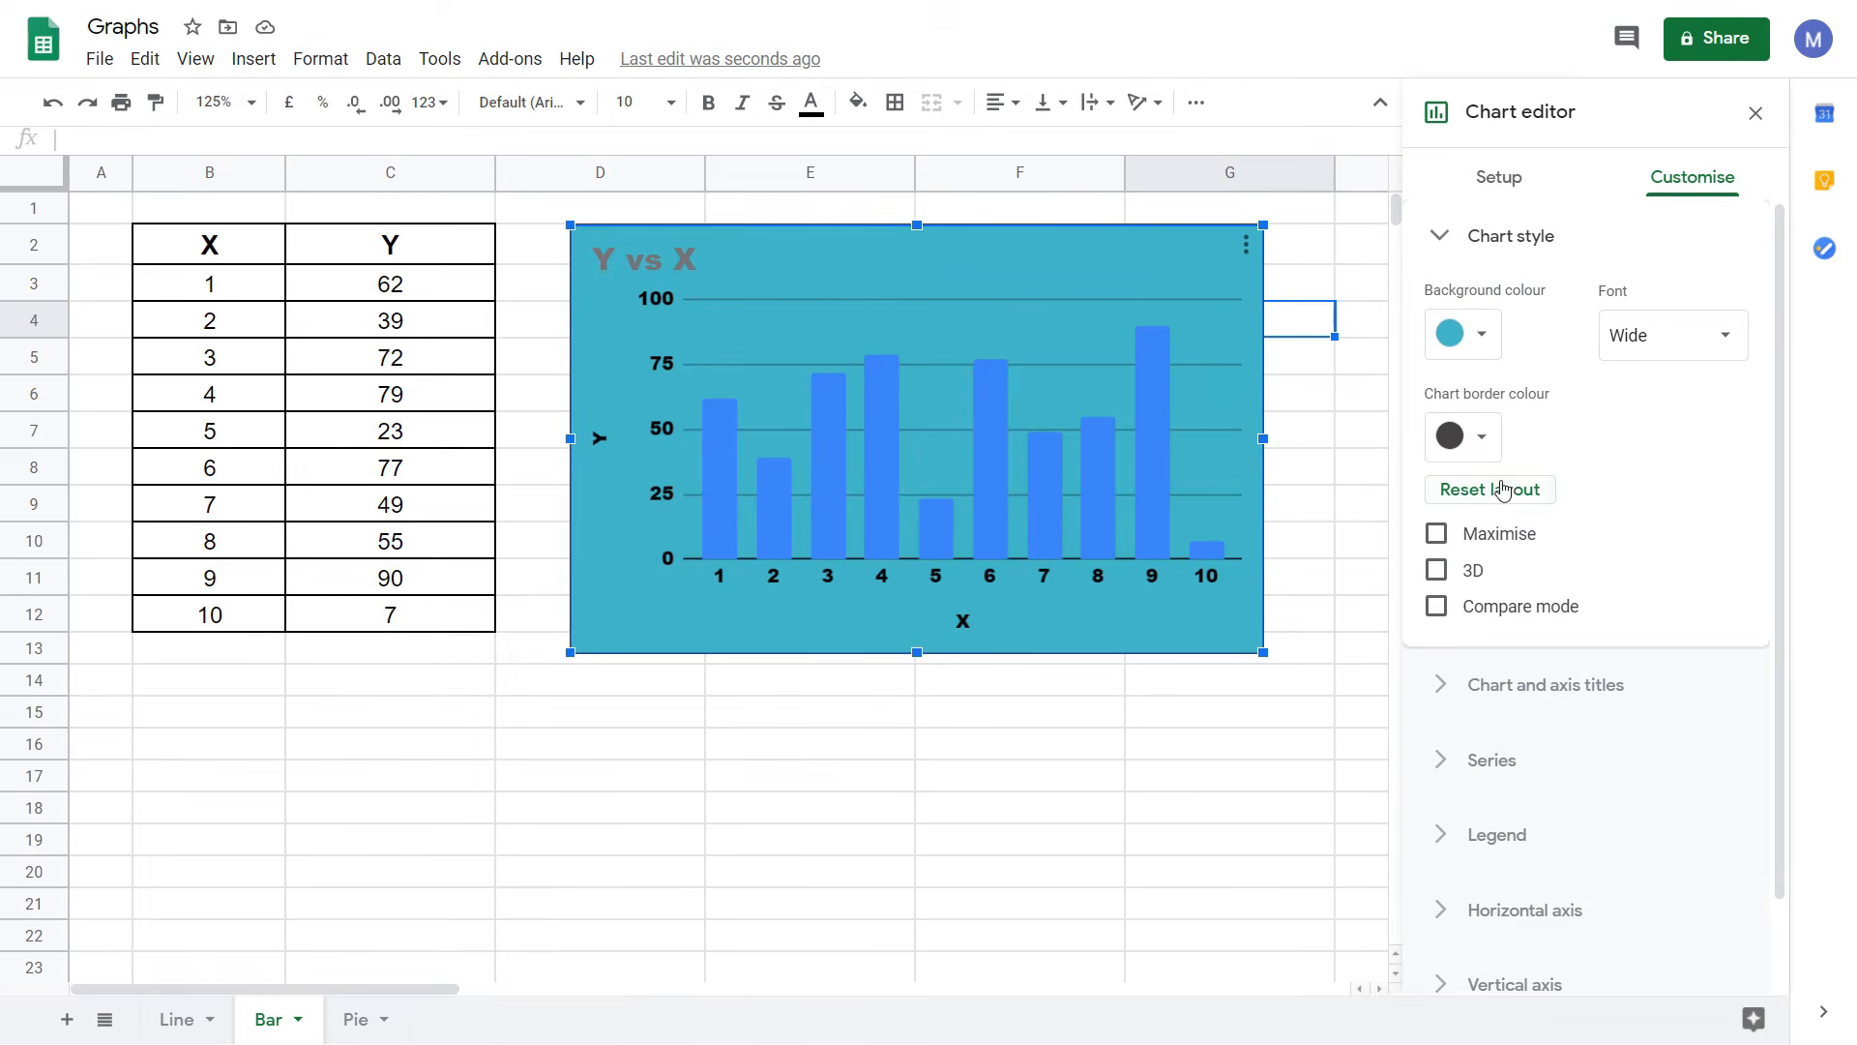
click(1487, 495)
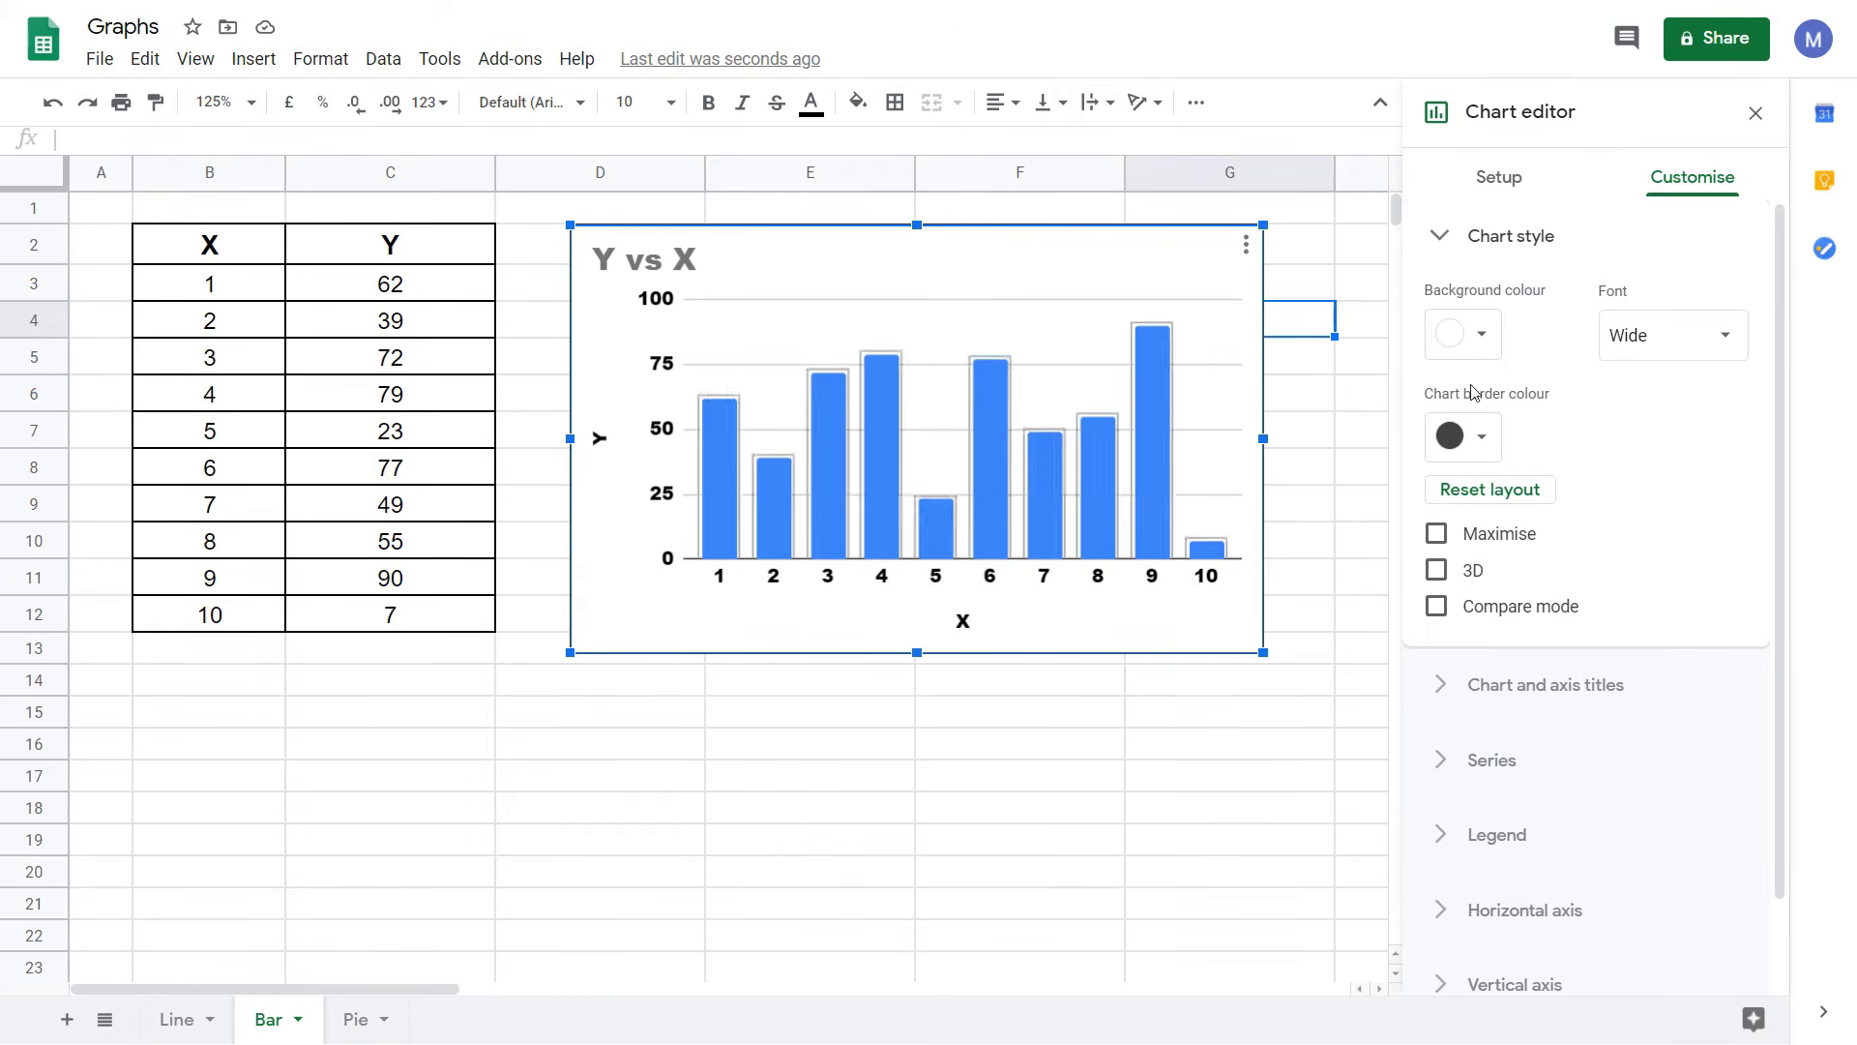
Try a minor count of 10 for the column chart's vertical axis gridlines, and return it to None
scroll(1664, 484, down, 1)
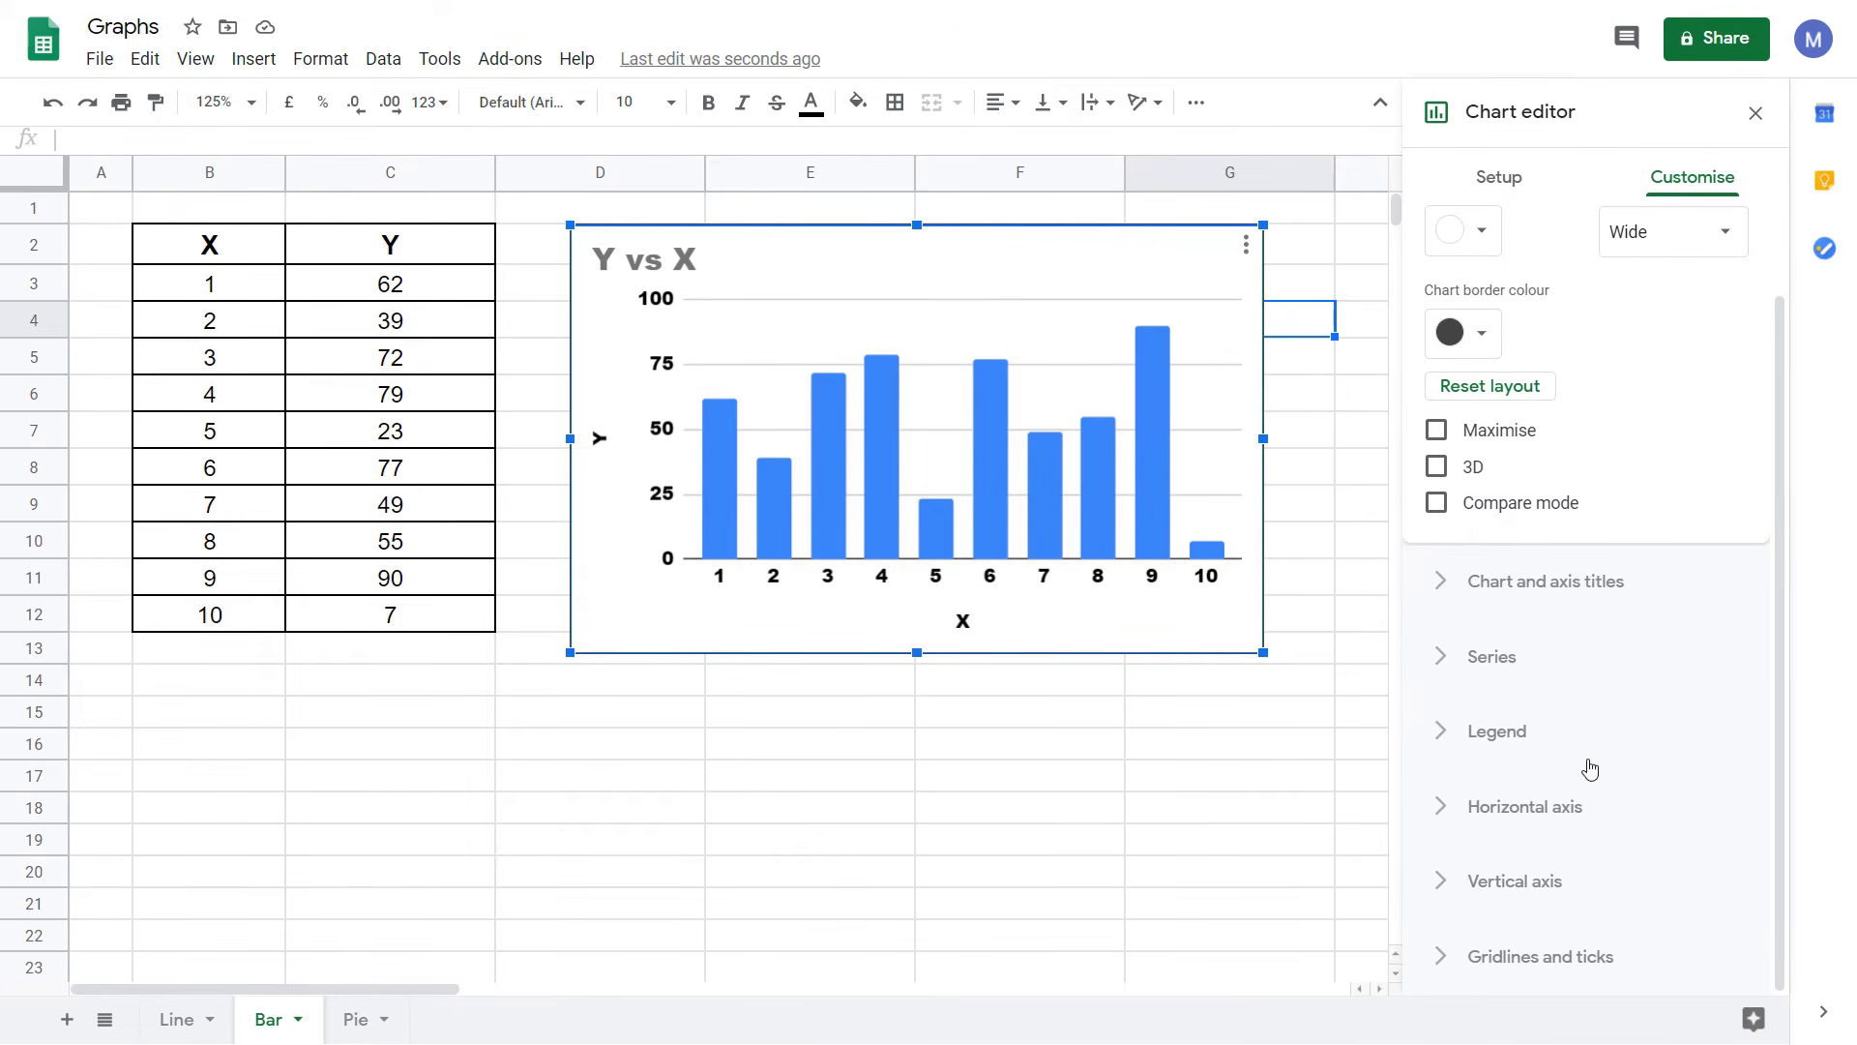
click(1442, 964)
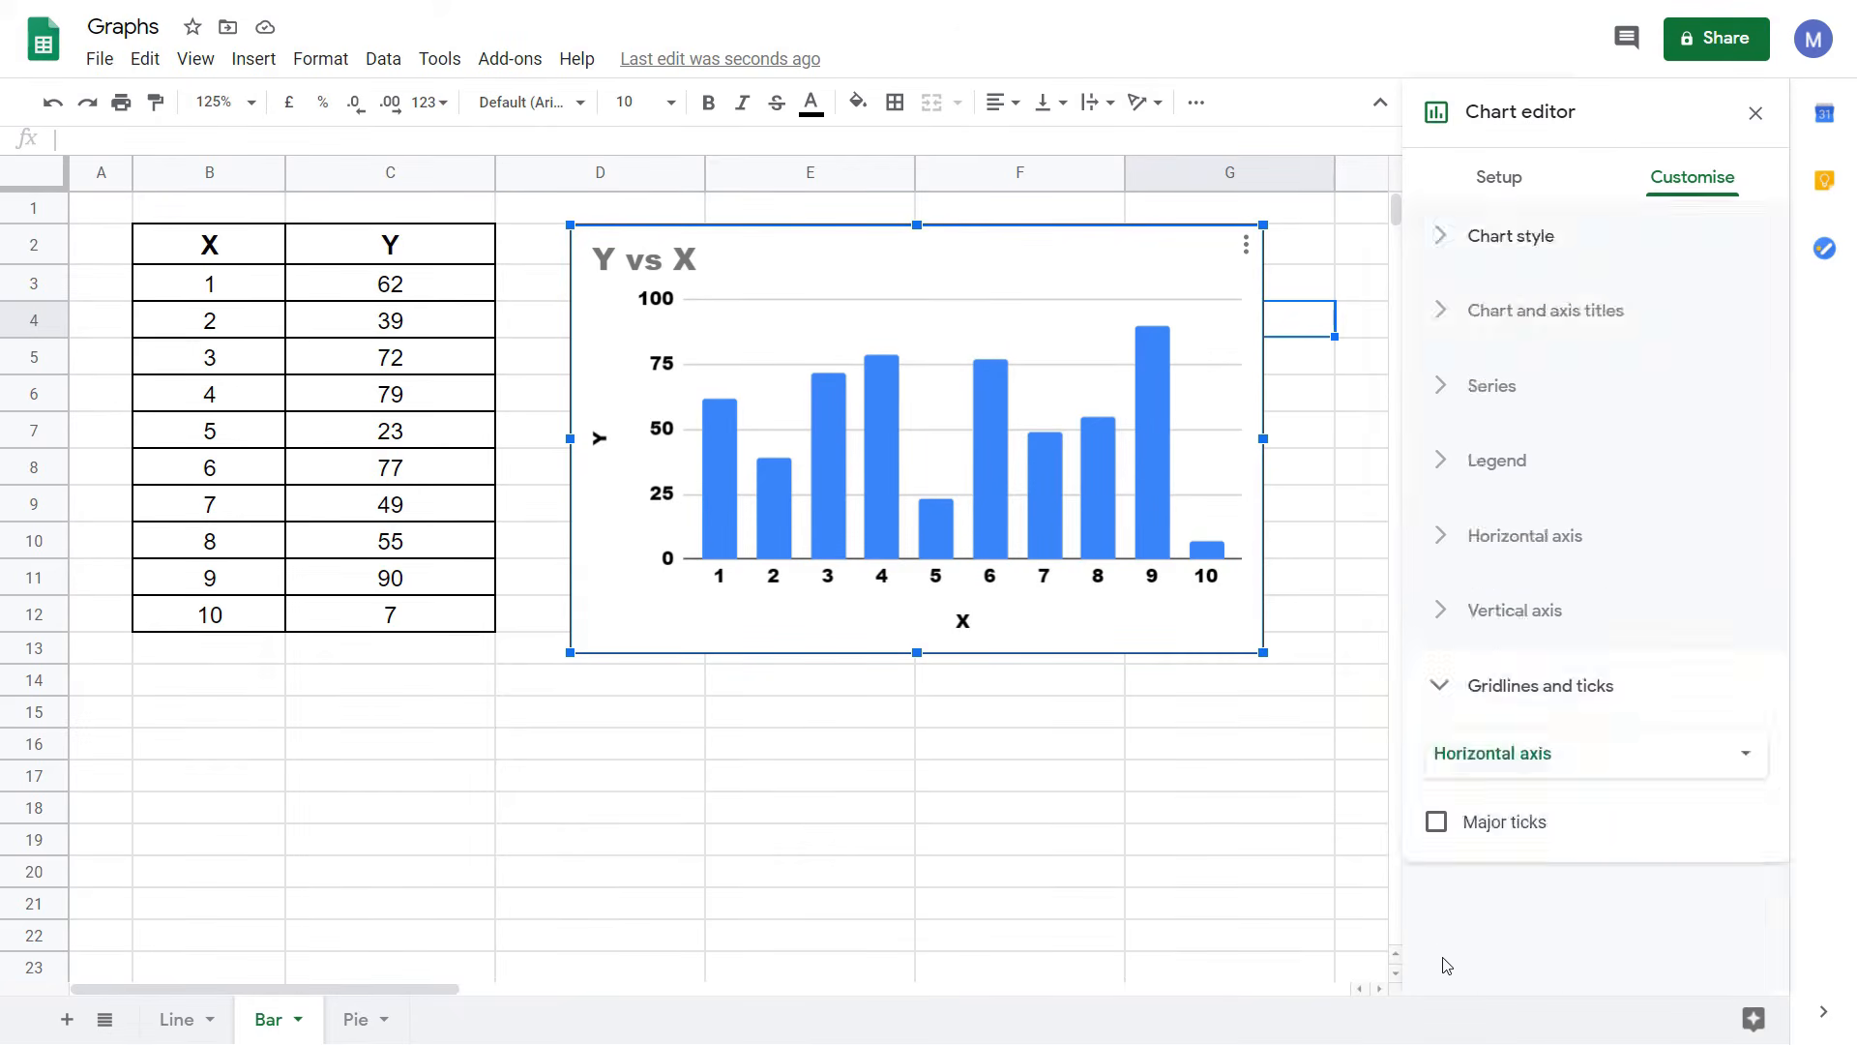
click(1476, 759)
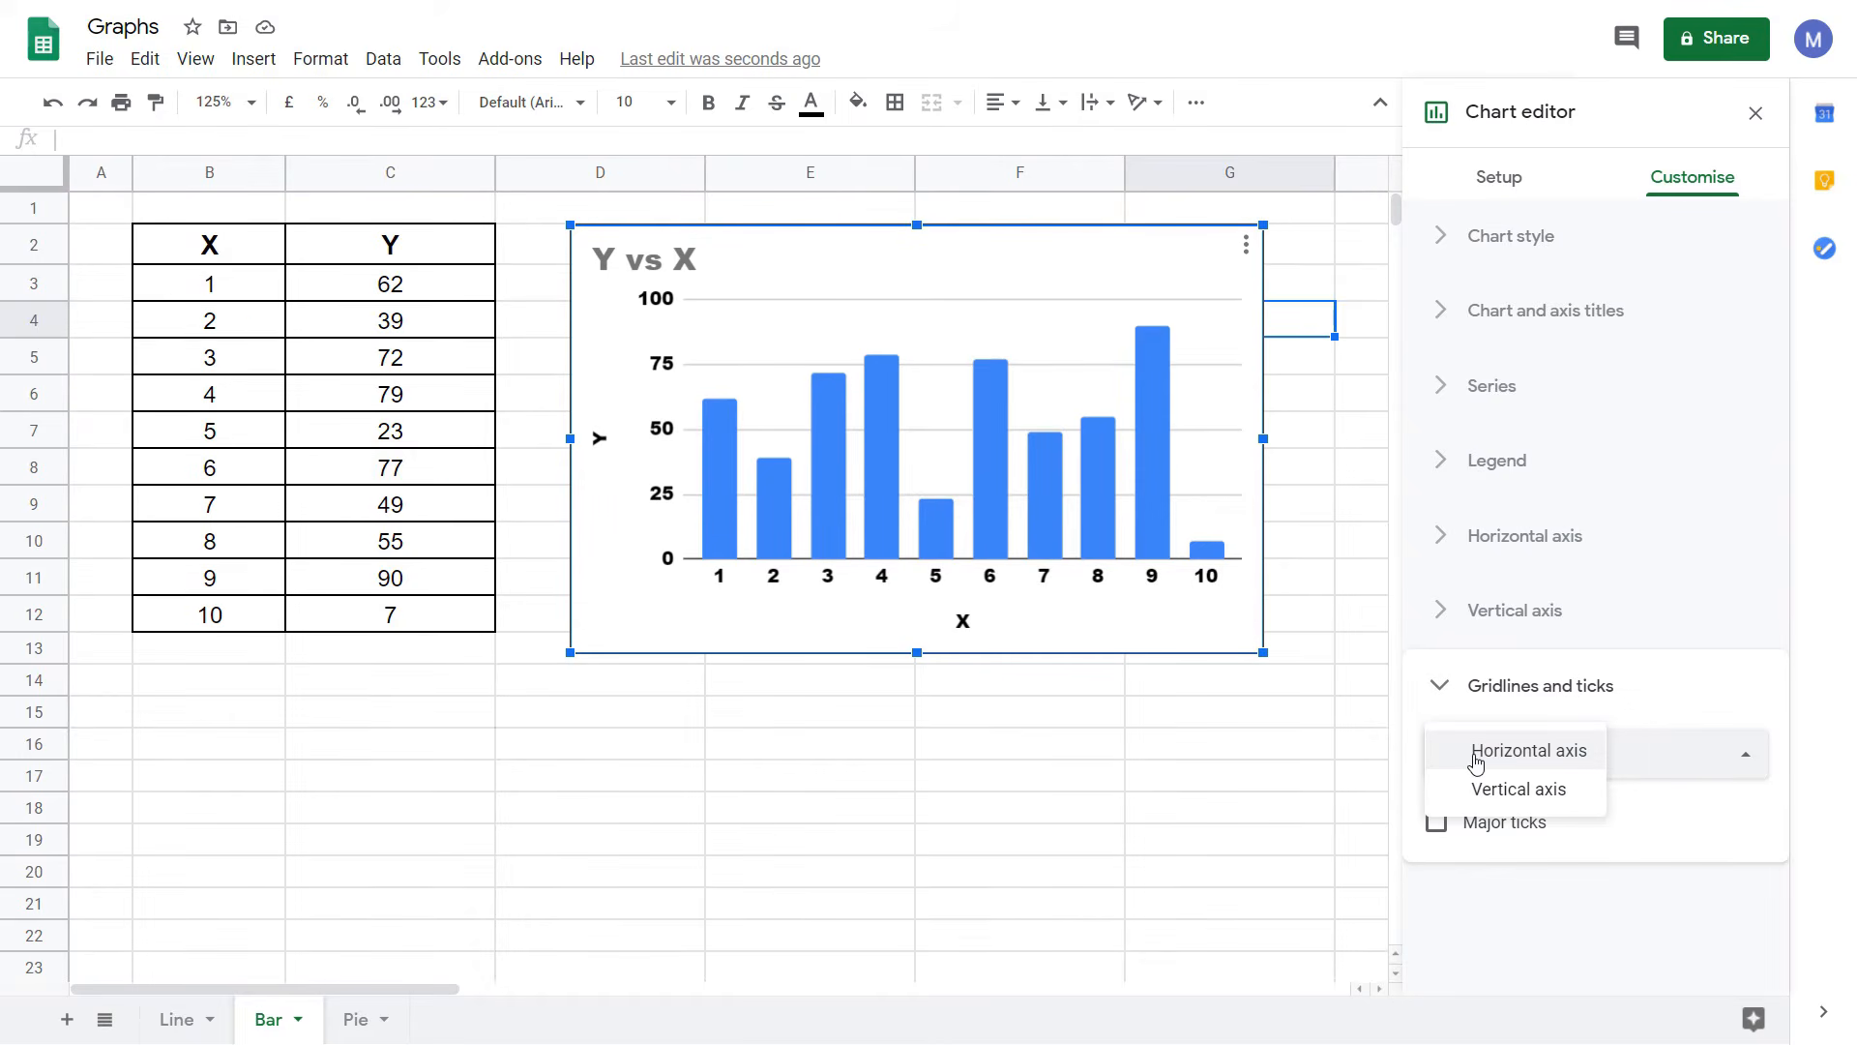
click(1516, 790)
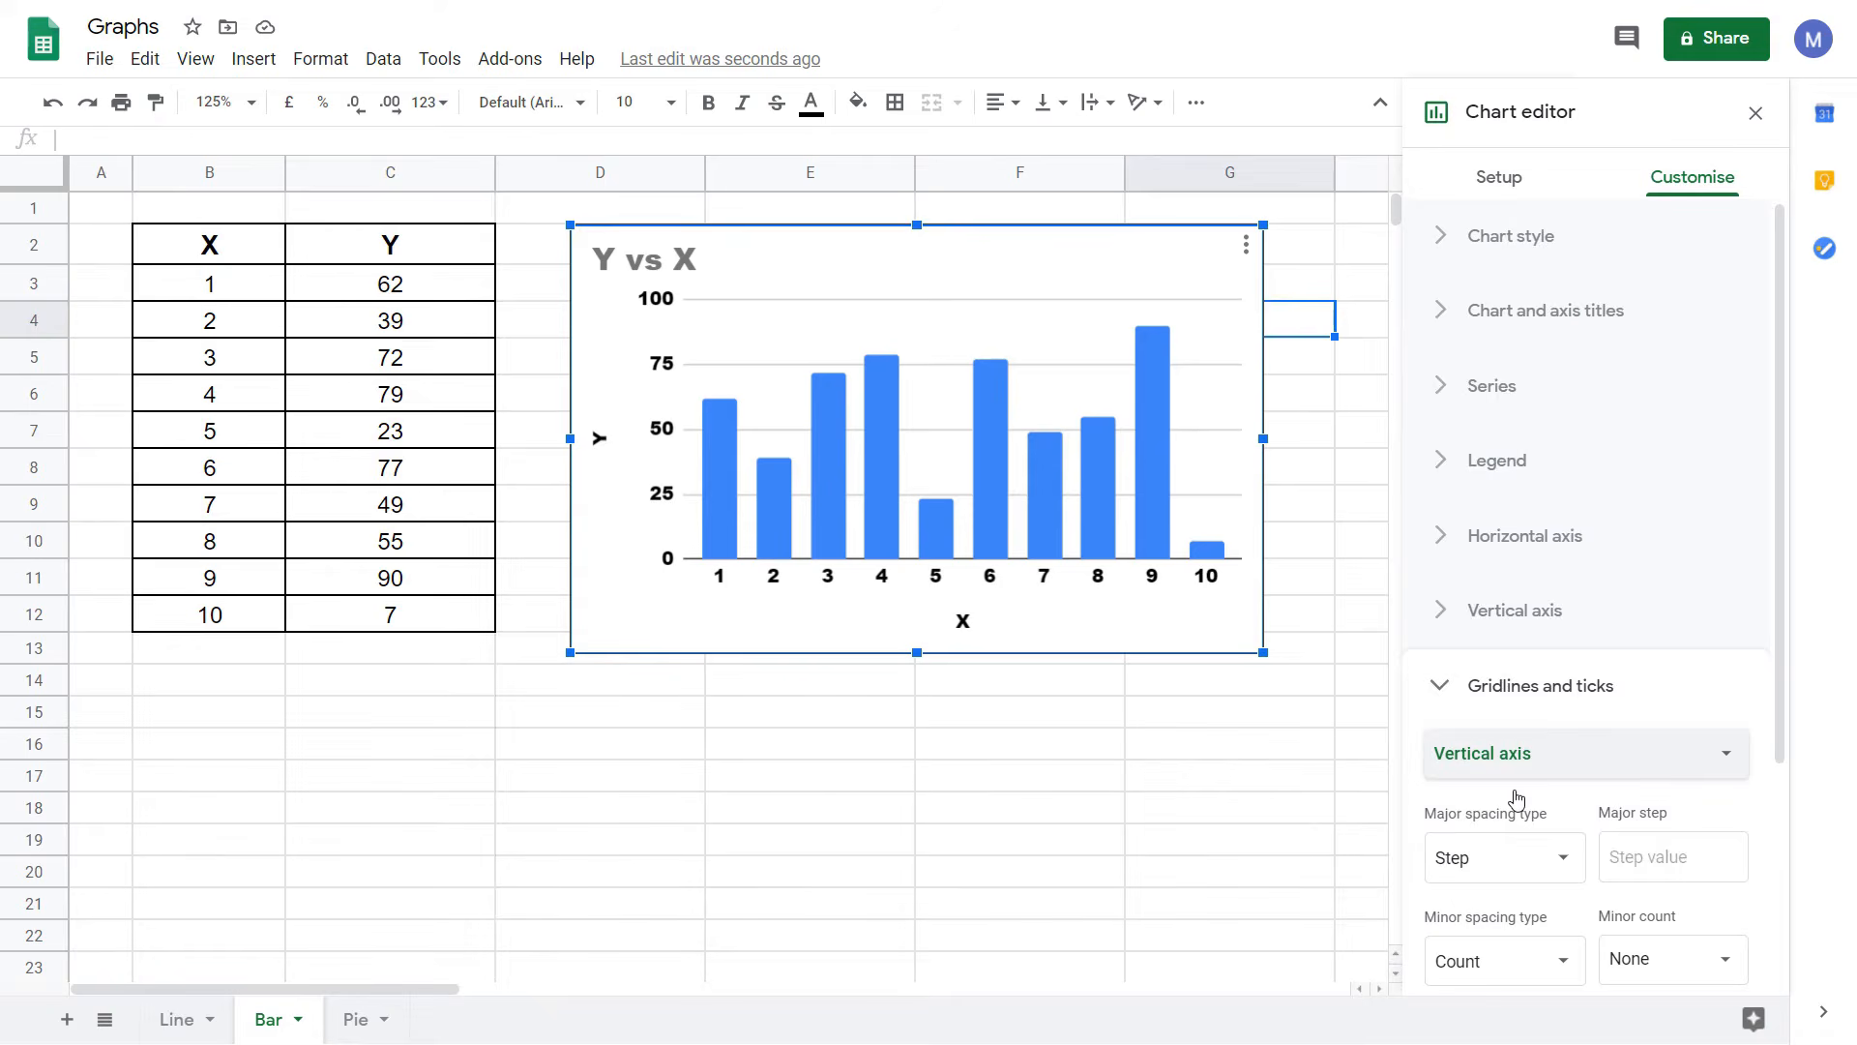
scroll(1516, 799, down, 3)
click(1713, 653)
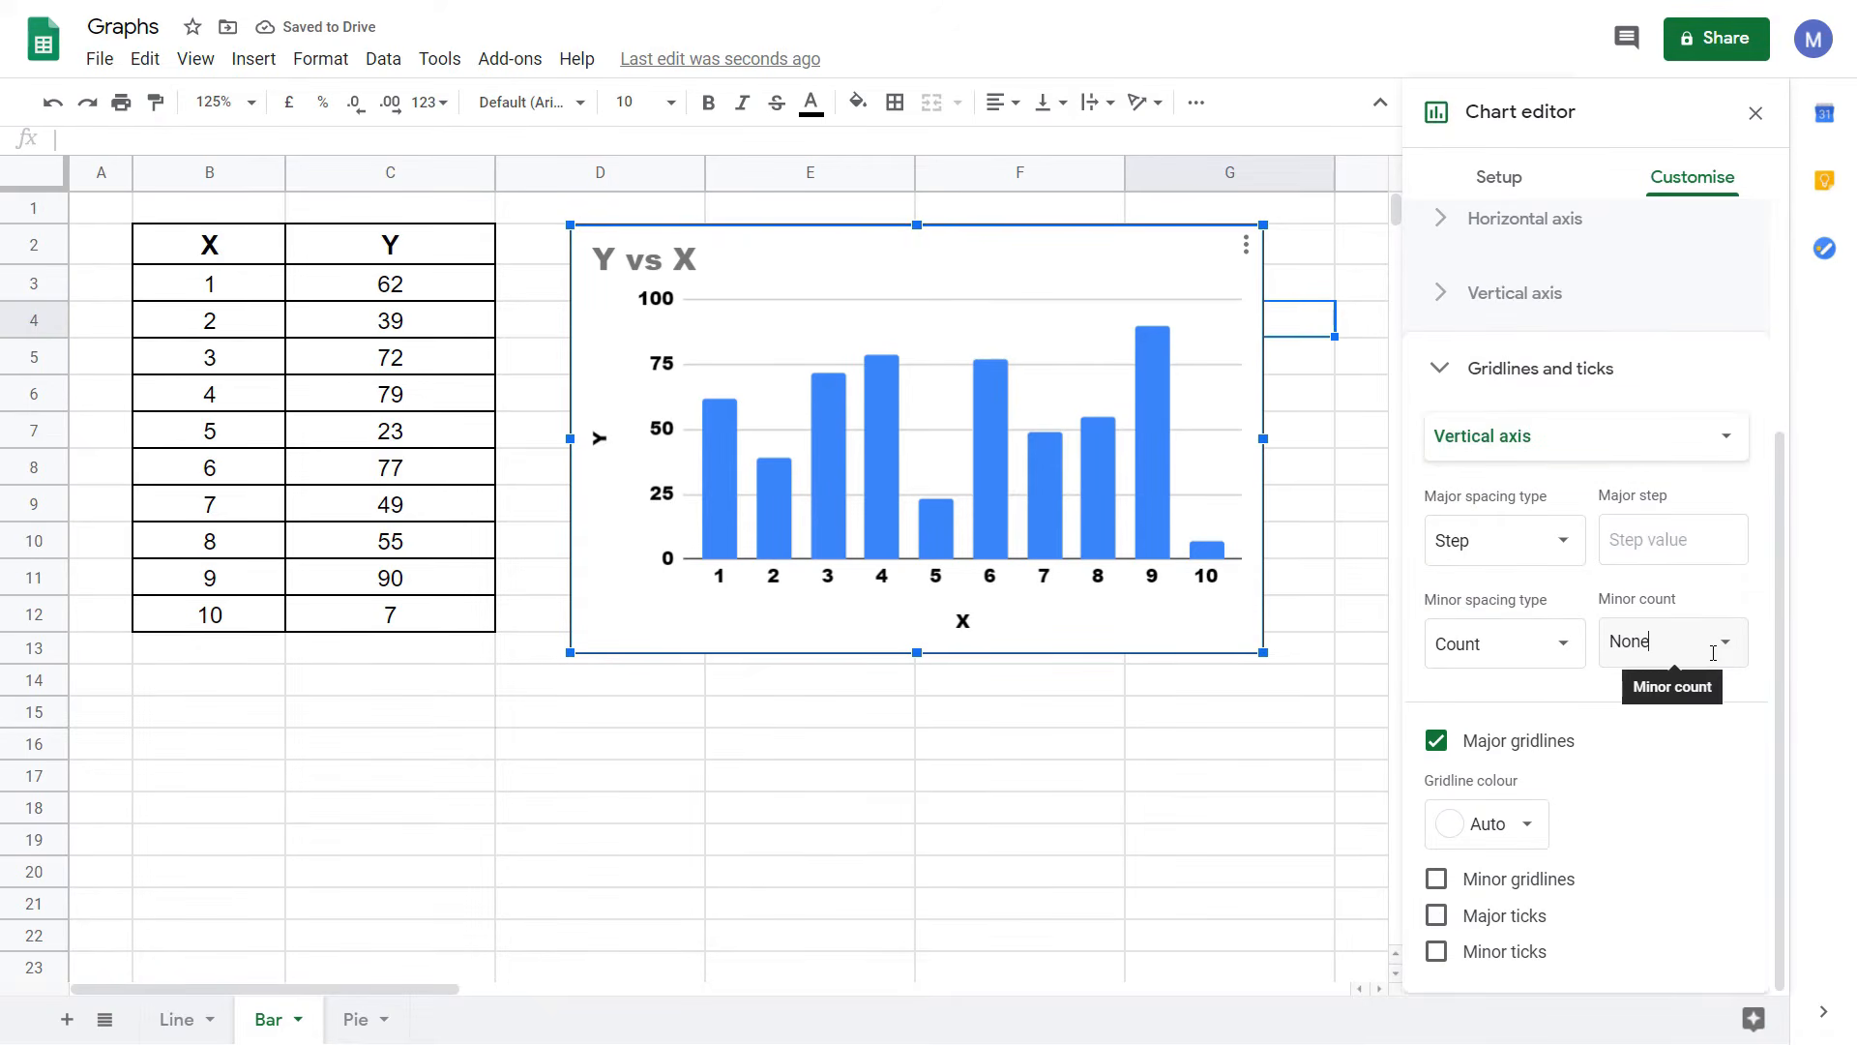
click(1719, 643)
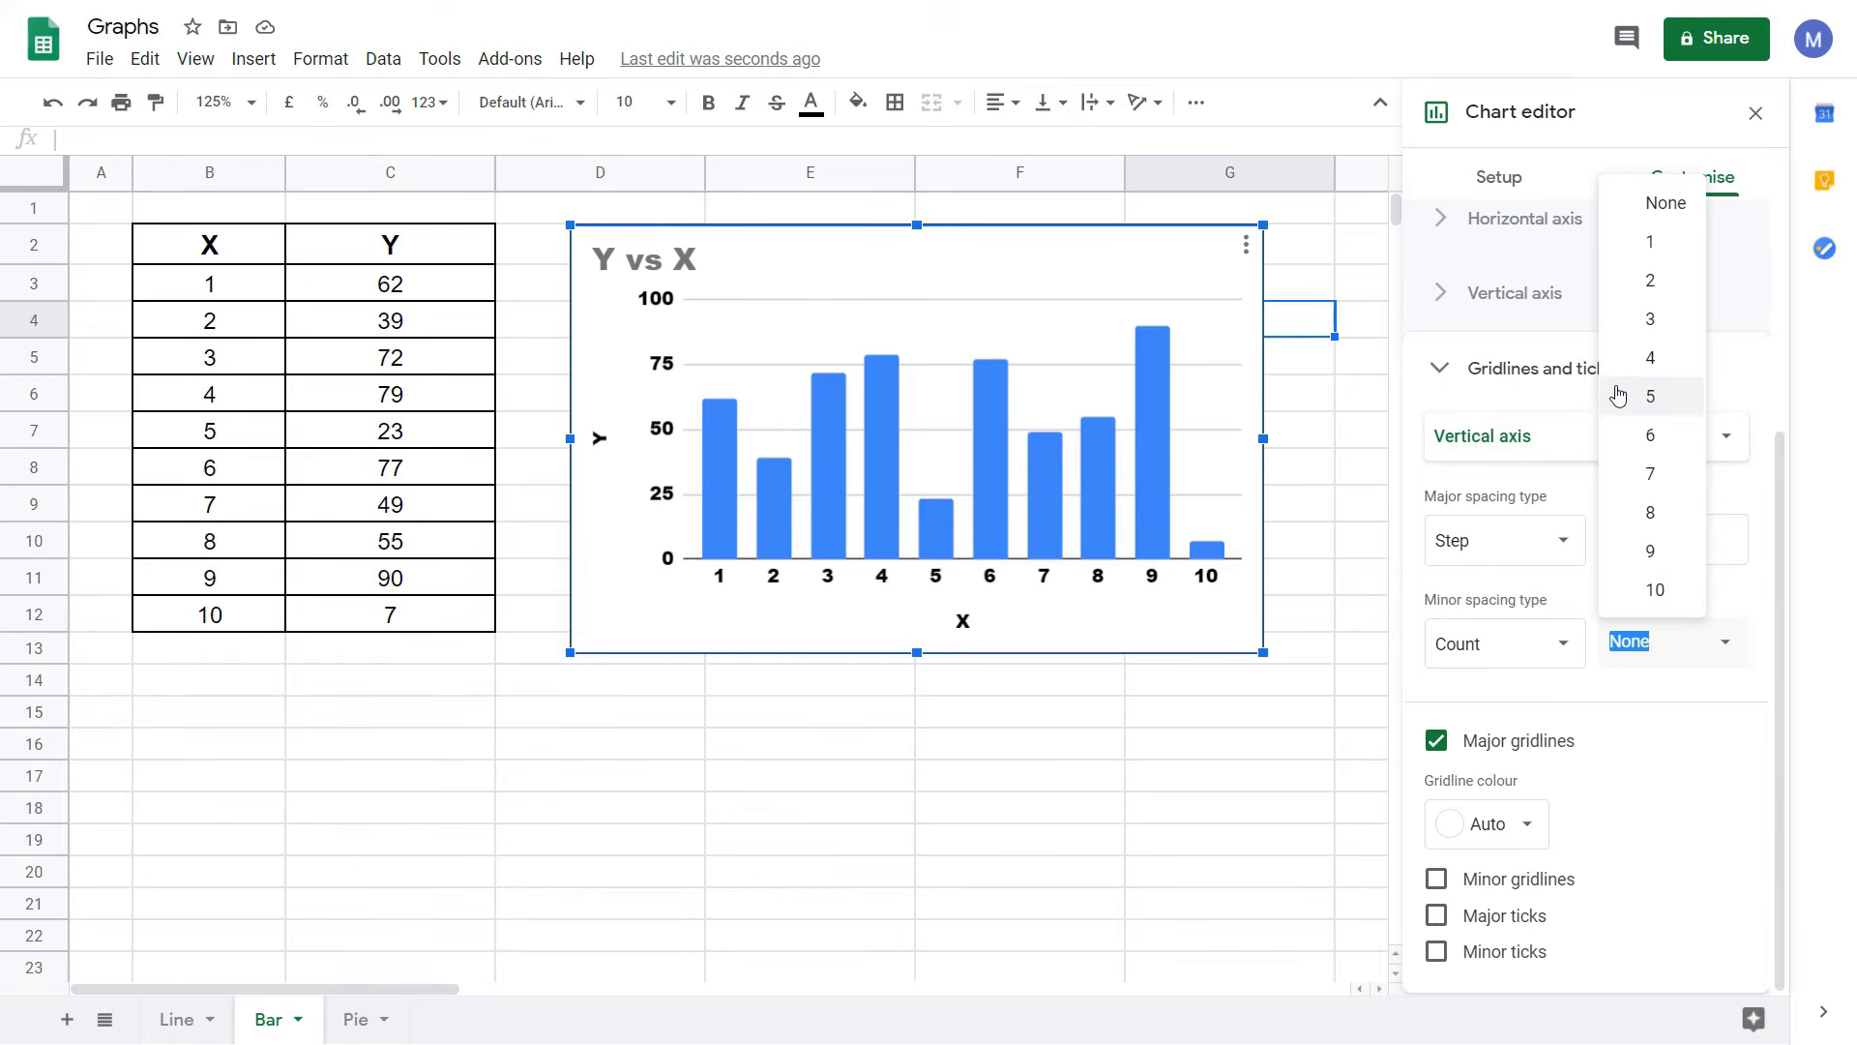
click(1654, 592)
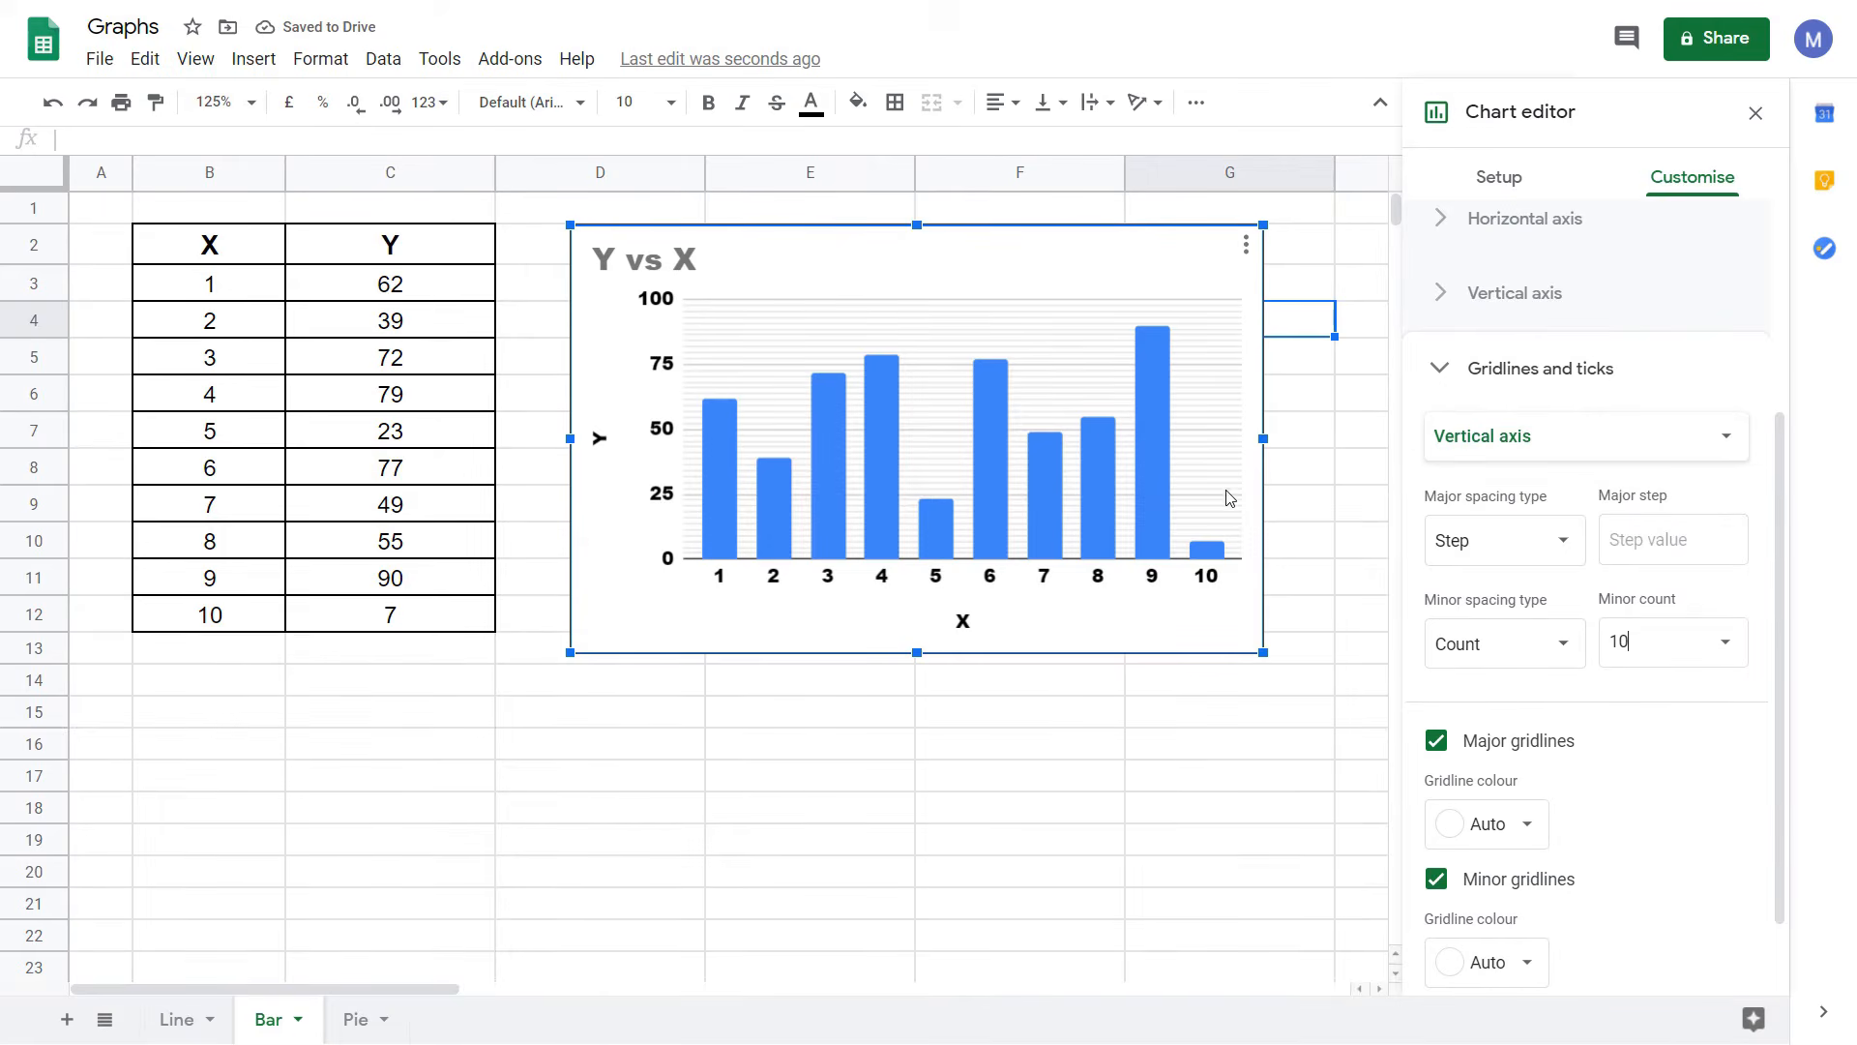
click(1618, 646)
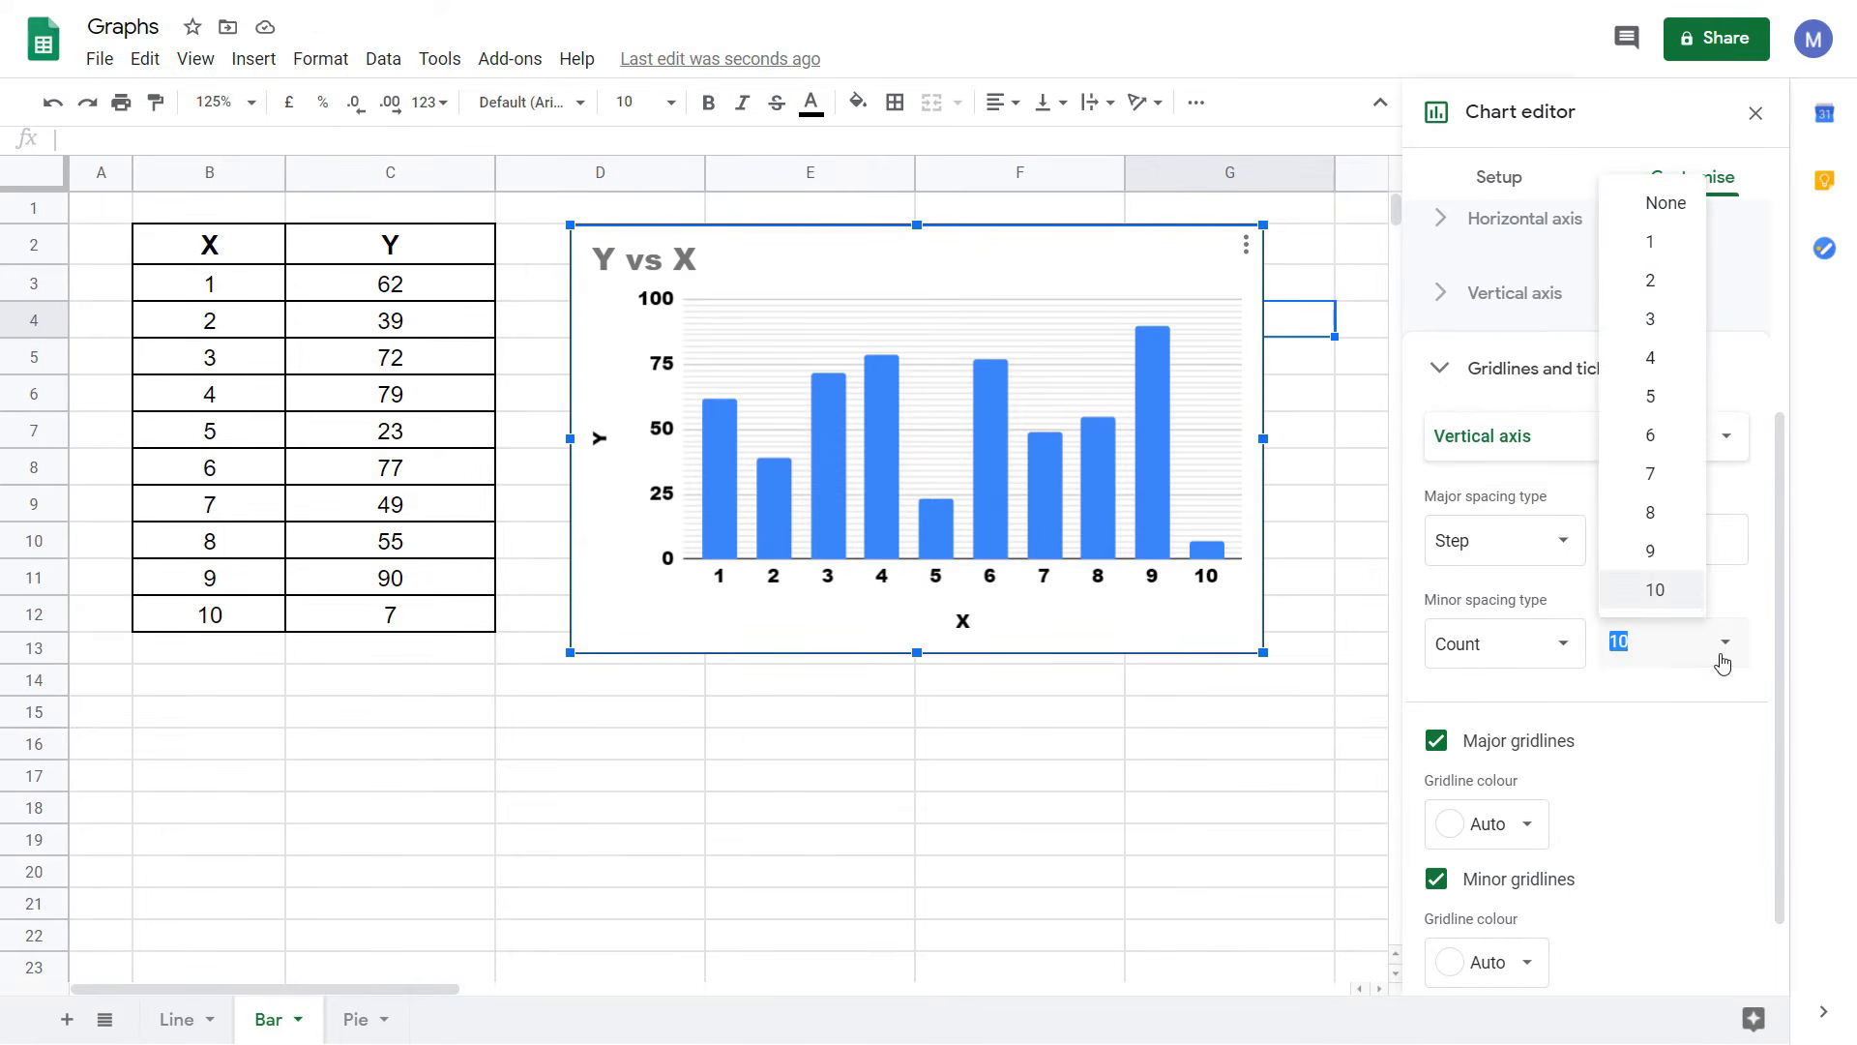
click(1679, 226)
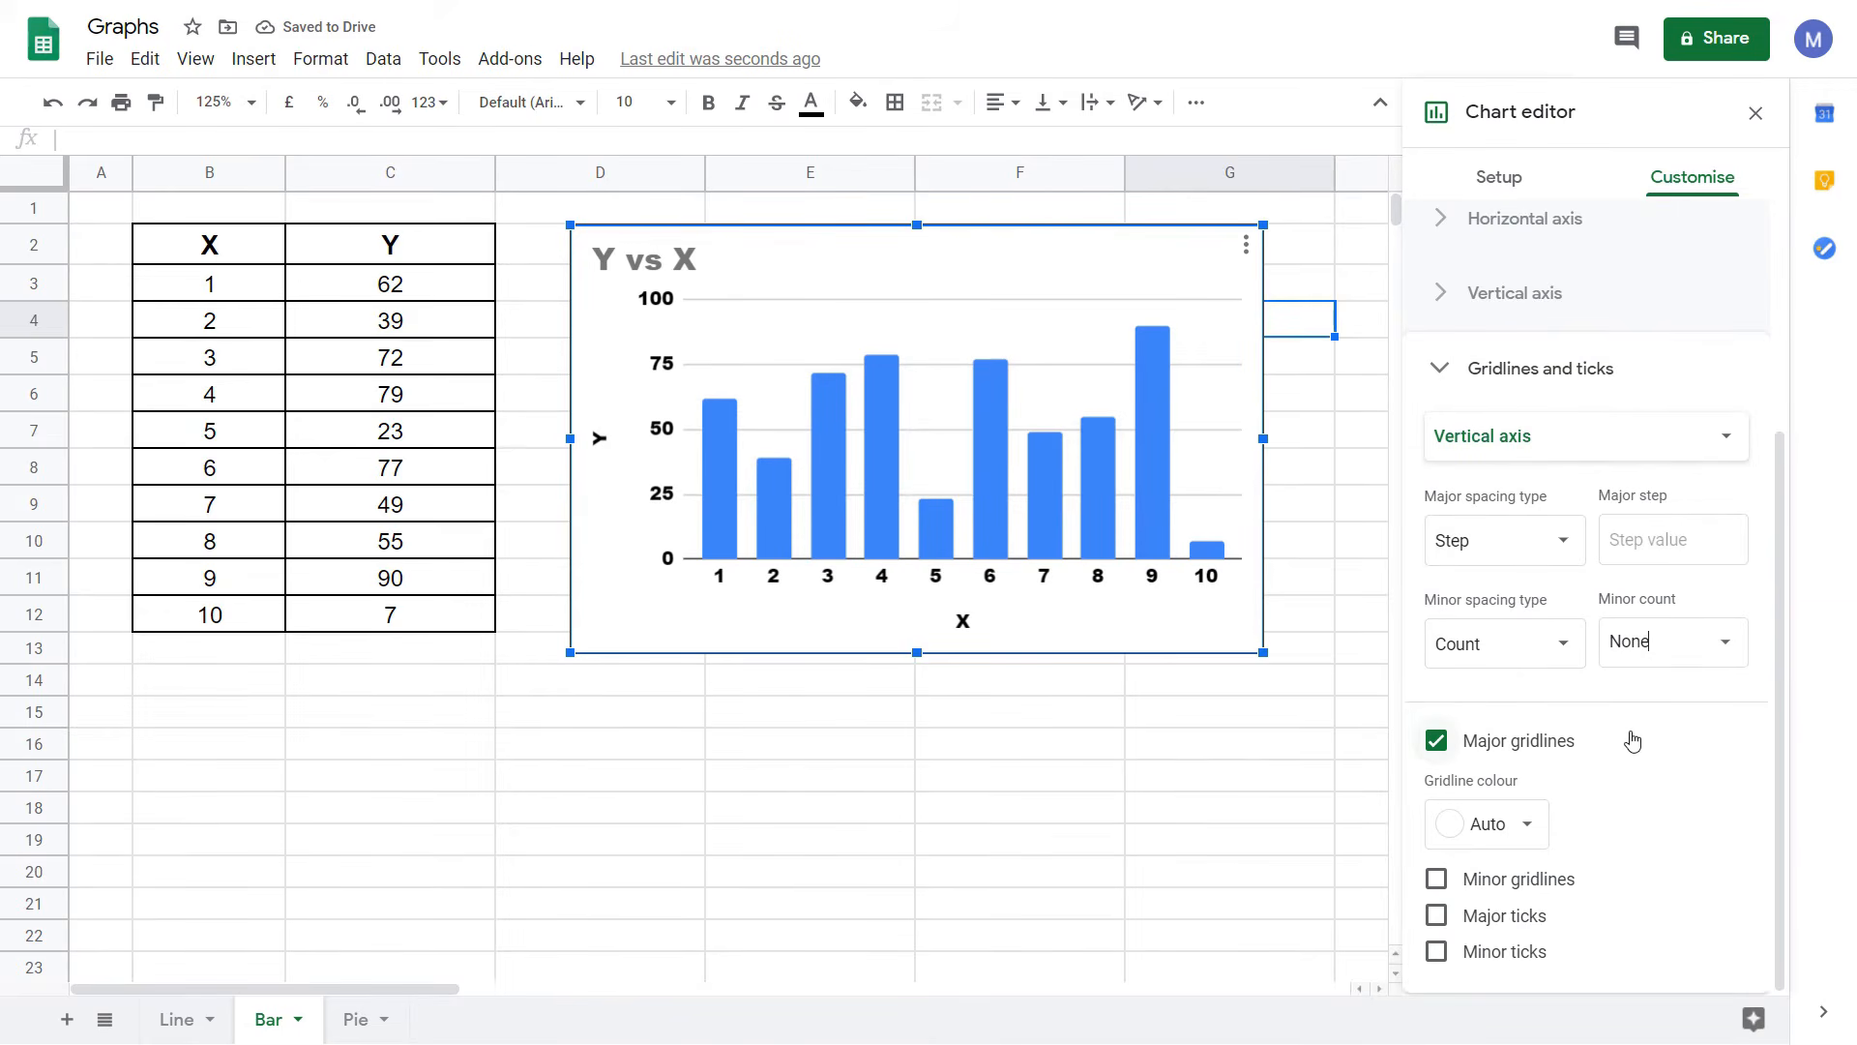
Turn off the column chart's vertical axis major gridlines and turn on its major and minor ticks
click(1437, 741)
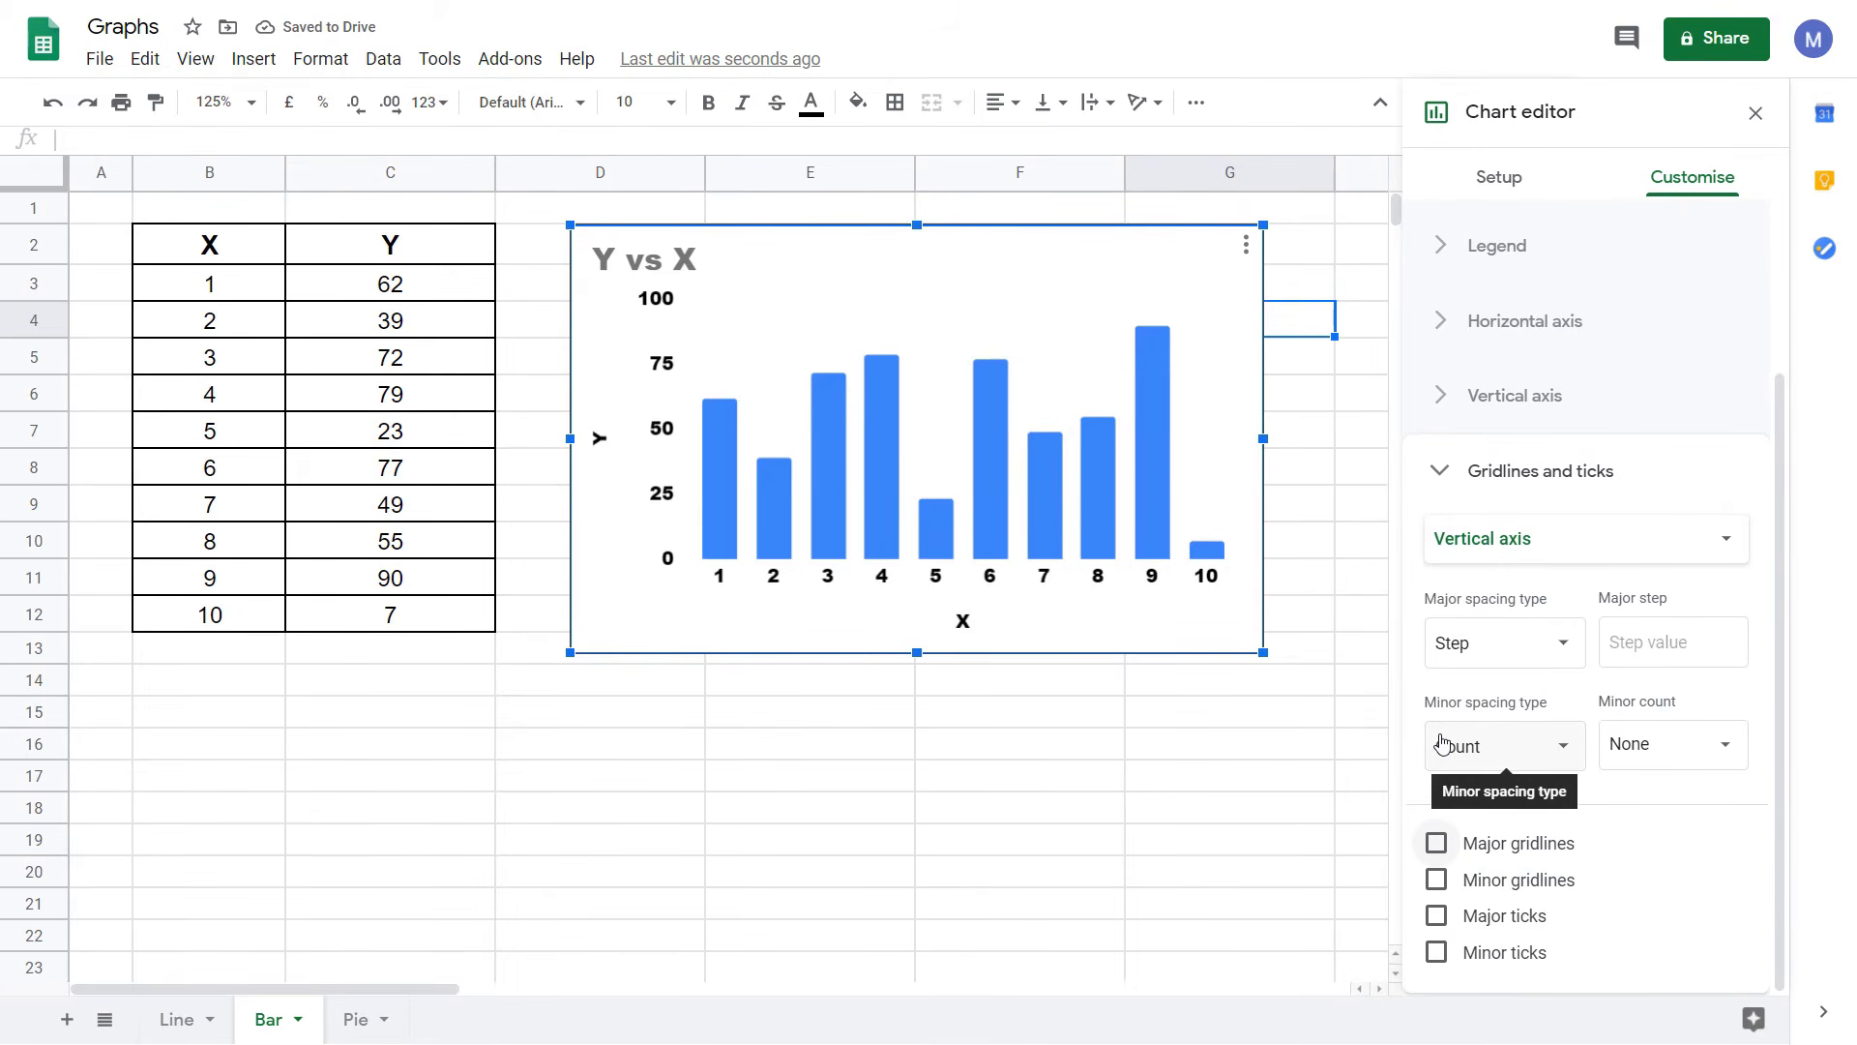
click(1437, 916)
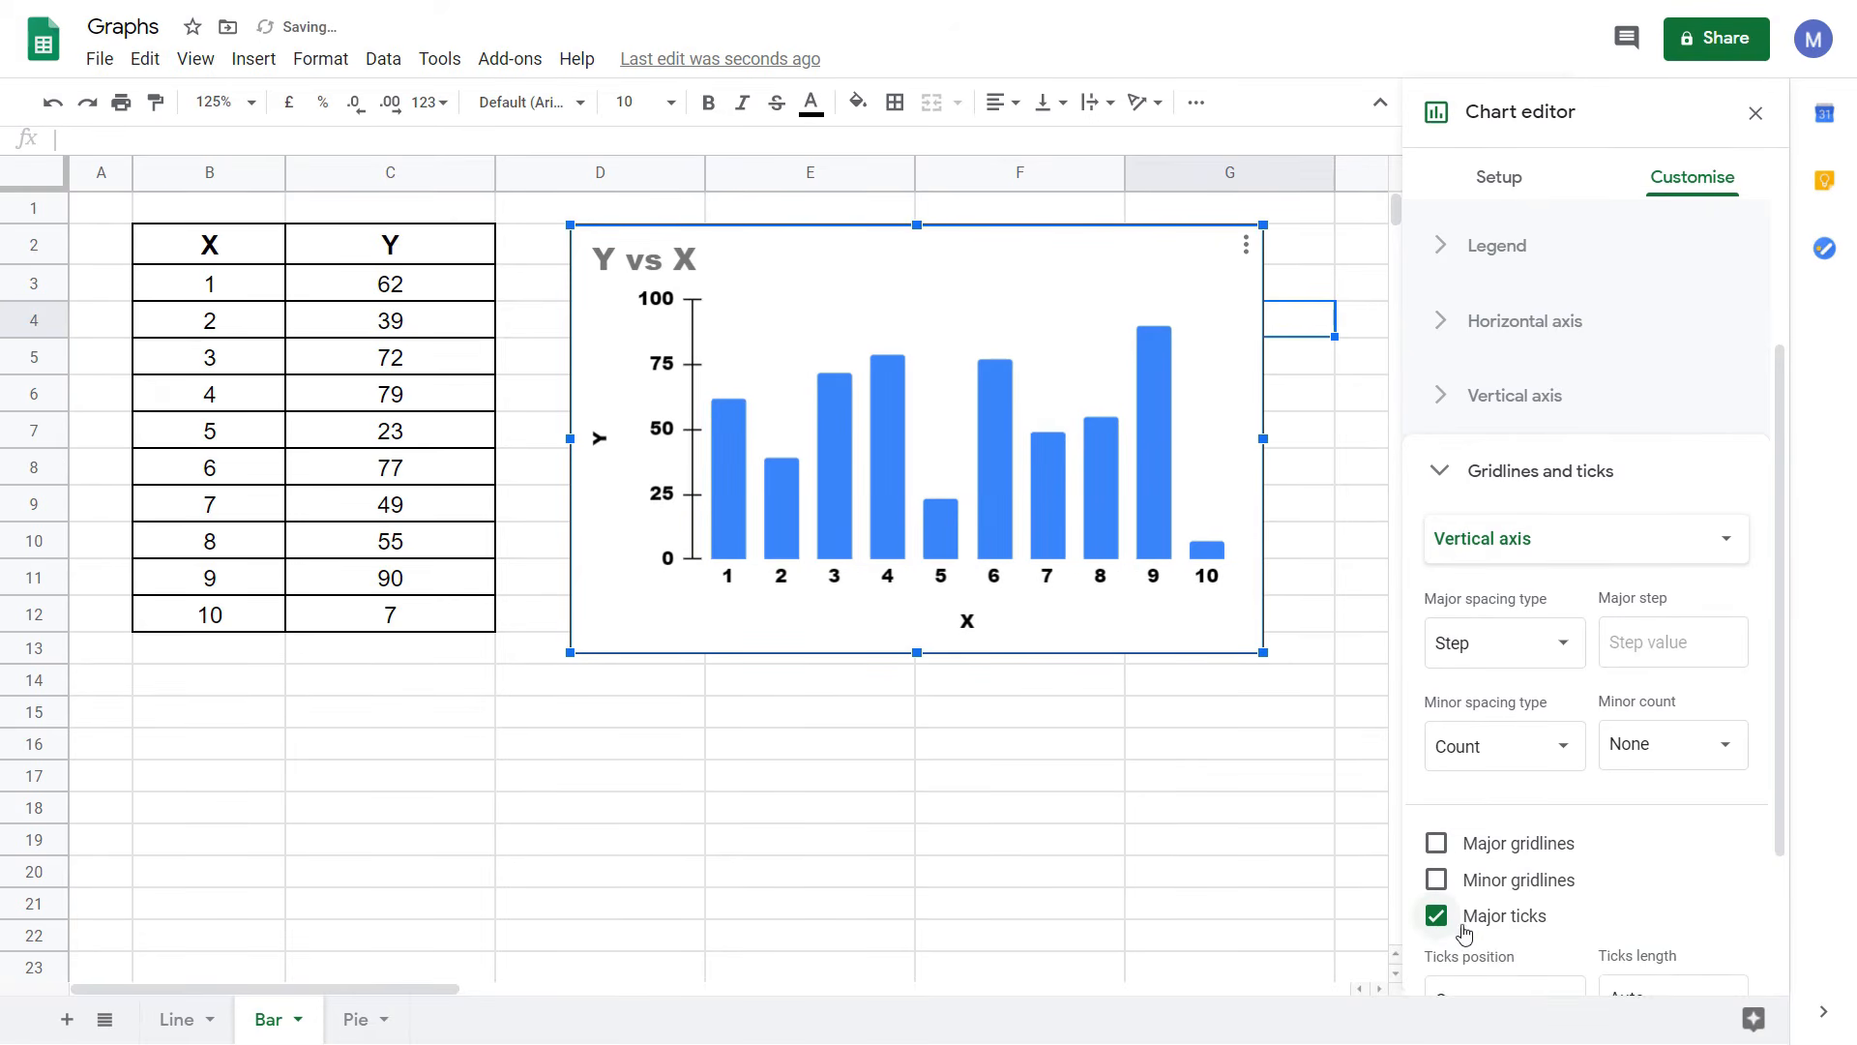
scroll(1441, 923, down, 2)
click(1433, 954)
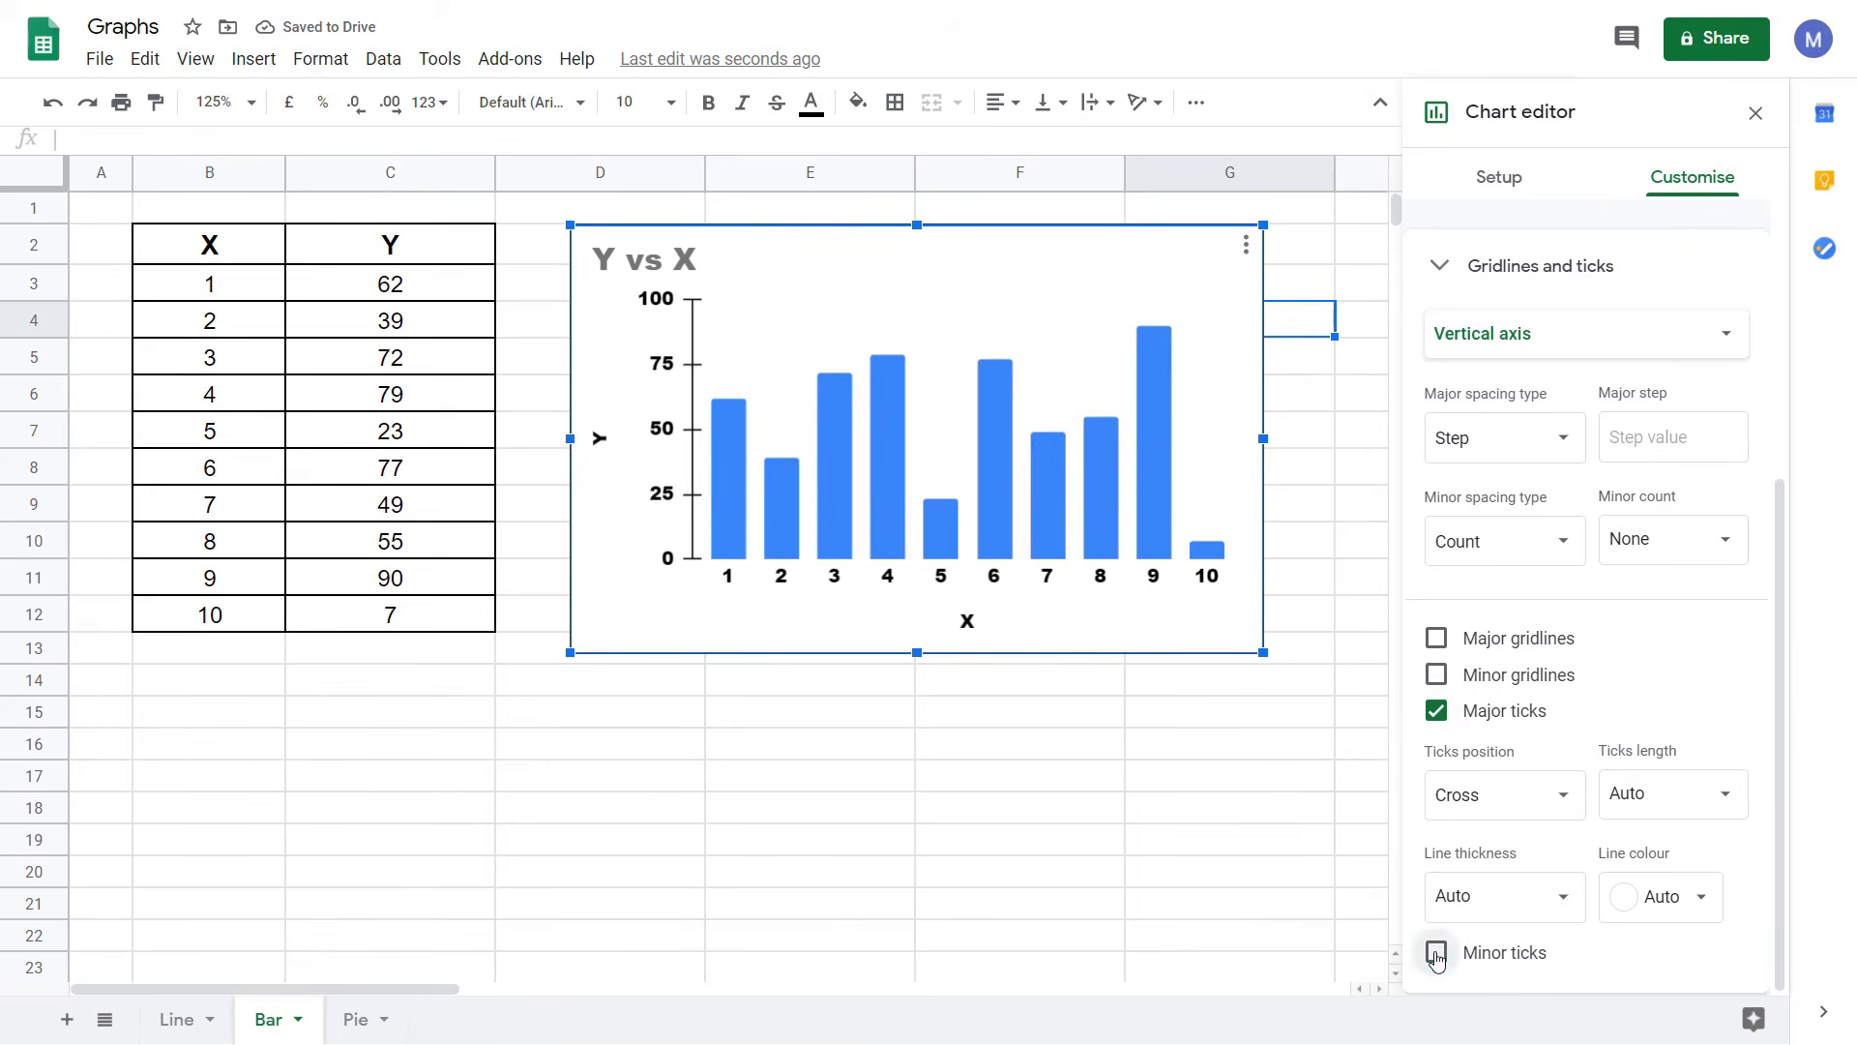
scroll(1673, 840, down, 2)
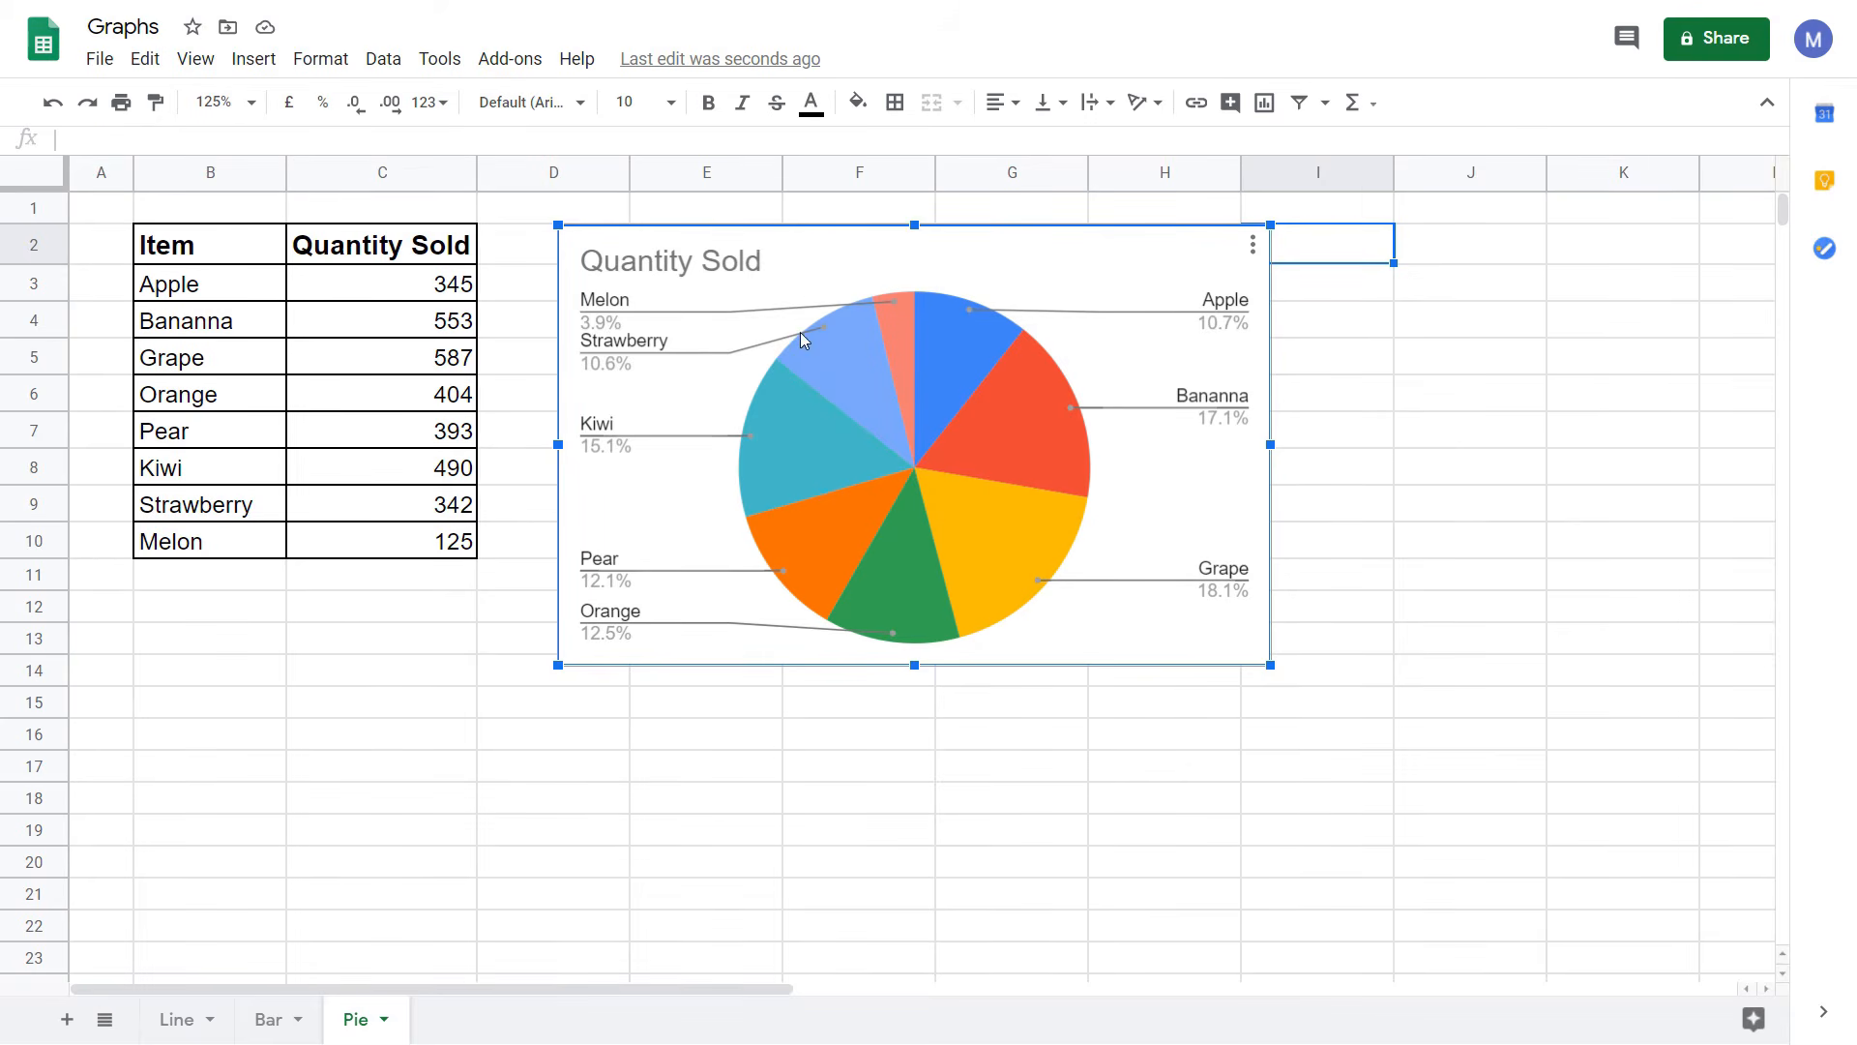
Set the legend position of the Quantity Sold pie chart to Right
mouse_move(797, 447)
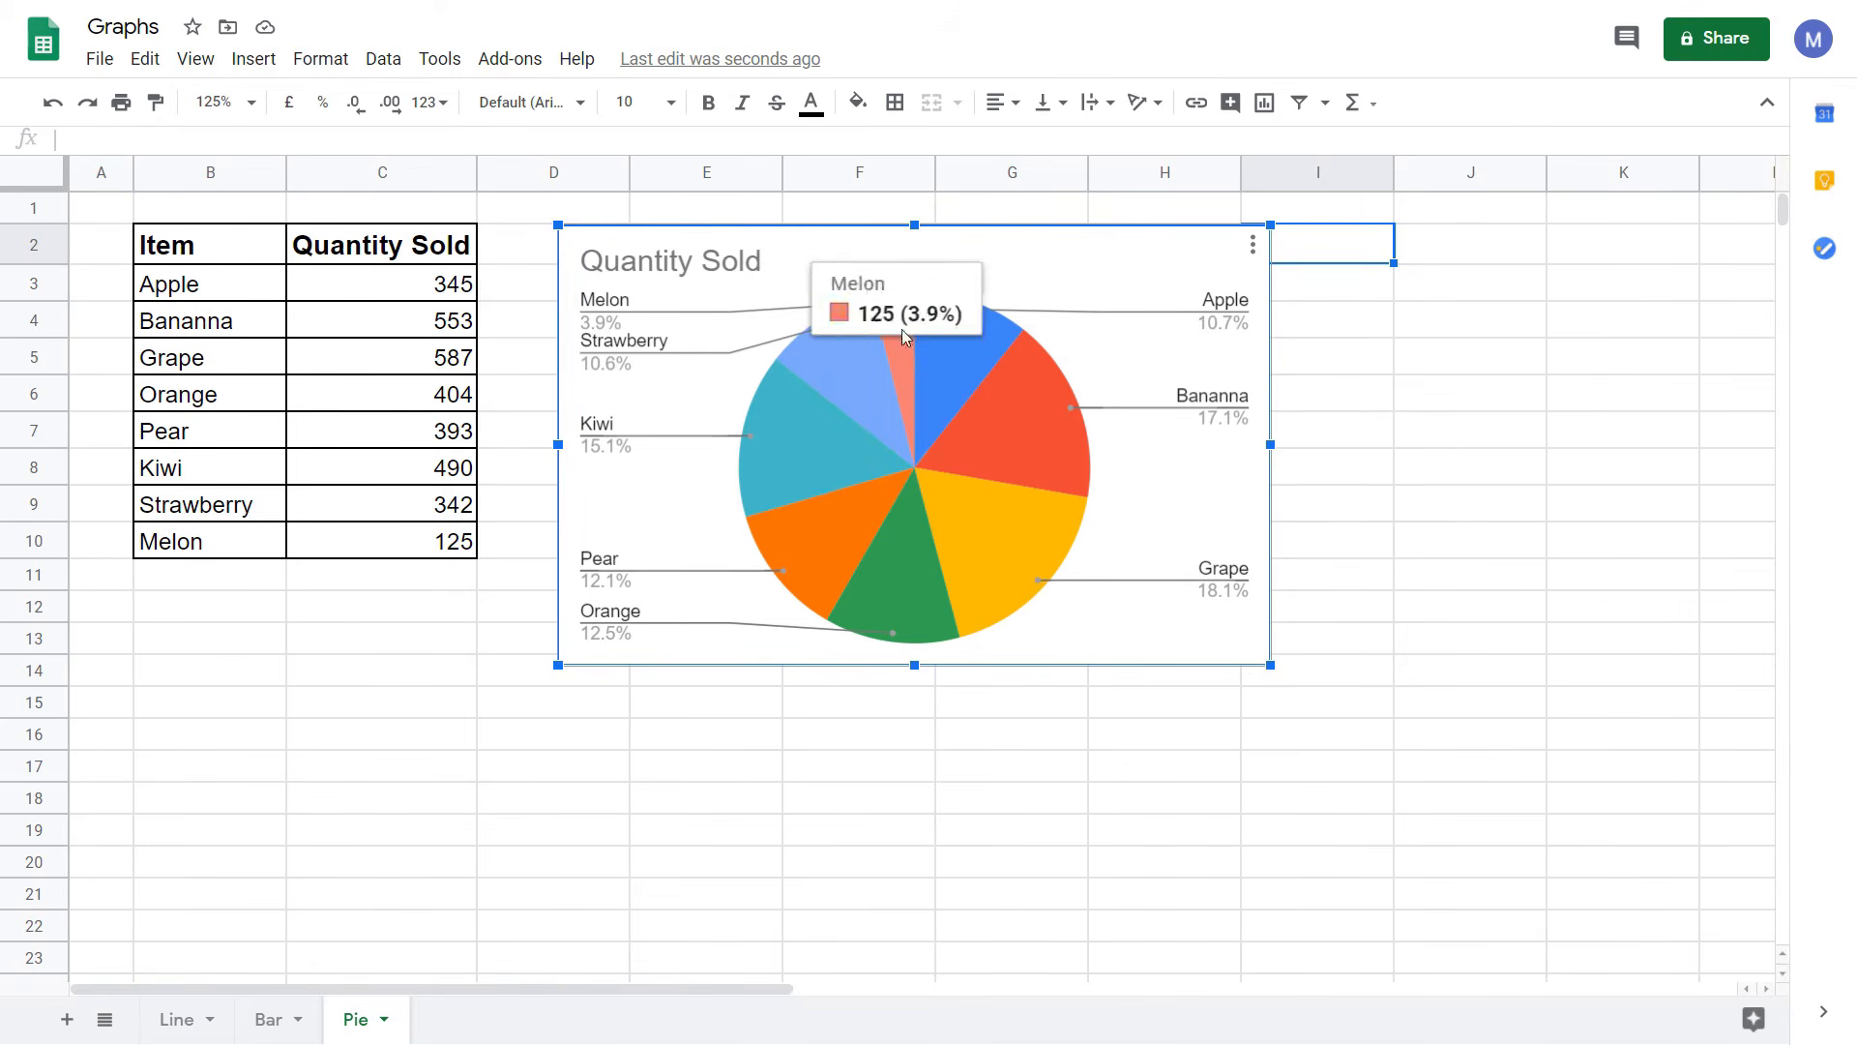
mouse_move(997, 616)
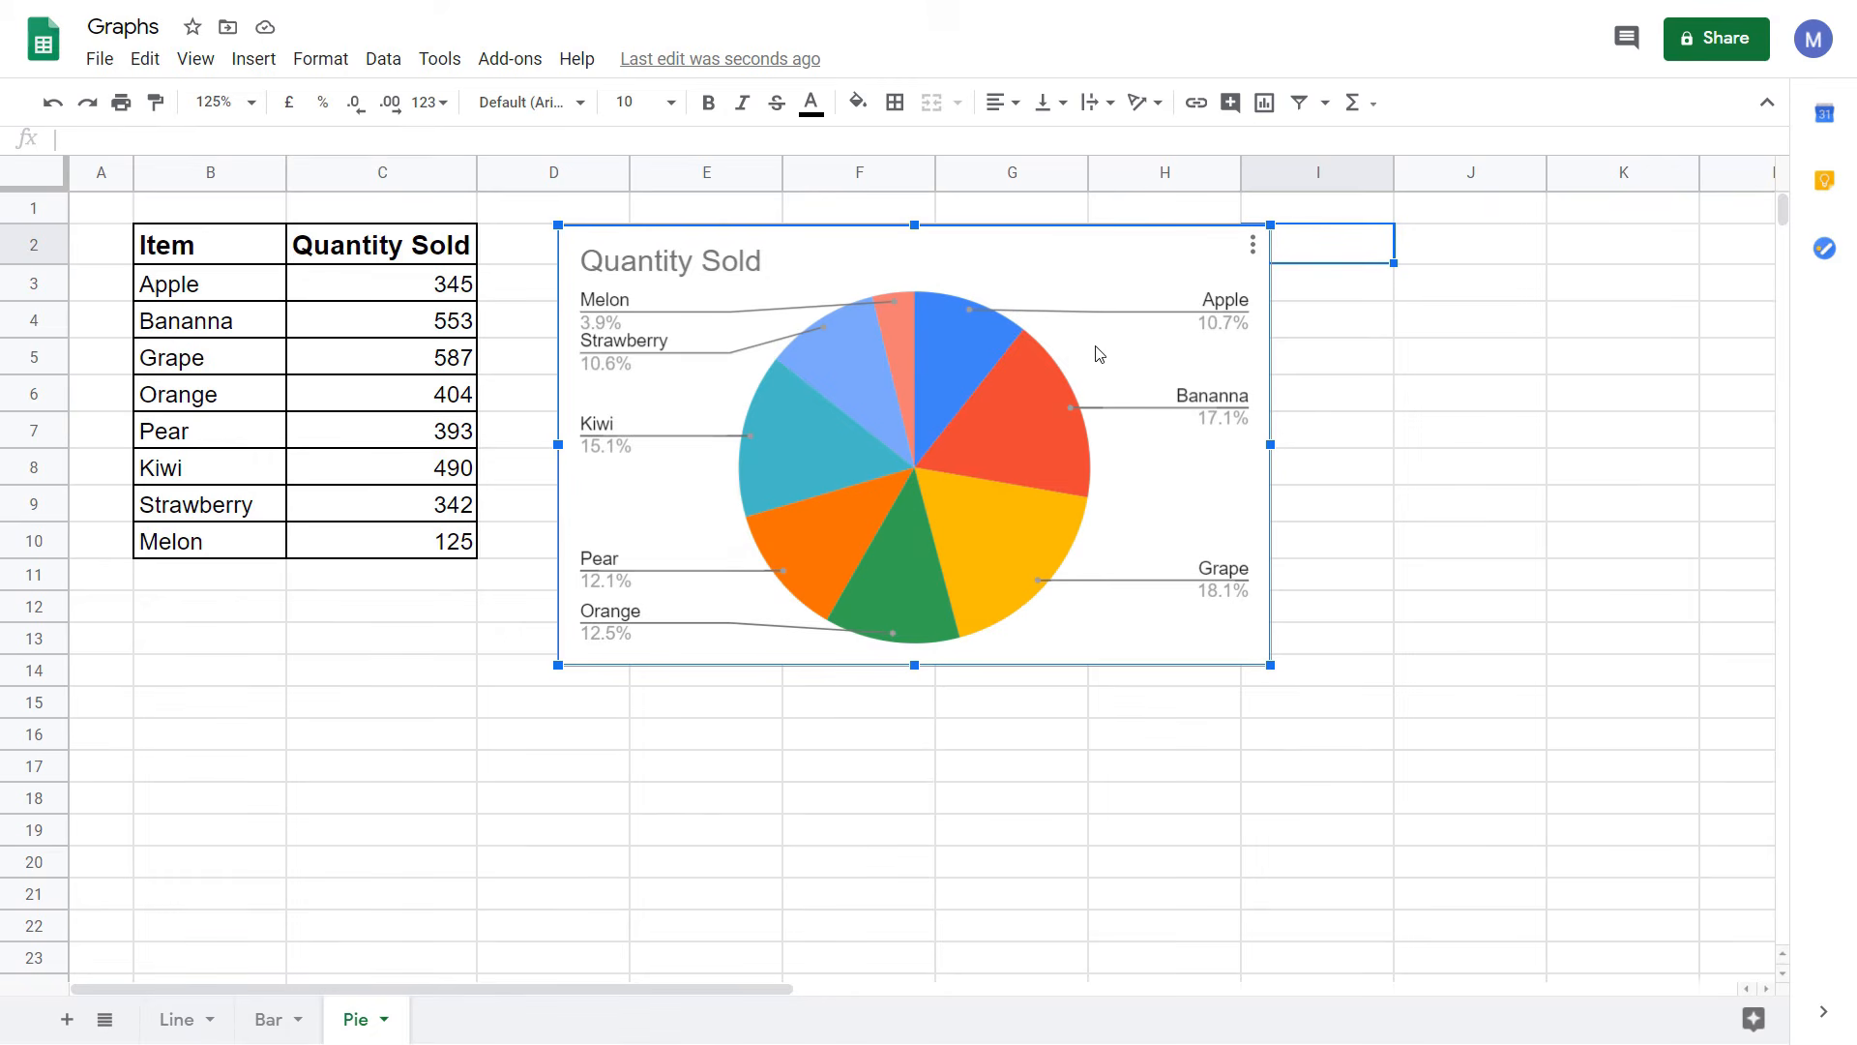
right_click(1076, 281)
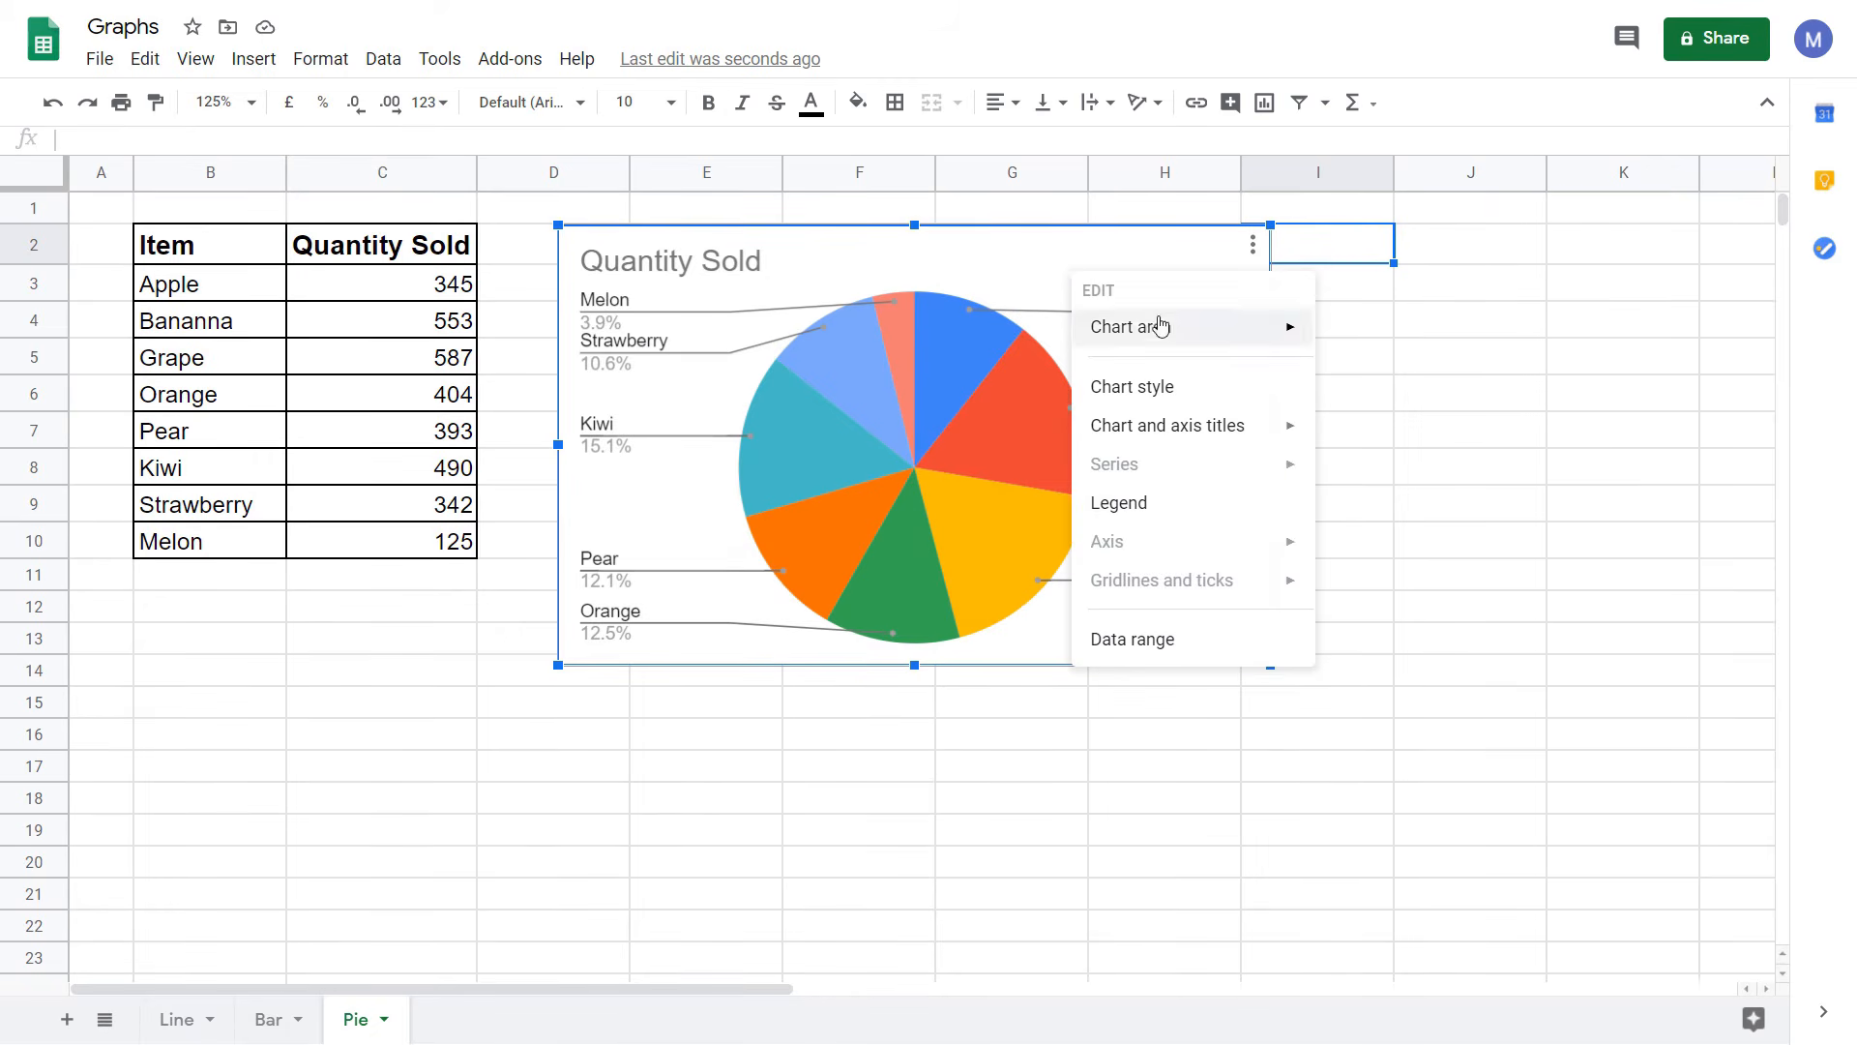
click(1144, 504)
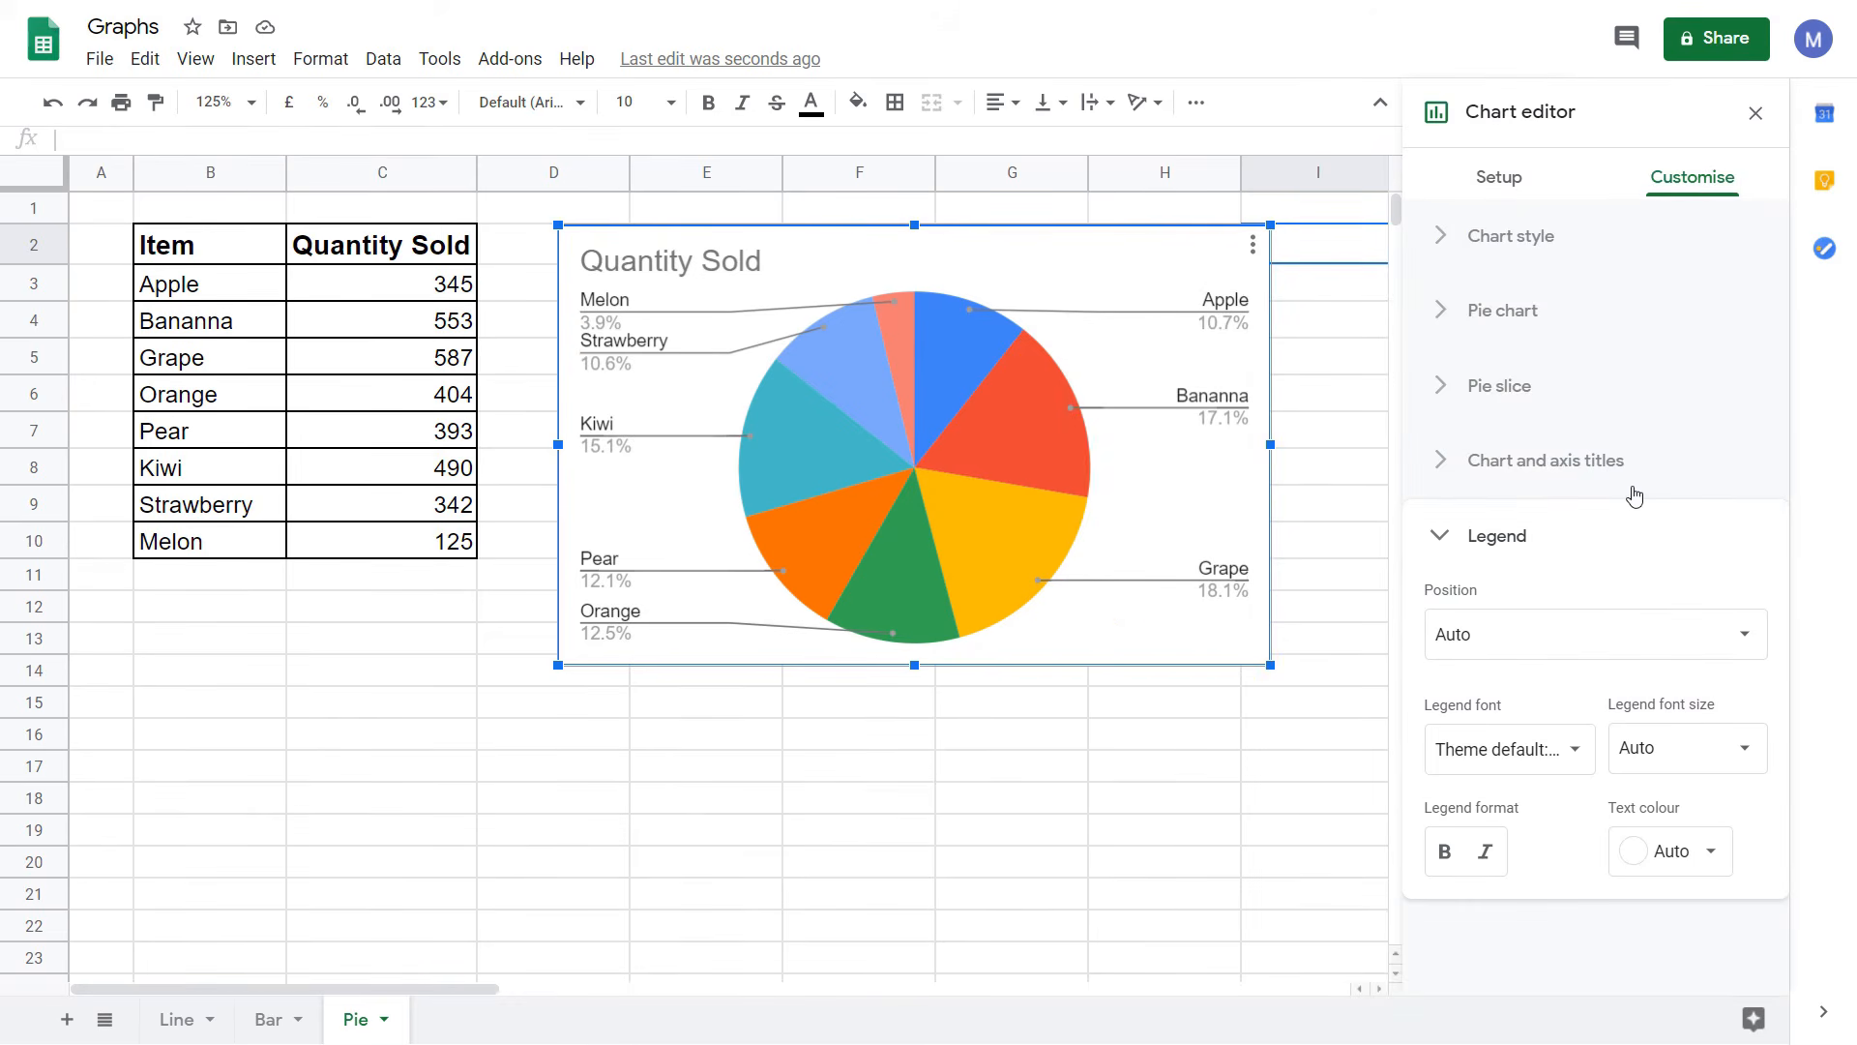
click(1557, 647)
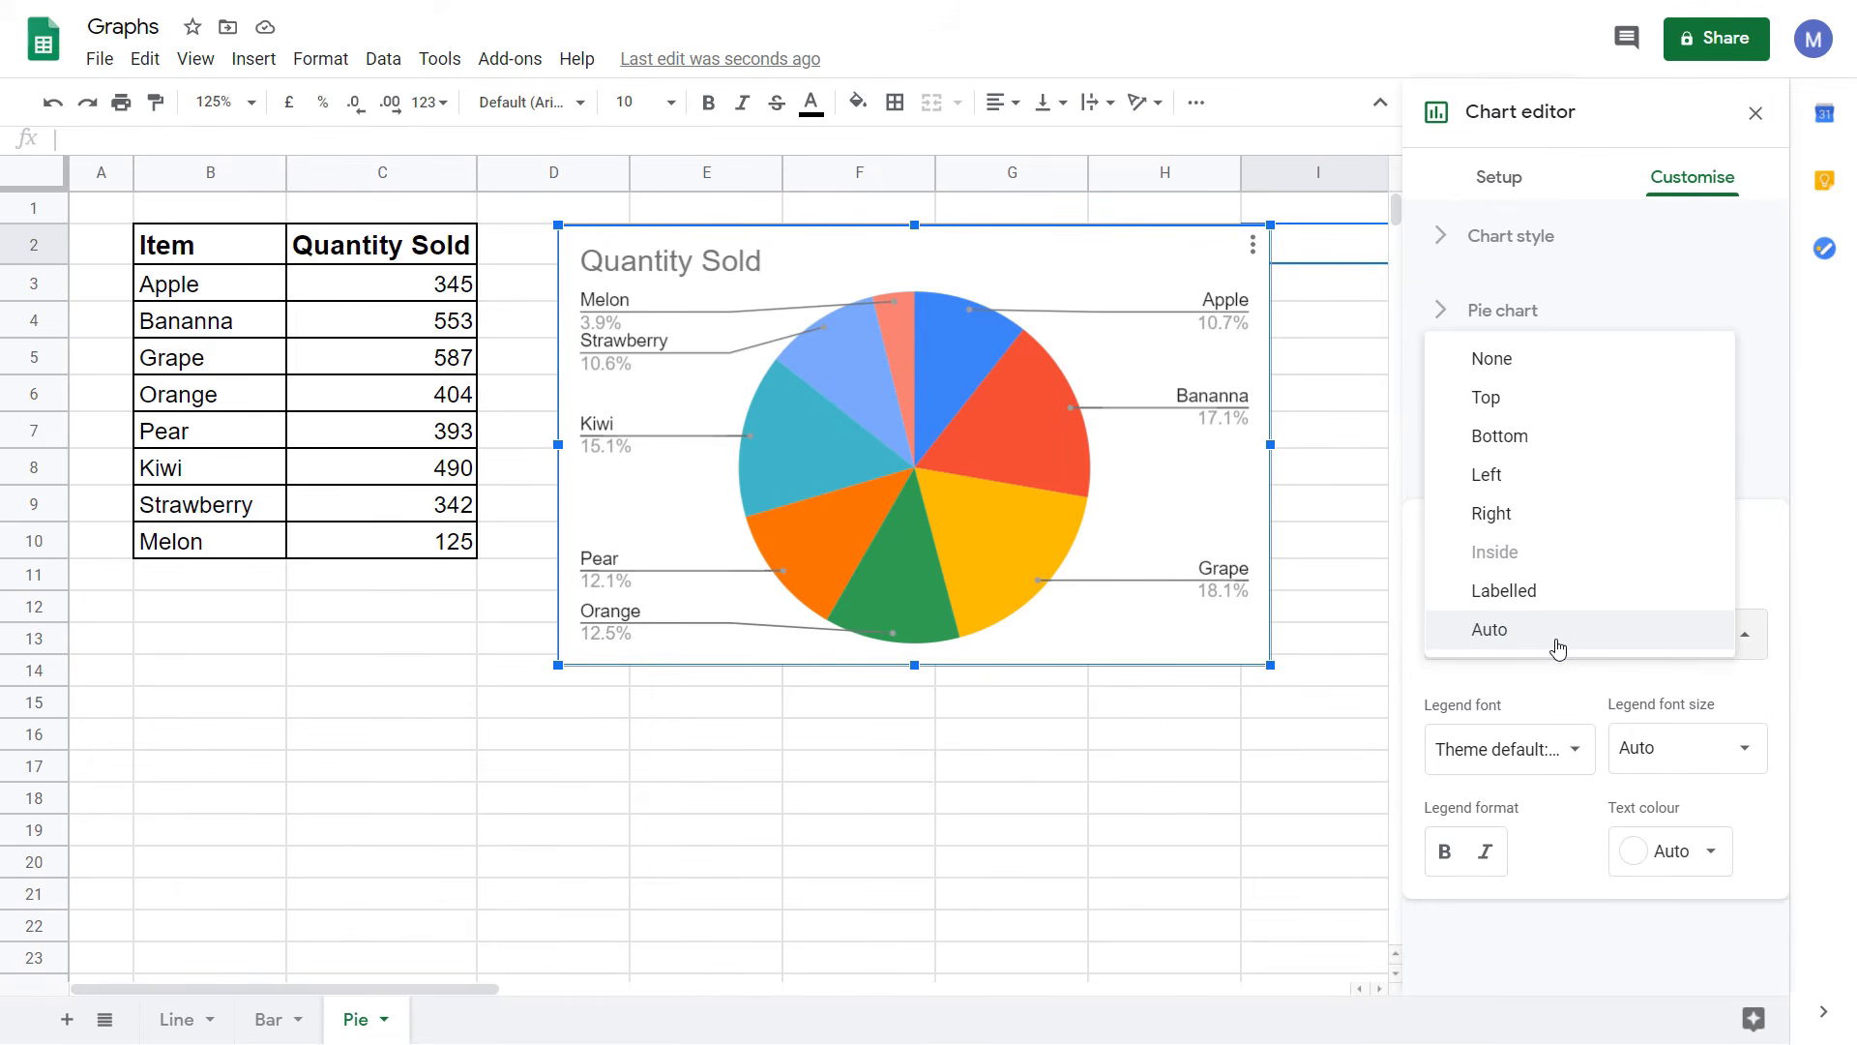
click(1557, 630)
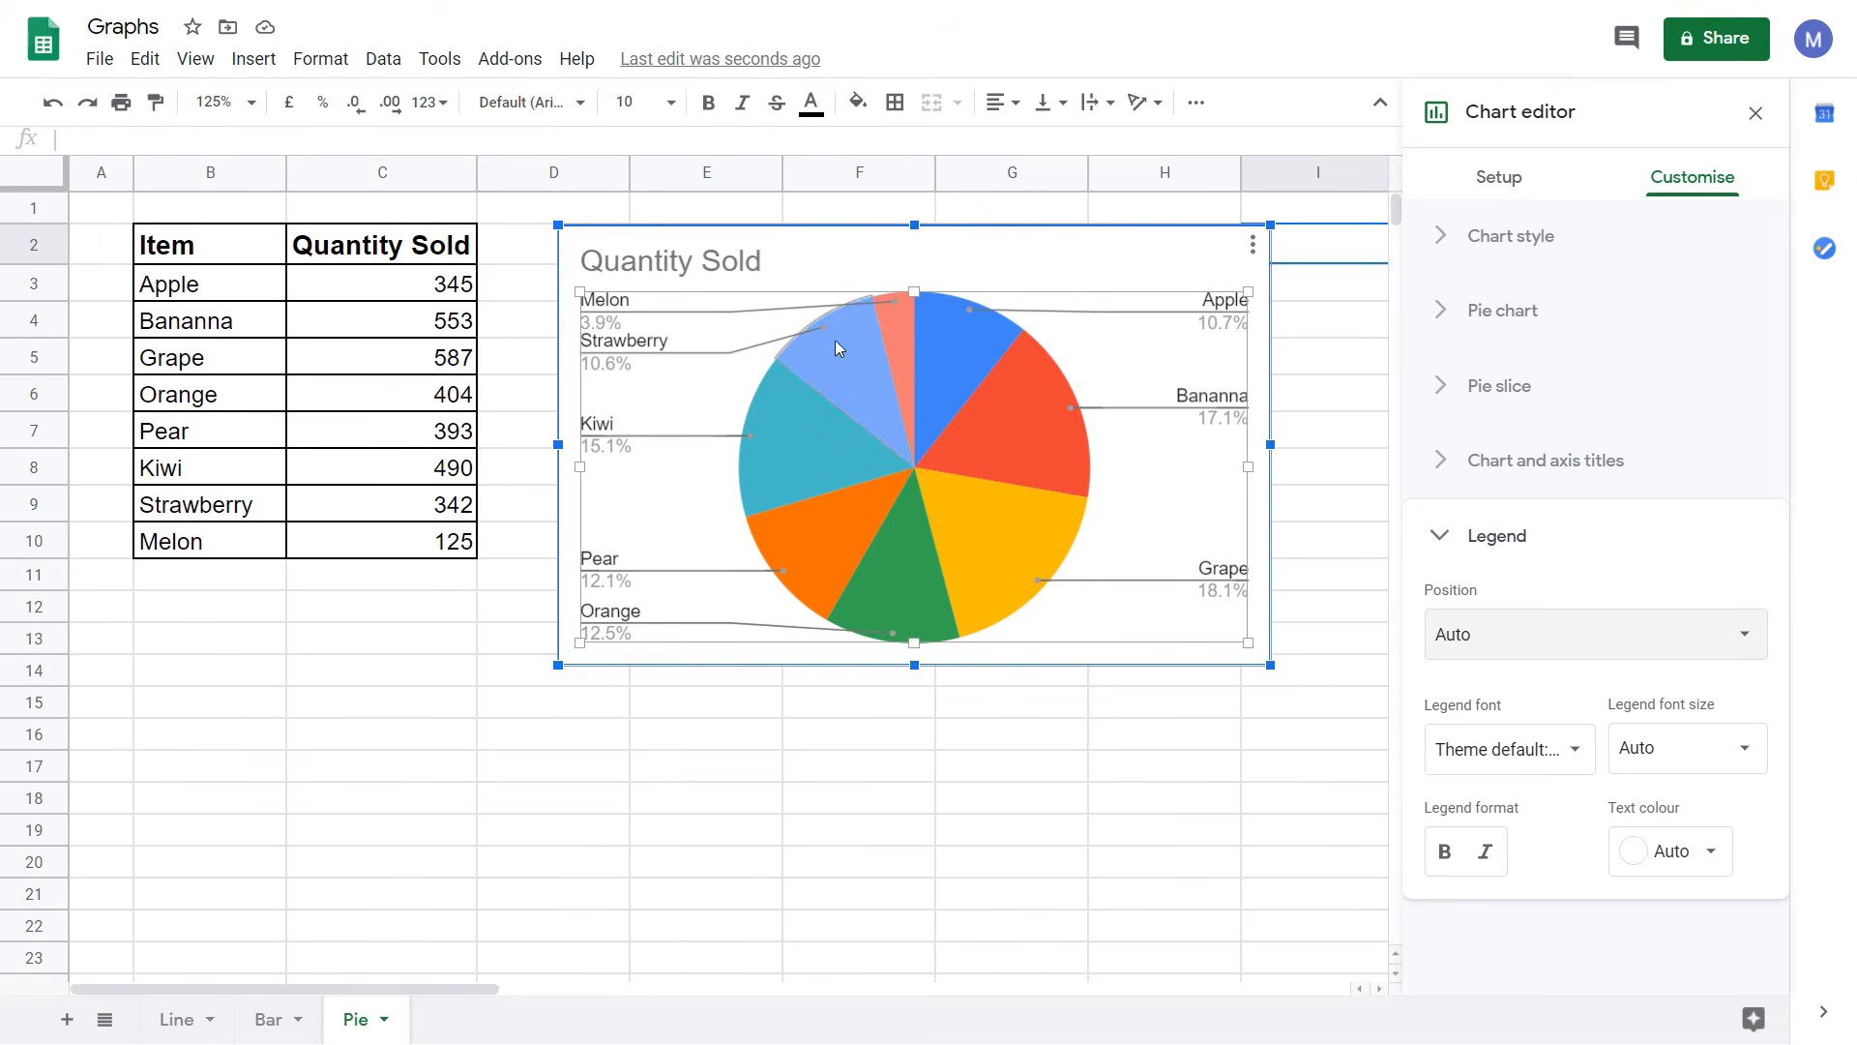
click(1662, 643)
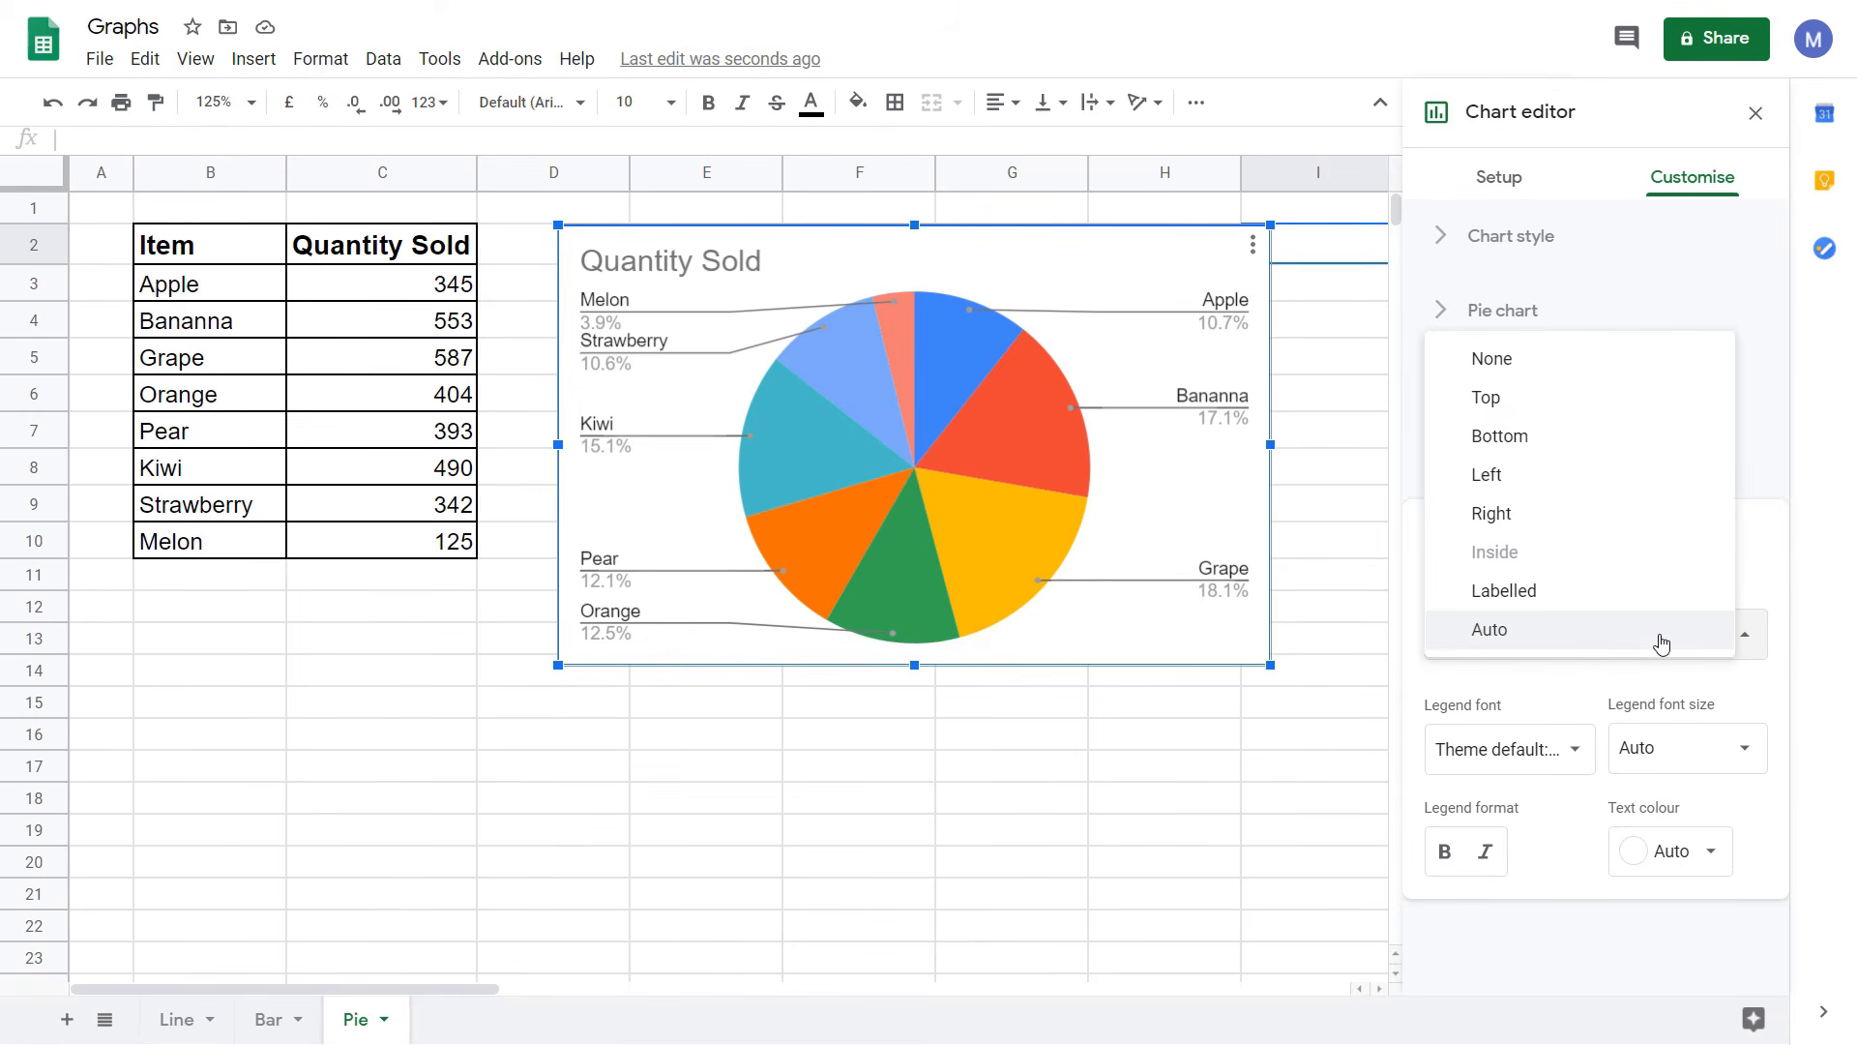
click(1547, 520)
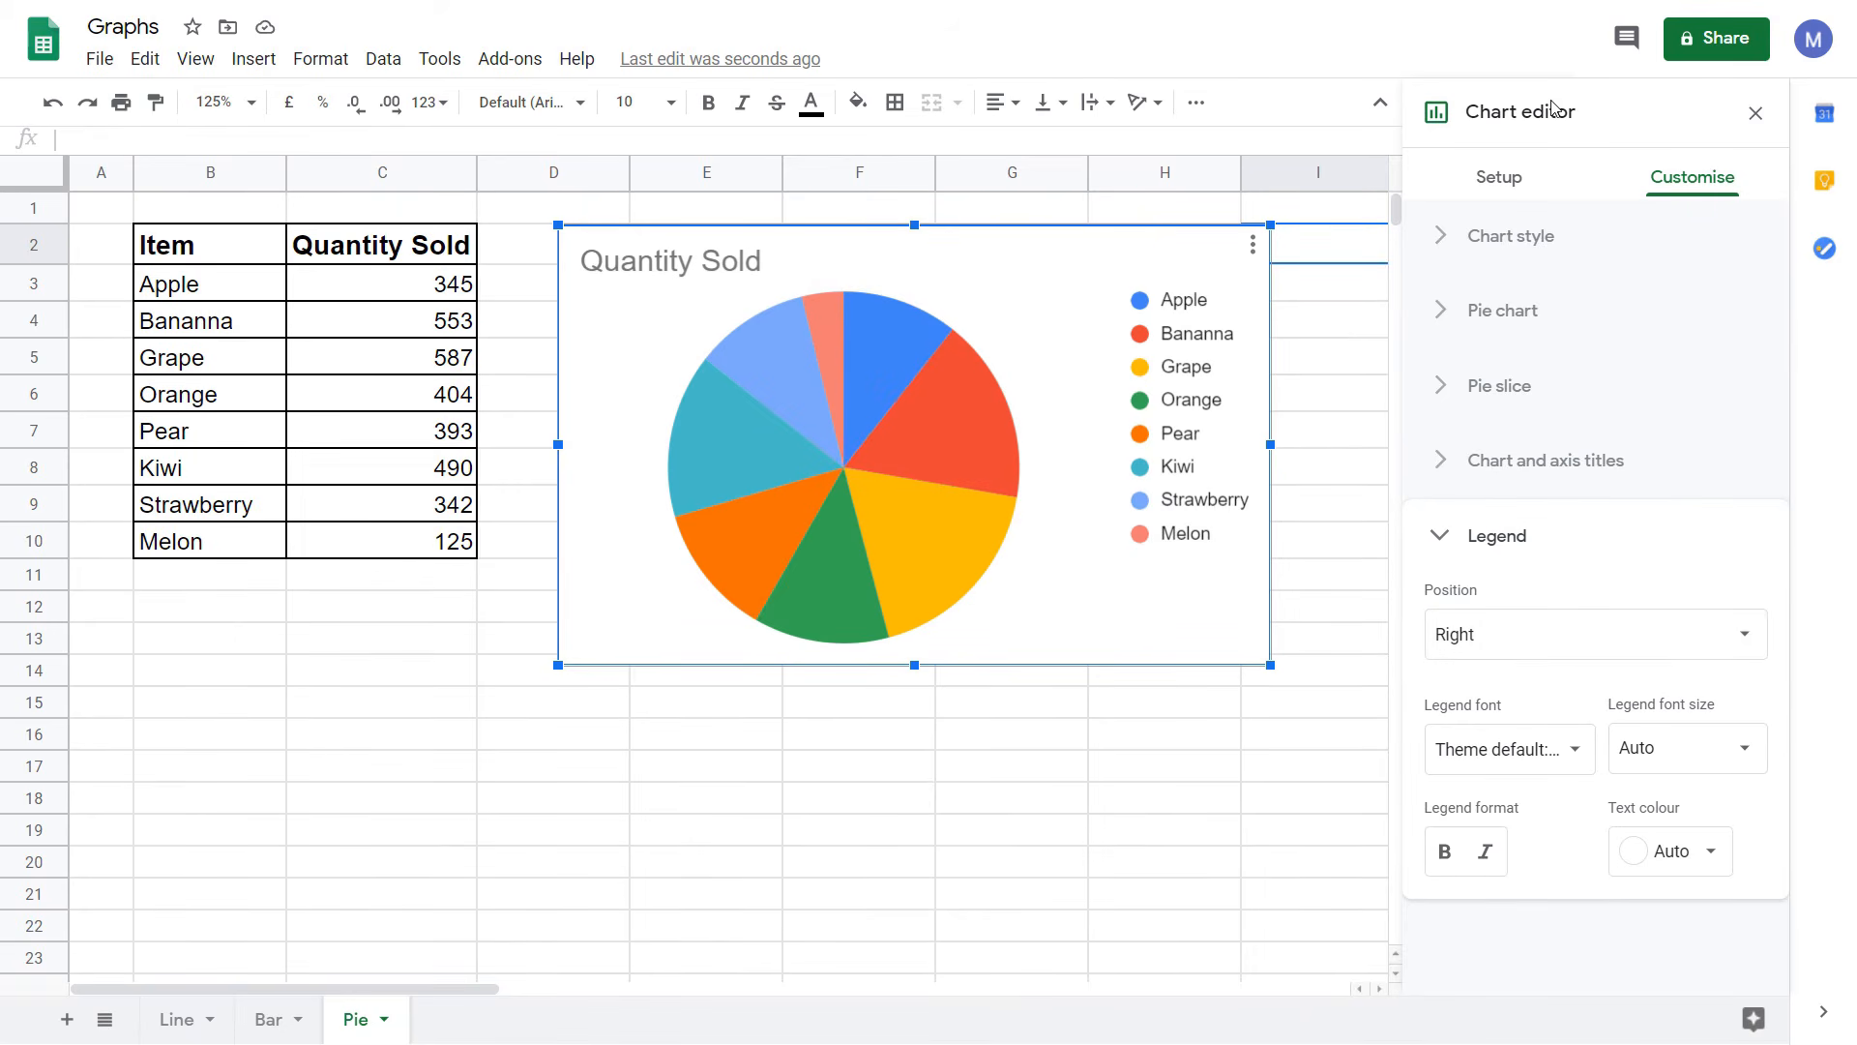
Set the Quantity Sold pie chart's doughnut hole to 25%
click(1480, 311)
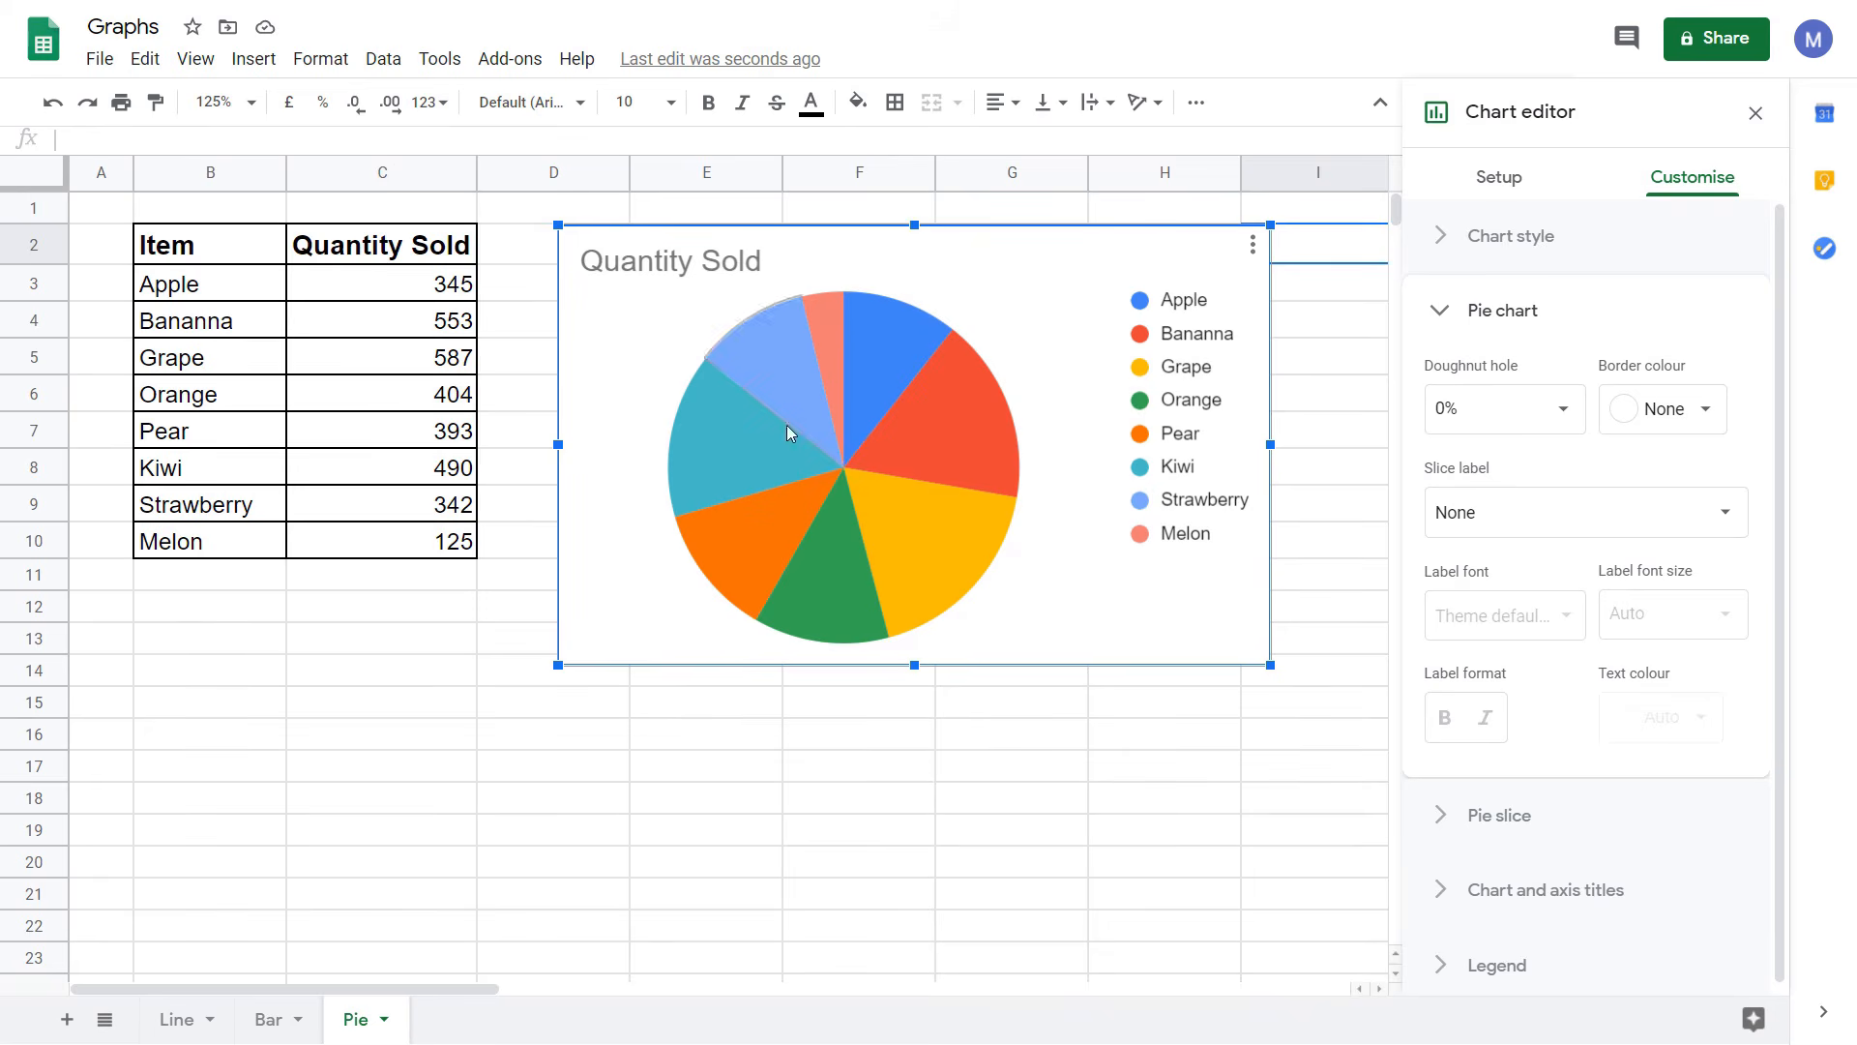
click(1581, 416)
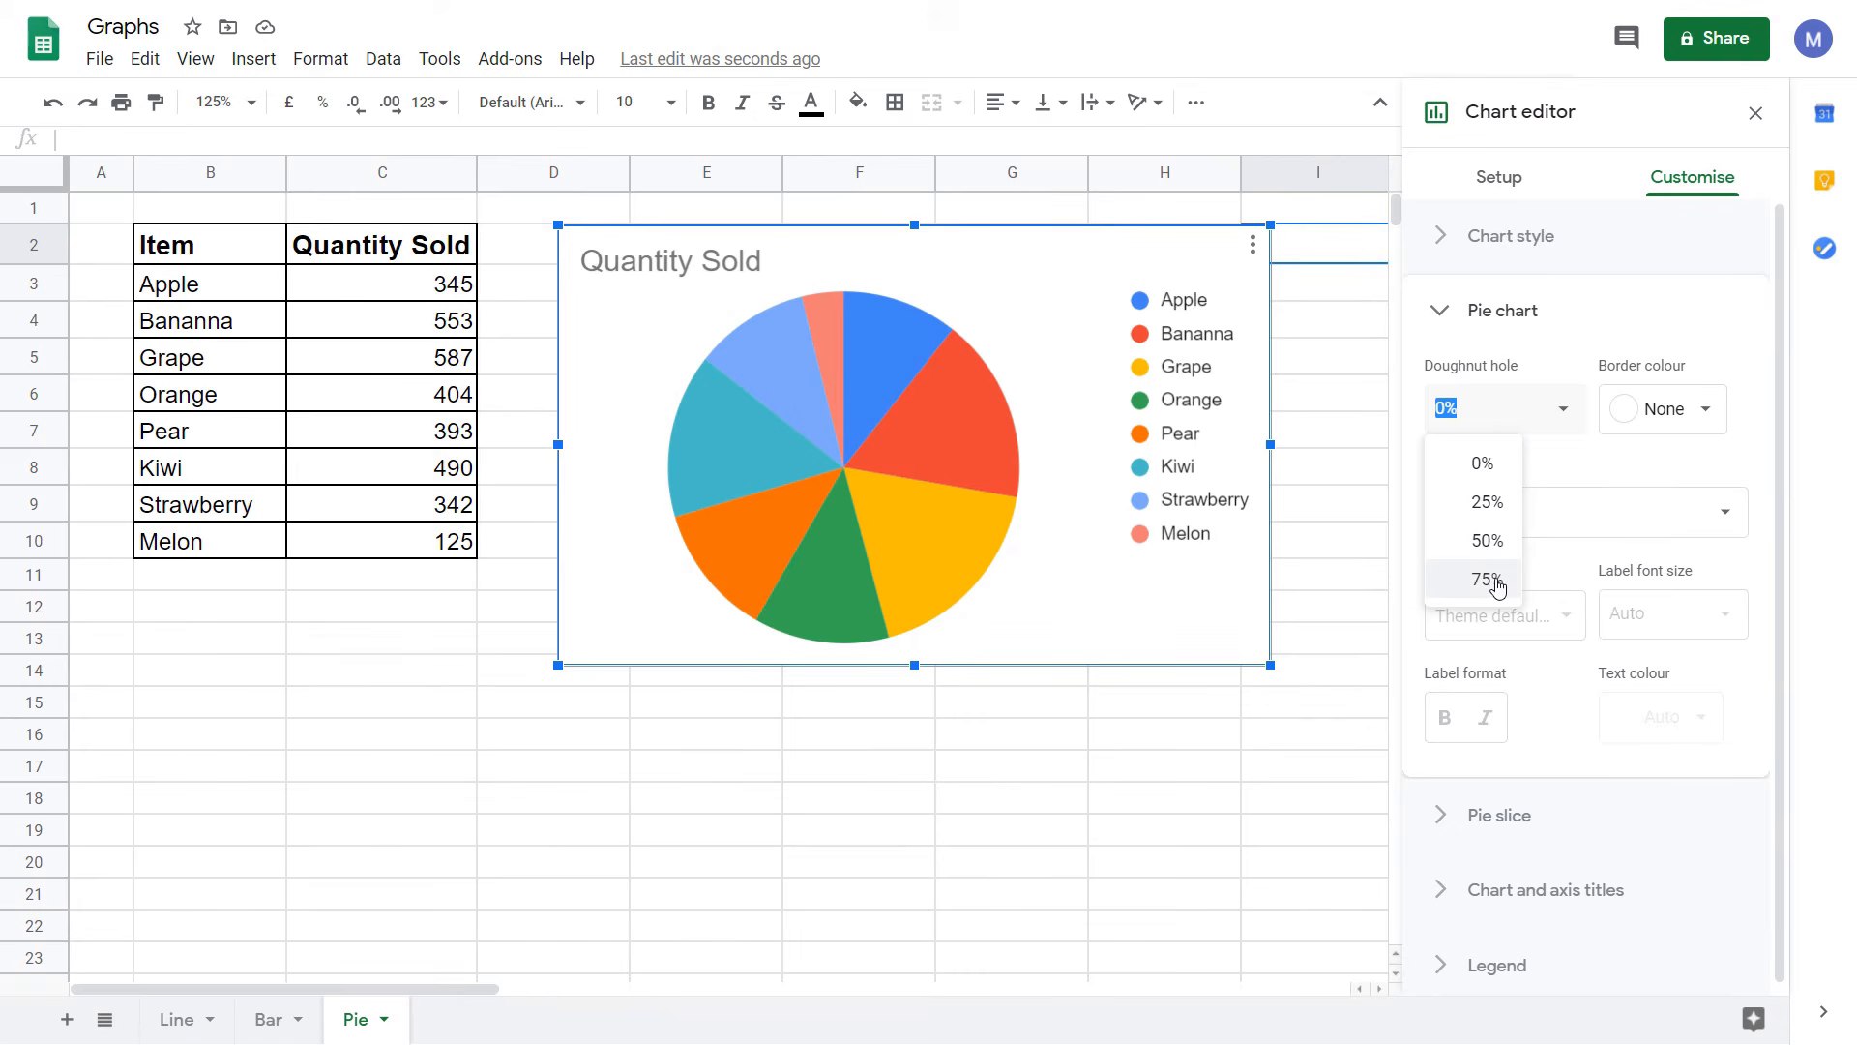
click(1487, 505)
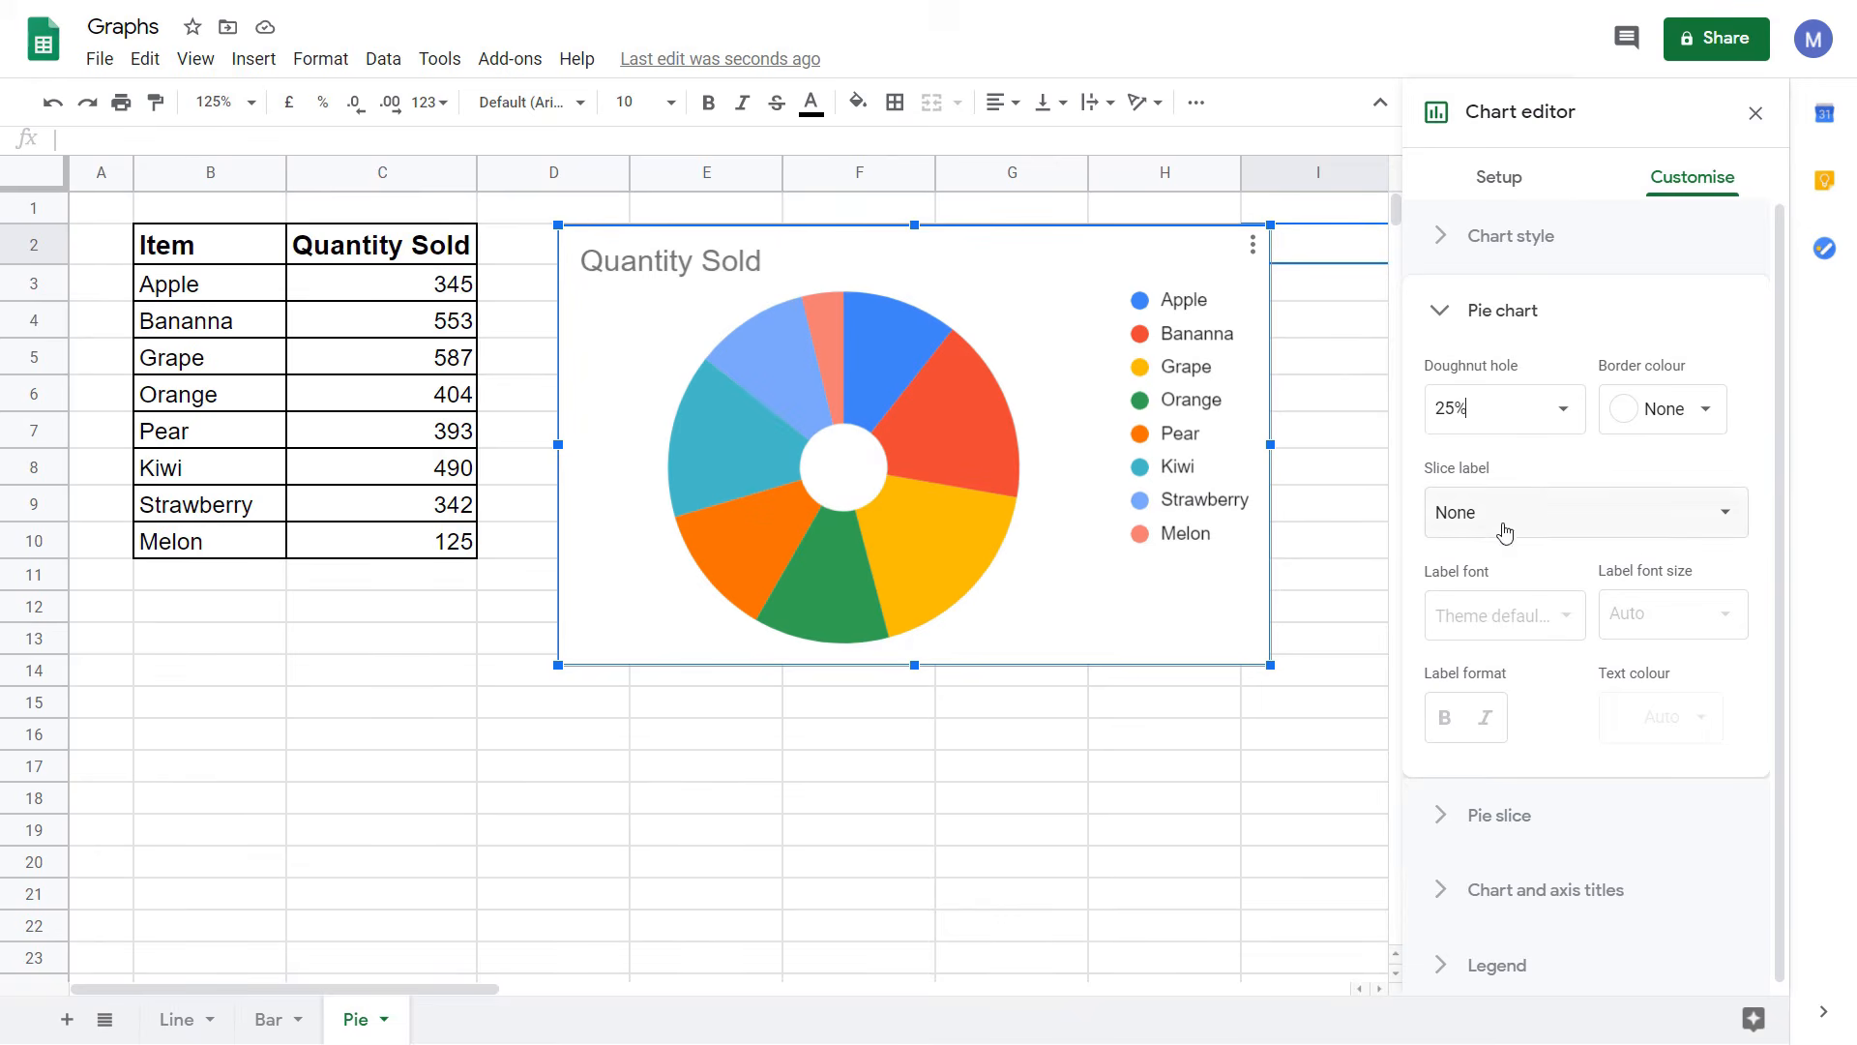
Give the pie chart's slices a black border and set their slice label to Percentage
click(1668, 414)
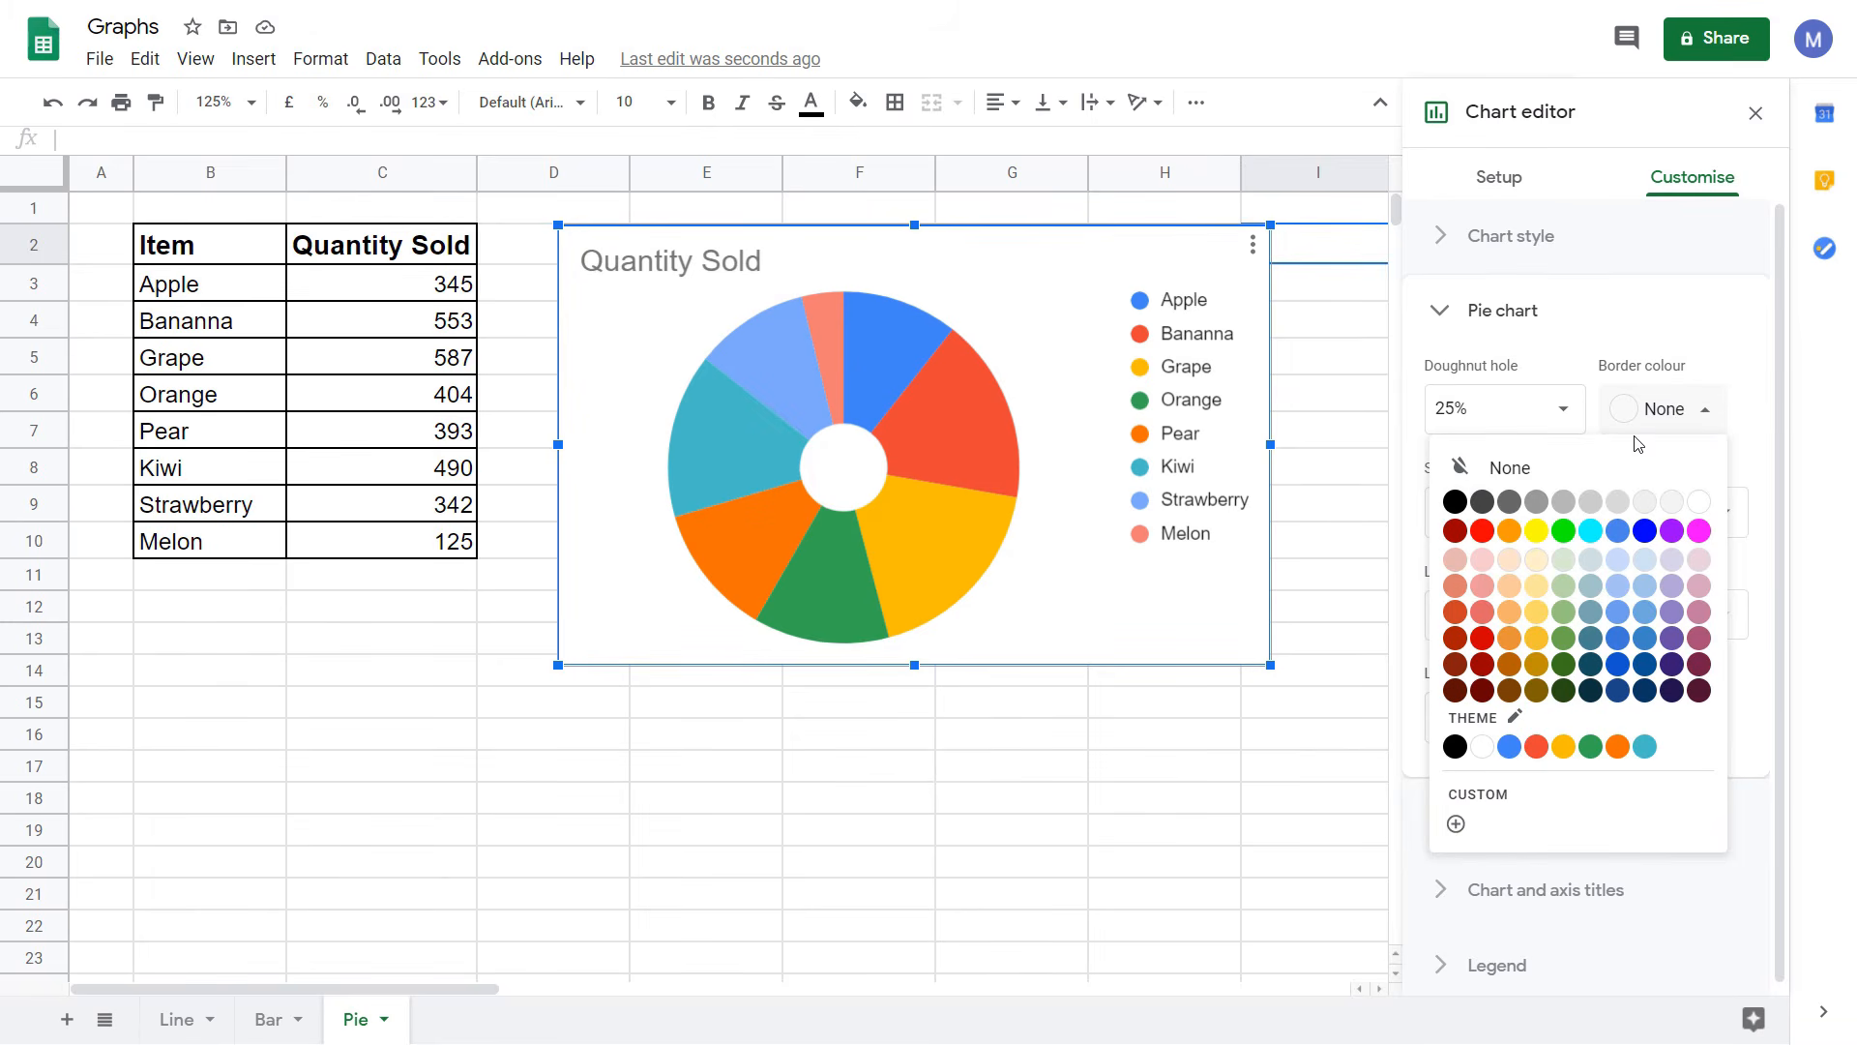
click(1464, 507)
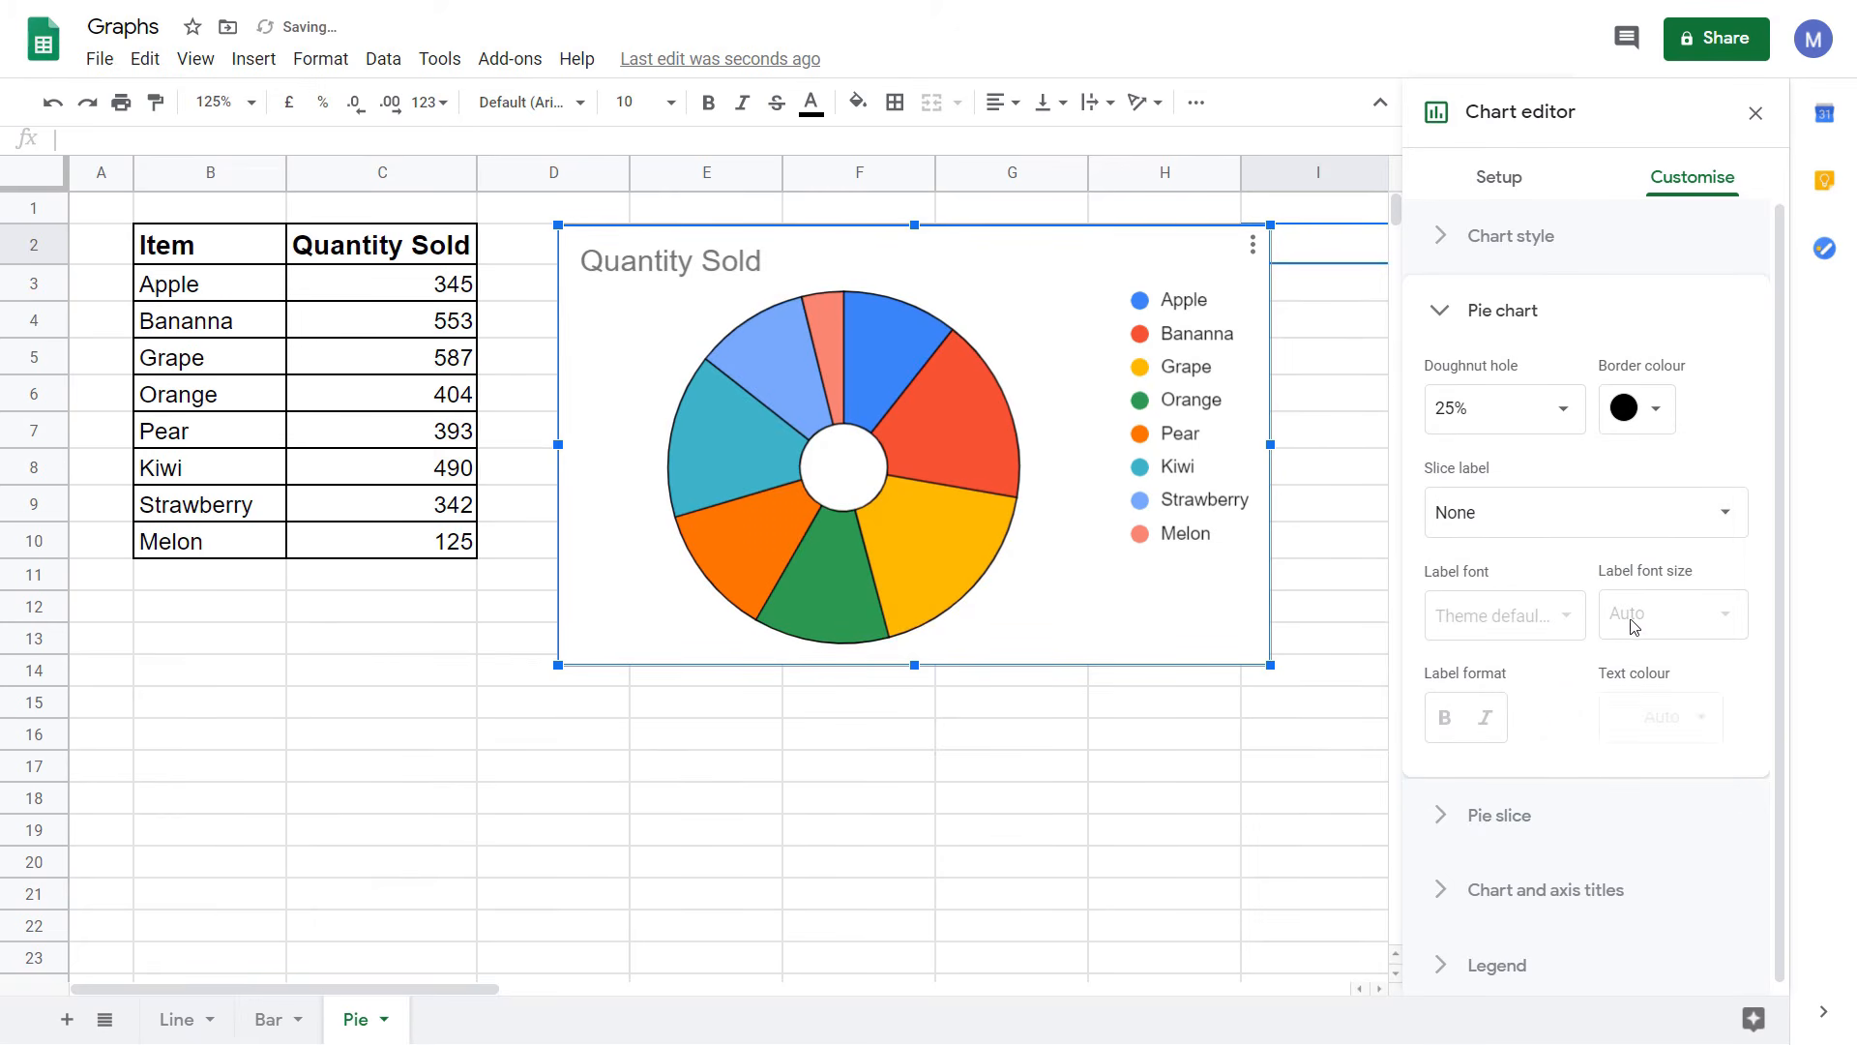
click(1557, 528)
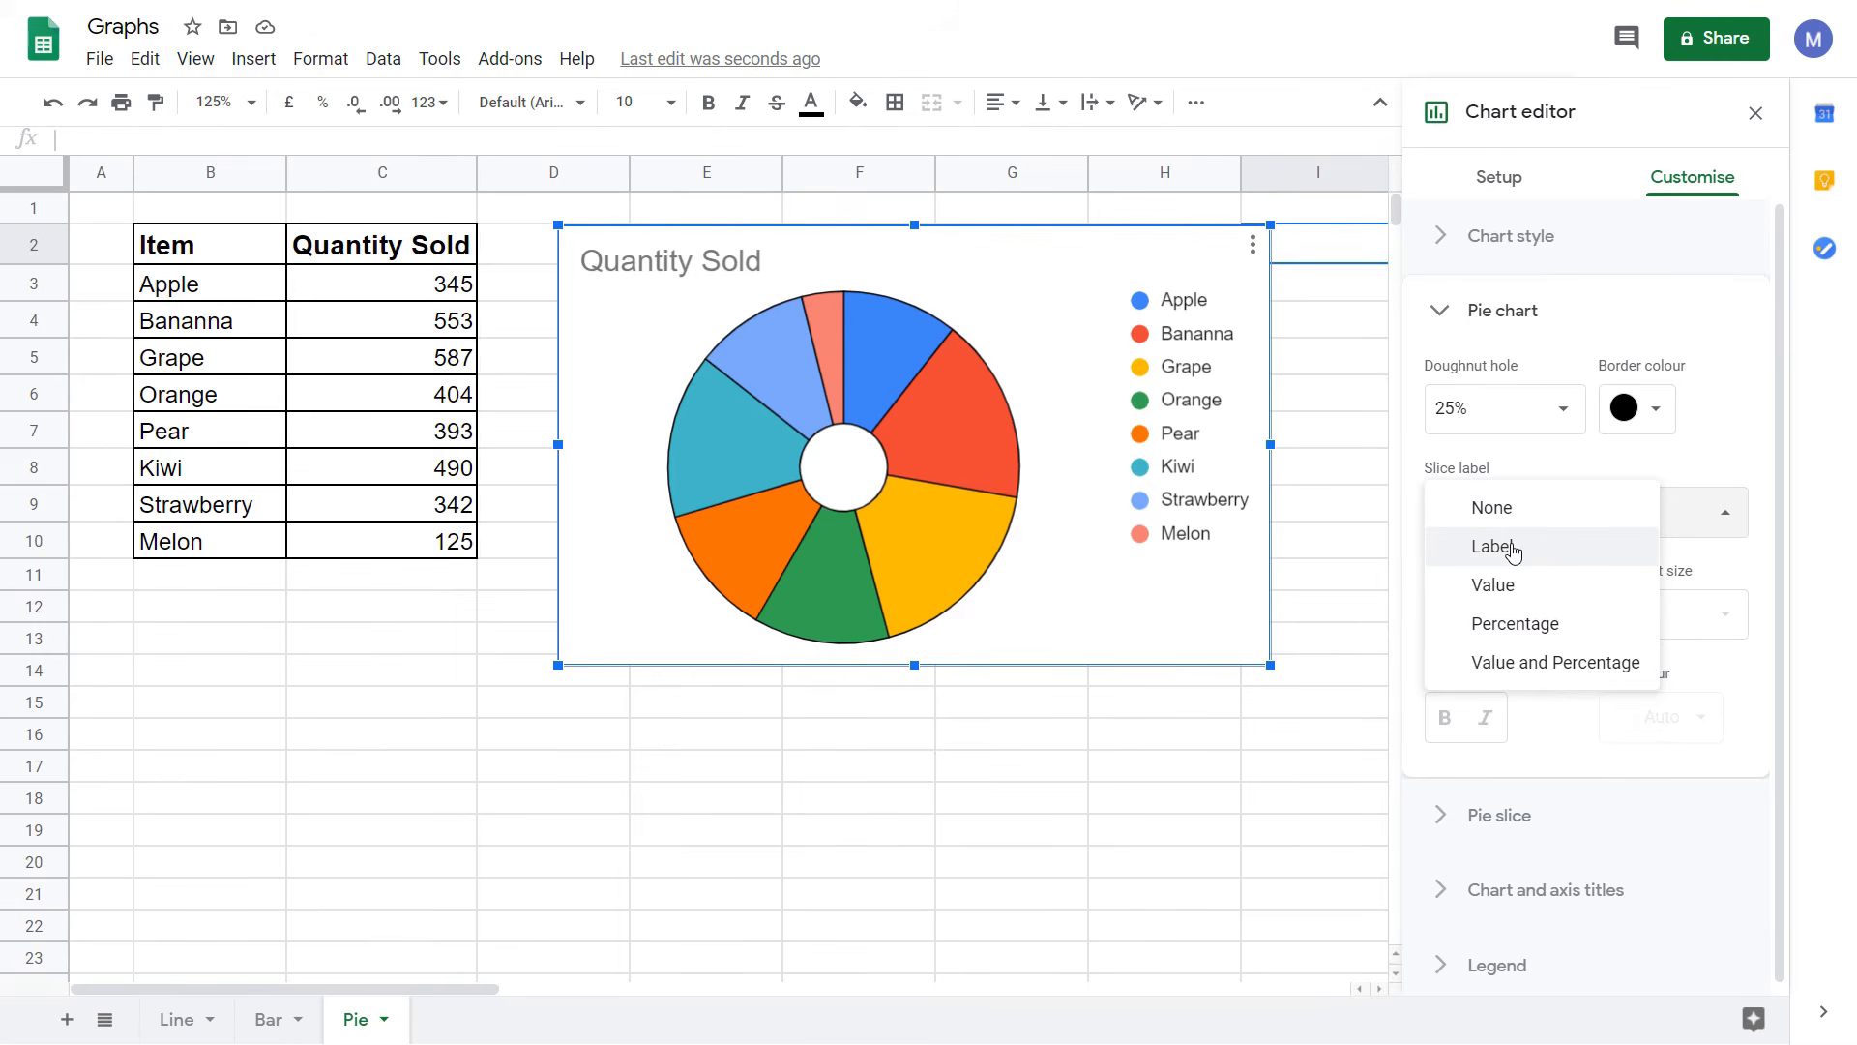
click(1523, 629)
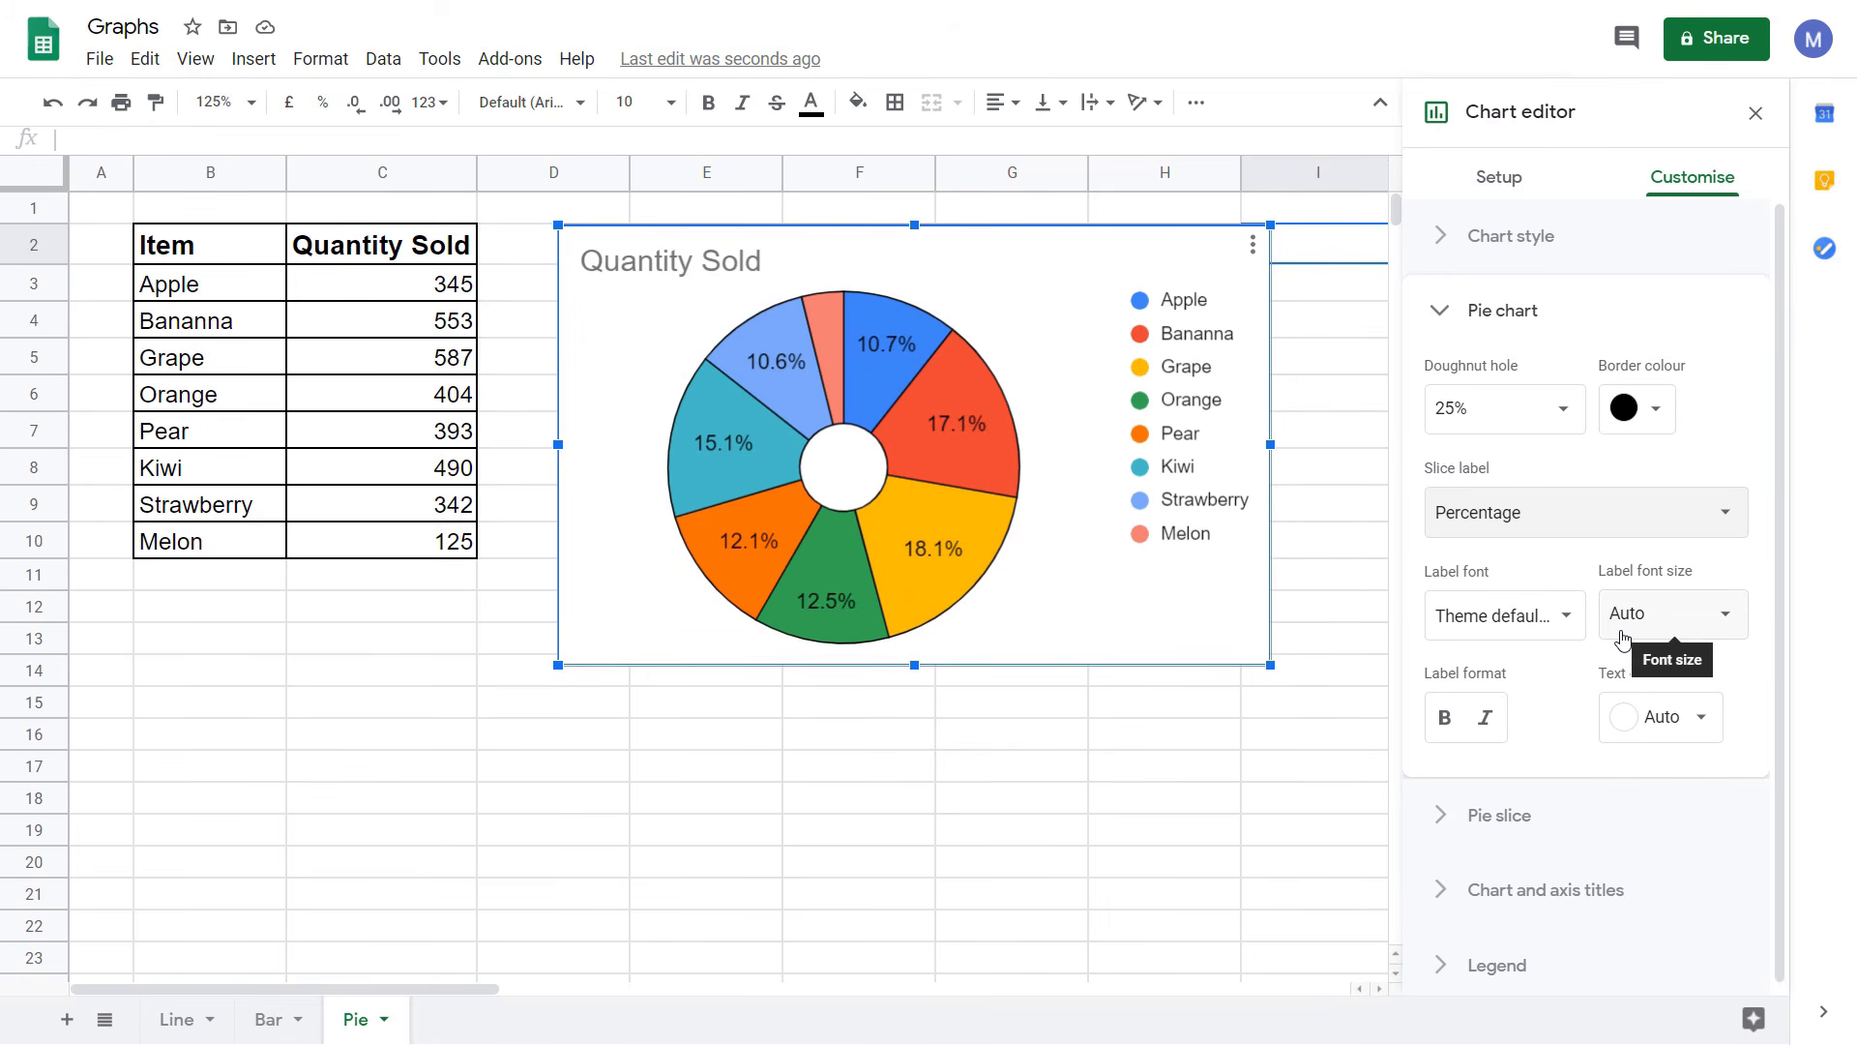
Recolour the Bananna pie slice yellow and set its distance from centre to 25%
scroll(1622, 638, down, 1)
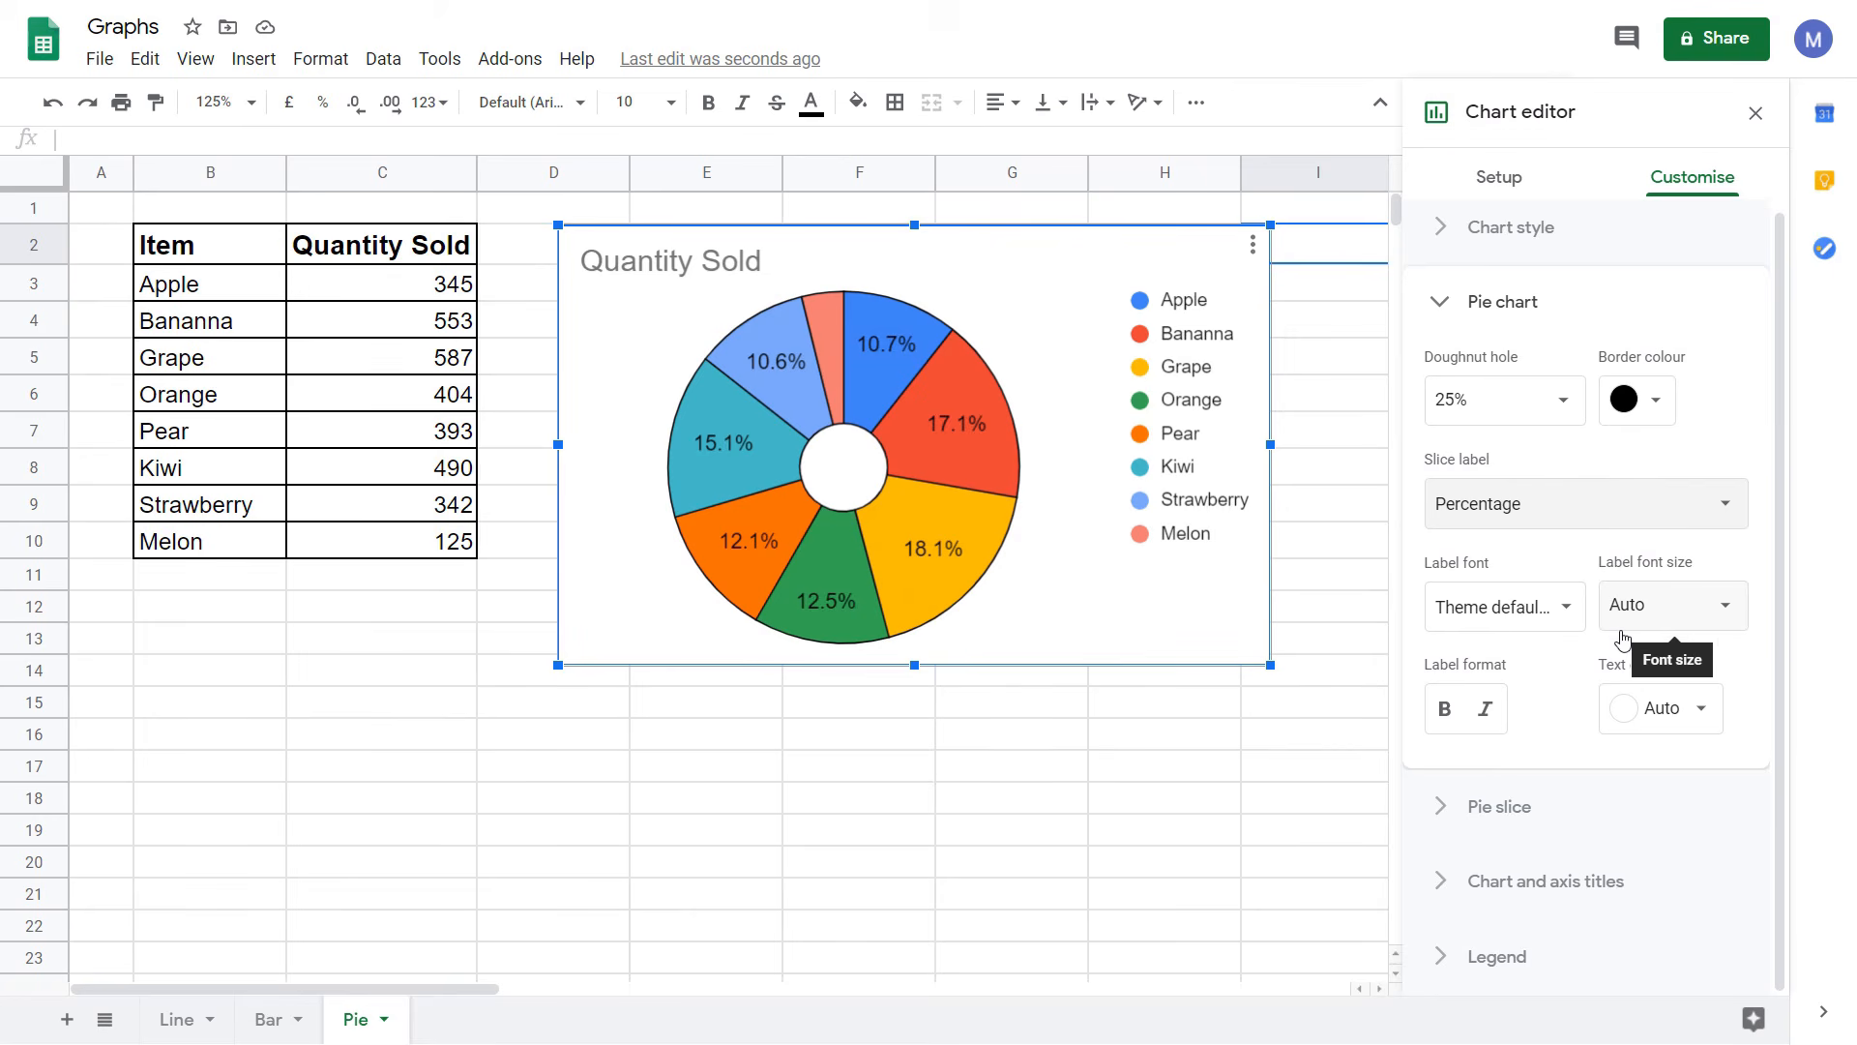
click(1454, 817)
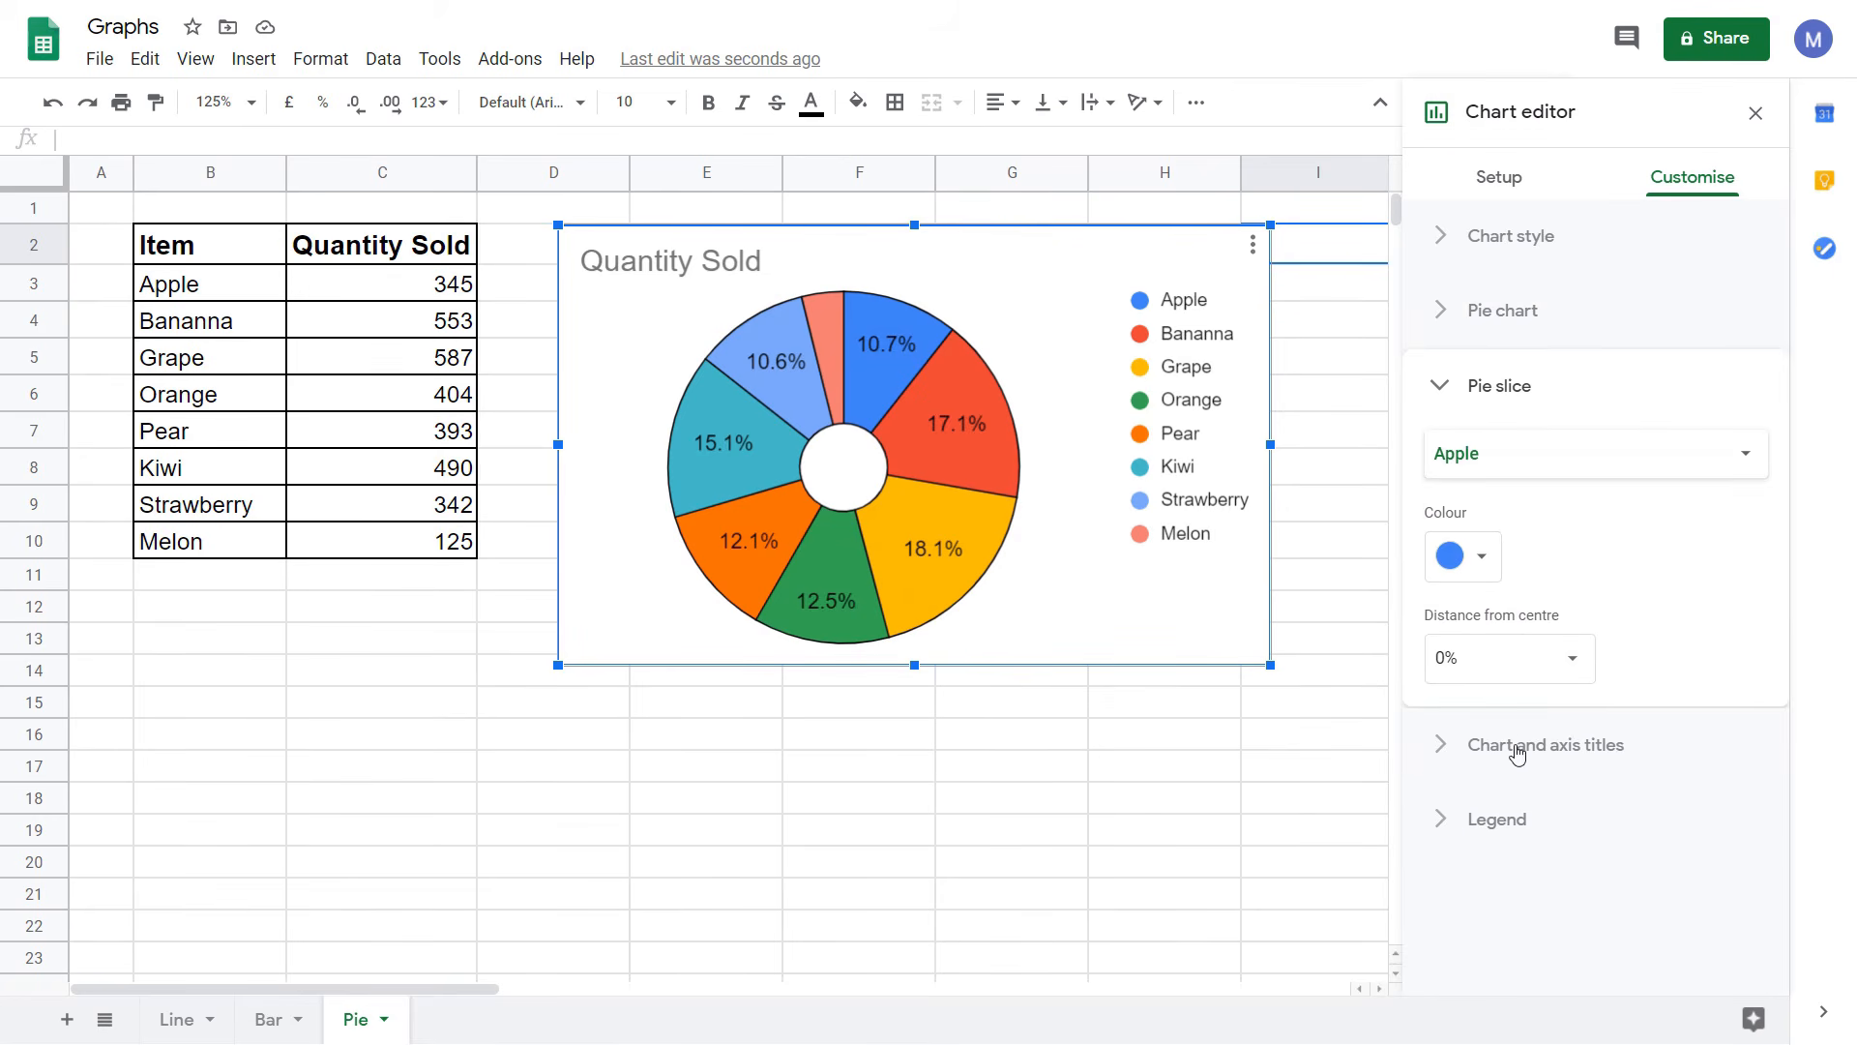
click(1577, 465)
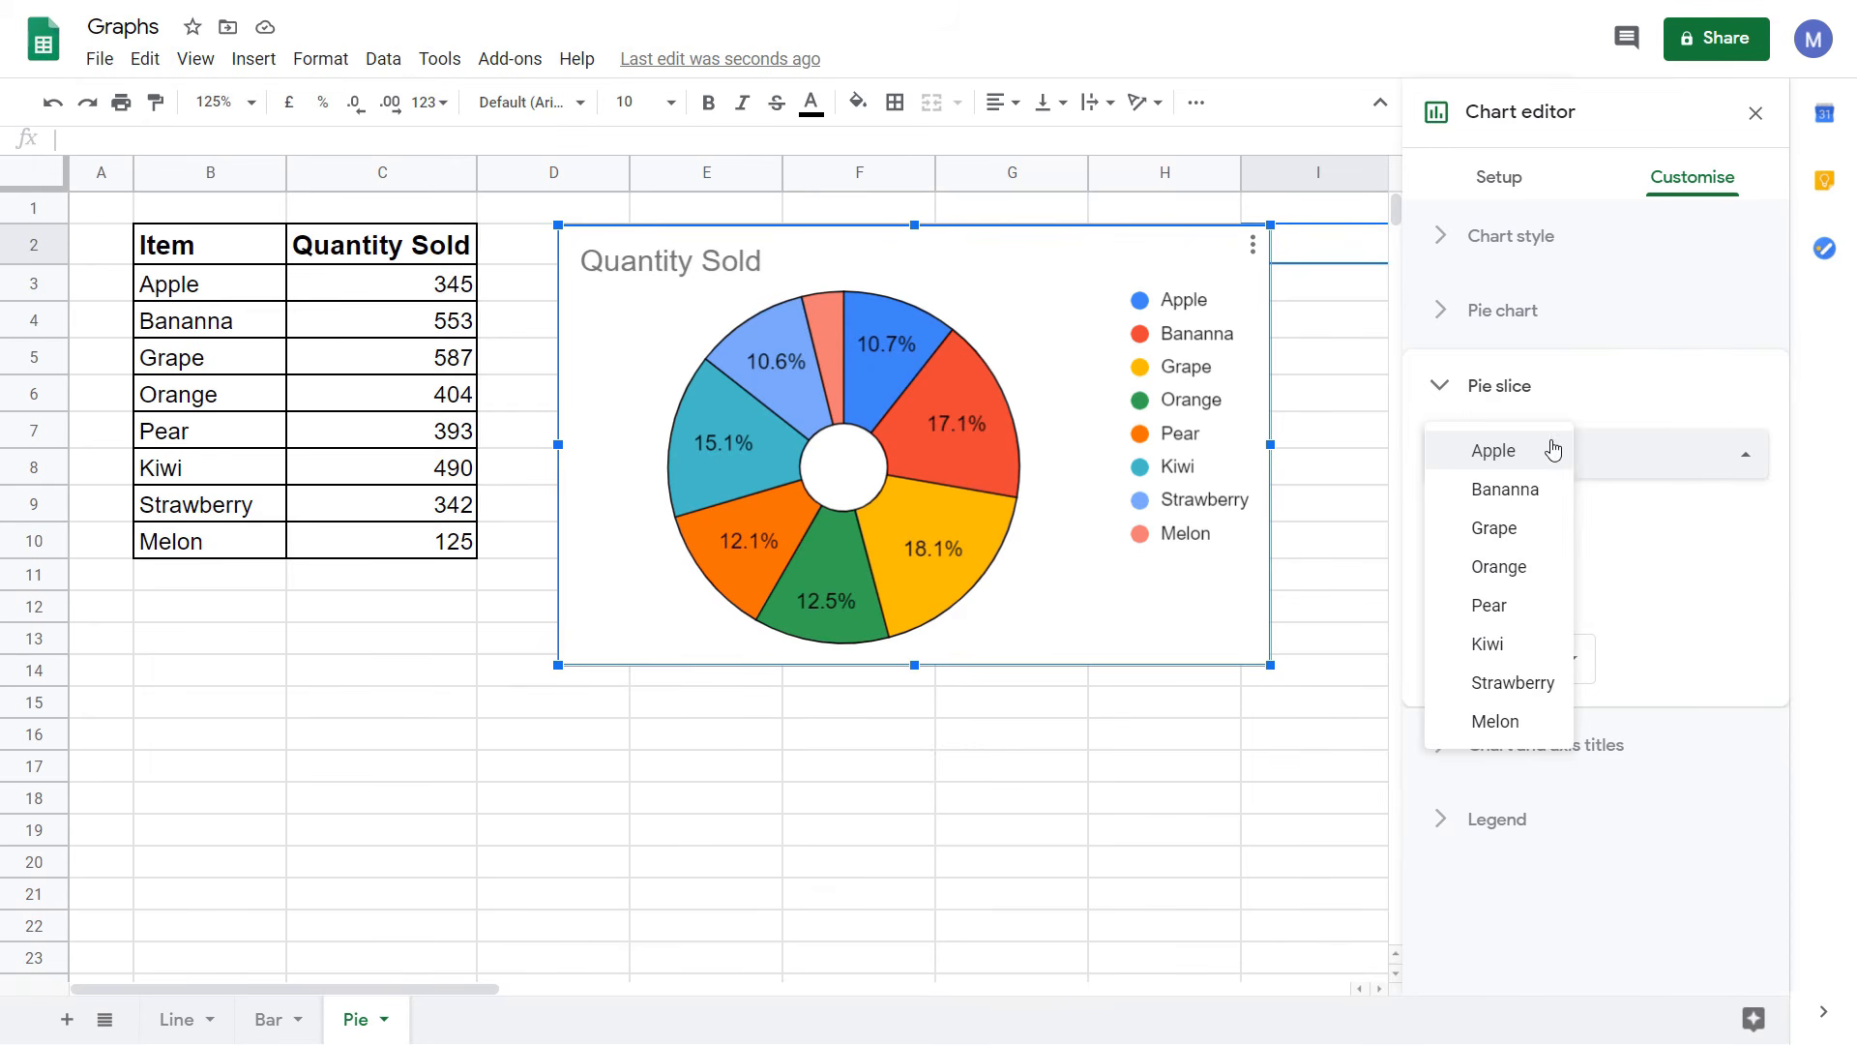
click(1502, 495)
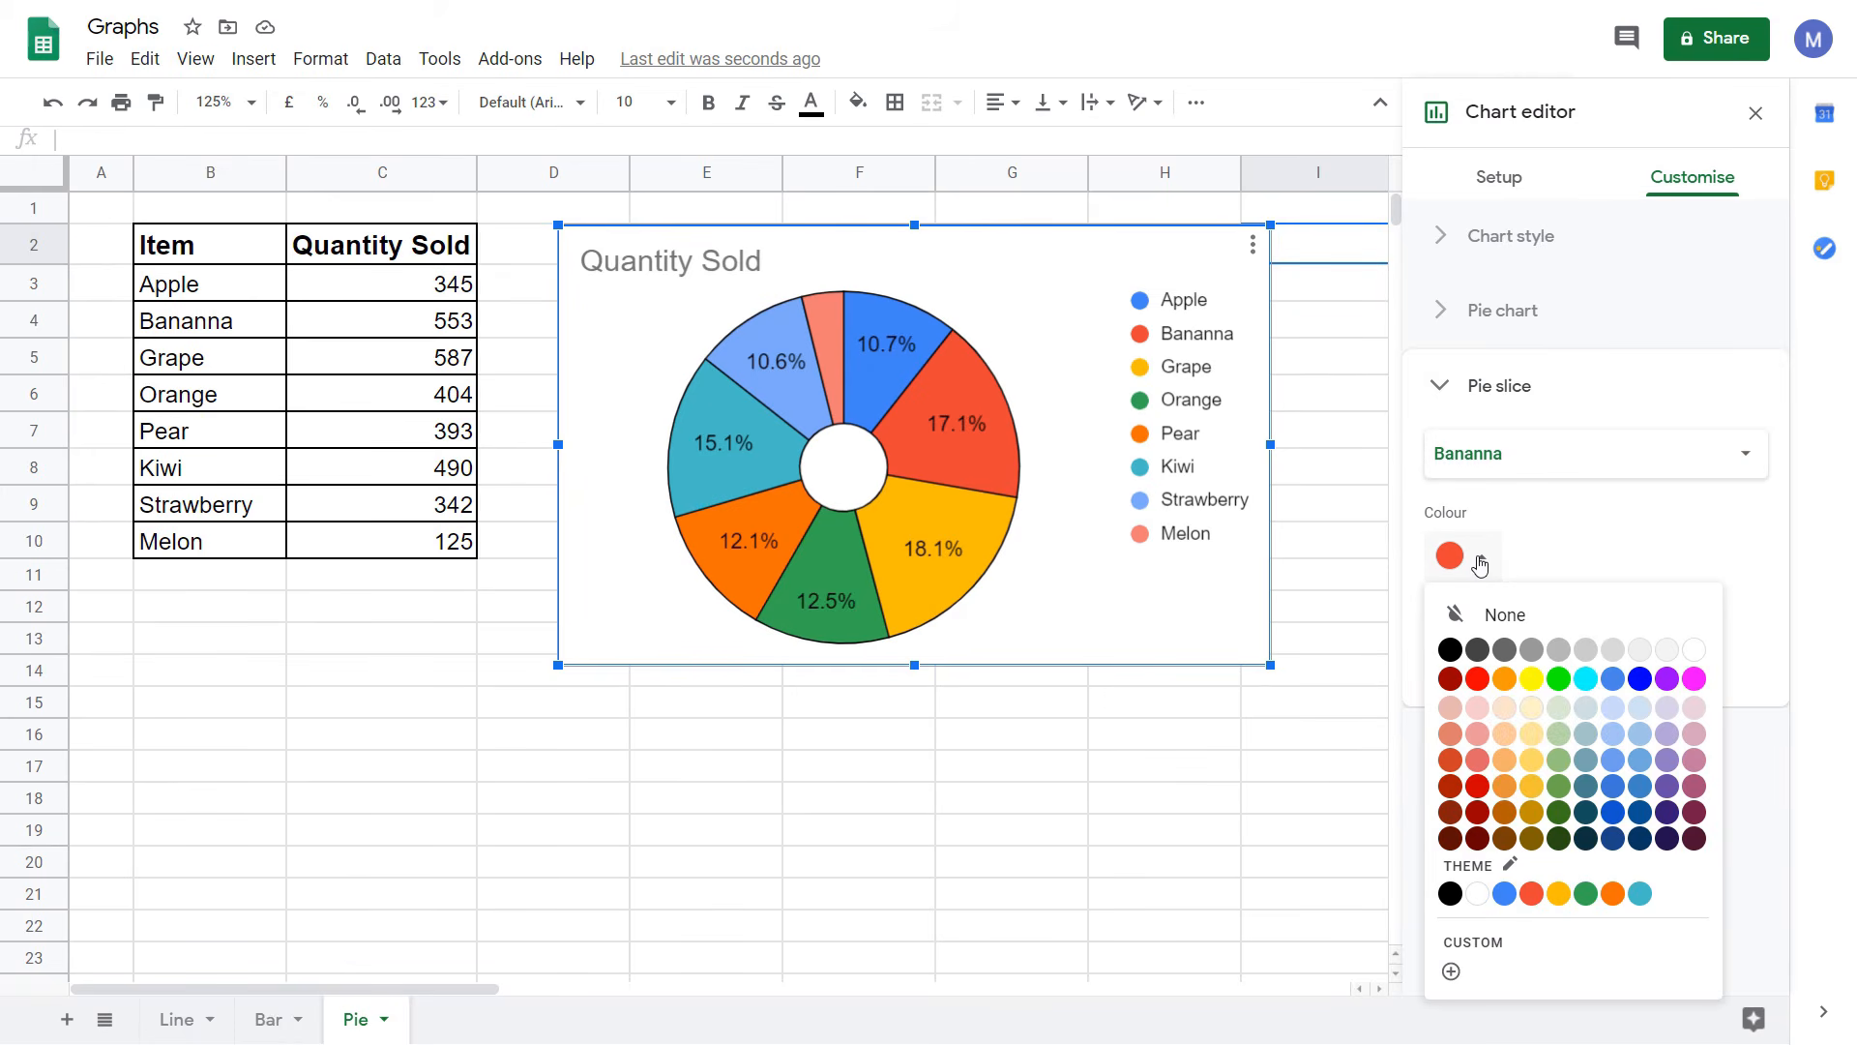
click(1533, 679)
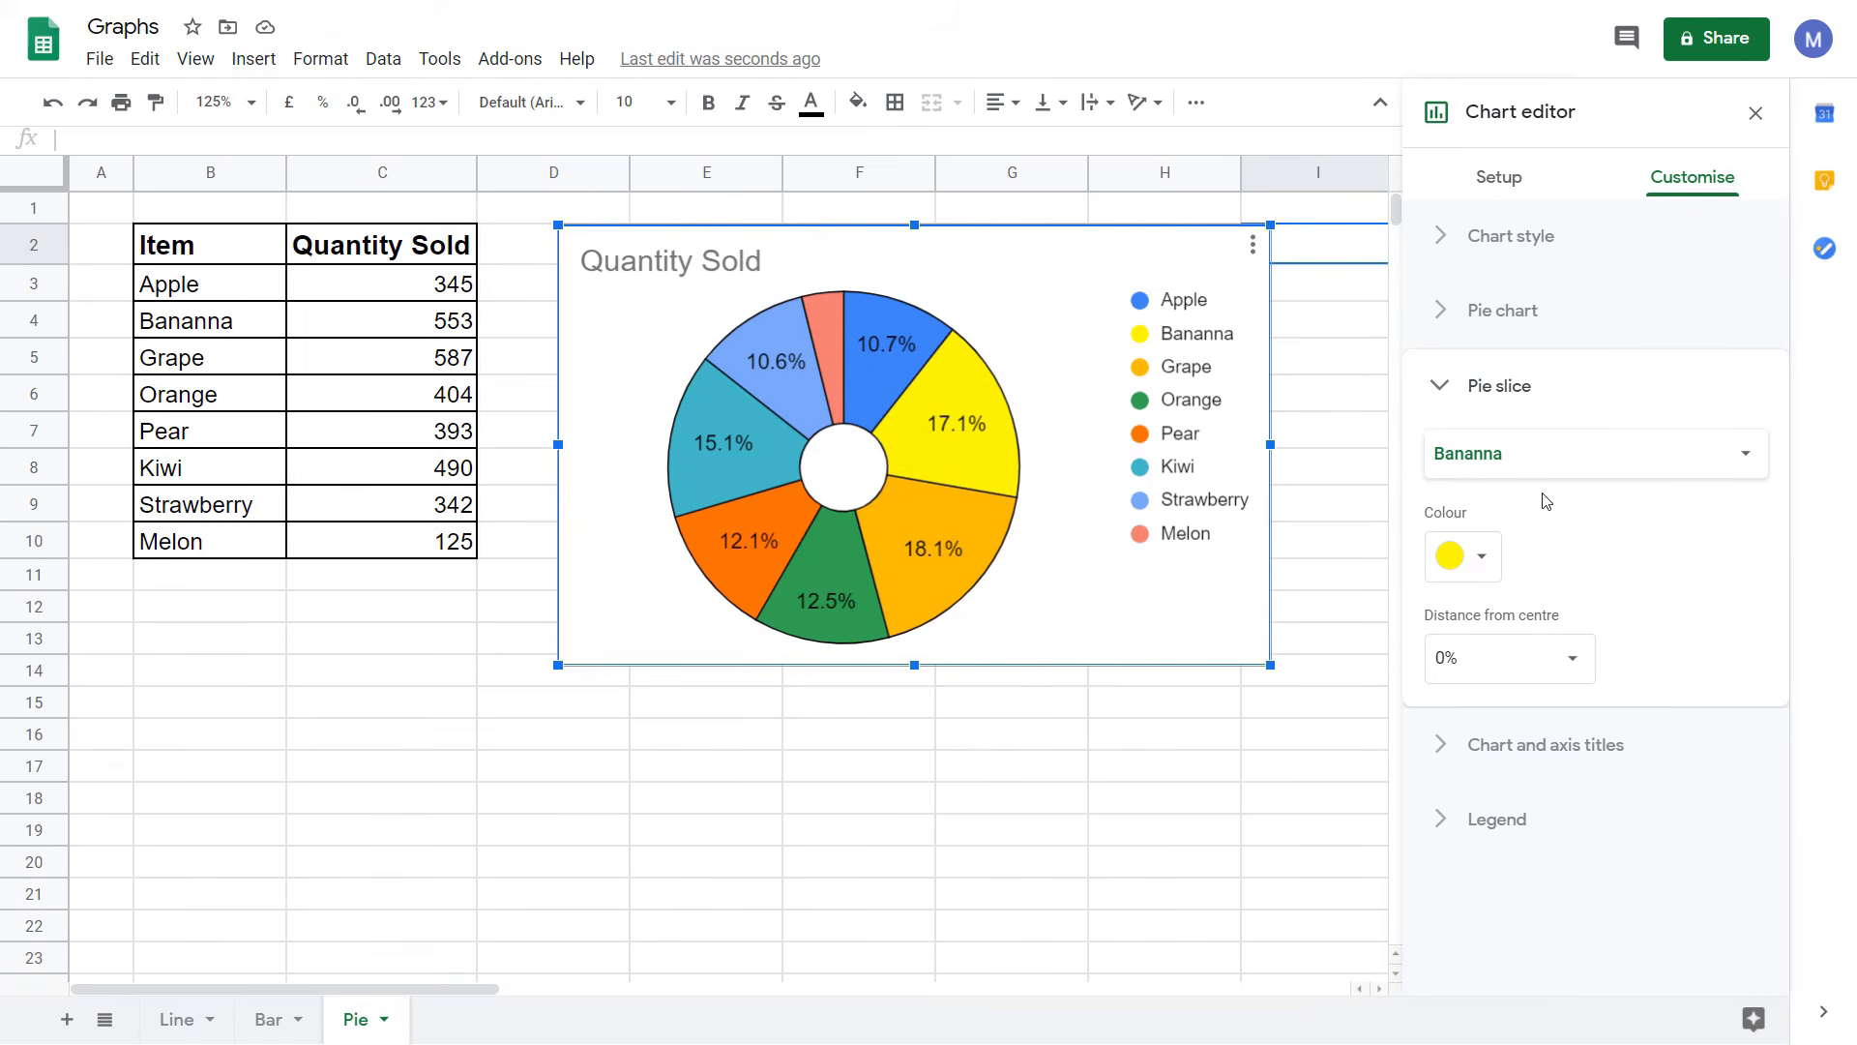
click(1569, 664)
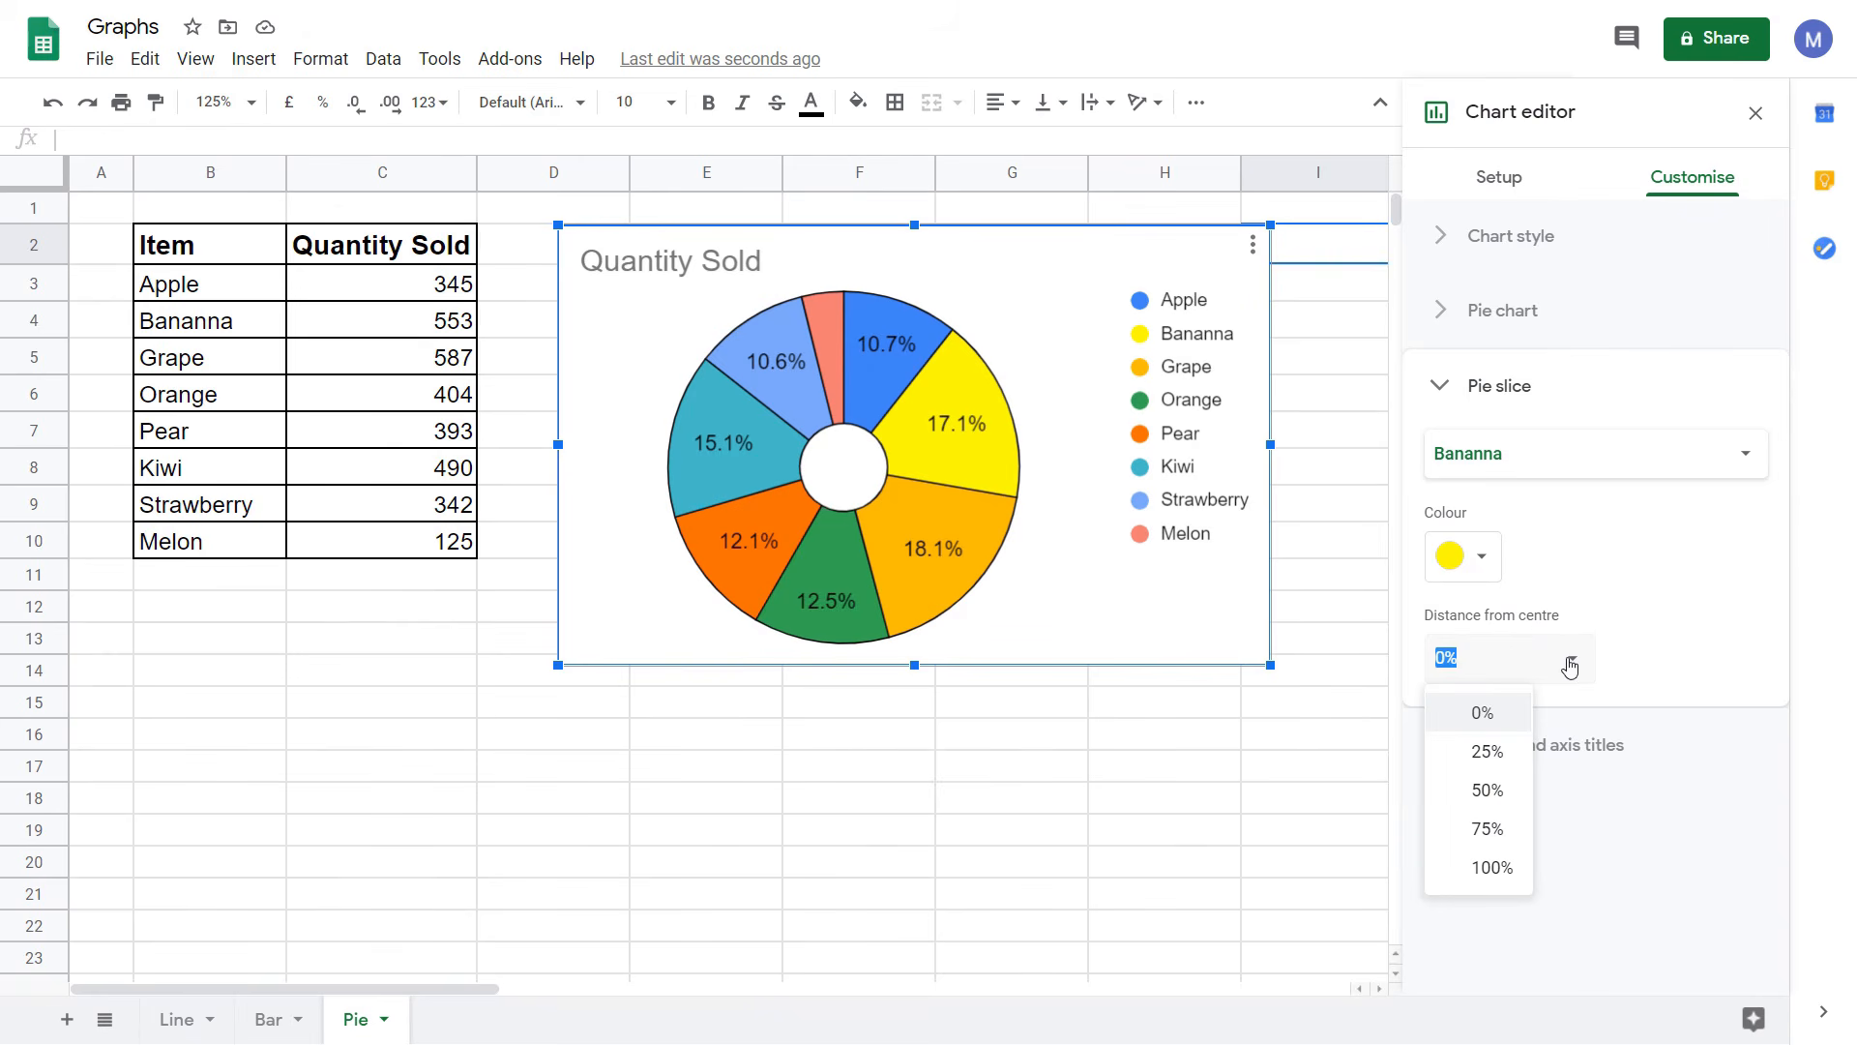
click(1487, 754)
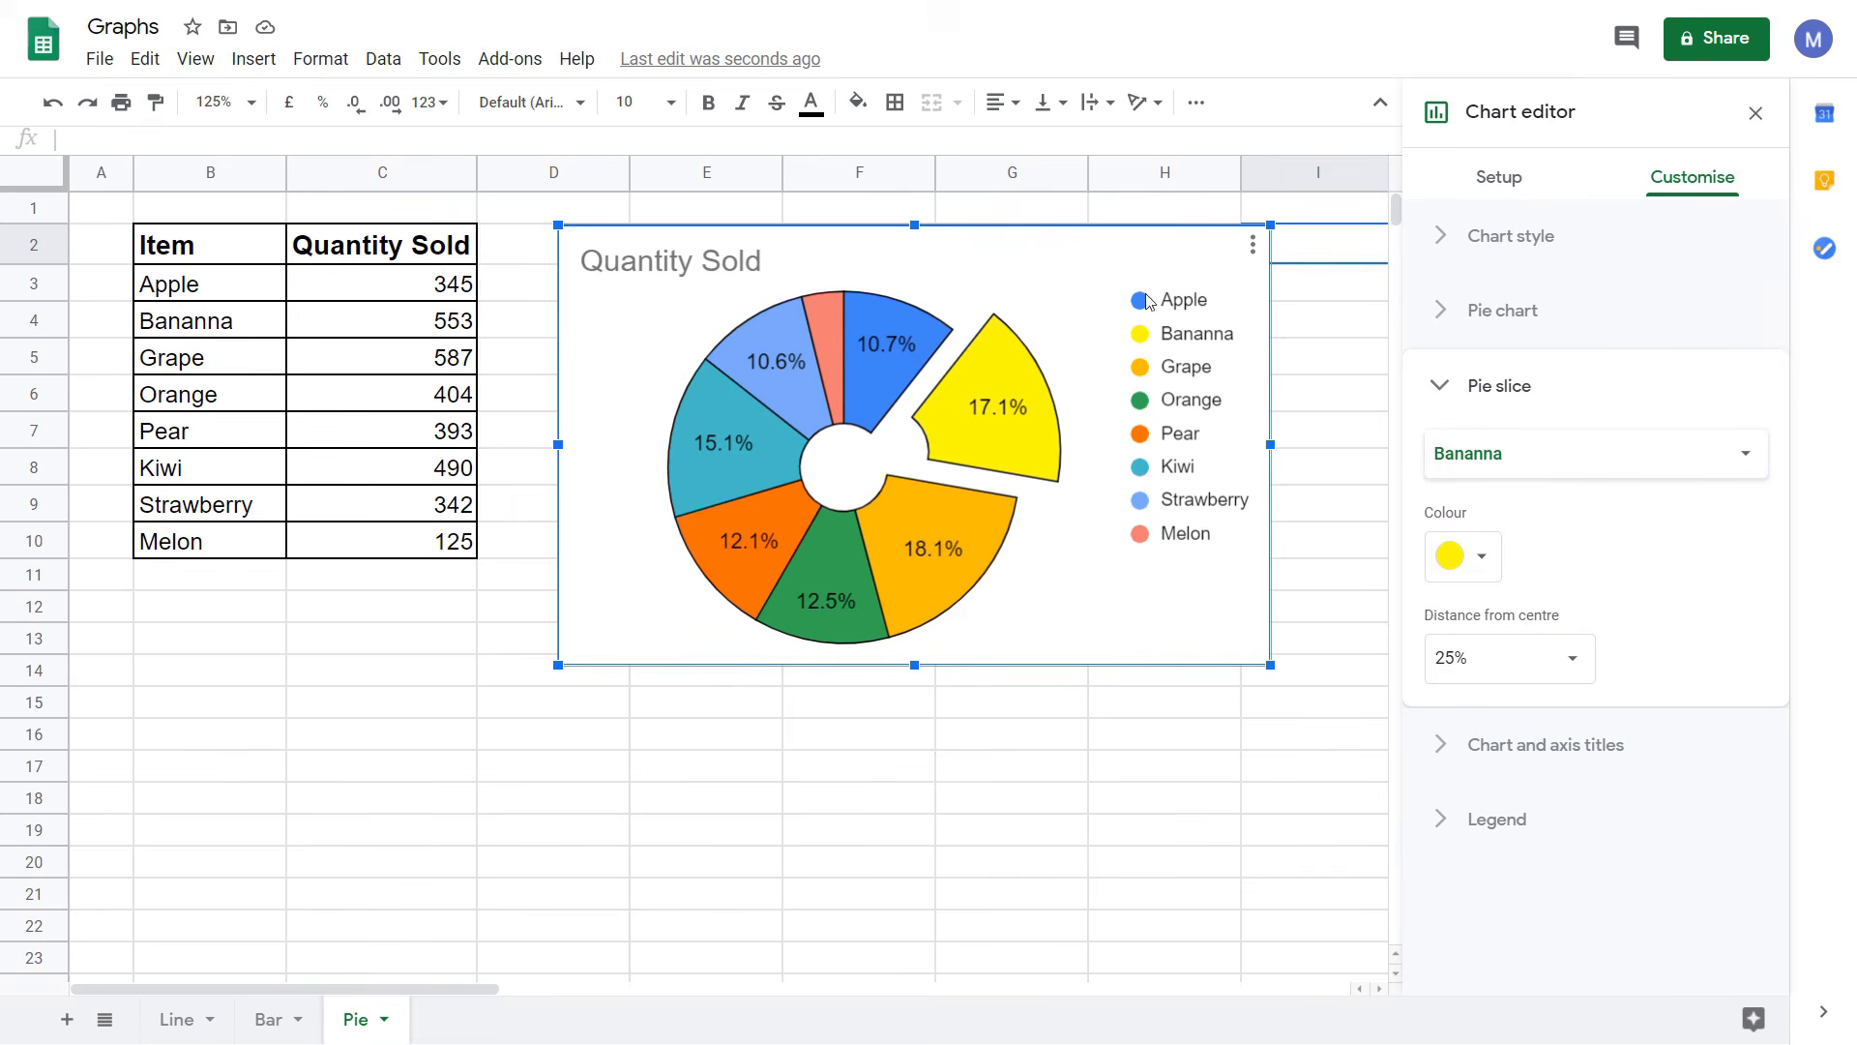
On the Bar sheet, colour the column chart's Y series red and assign it to the right axis
click(271, 1019)
right_click(1025, 283)
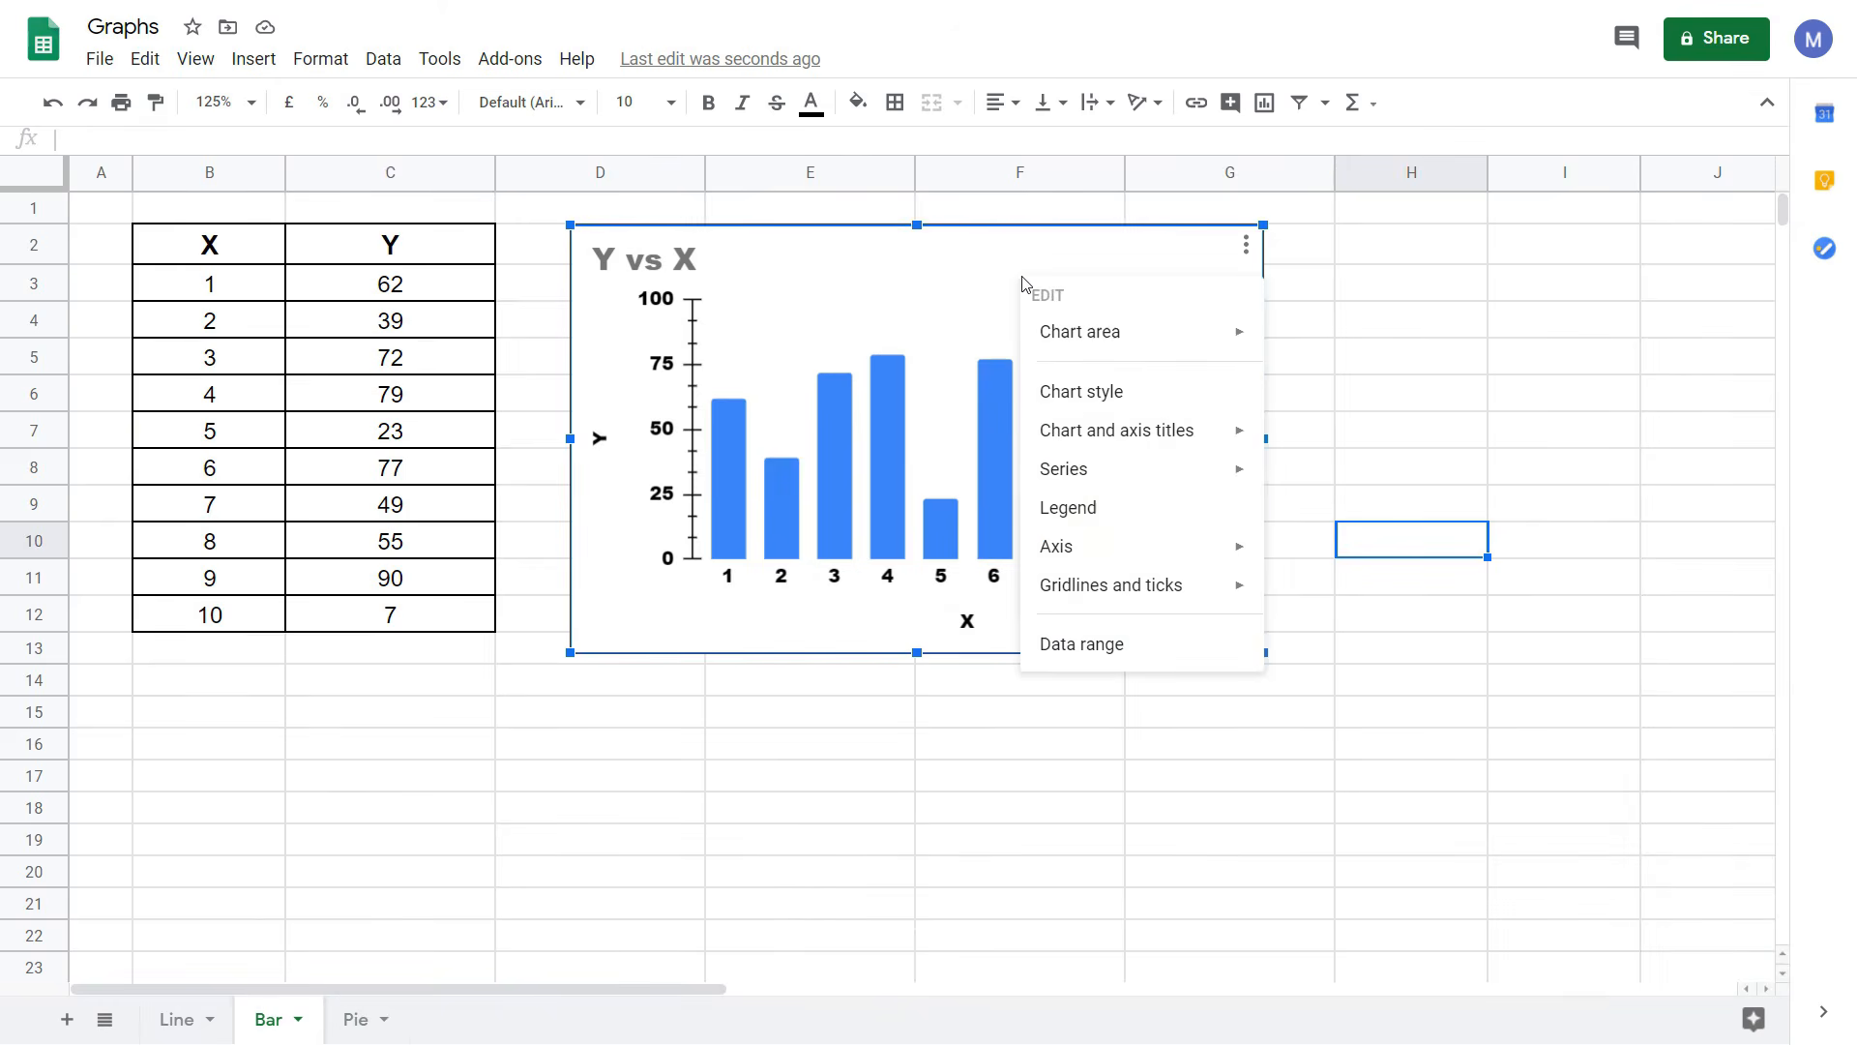
click(1086, 405)
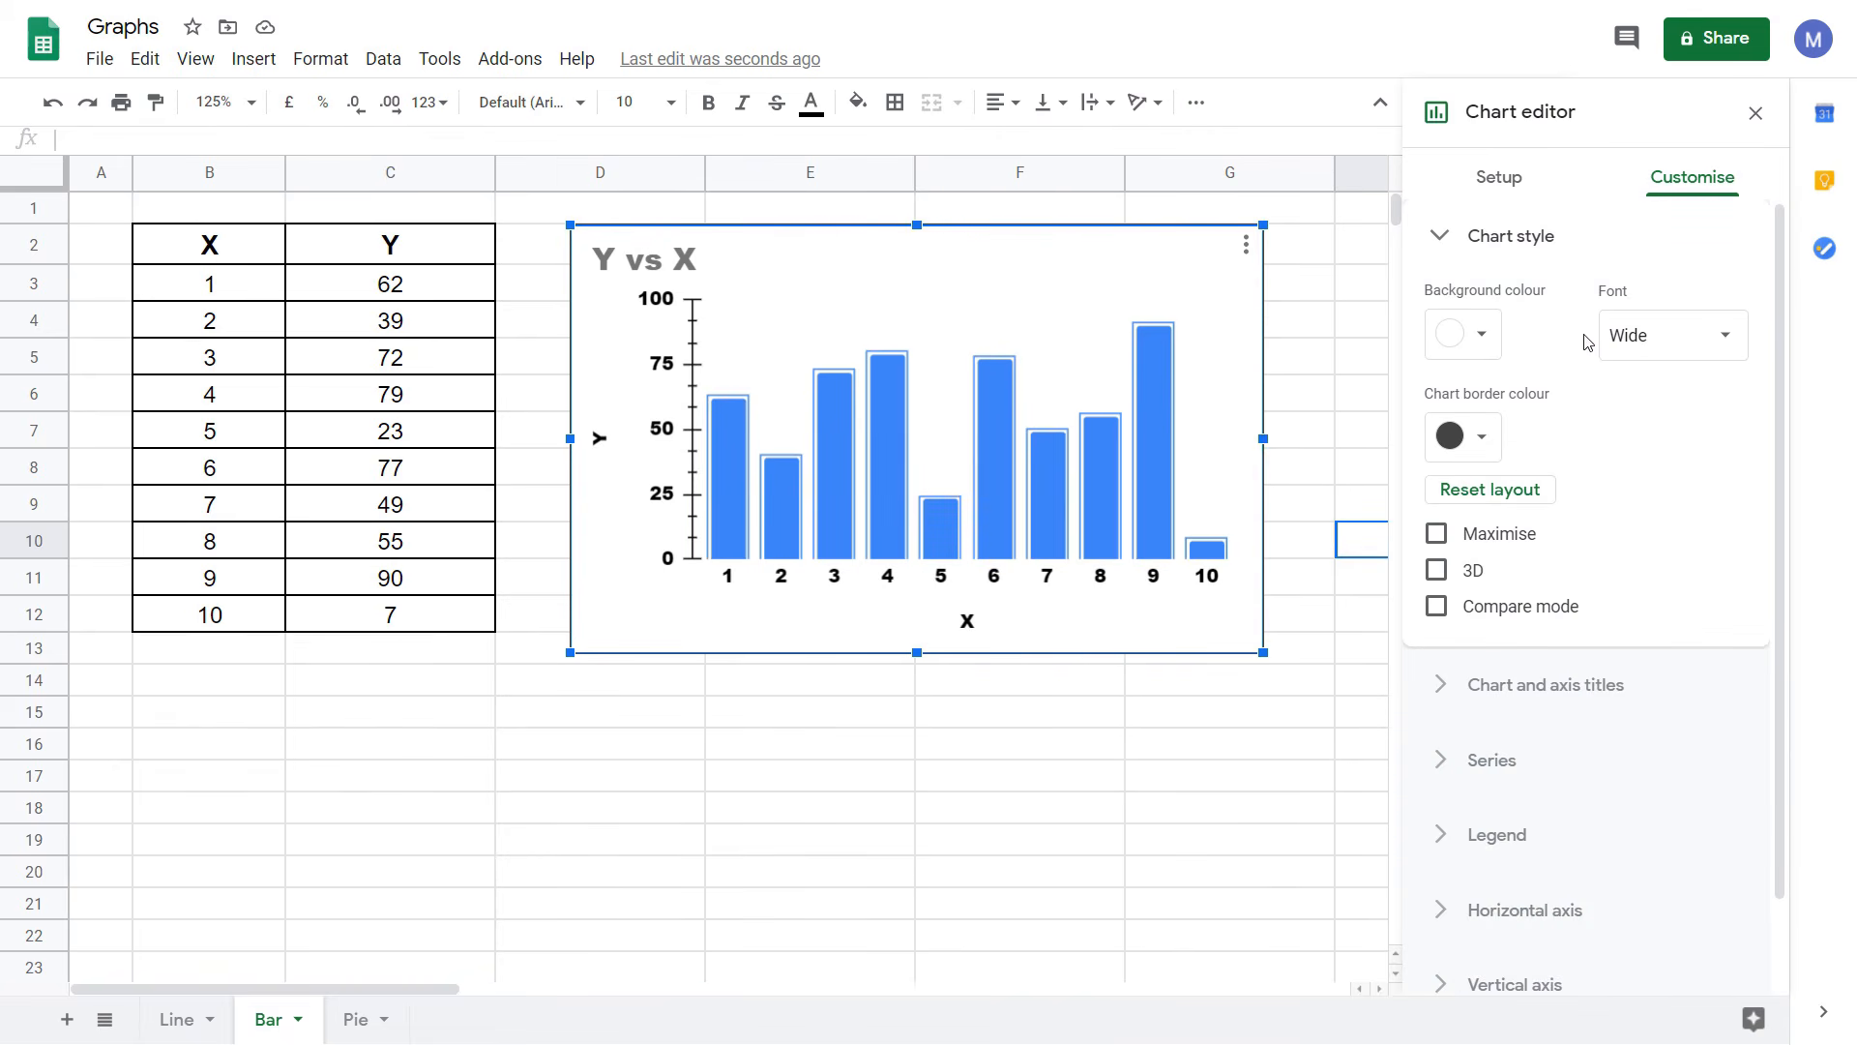
scroll(1557, 425, down, 1)
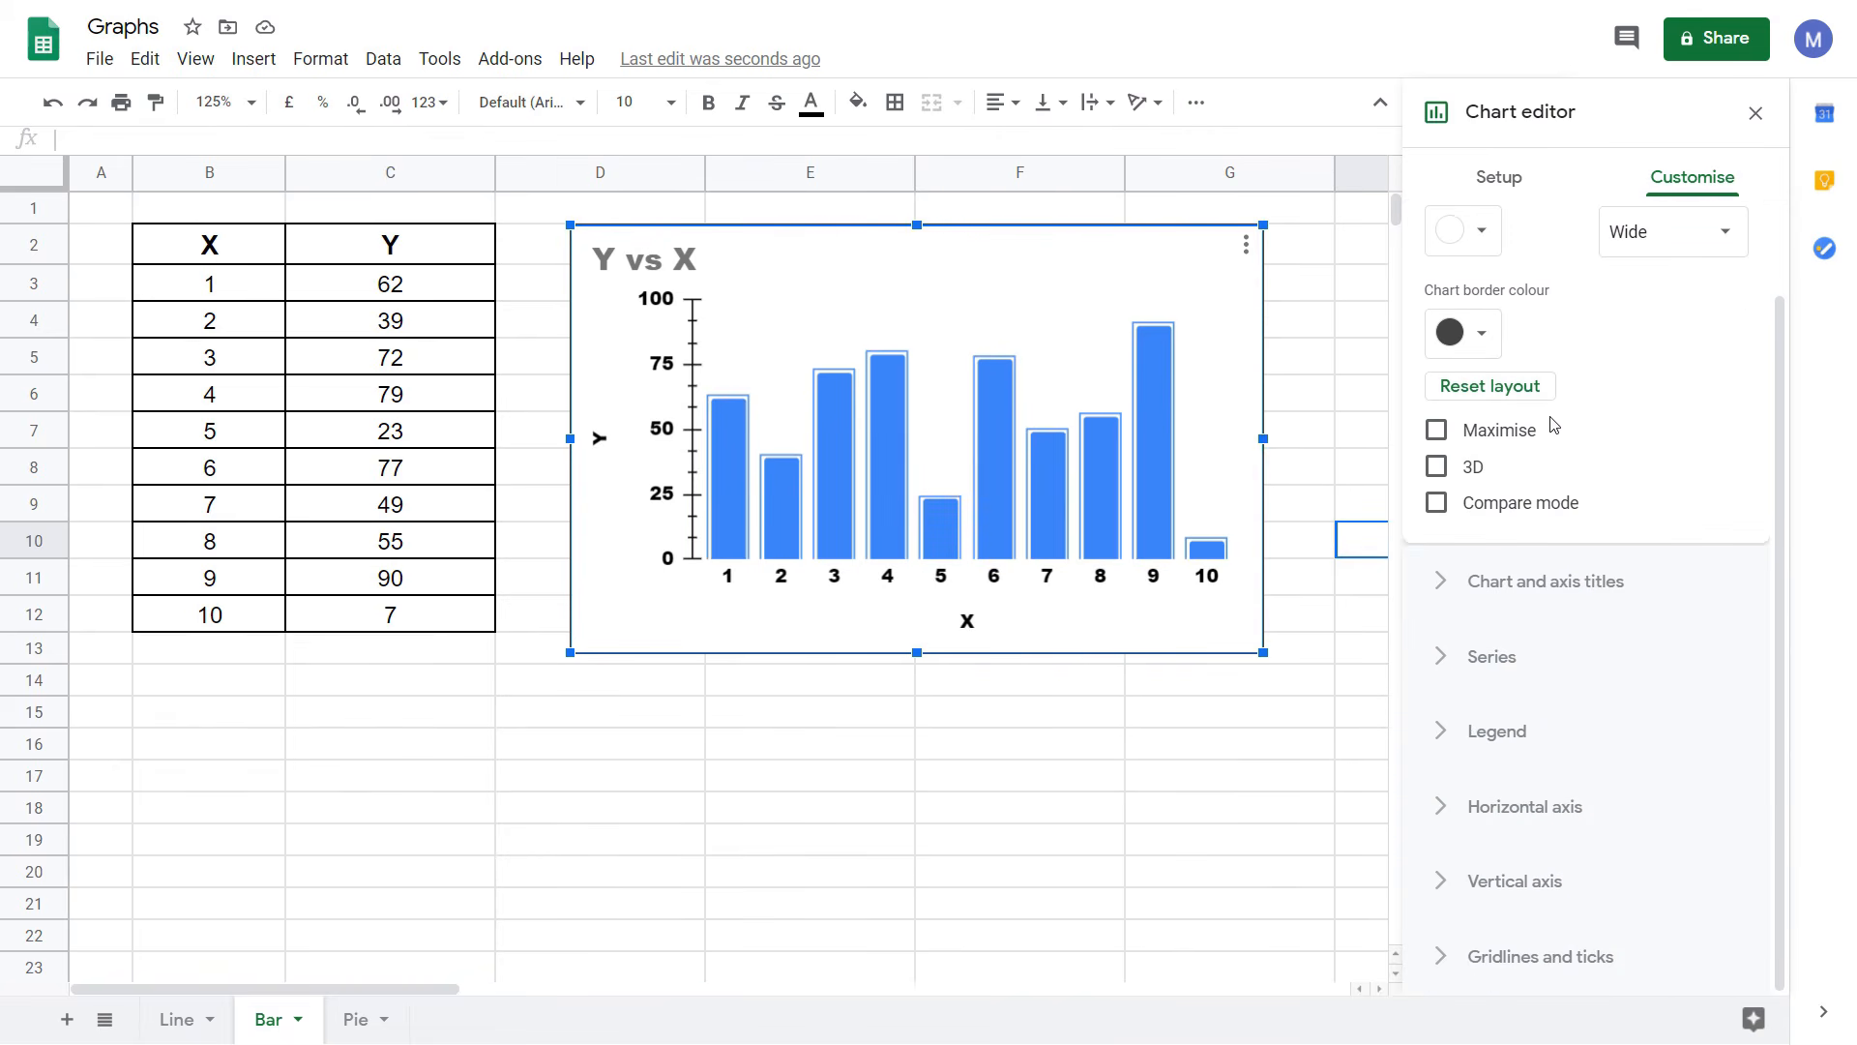
click(1443, 662)
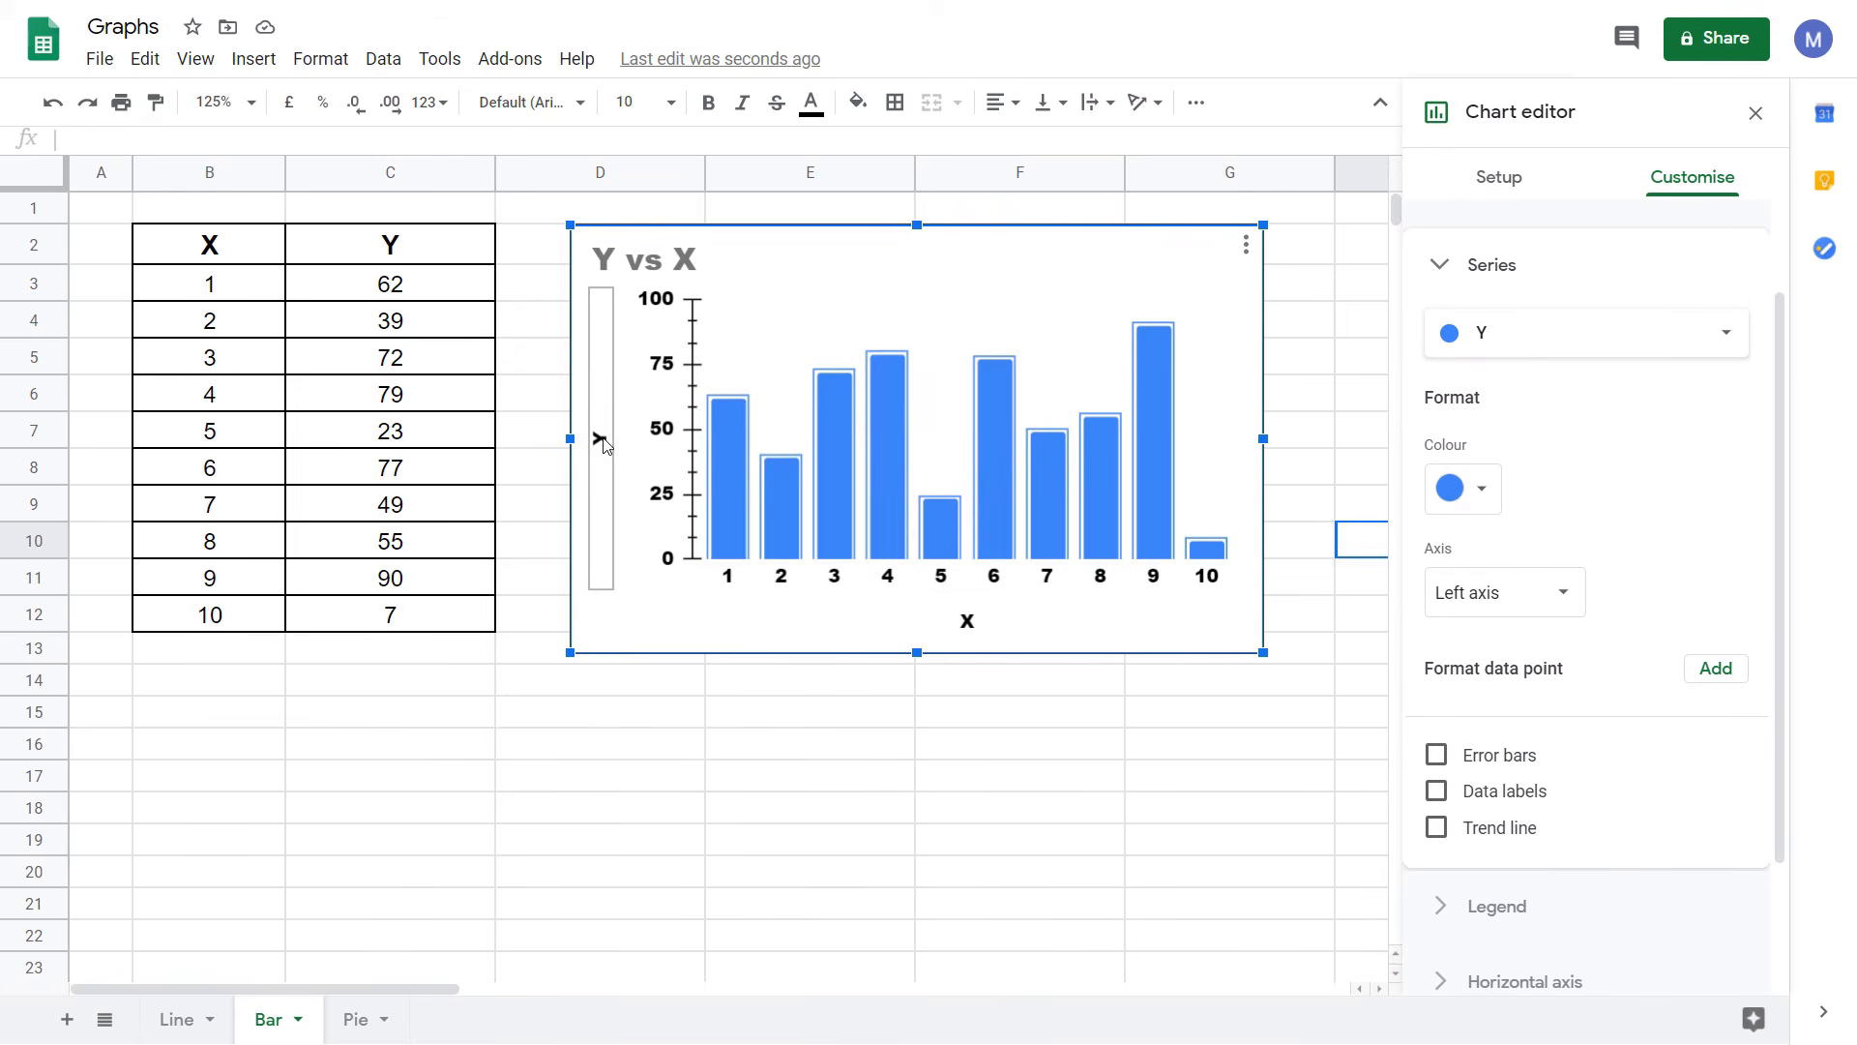
click(1474, 492)
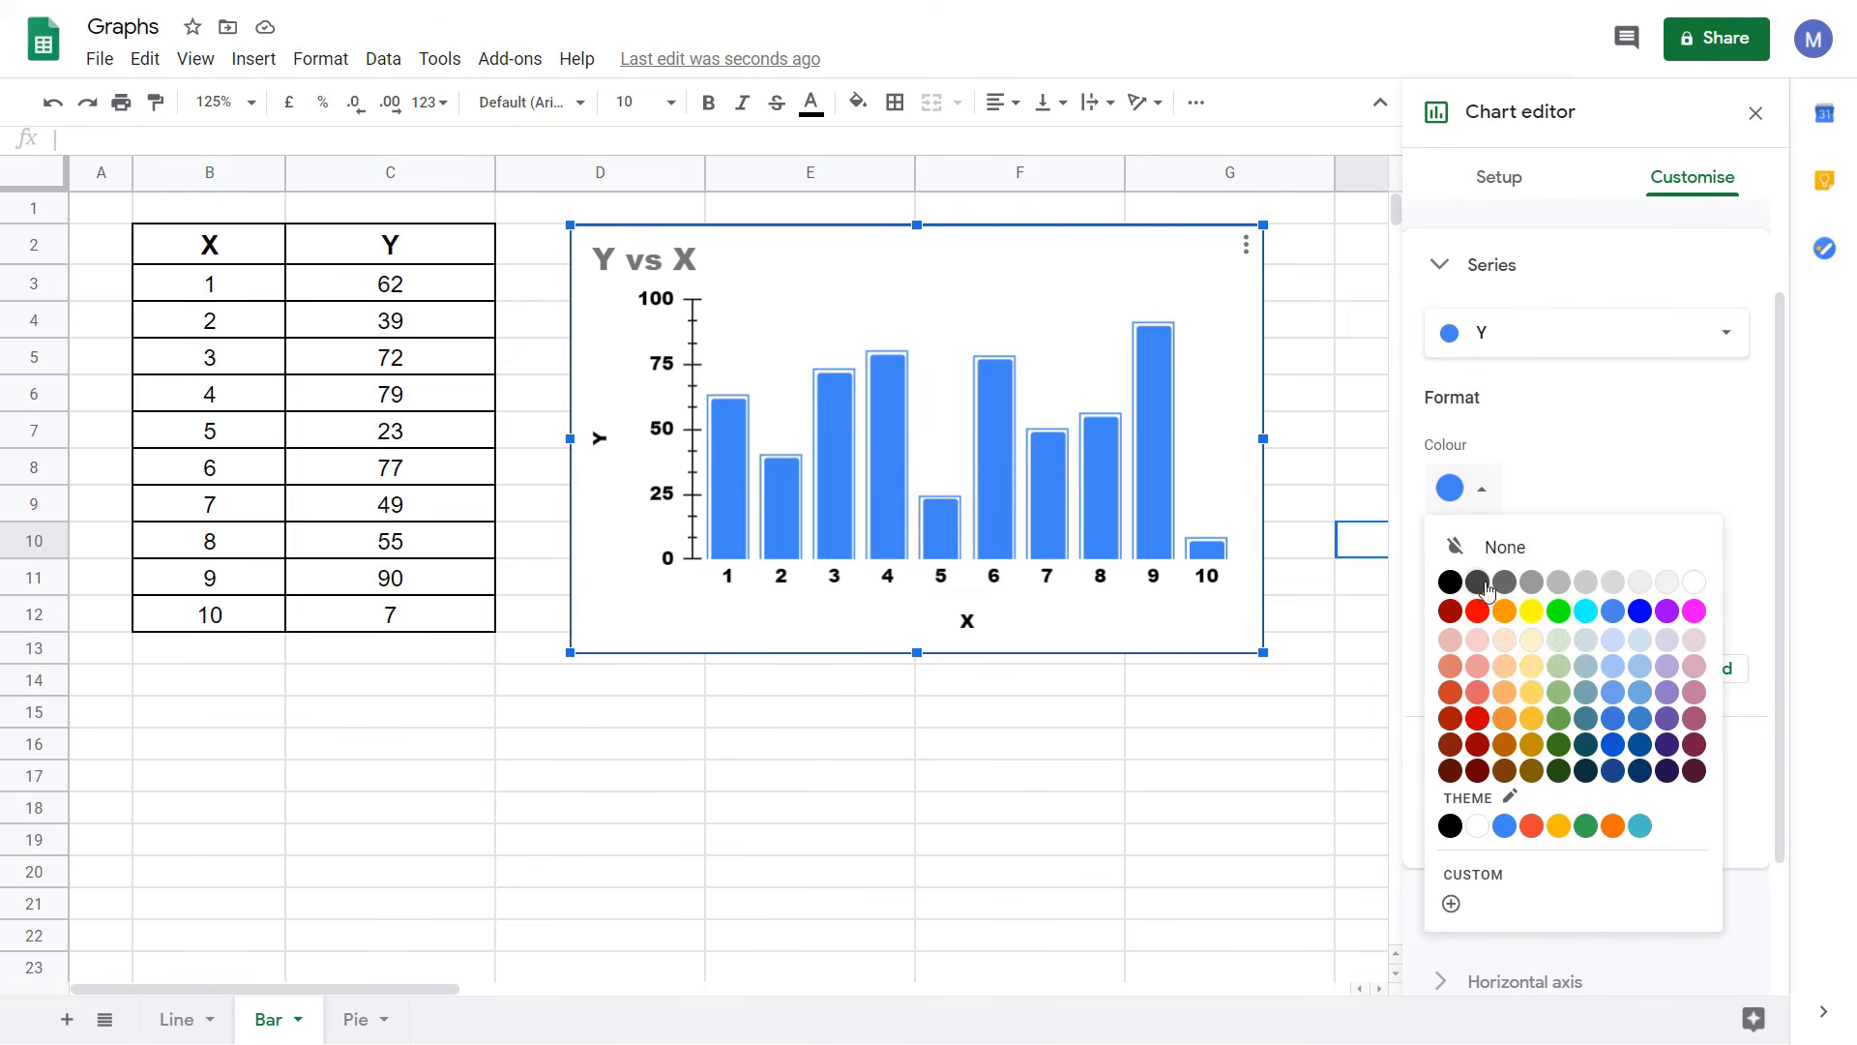
click(1477, 610)
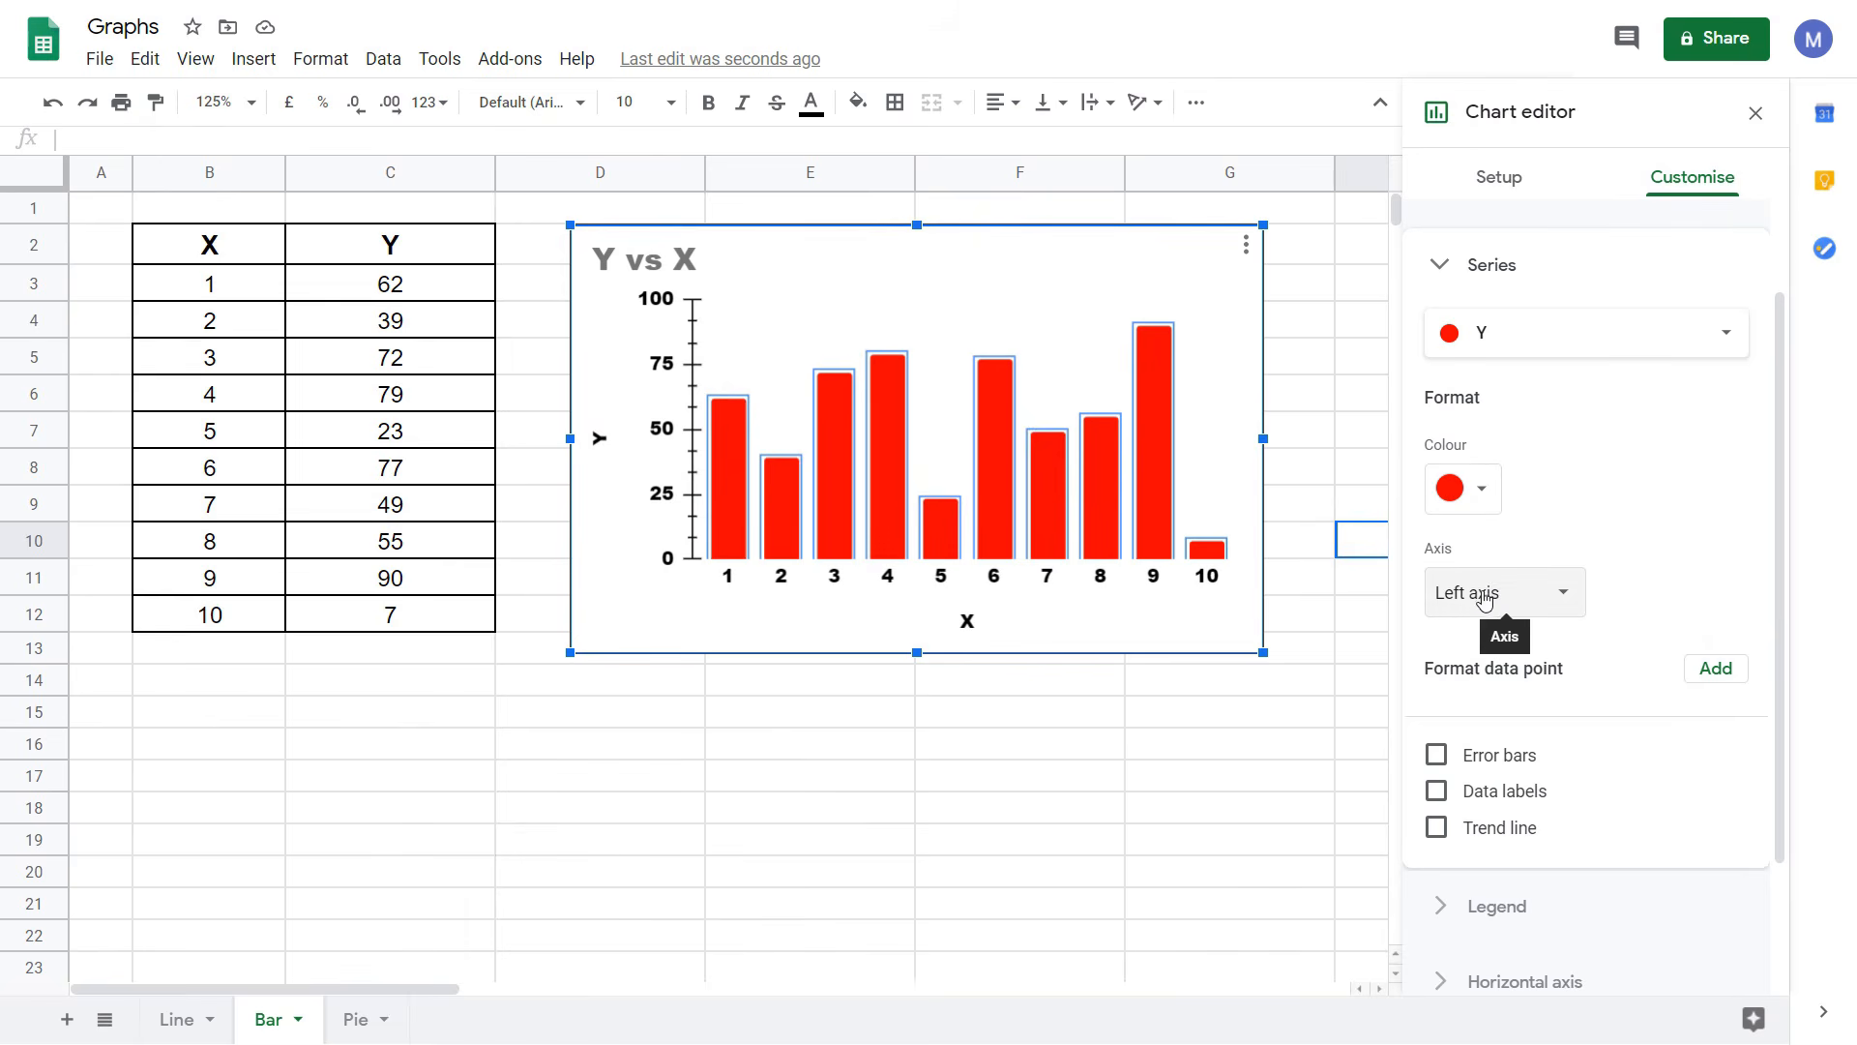
click(1451, 600)
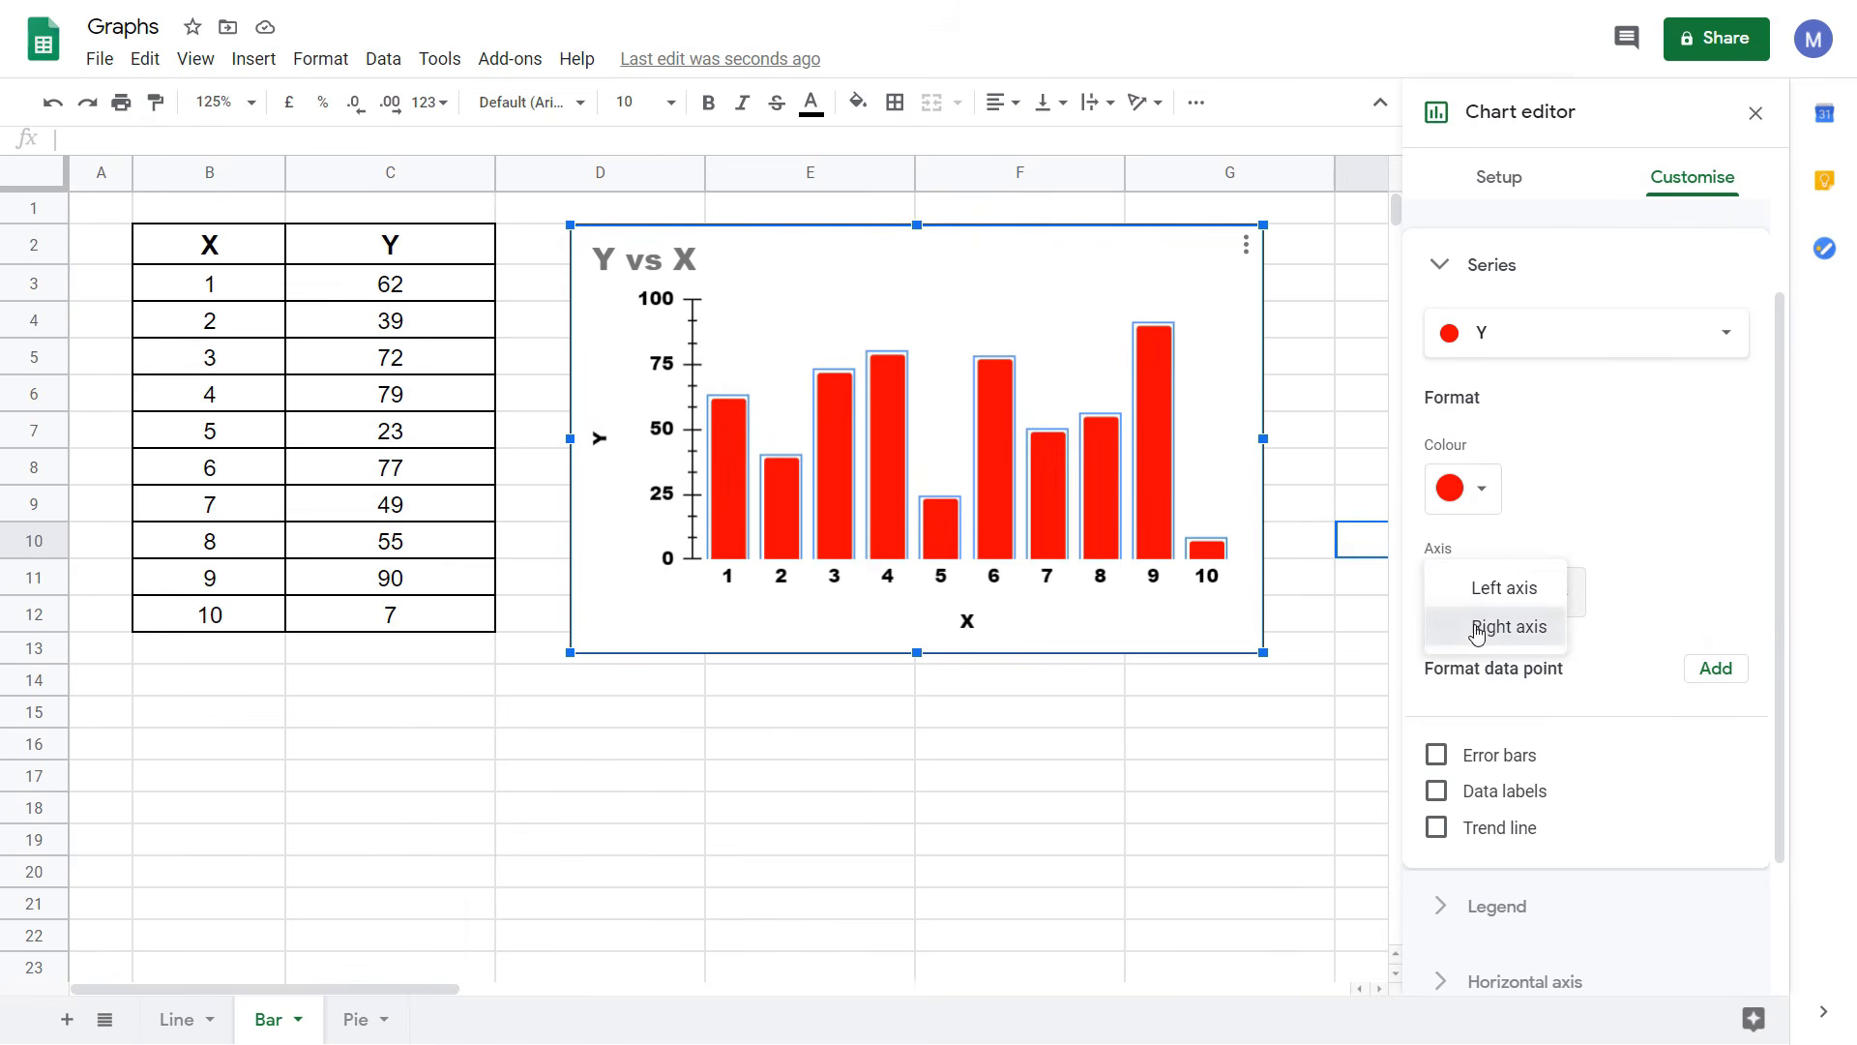
click(1477, 629)
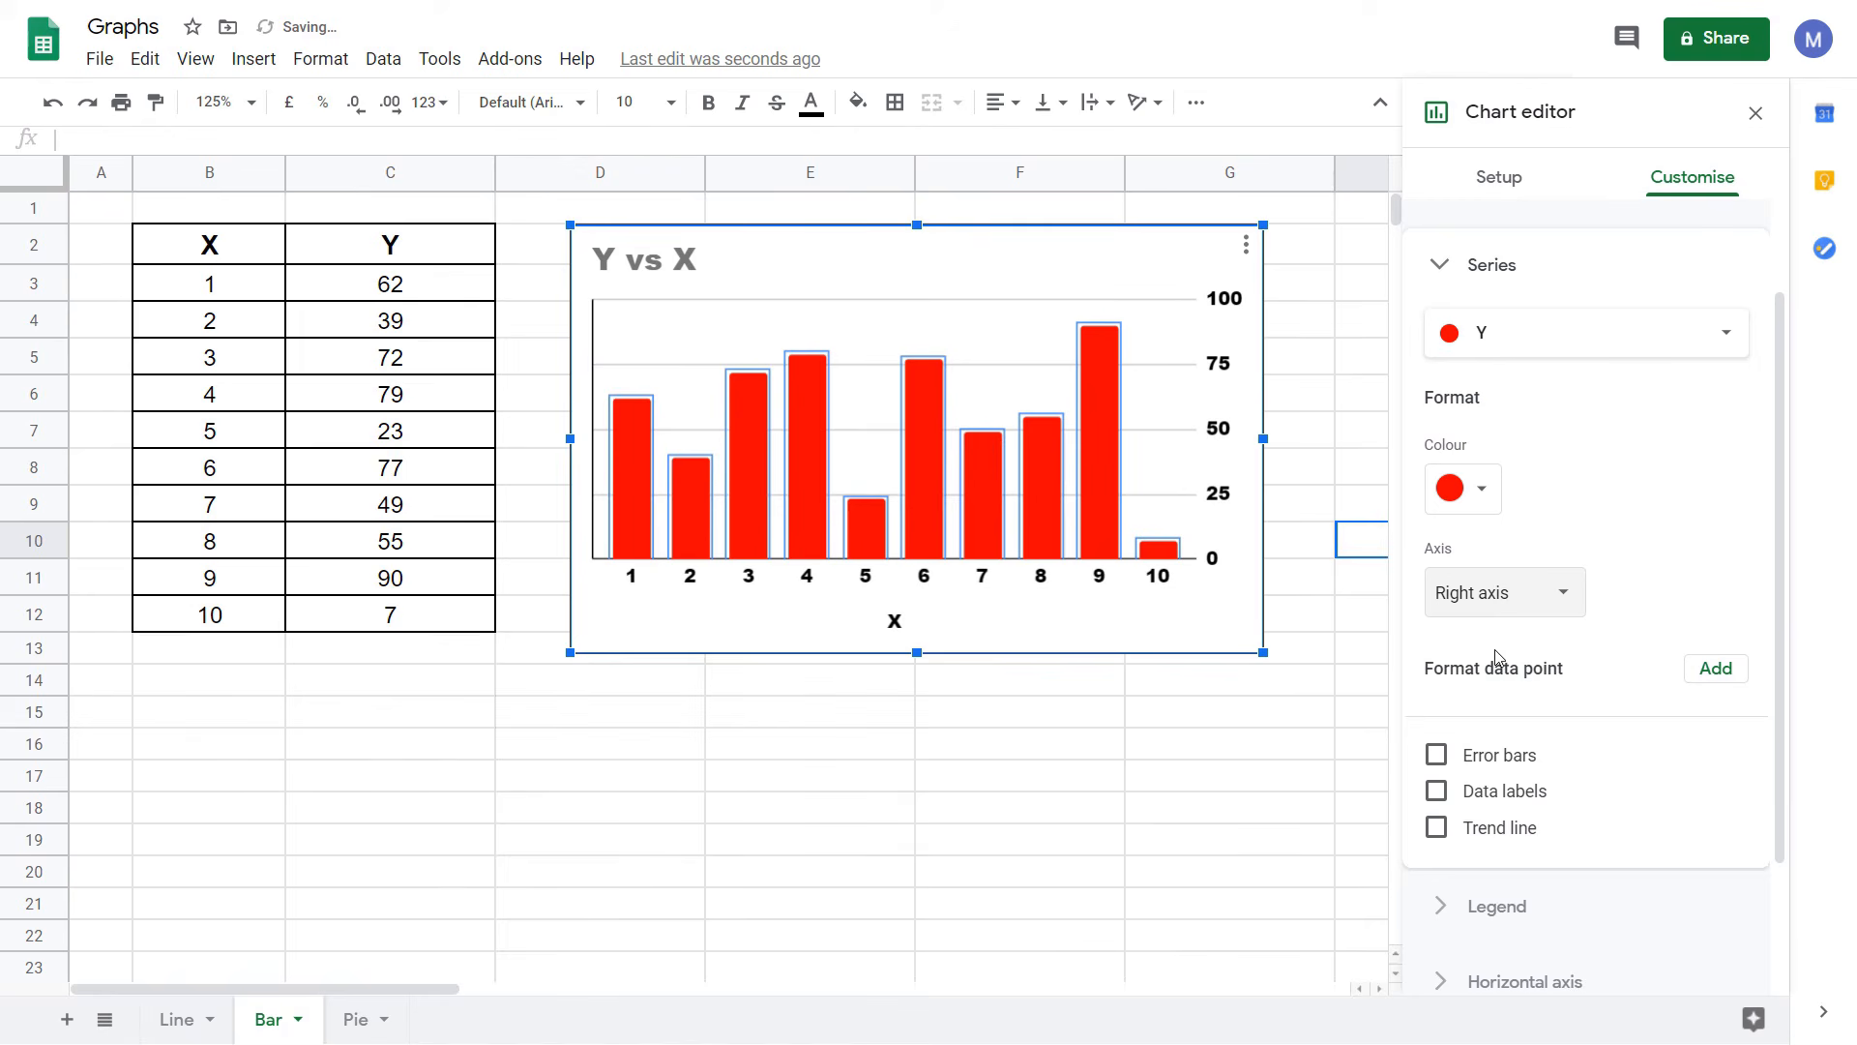
Try a trend line, data labels and error bars on the column chart's Y series, and turn them off again
click(1436, 829)
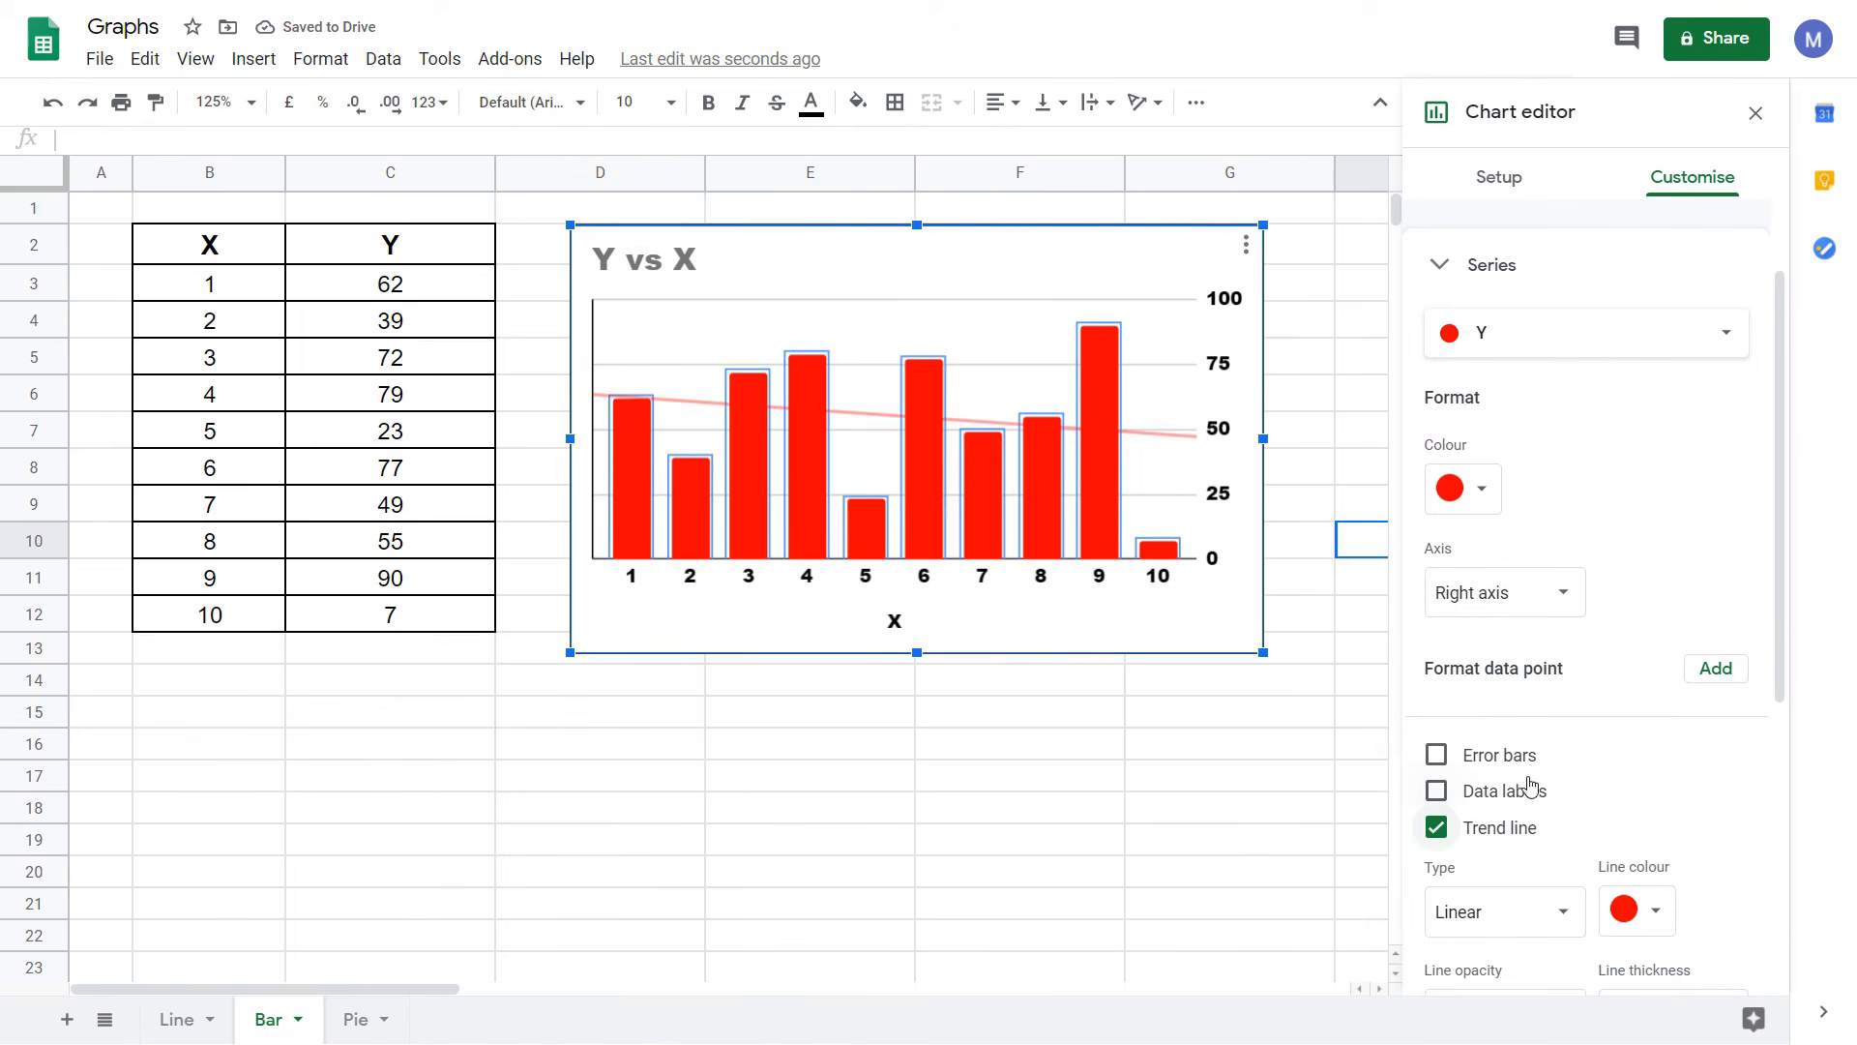
scroll(1538, 778, down, 3)
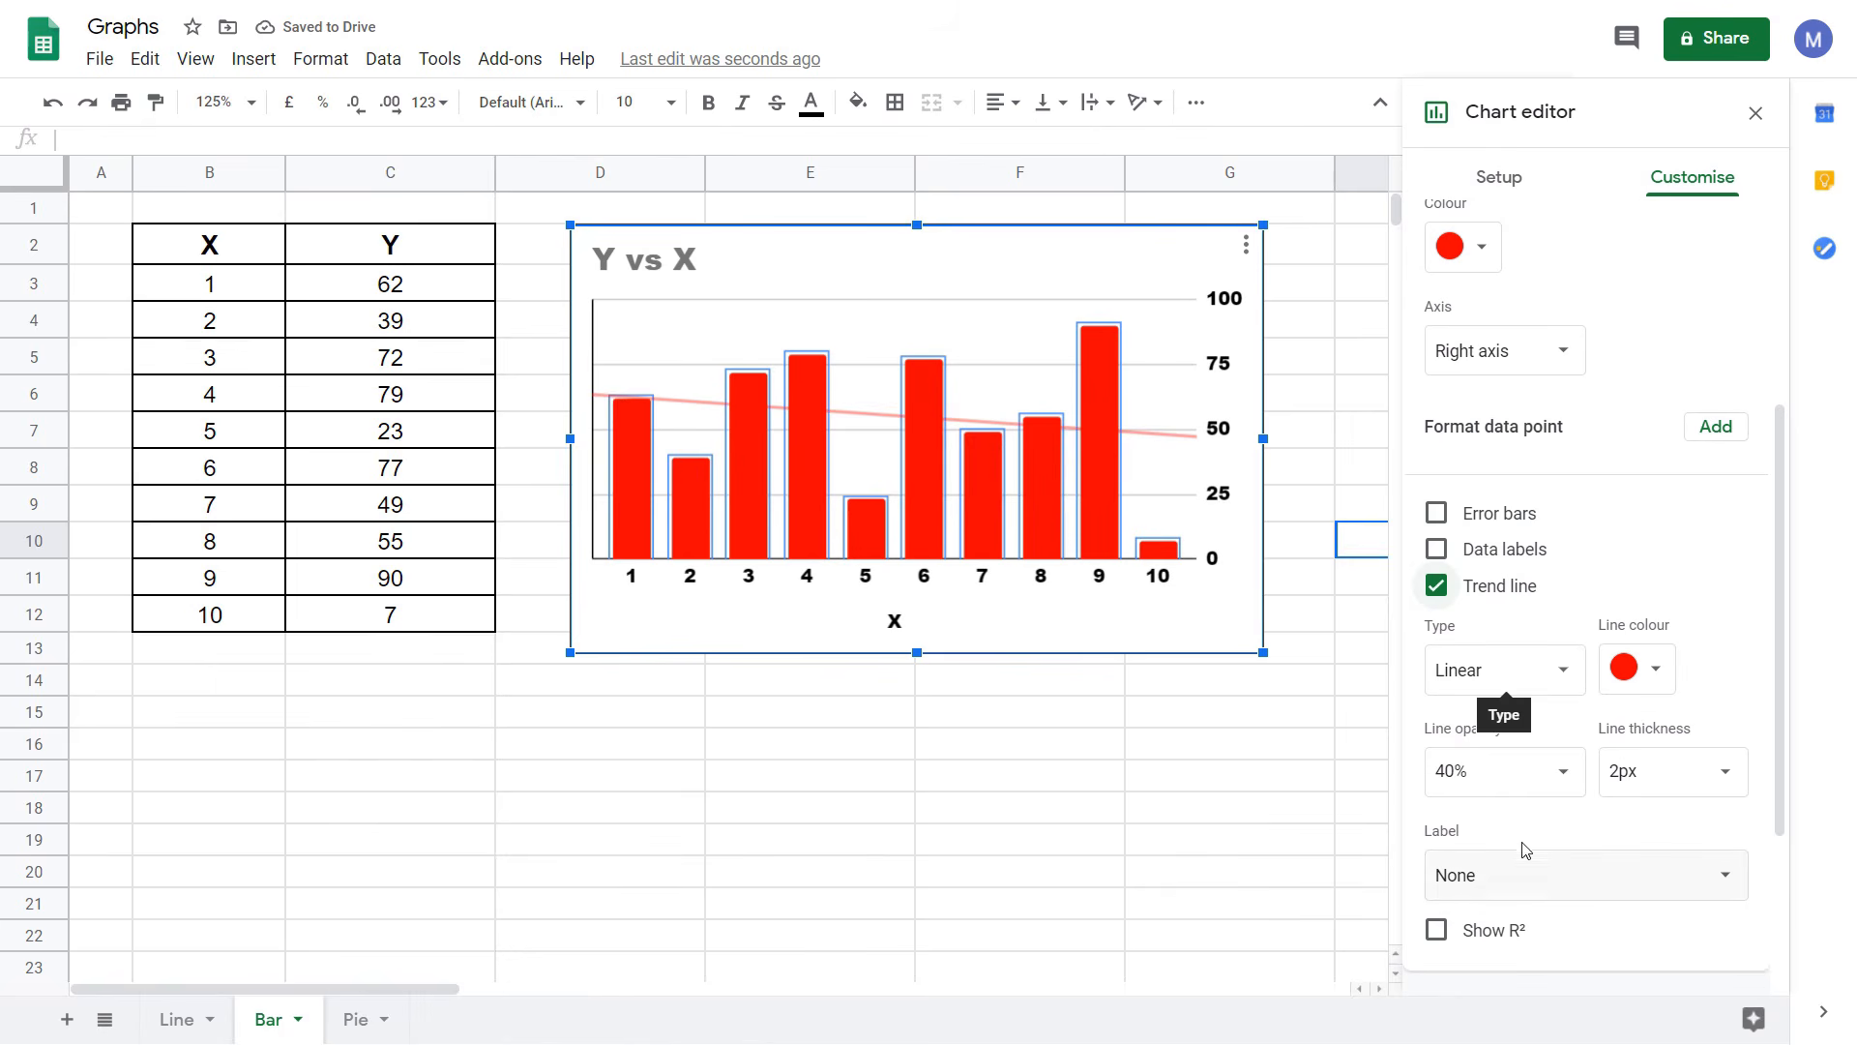
click(1478, 556)
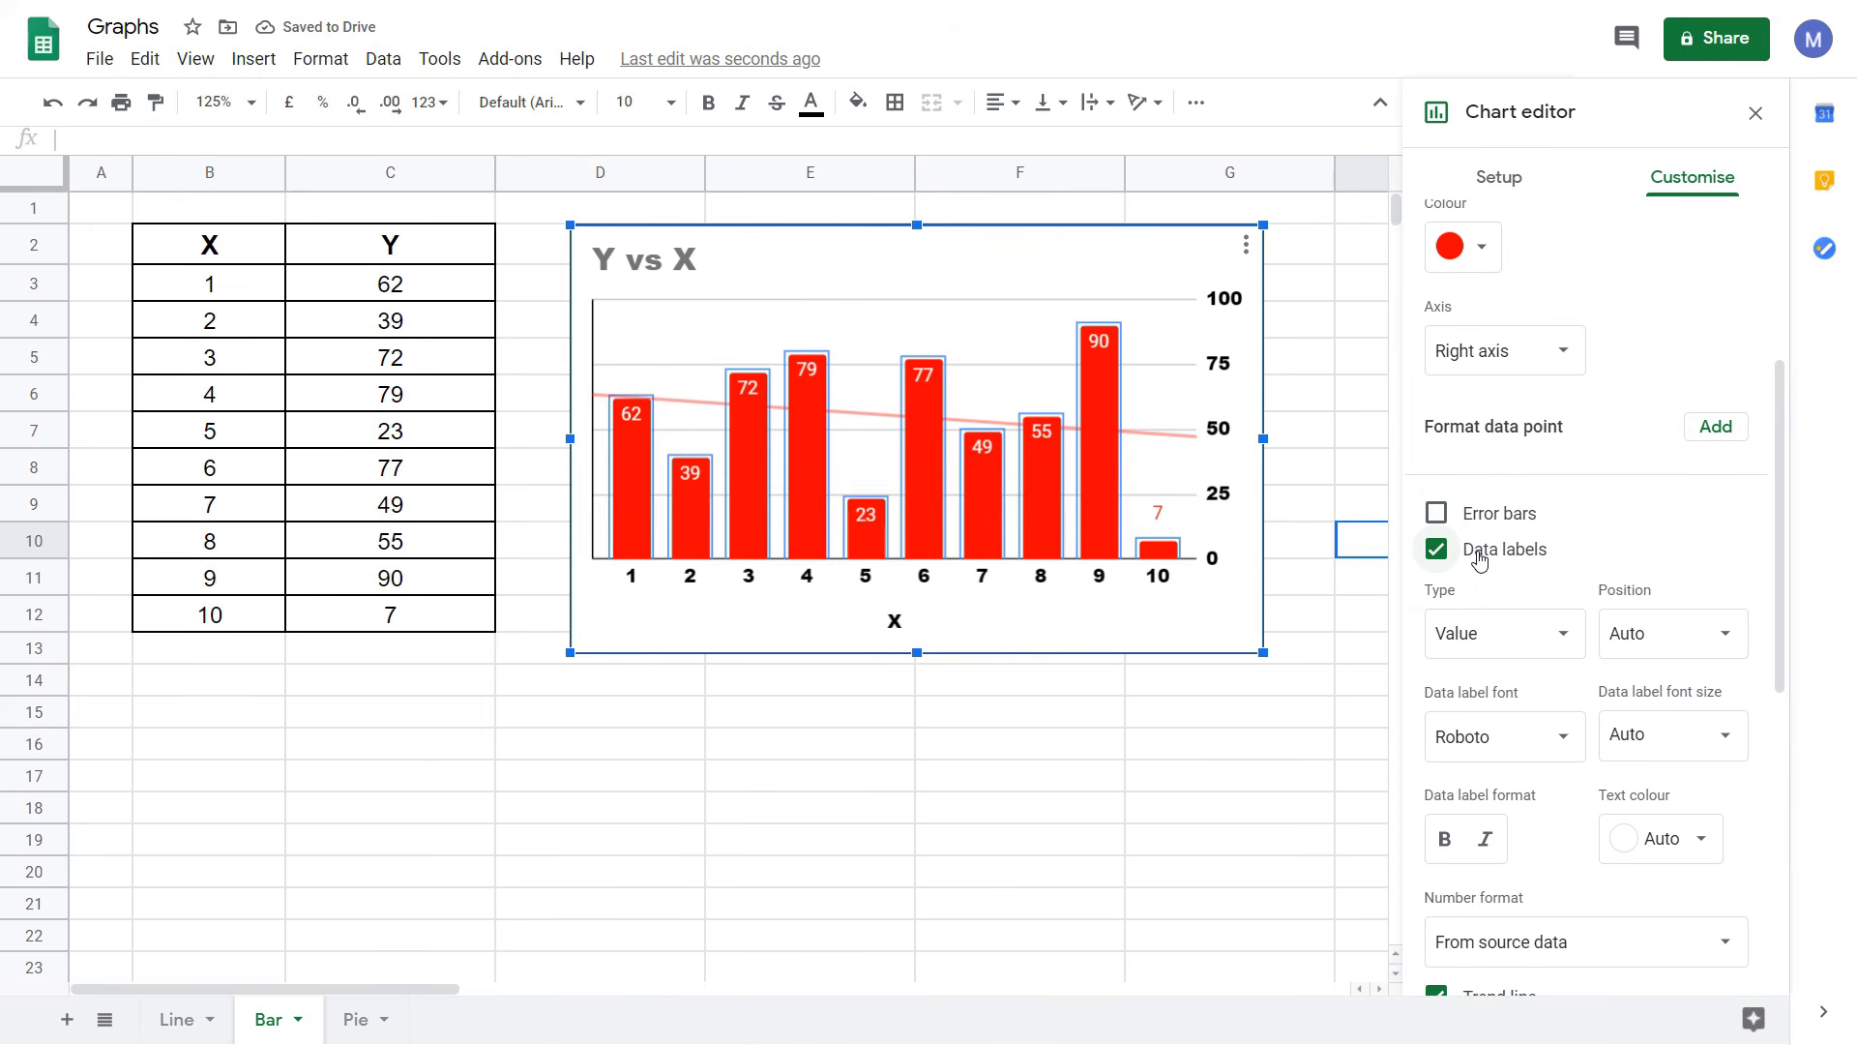
click(1446, 516)
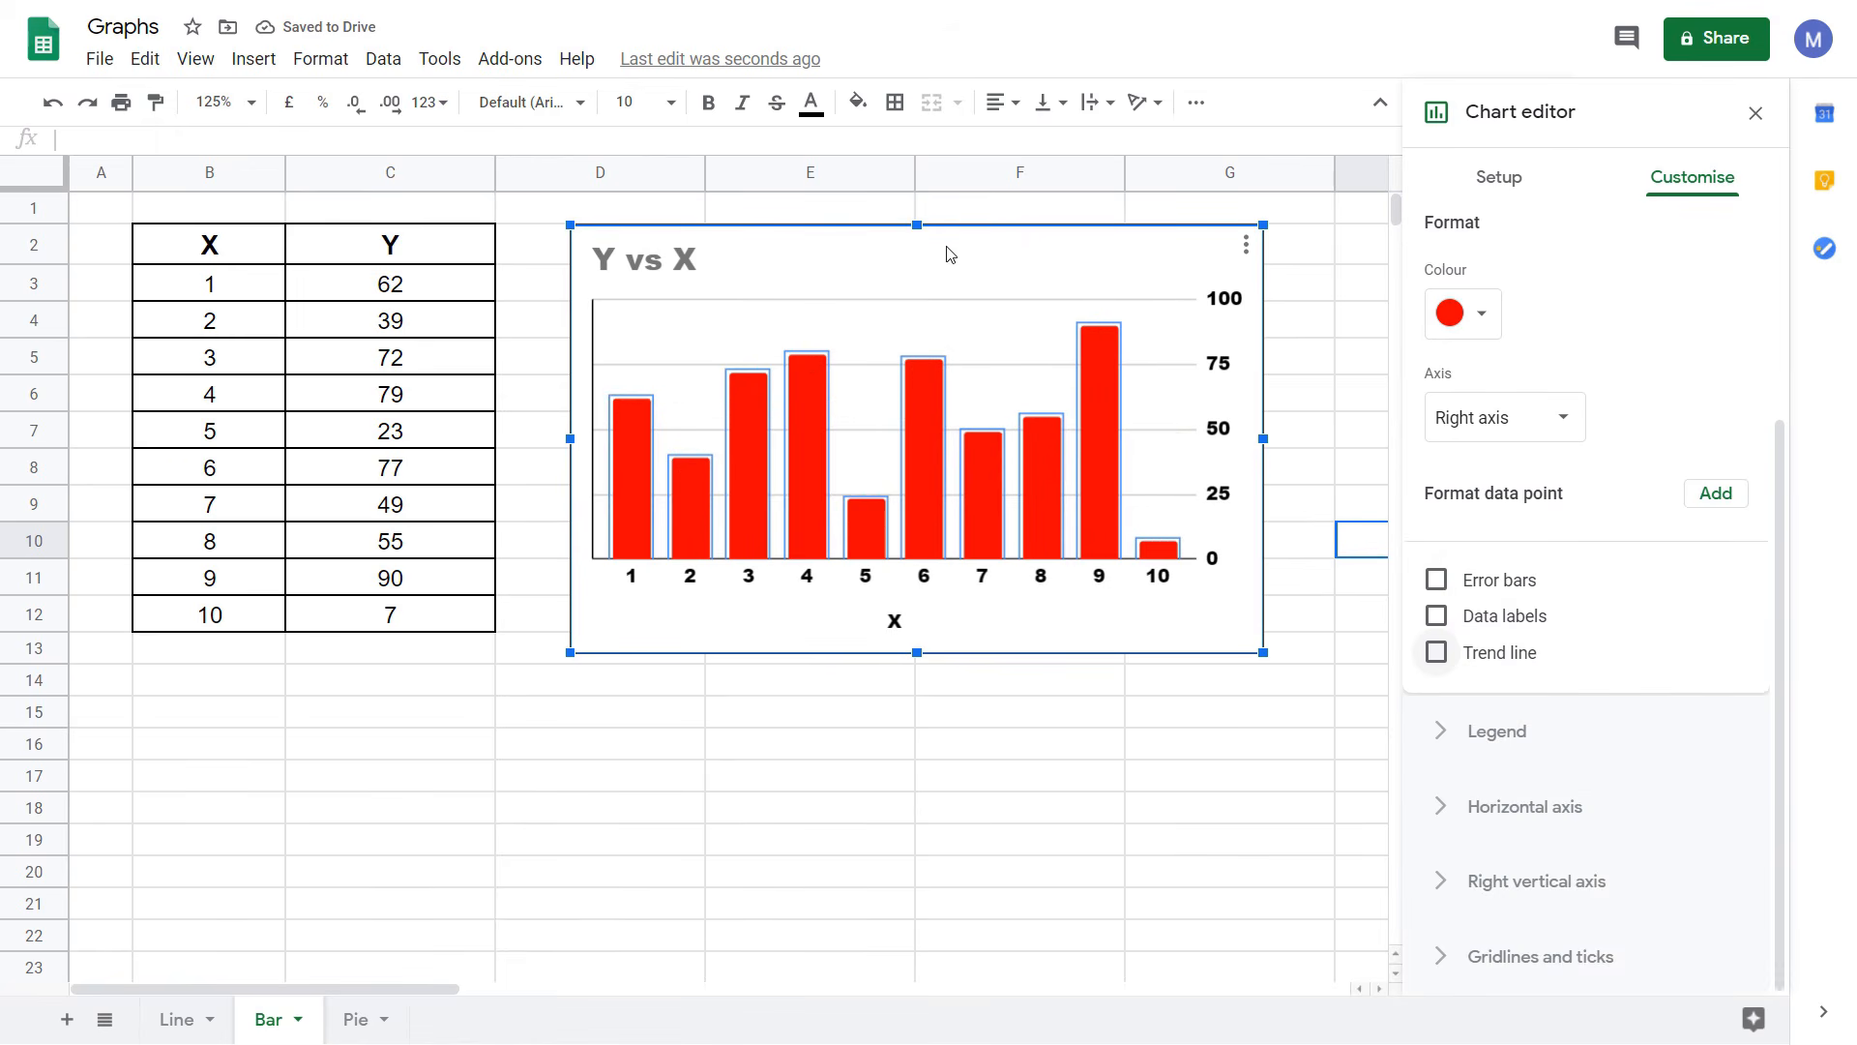
On the Line sheet, set the line chart's Y series point size to 10px and its point shape to Square
click(181, 1032)
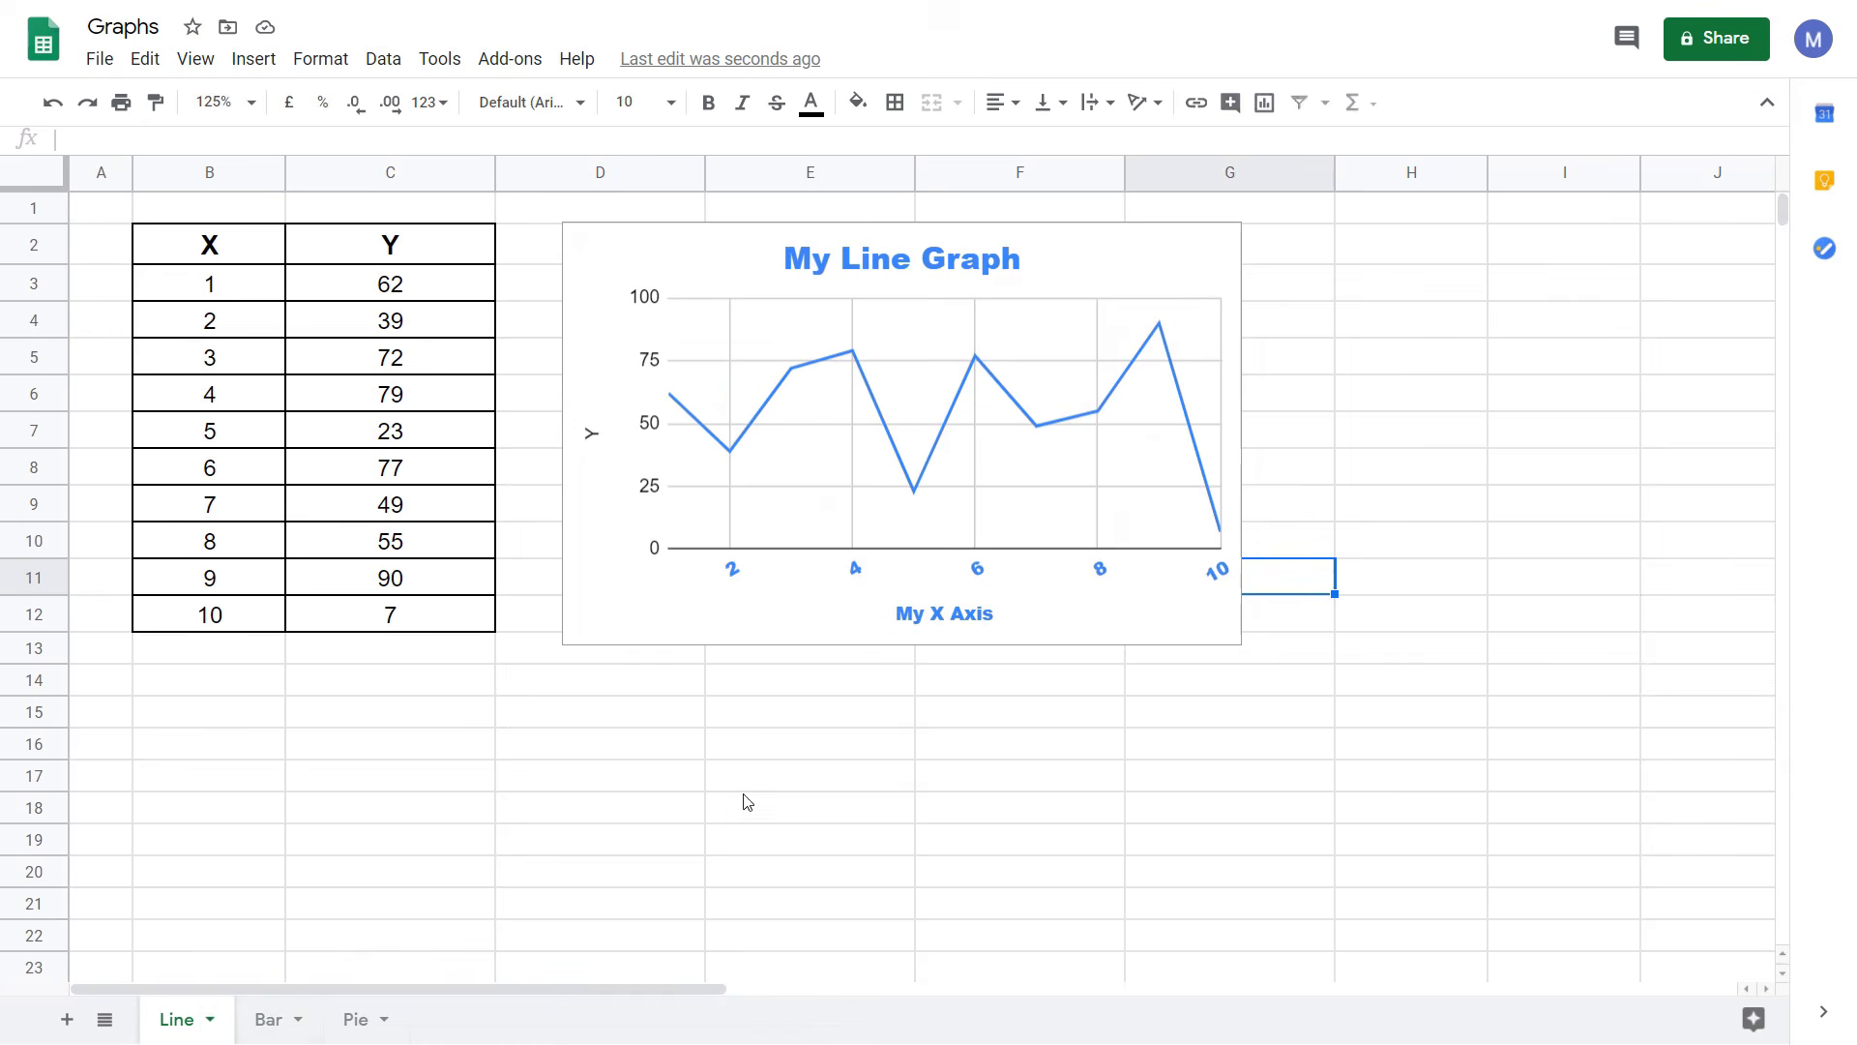
click(1055, 427)
right_click(1056, 428)
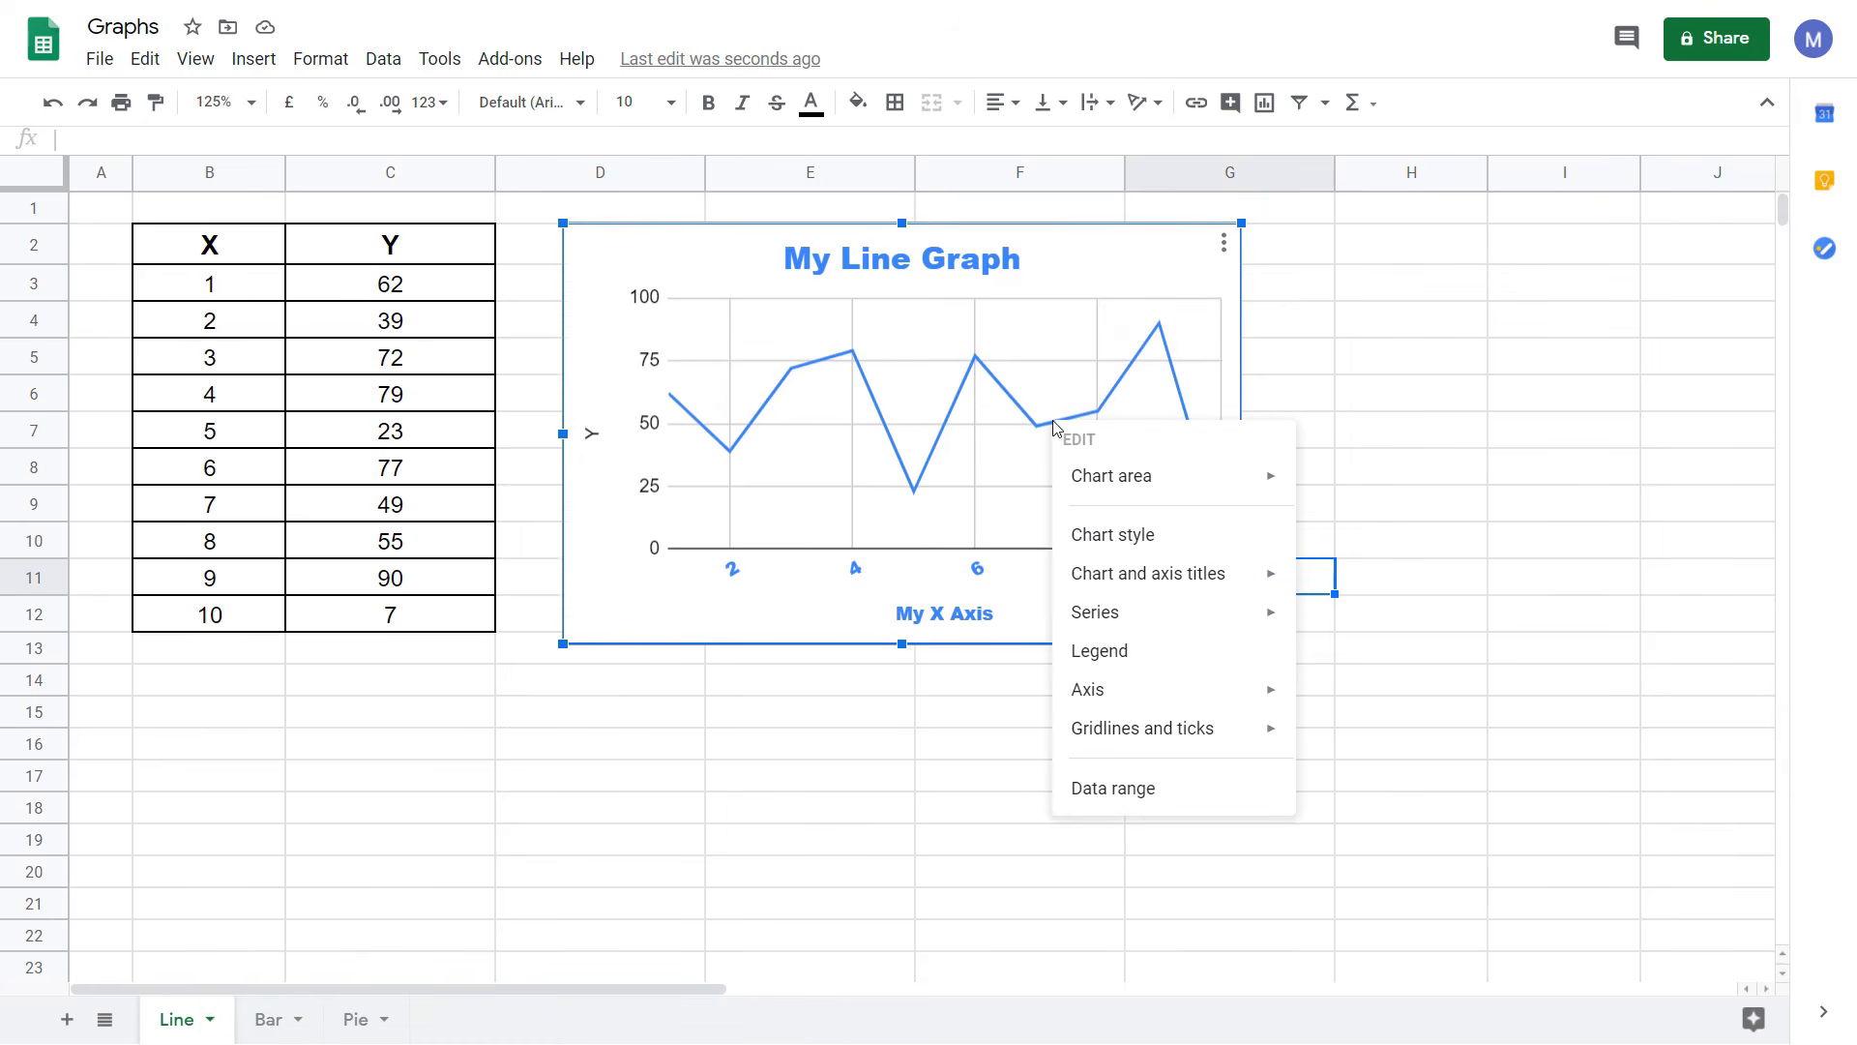
mouse_move(1145, 620)
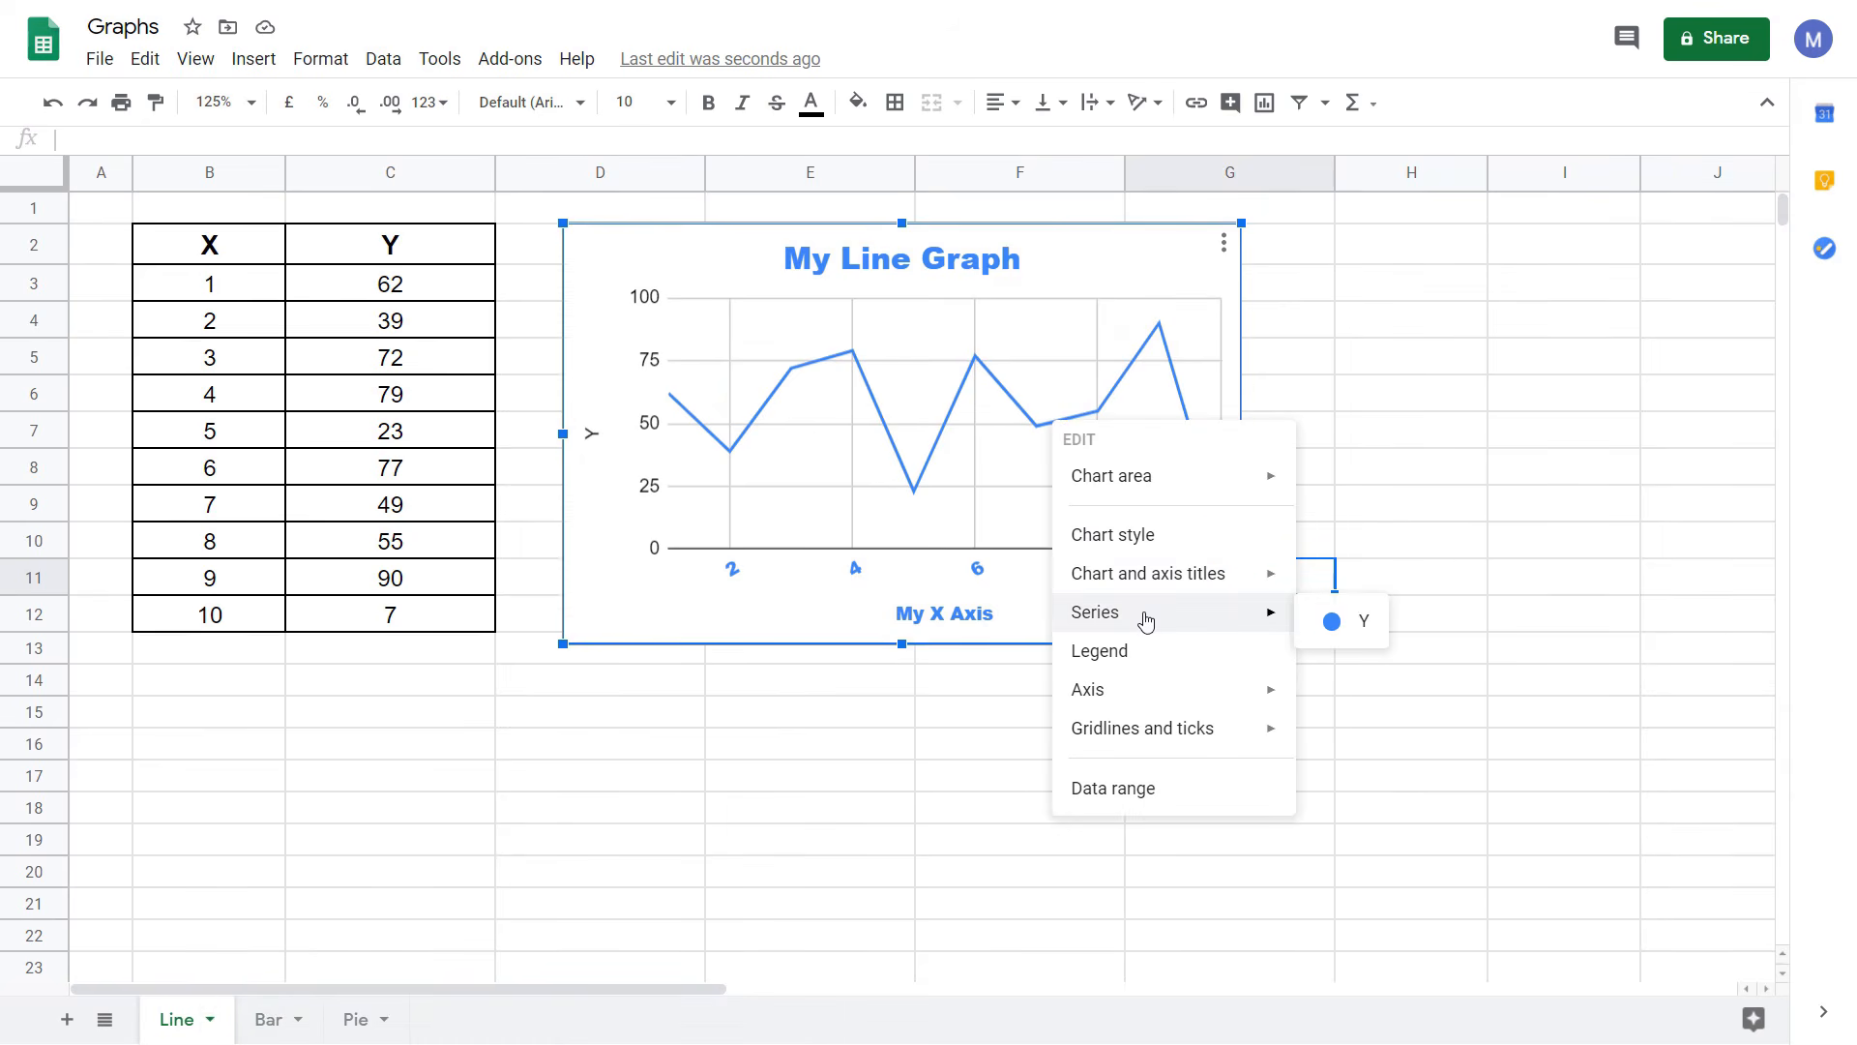
click(1332, 621)
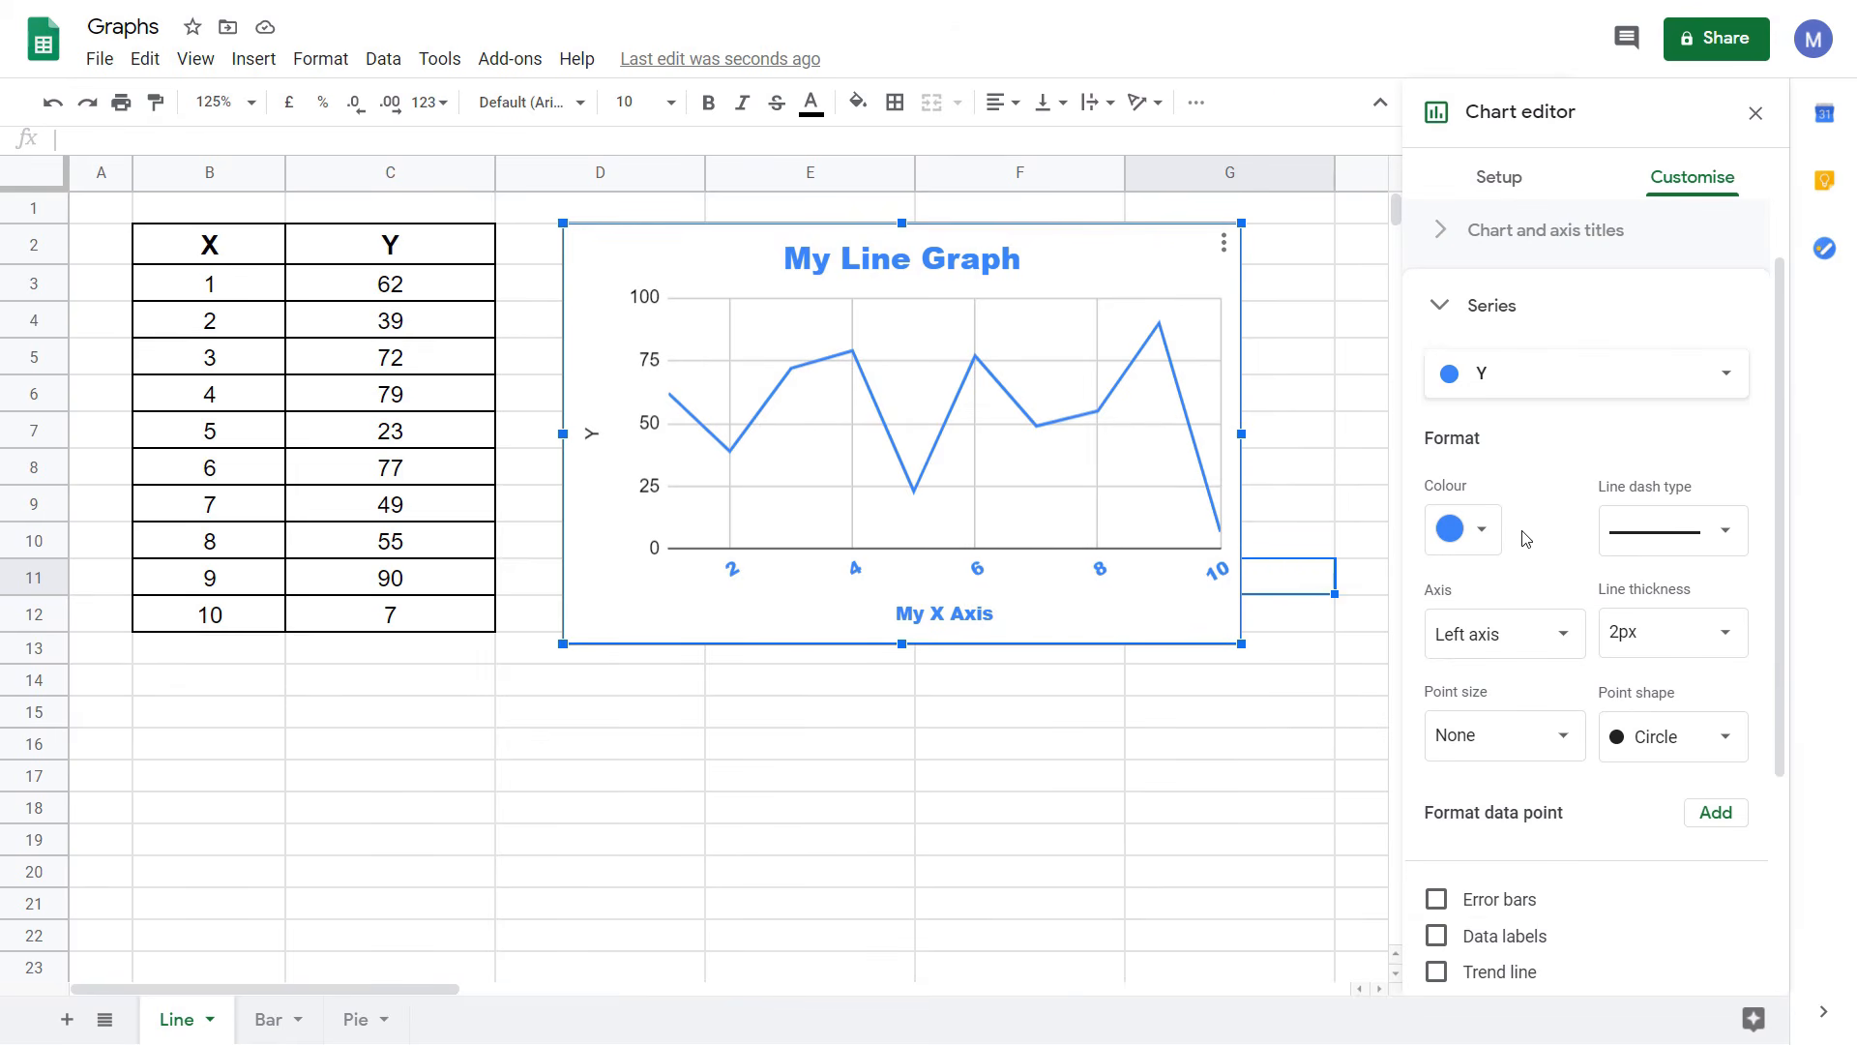
click(1594, 386)
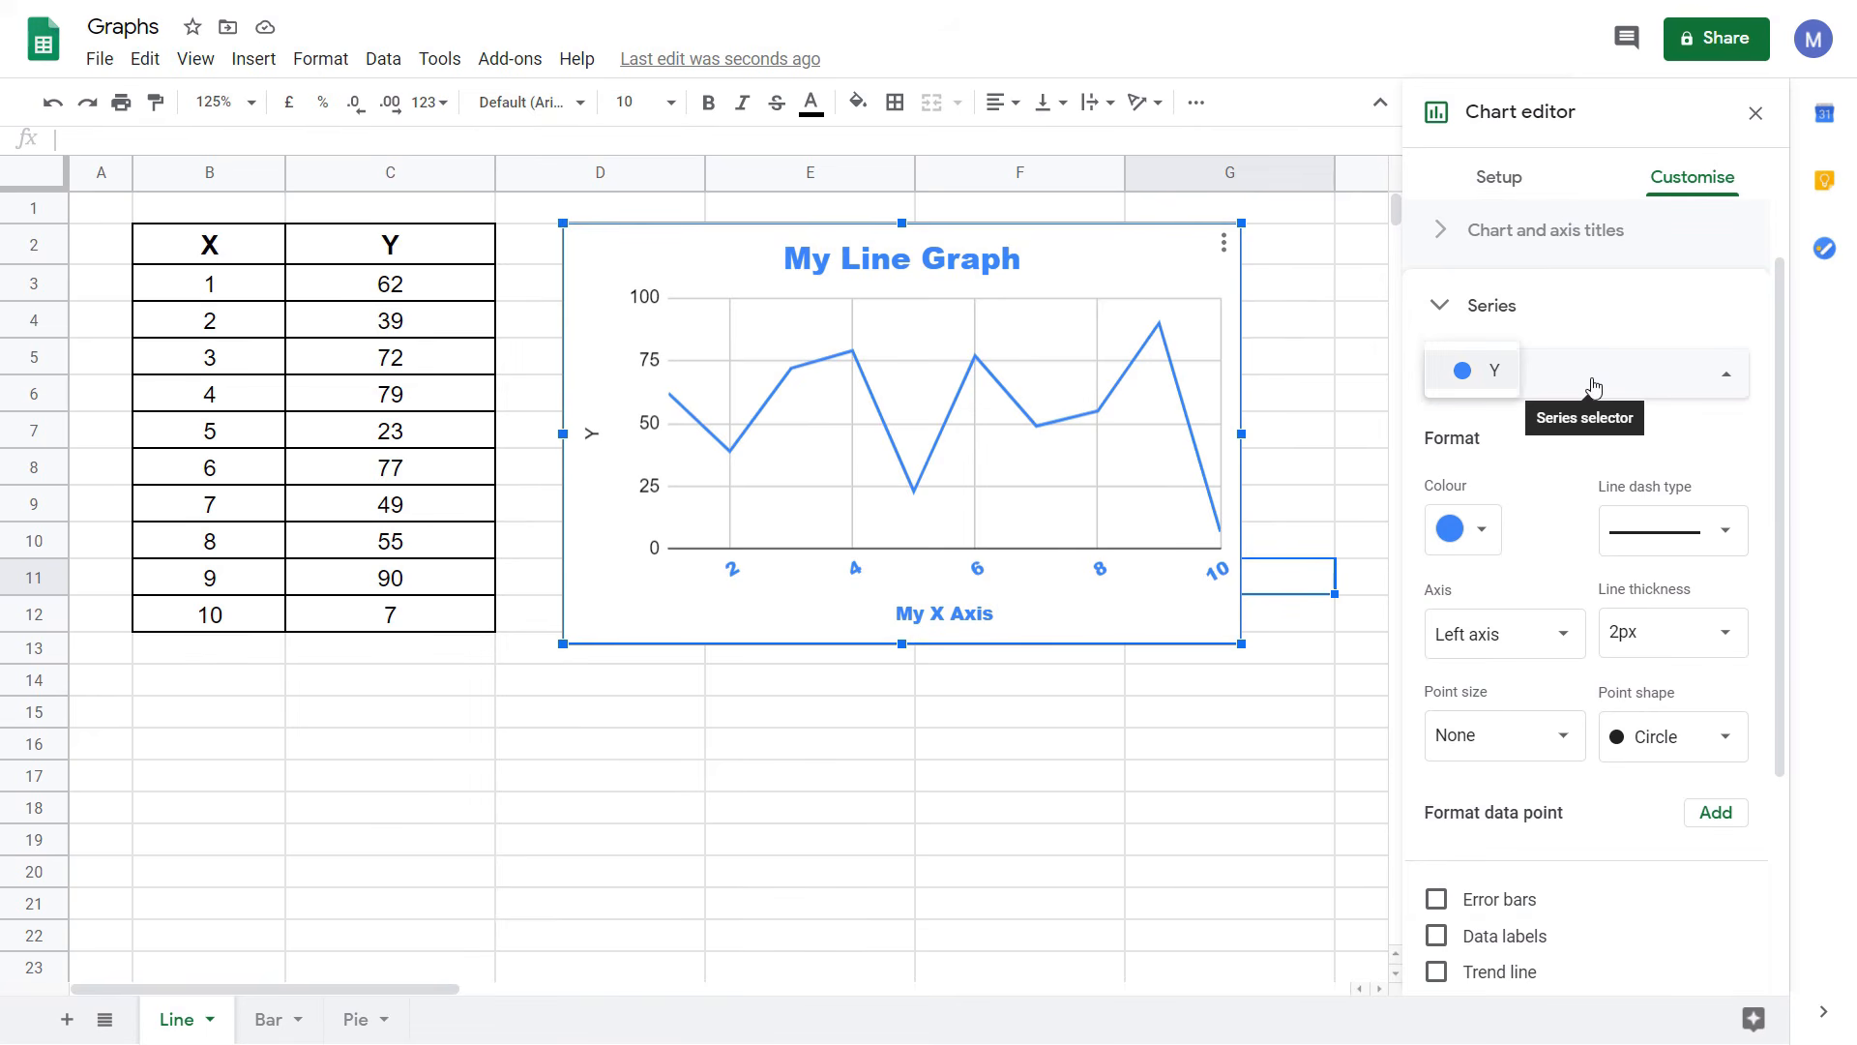
click(1594, 386)
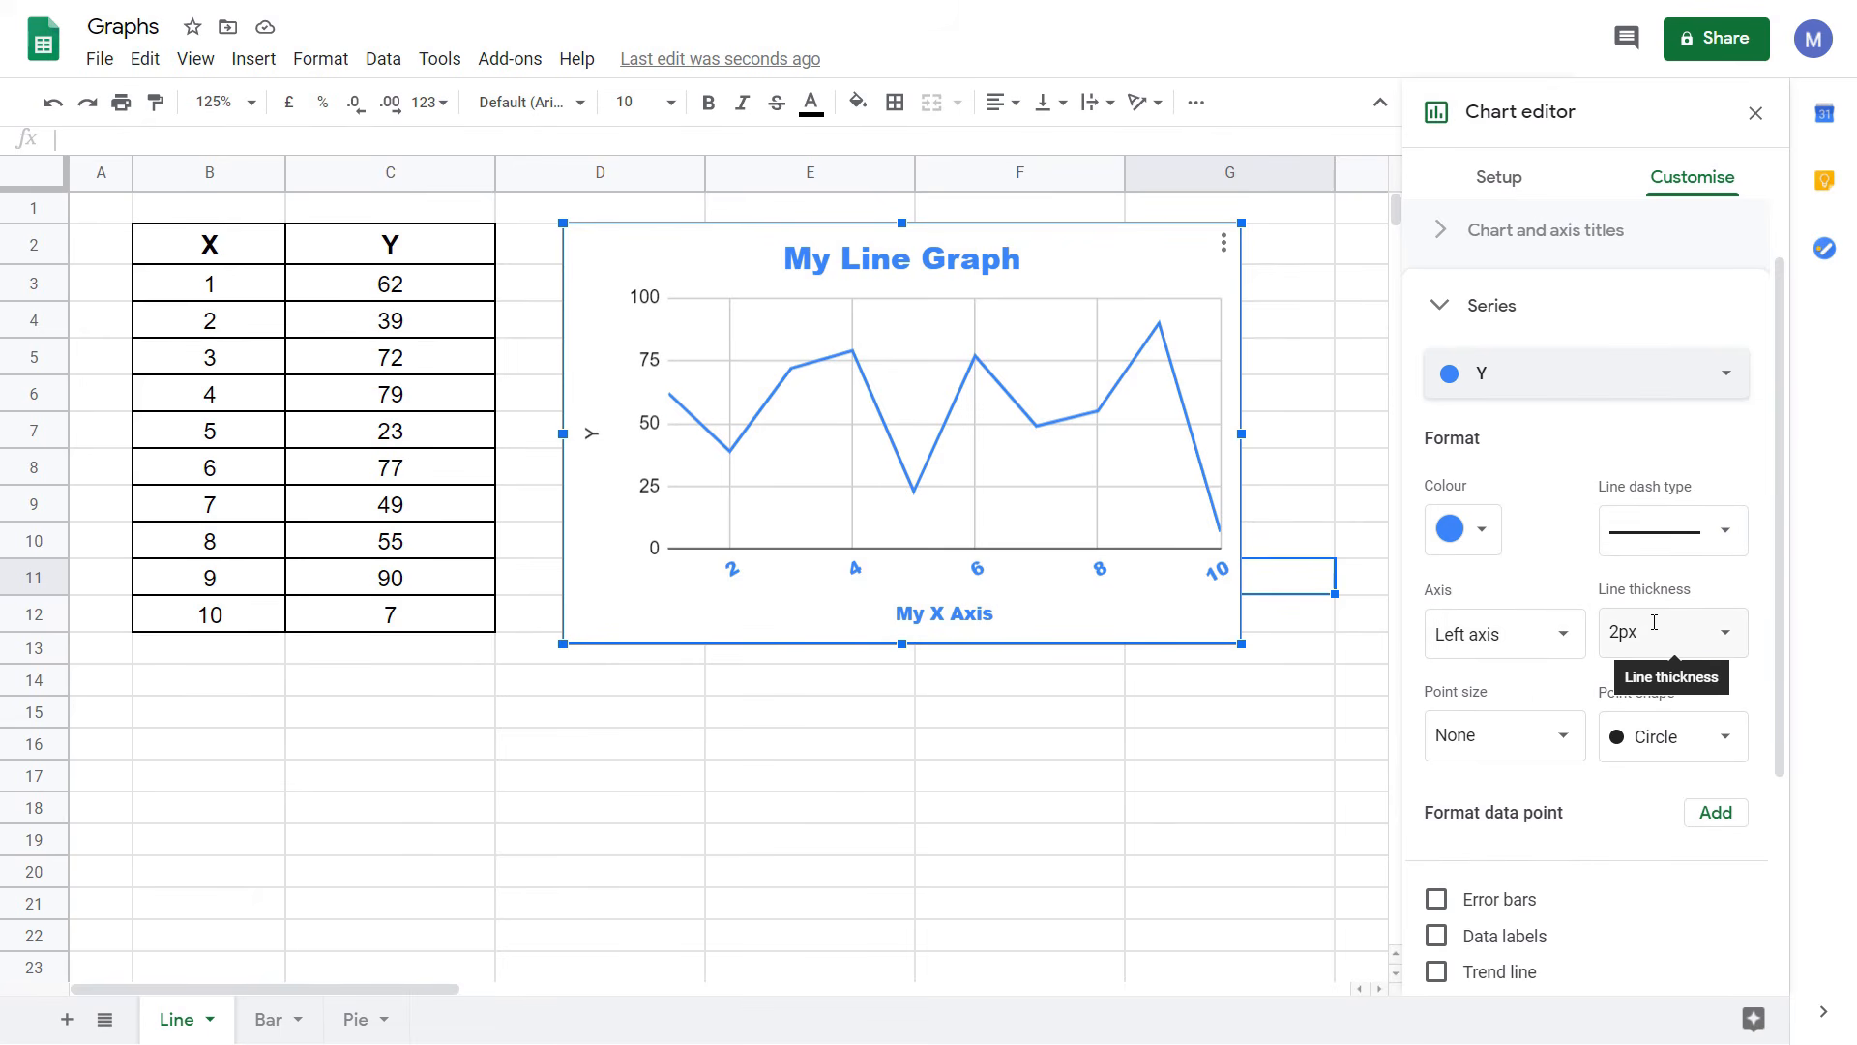
click(1559, 740)
click(1490, 904)
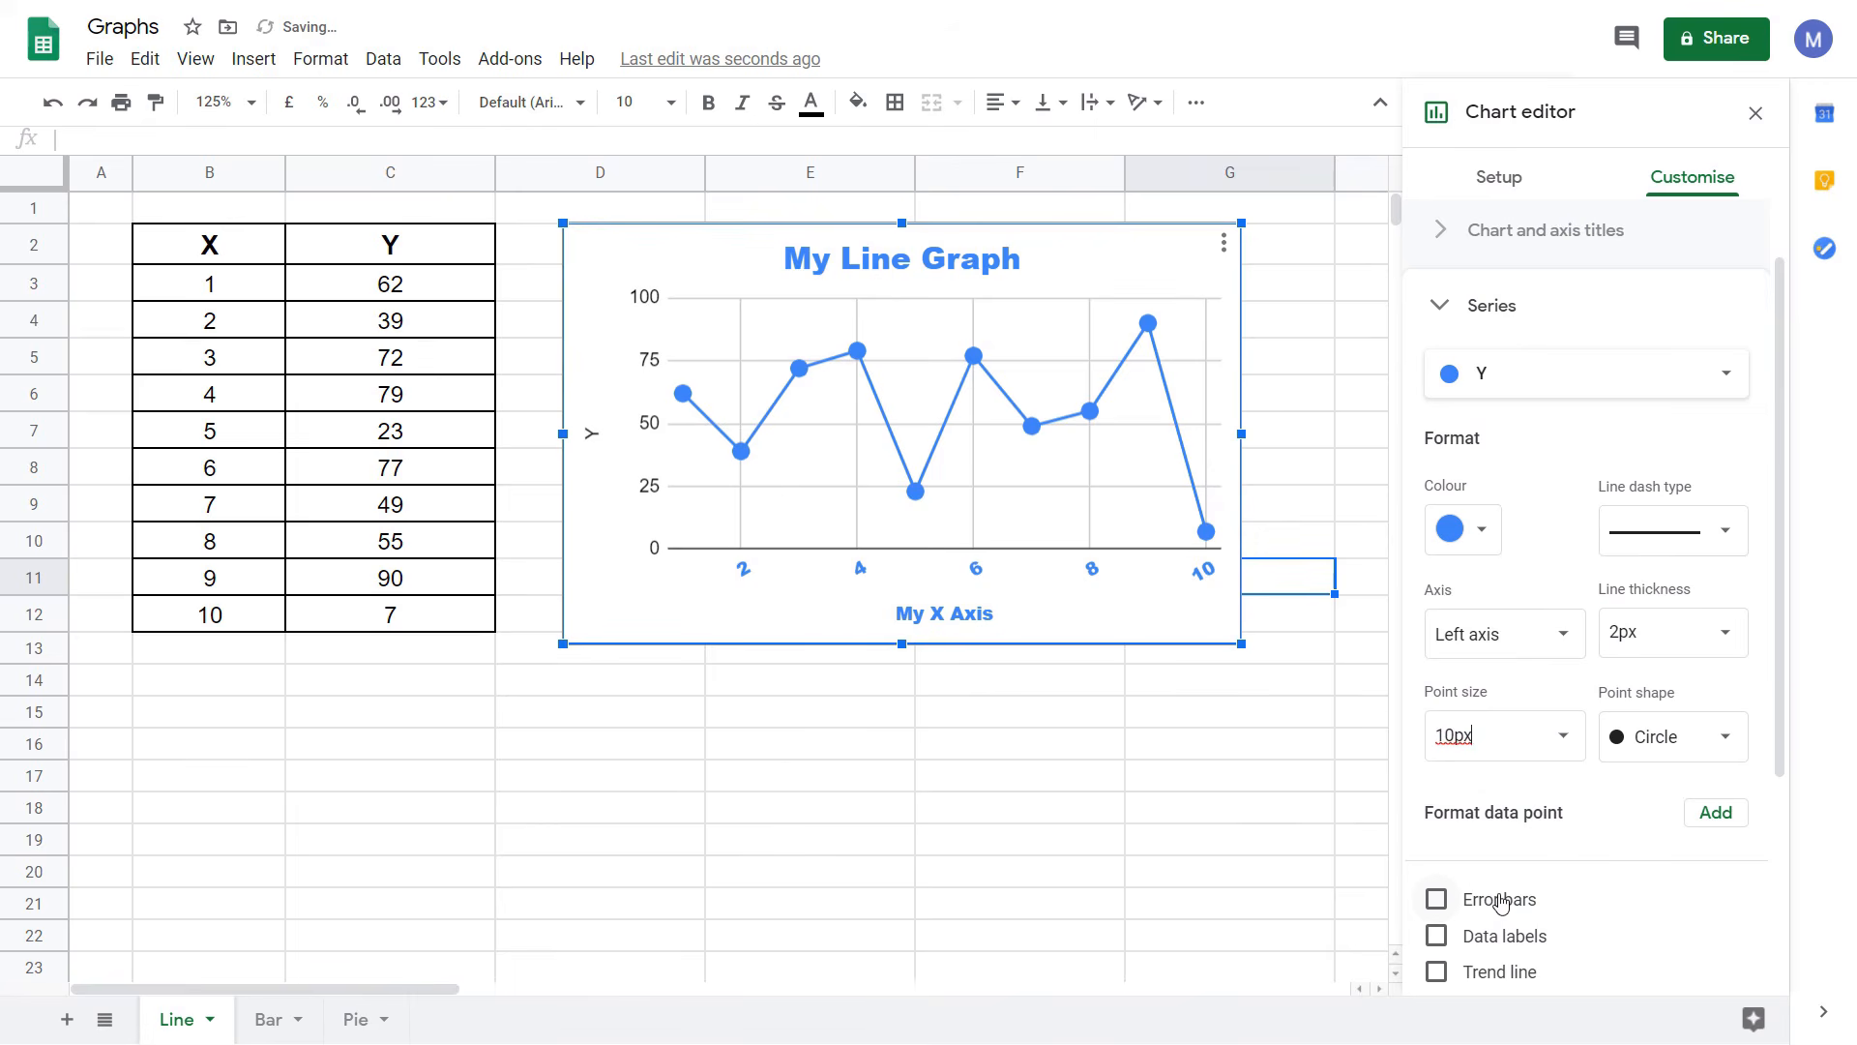
click(1671, 738)
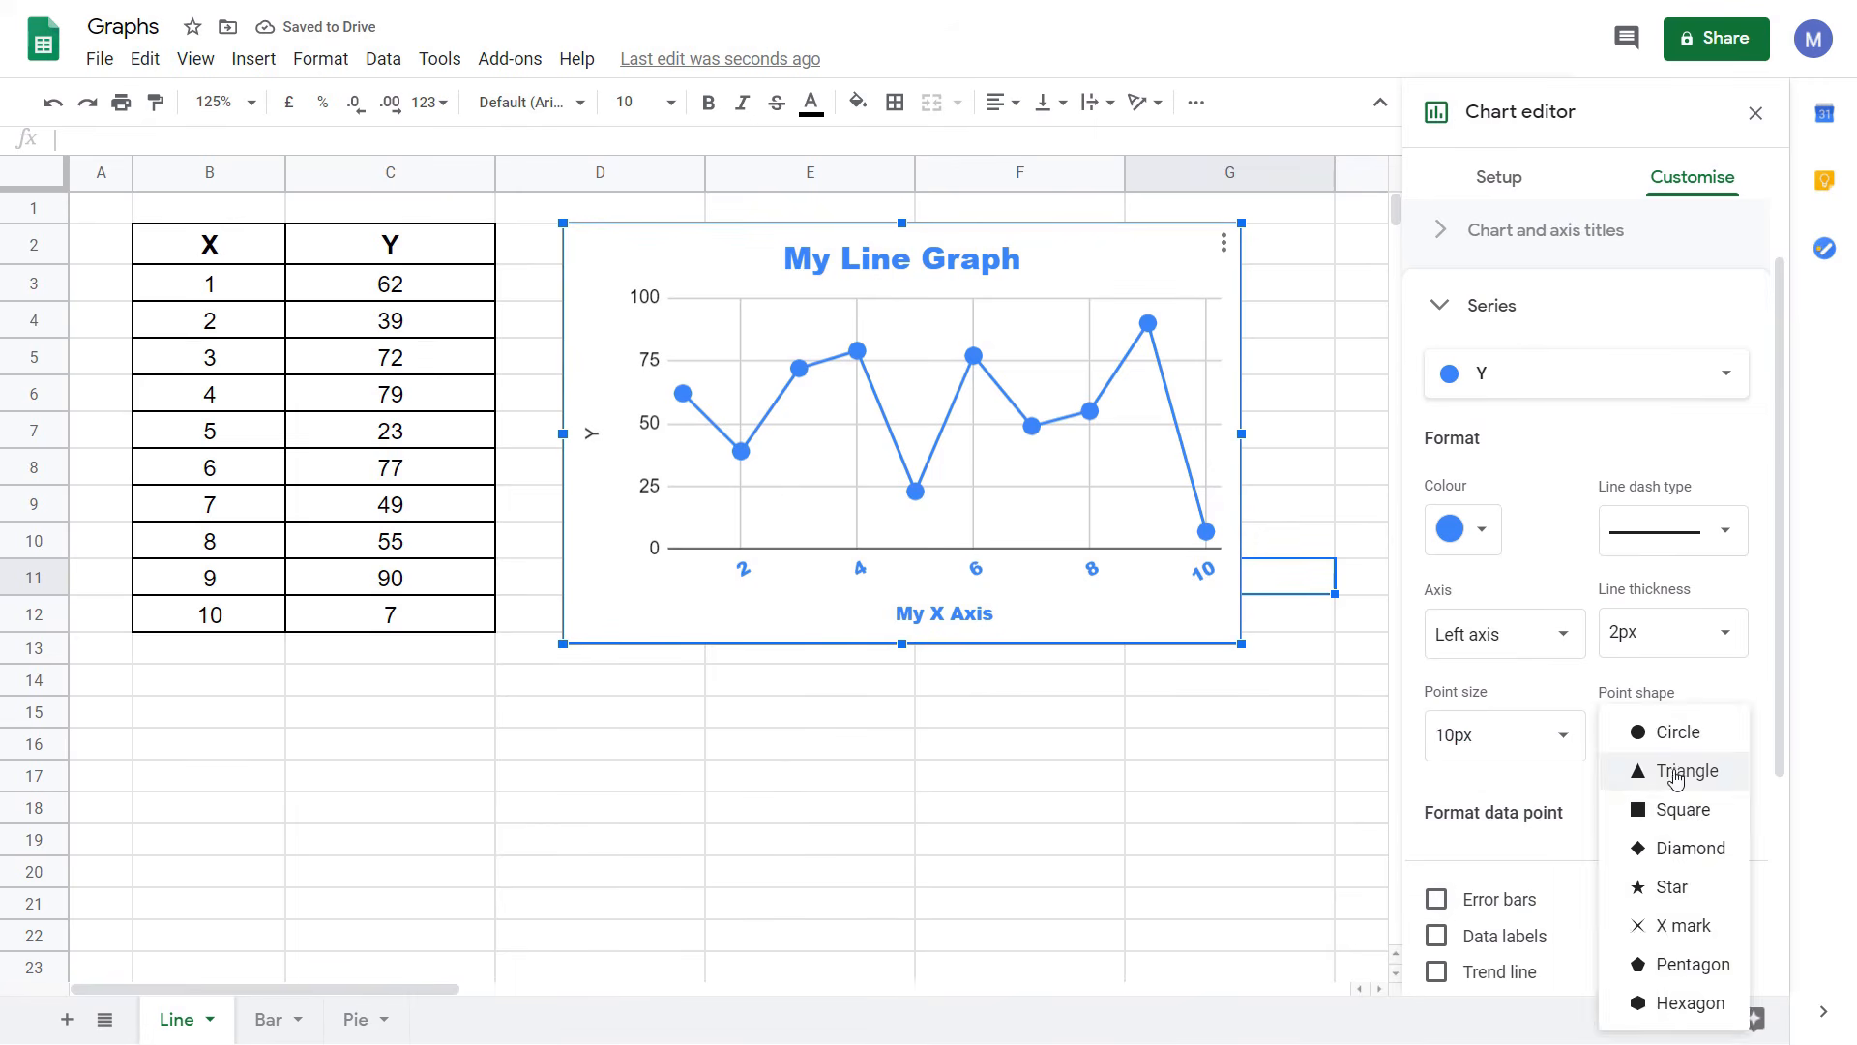
click(1679, 811)
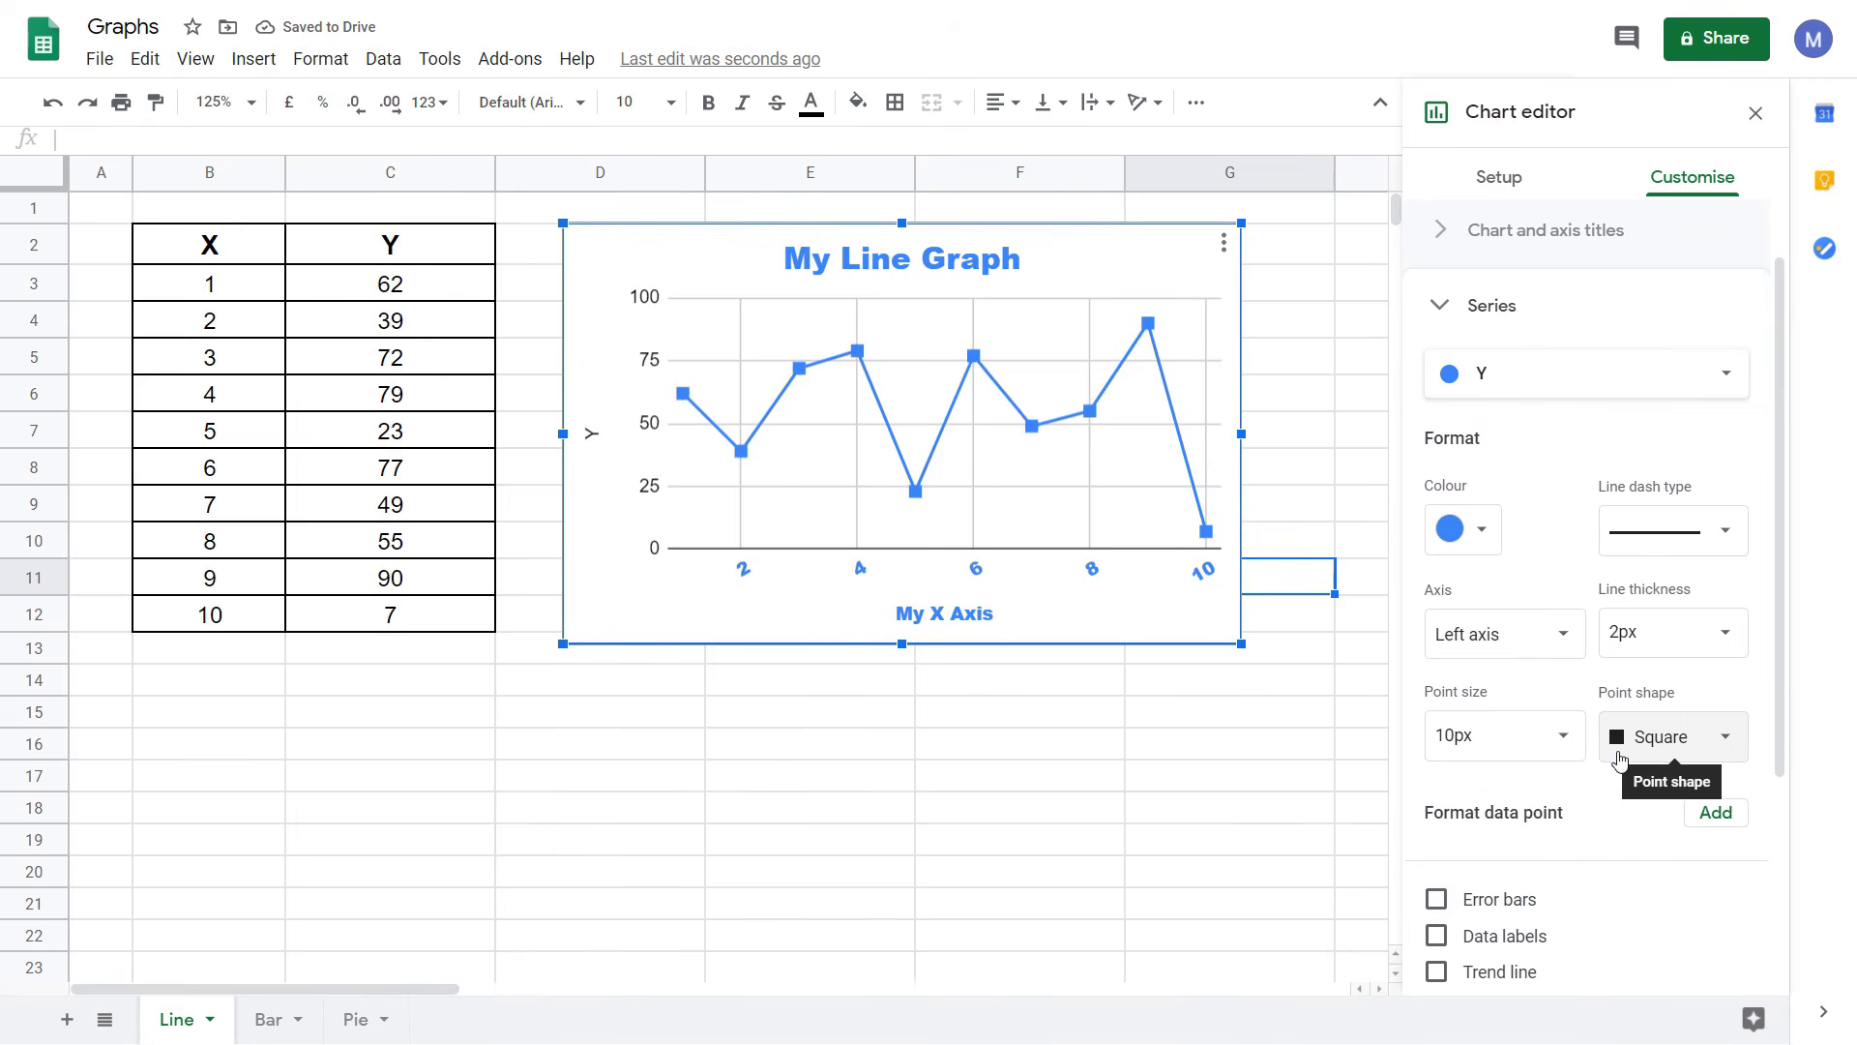
Change the line chart's Y series colour to teal
scroll(1502, 795, down, 1)
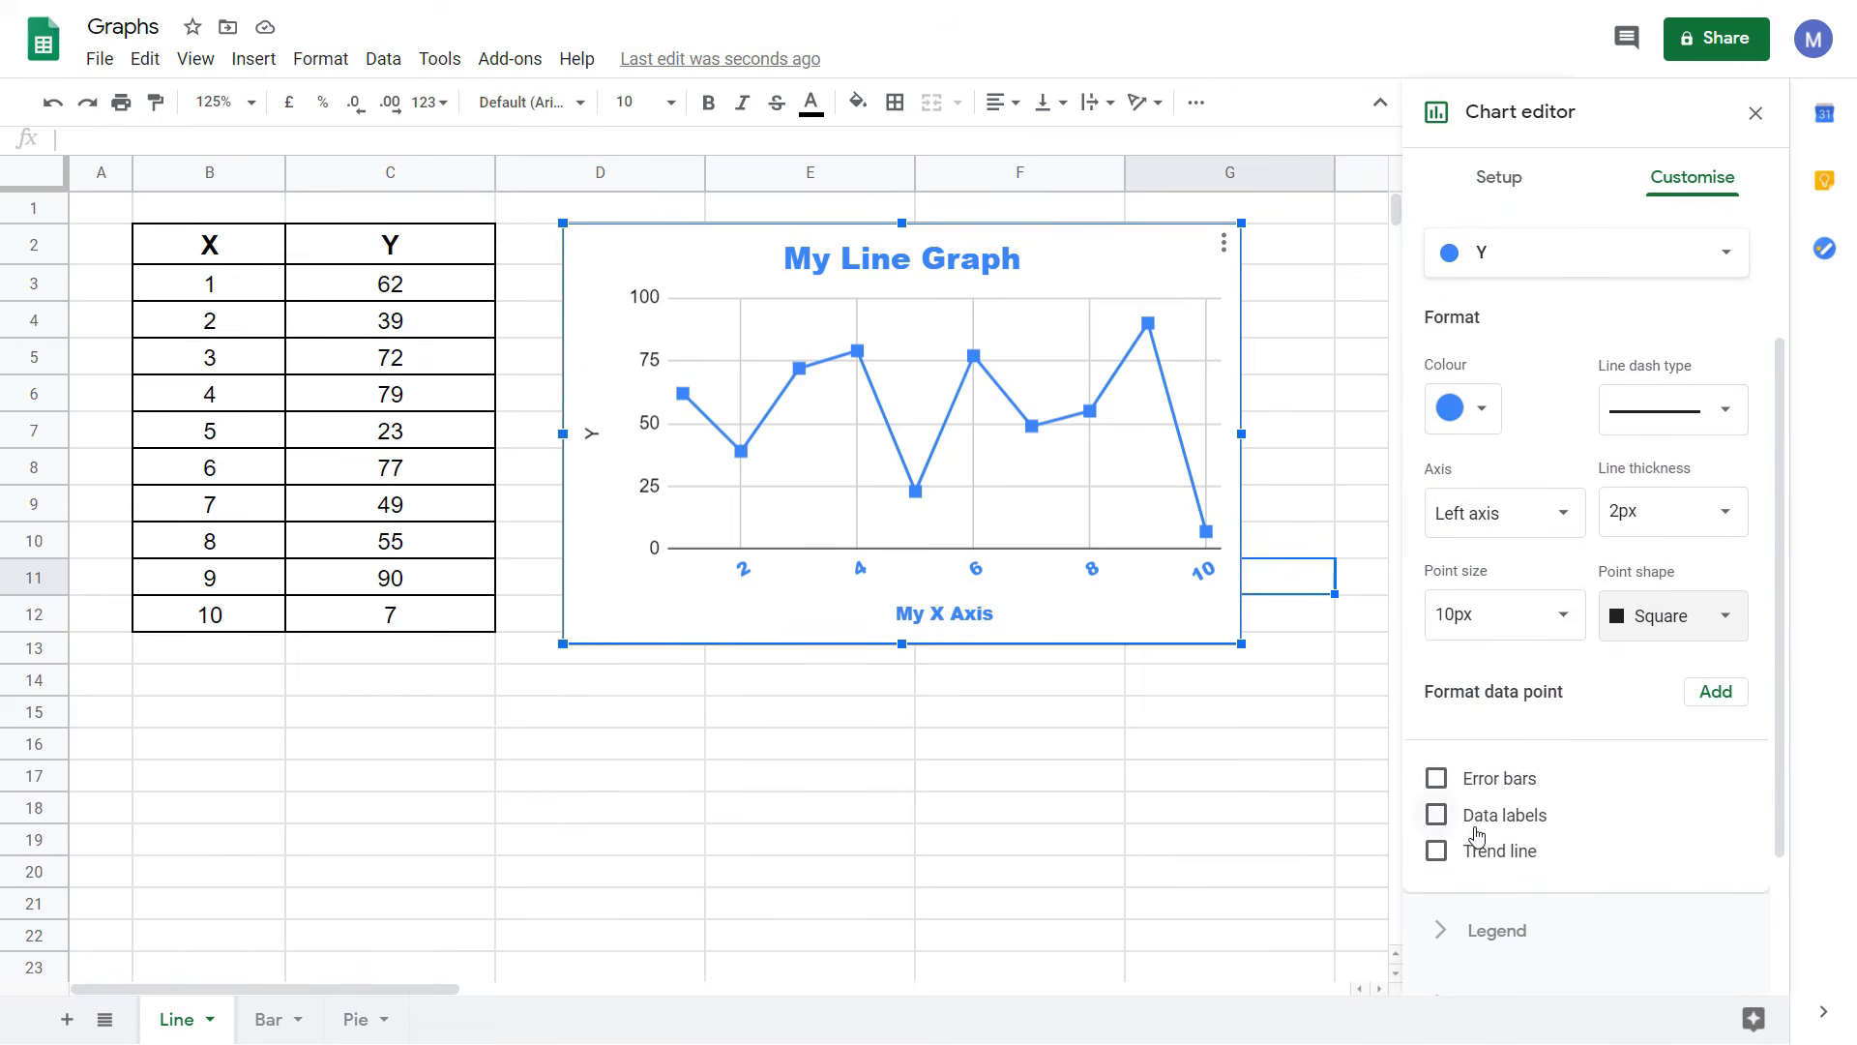
scroll(1482, 744, up, 1)
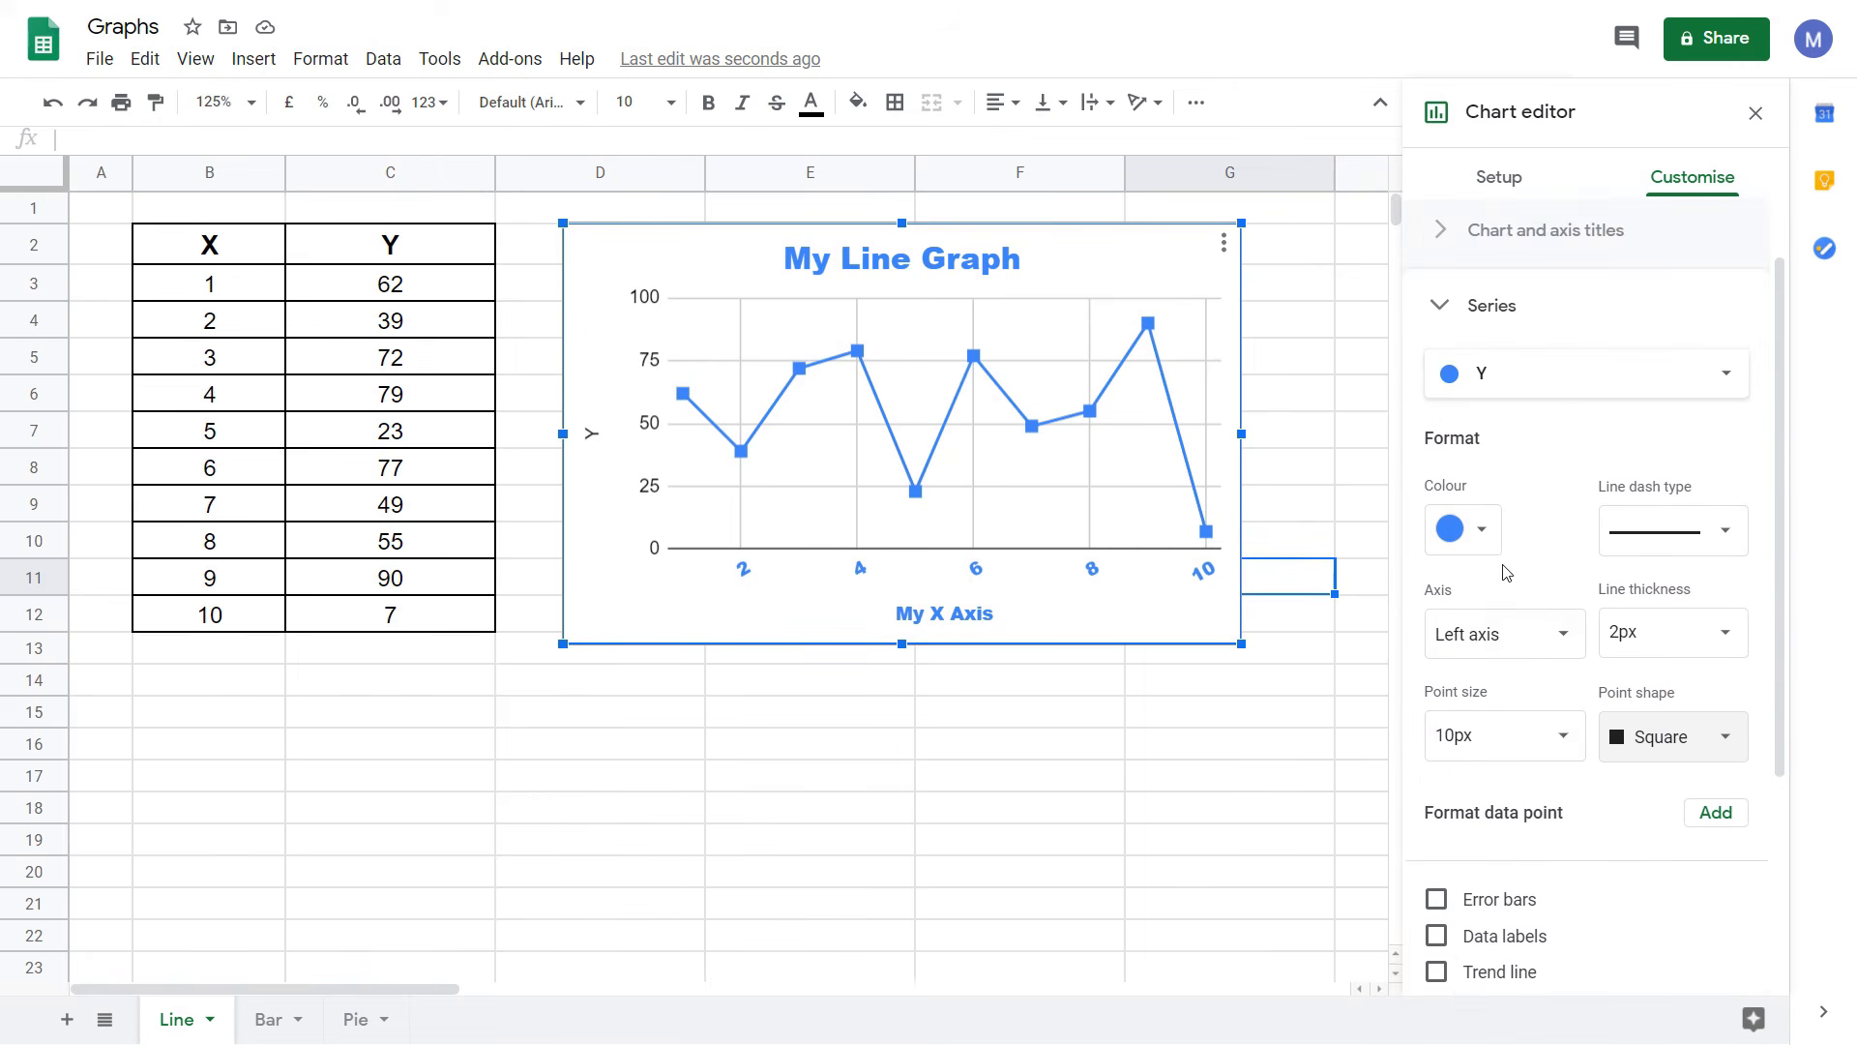
click(1474, 542)
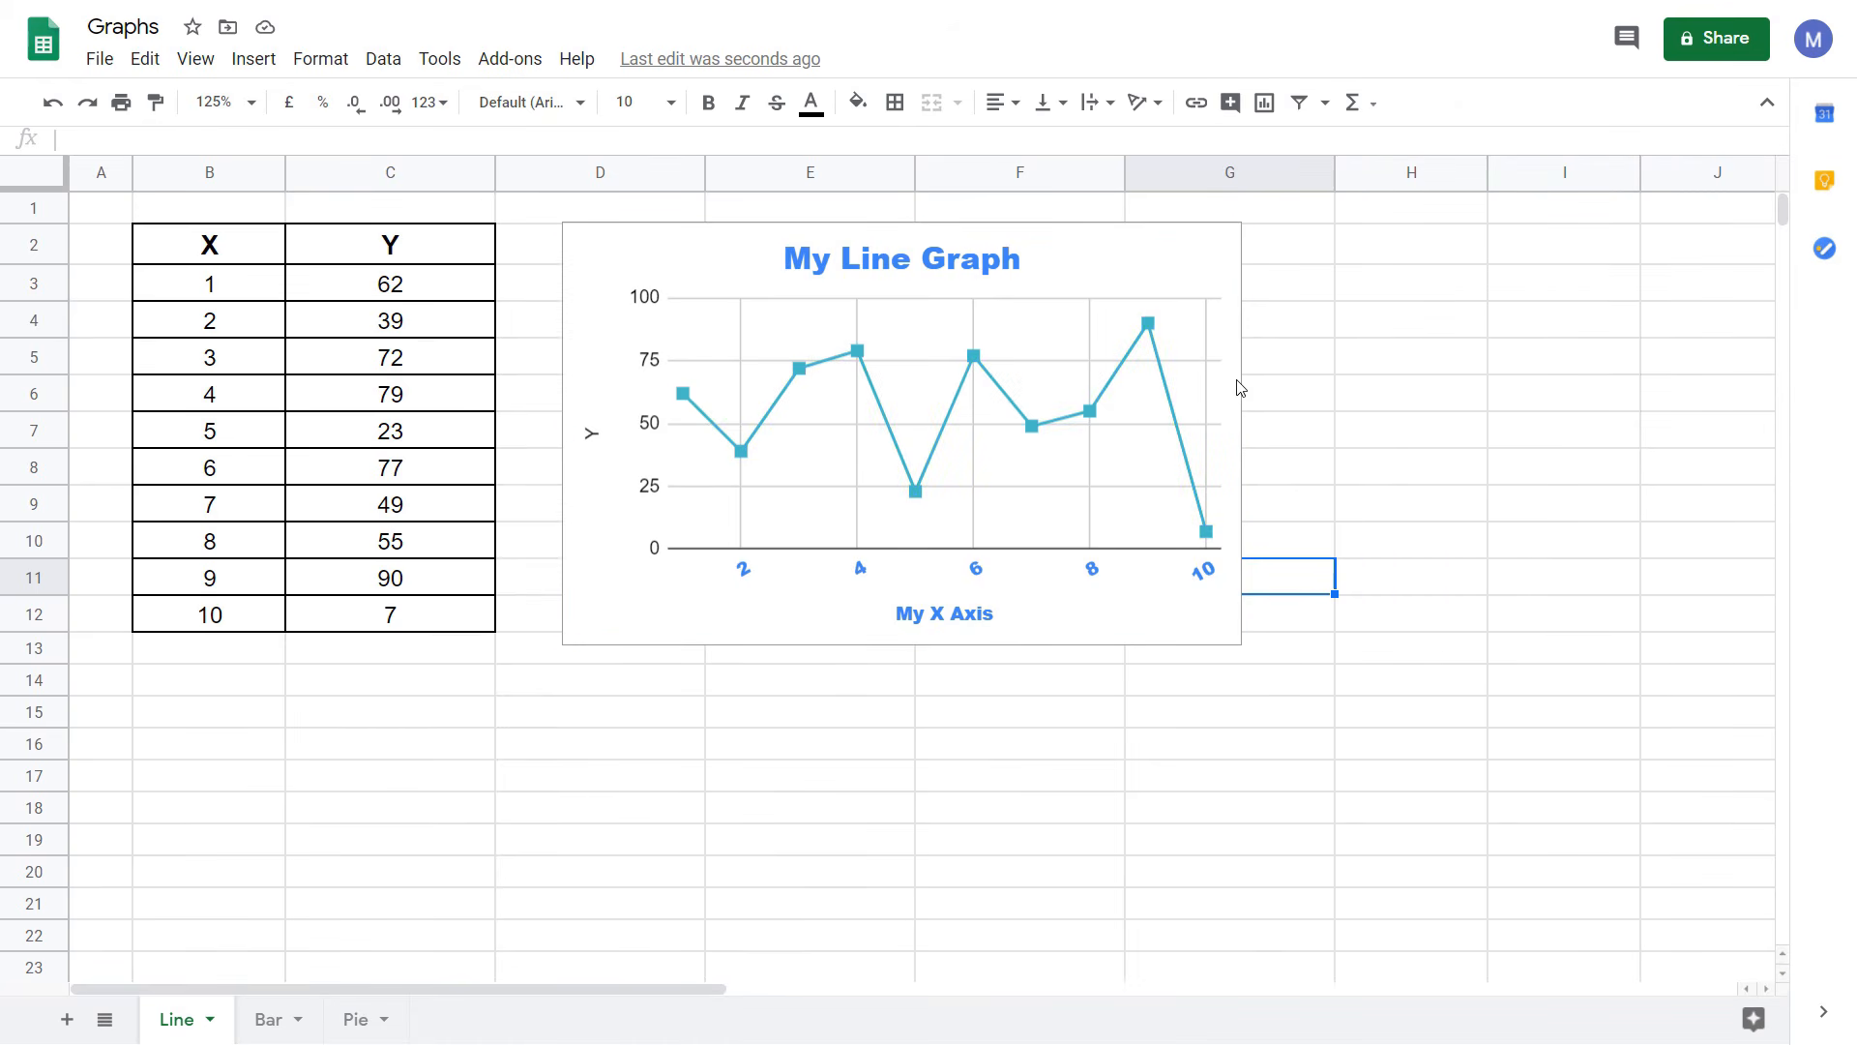
click(1106, 259)
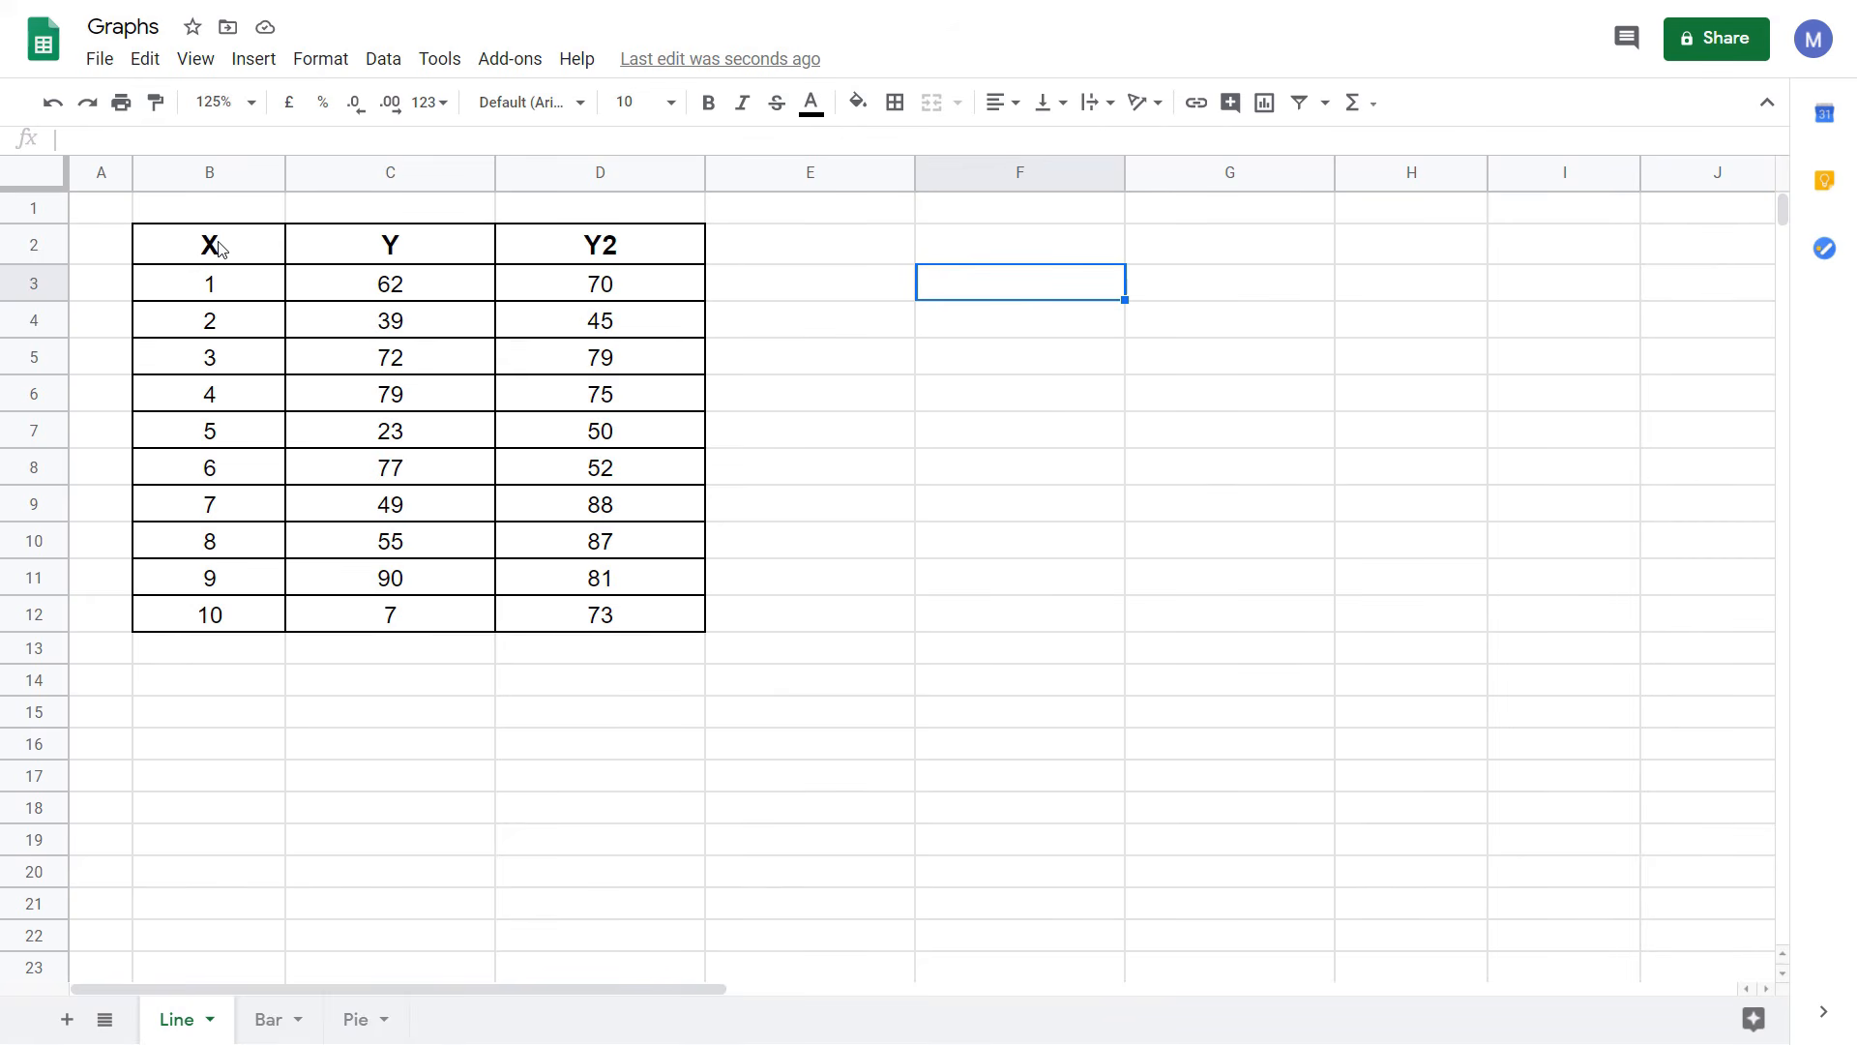
Insert a line chart of the X, Y and Y2 data in B2:D12, shrink it and place it beside the table
drag(219, 249, 601, 626)
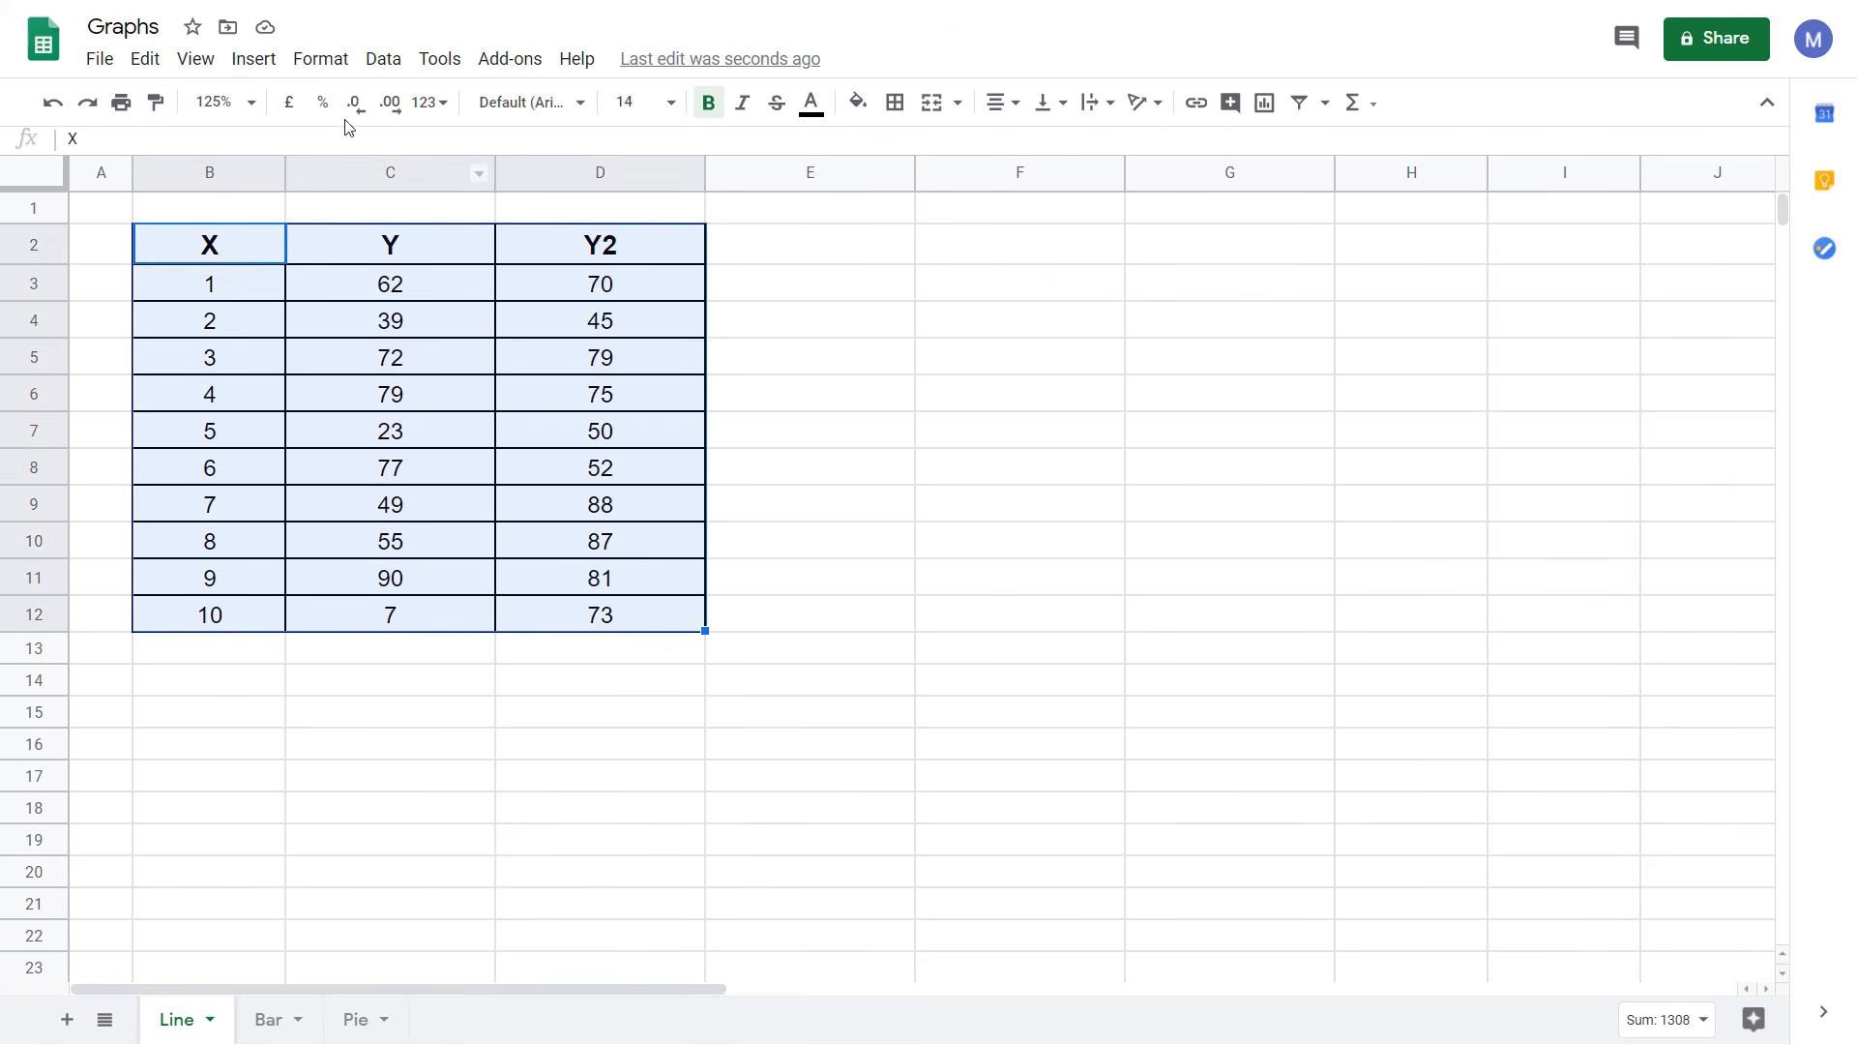
click(253, 59)
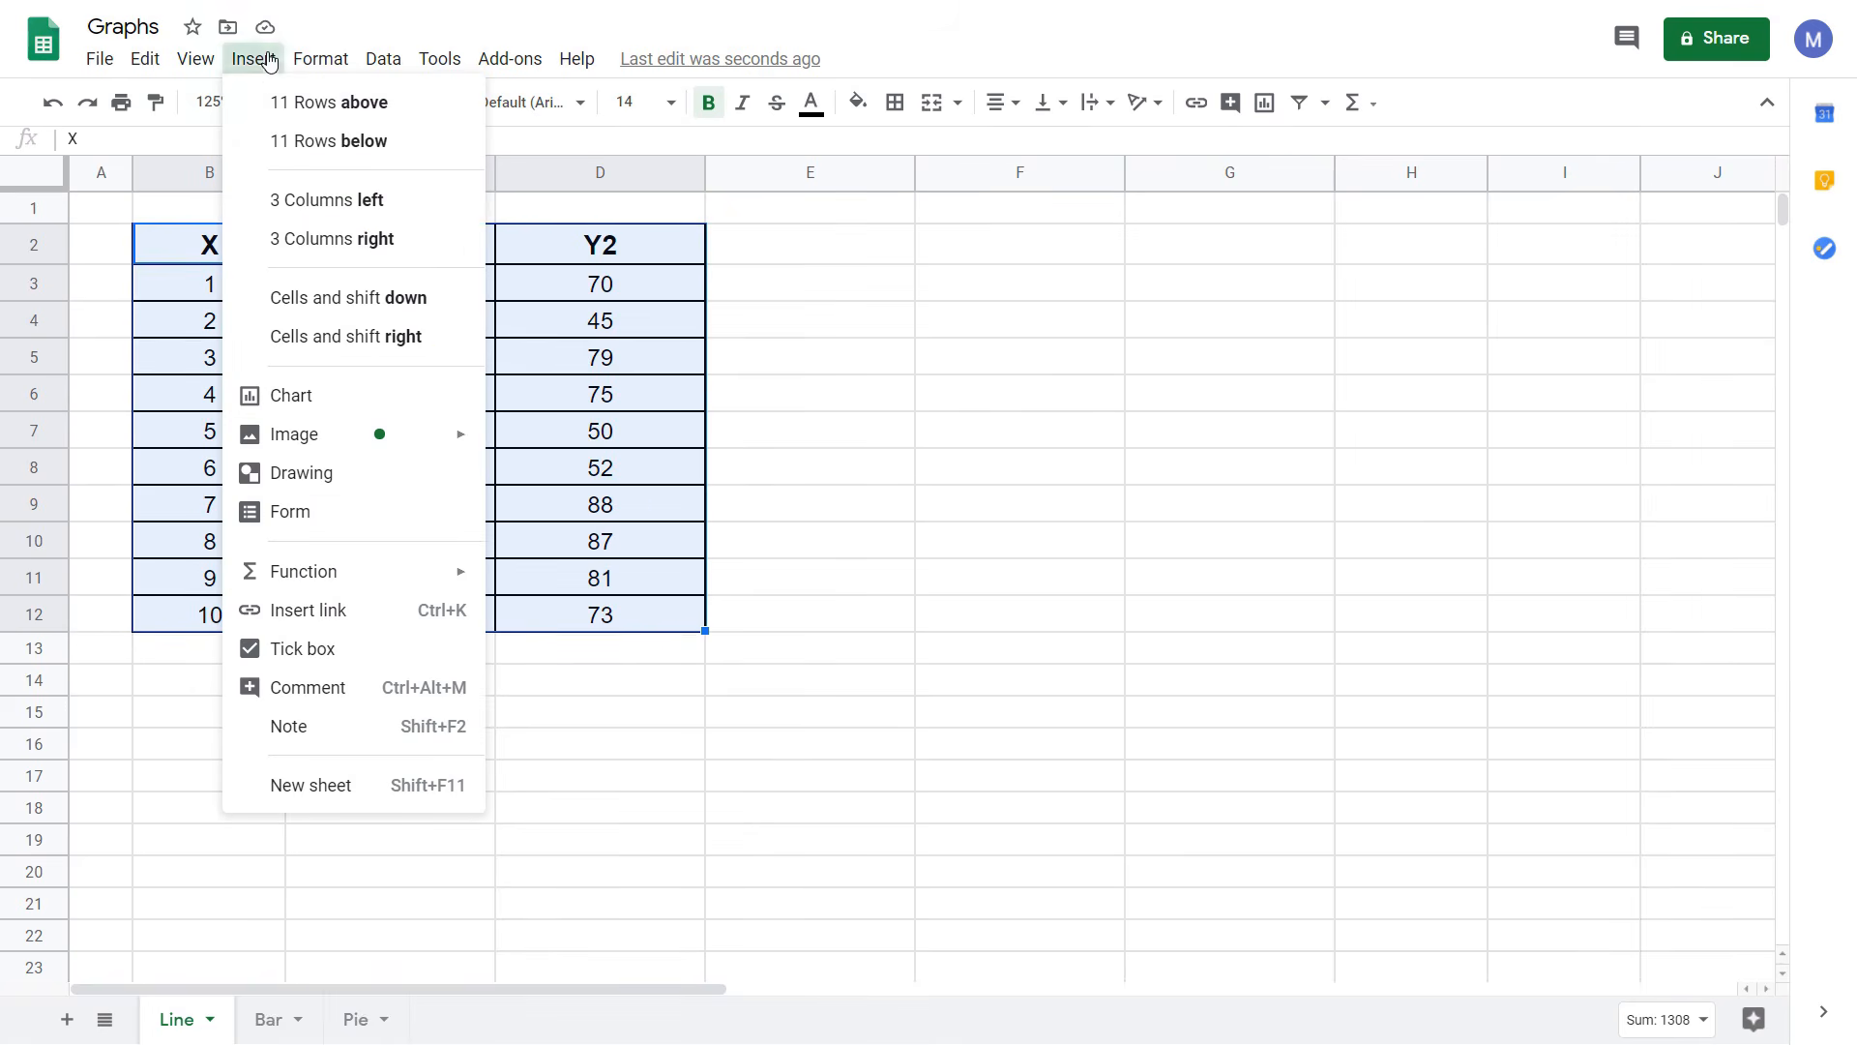
click(303, 397)
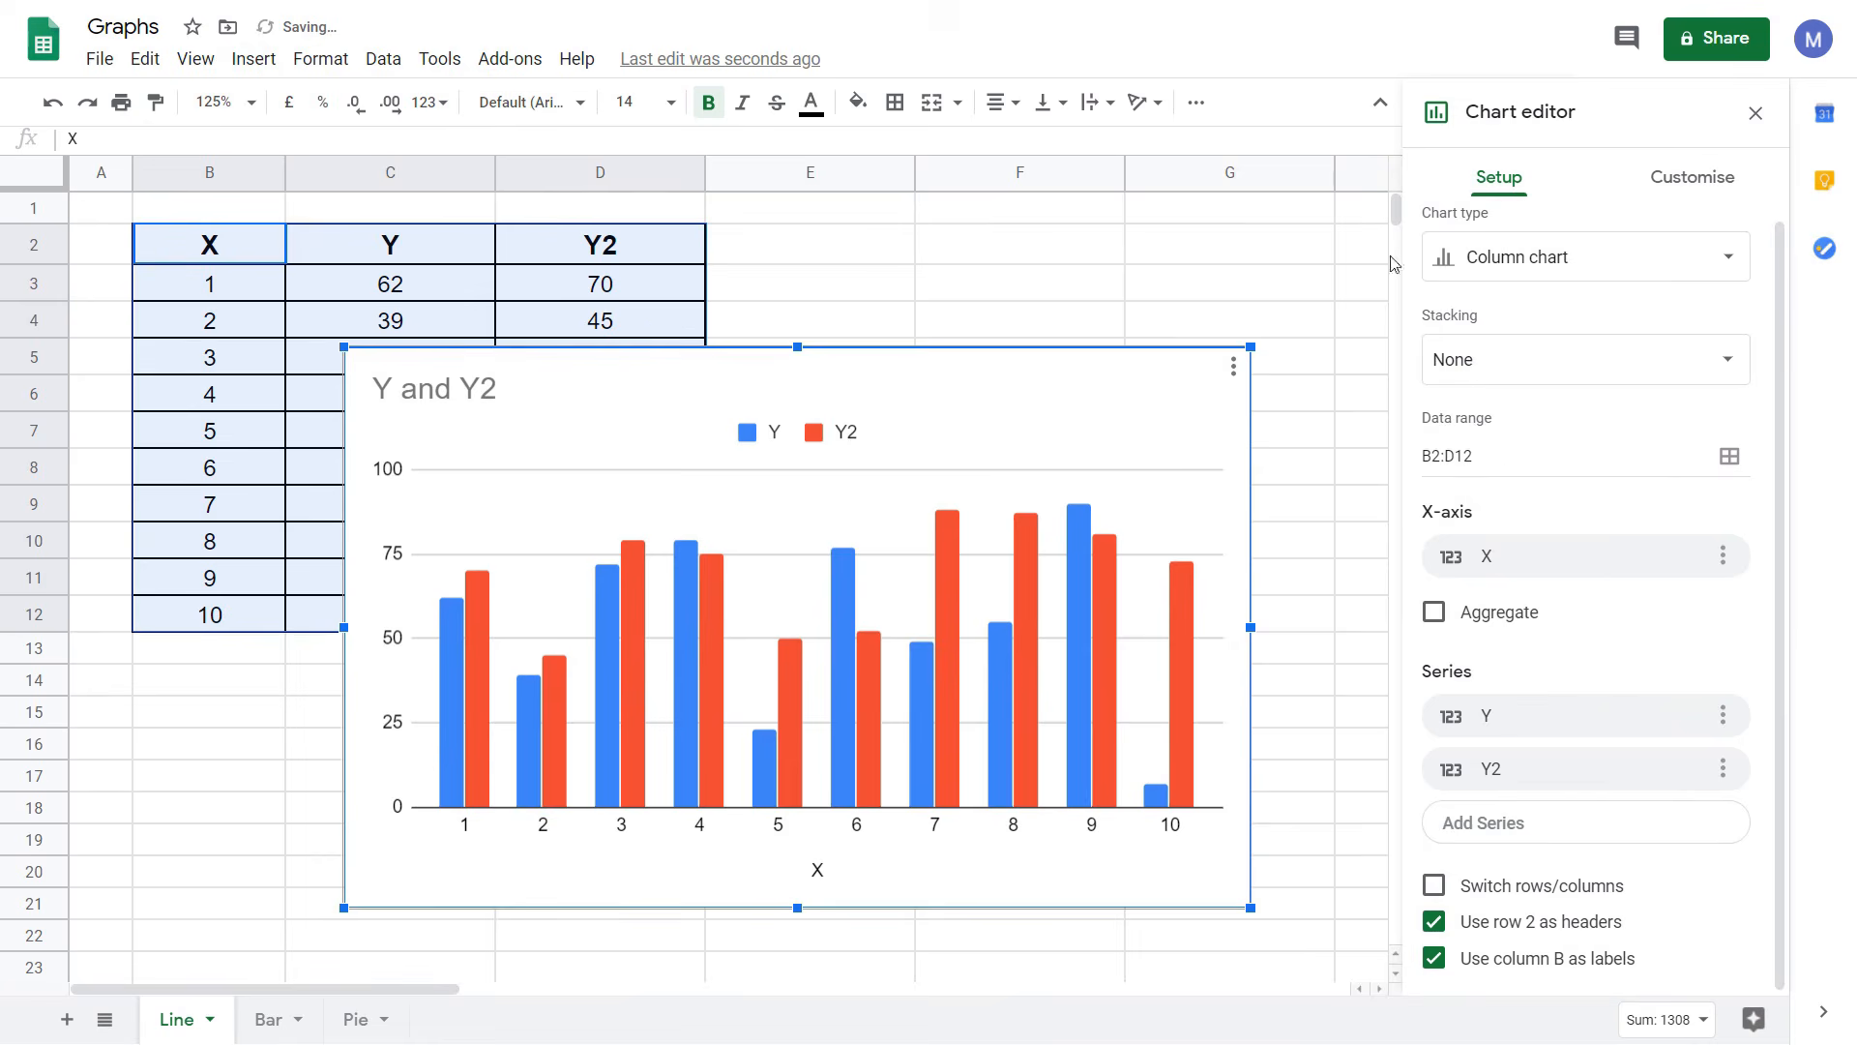
click(1509, 267)
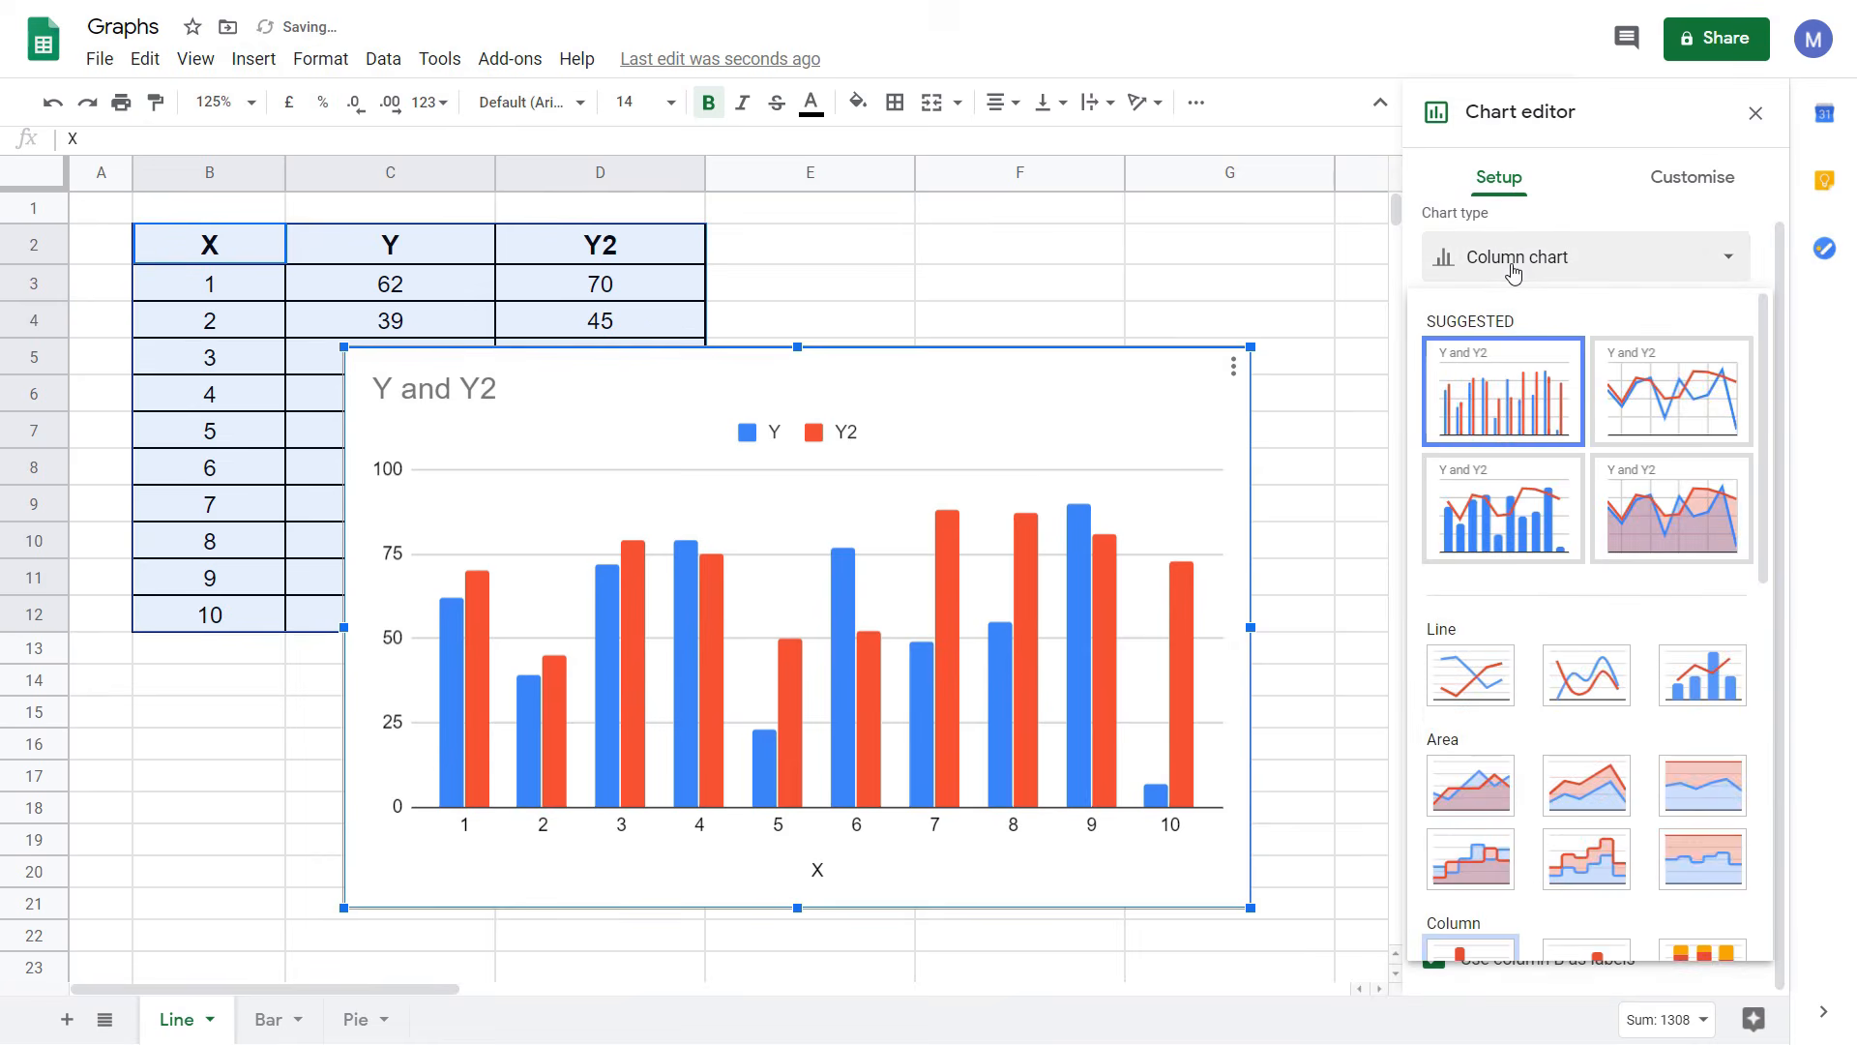
click(1654, 405)
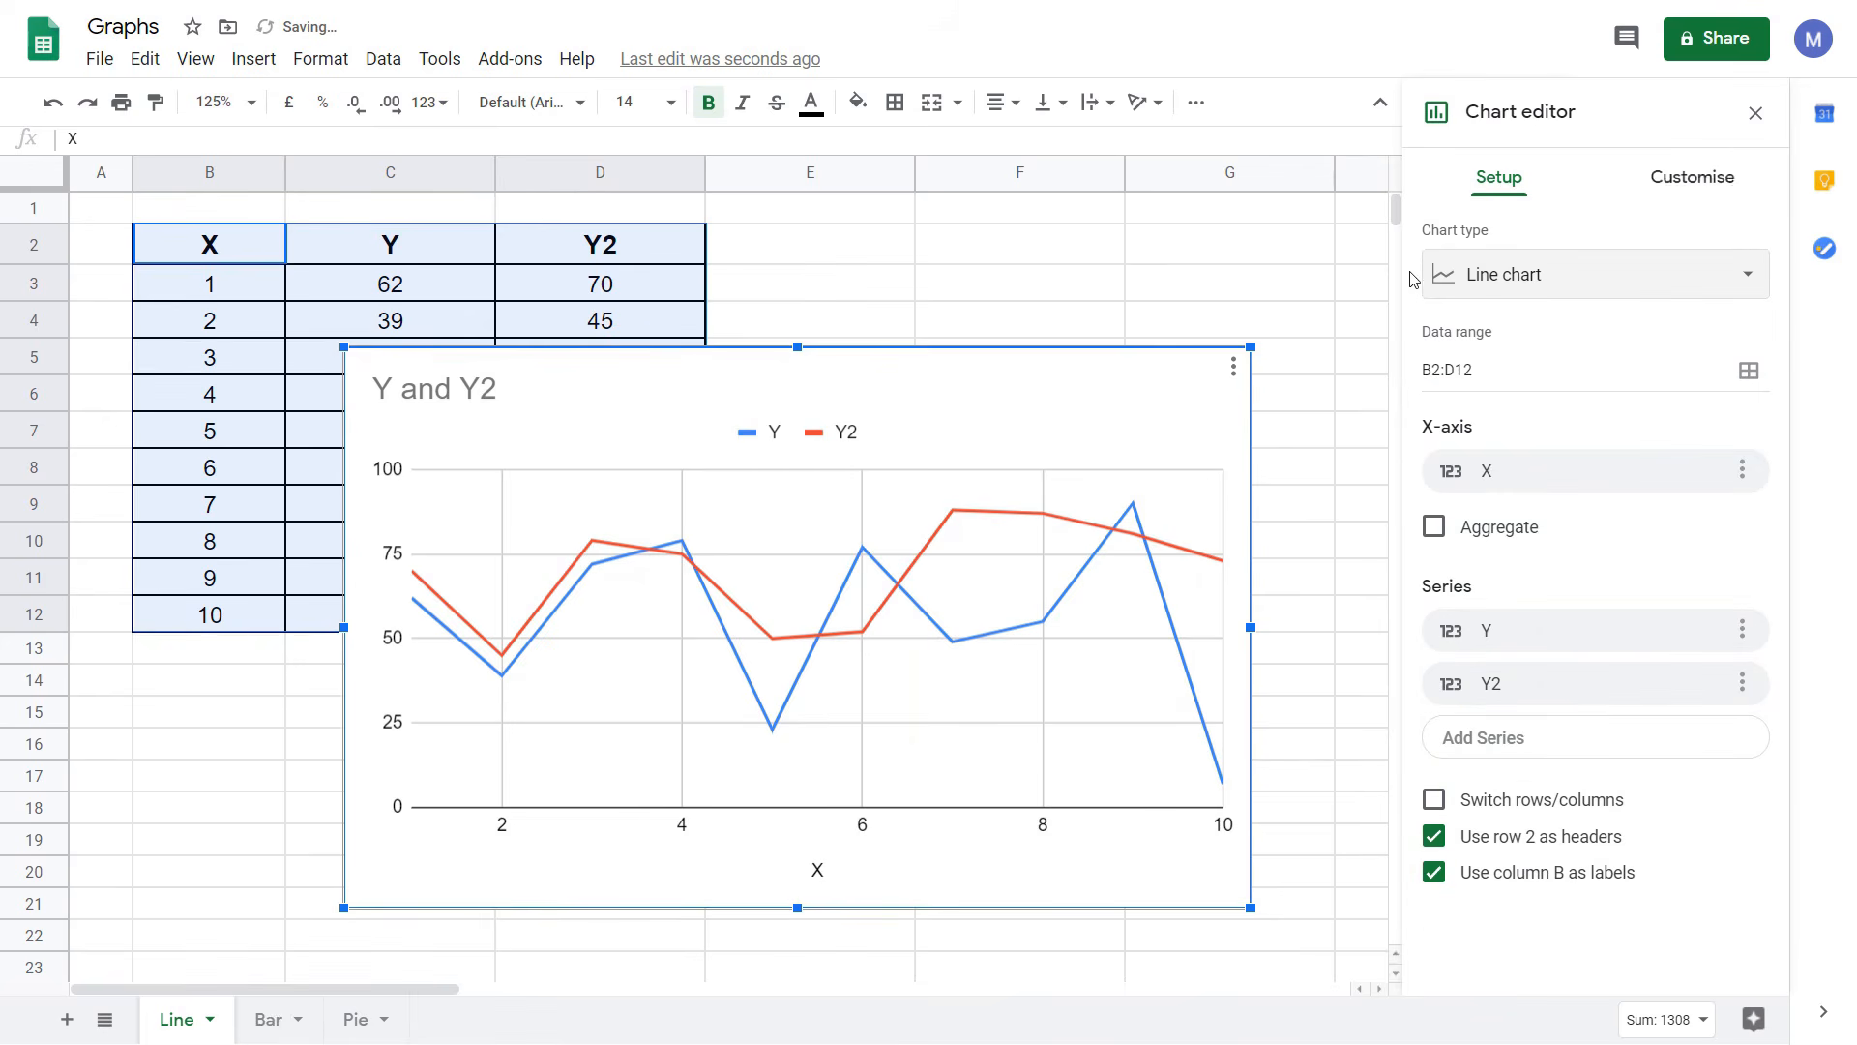
drag(343, 346, 567, 485)
drag(746, 502, 908, 235)
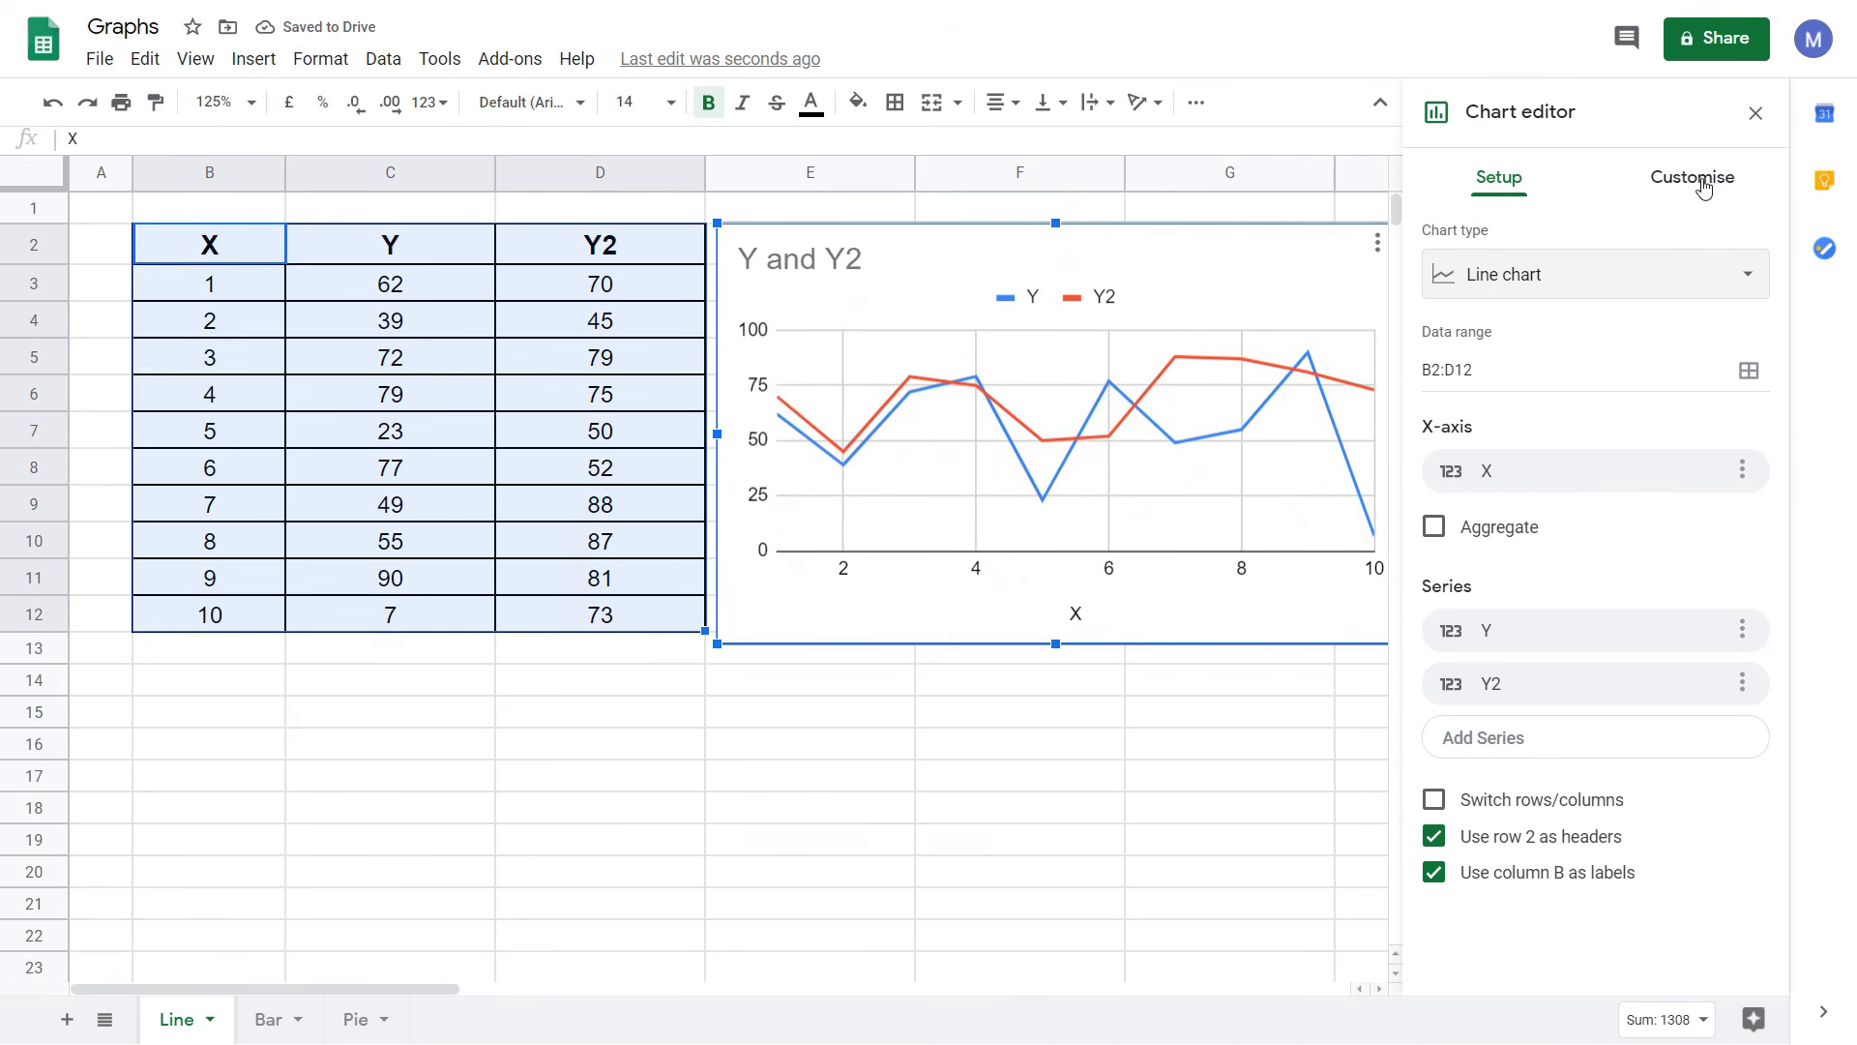
Examine the separate series formatting options for Y2 and Y in the new line chart, and close the chart editor
click(1705, 187)
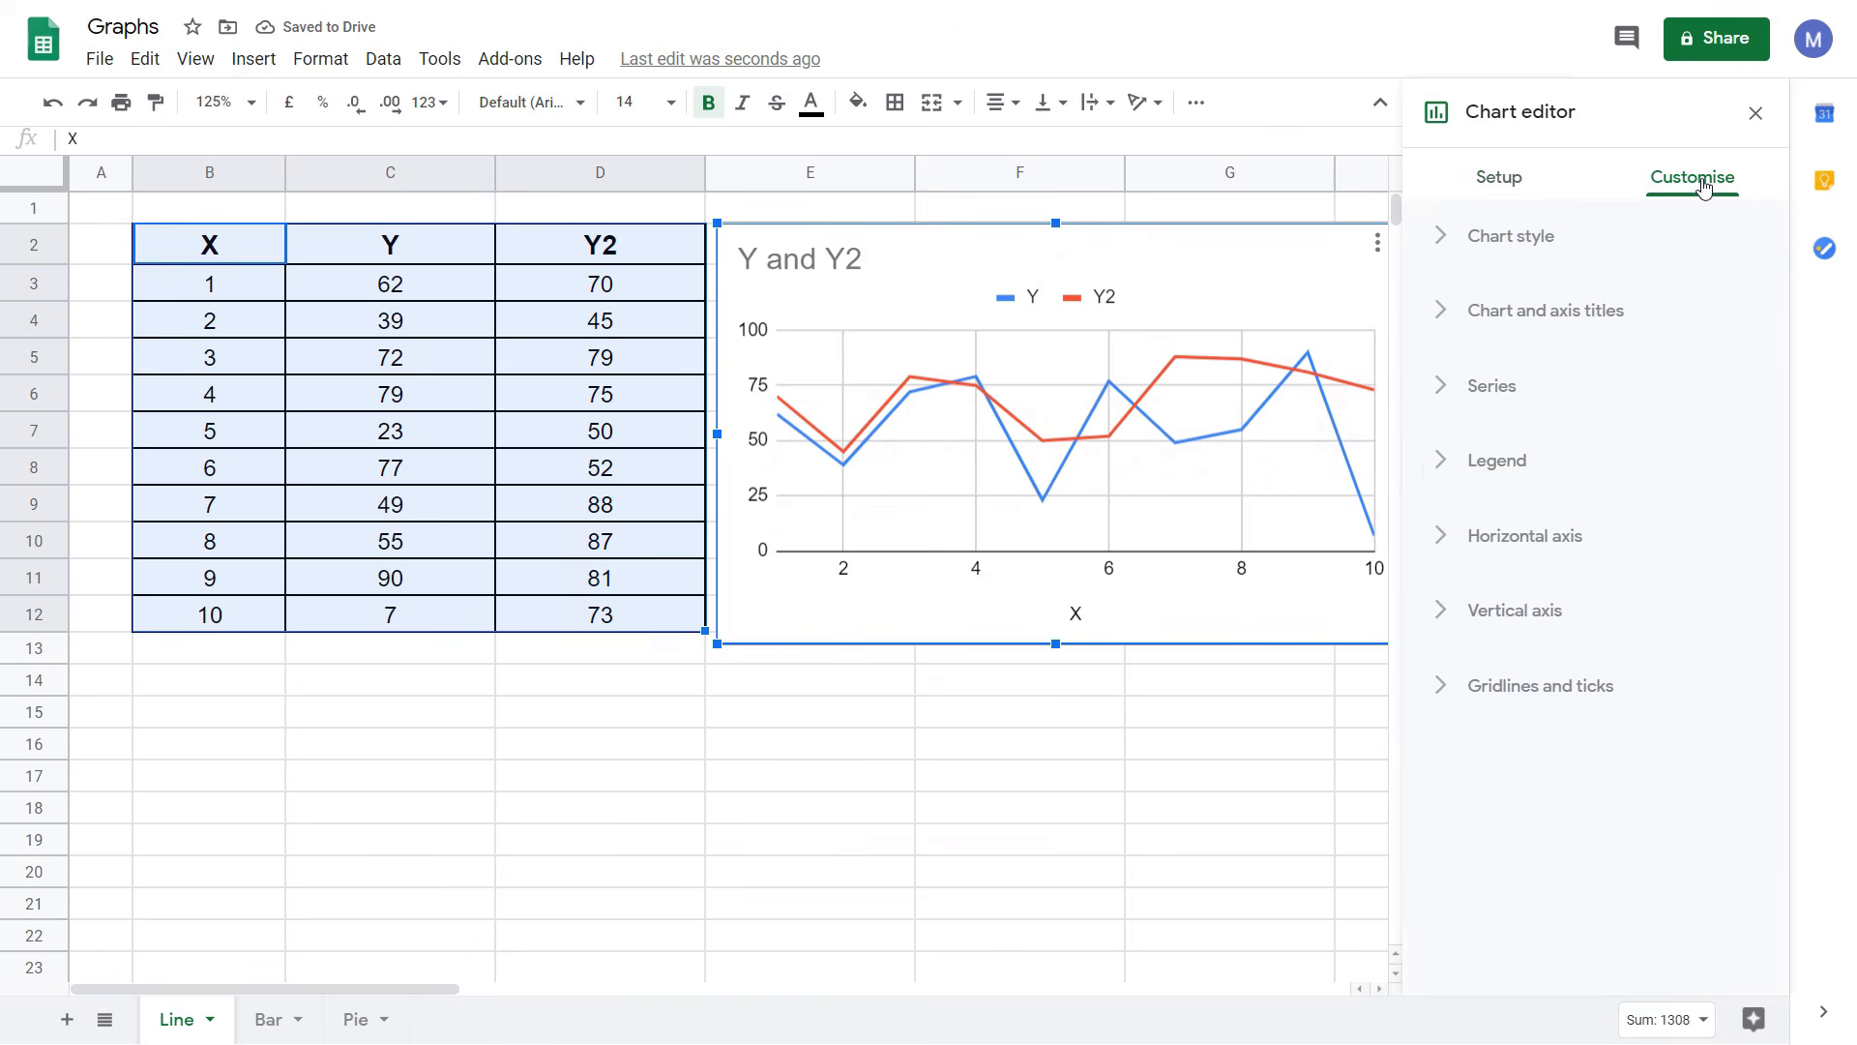
click(1437, 391)
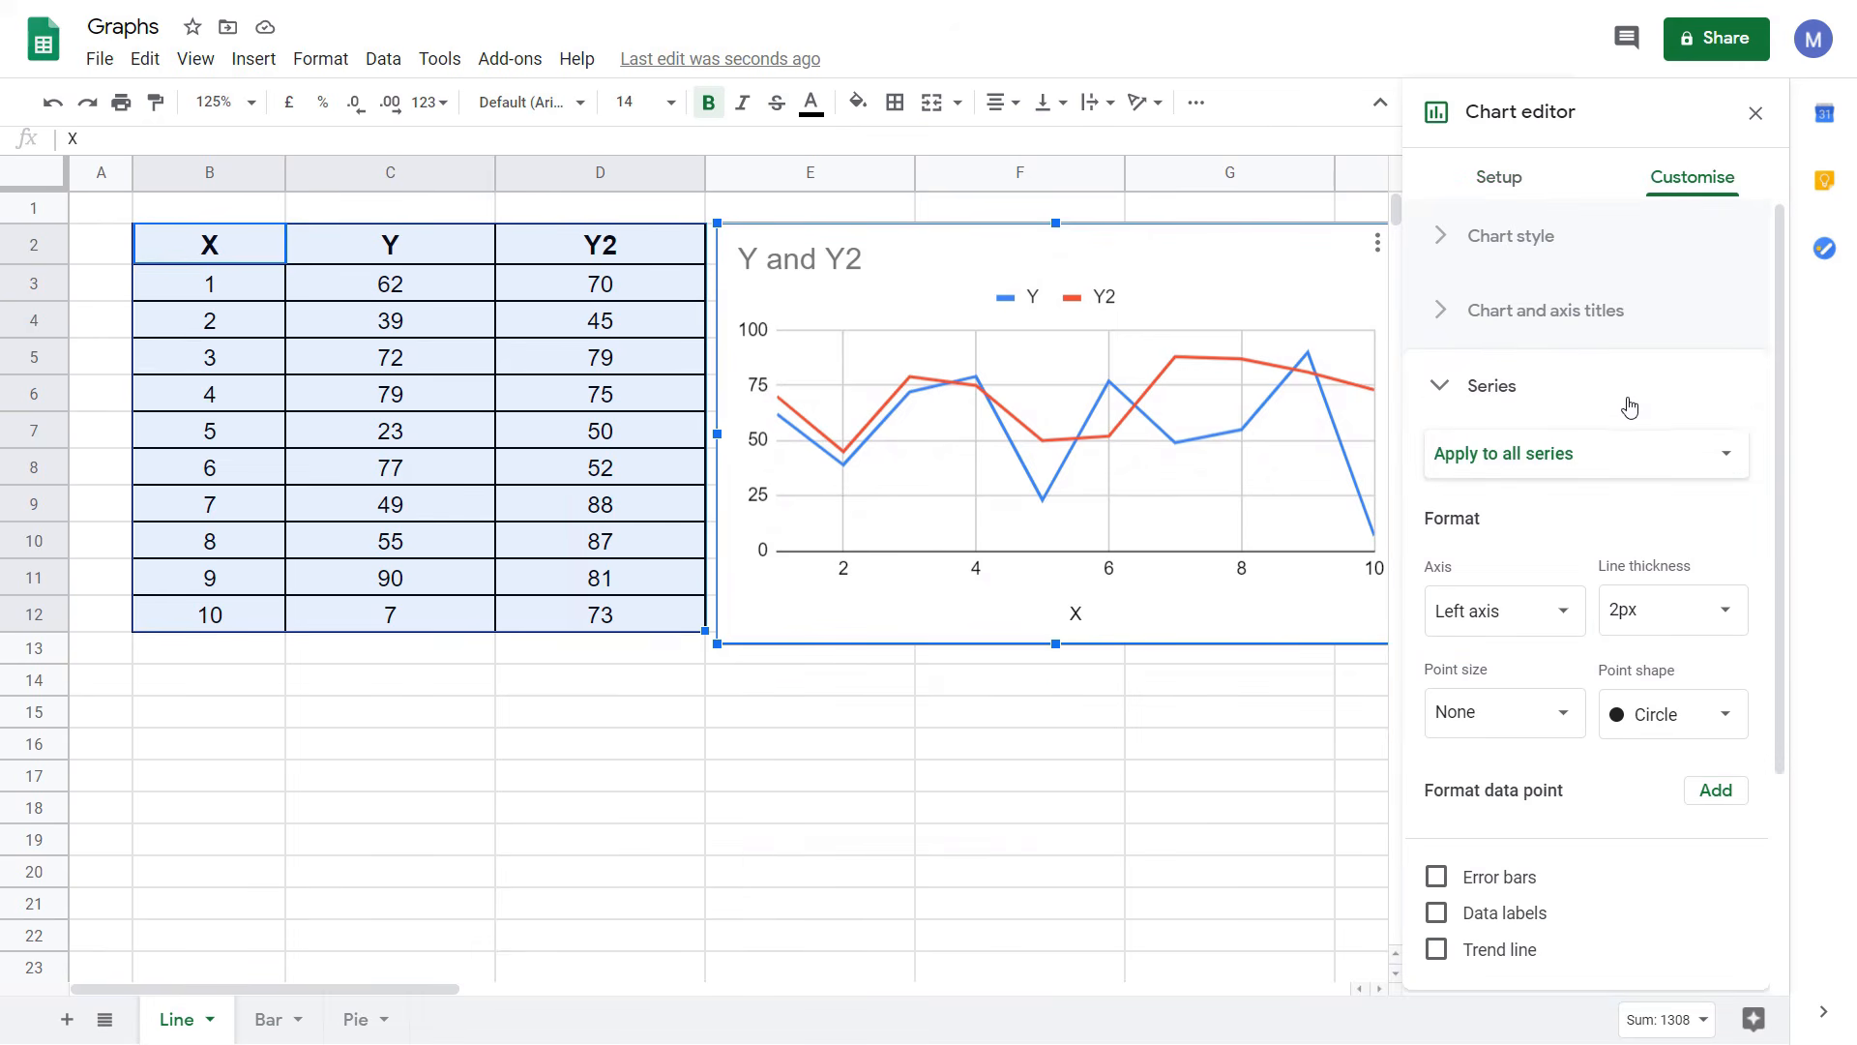
click(1579, 460)
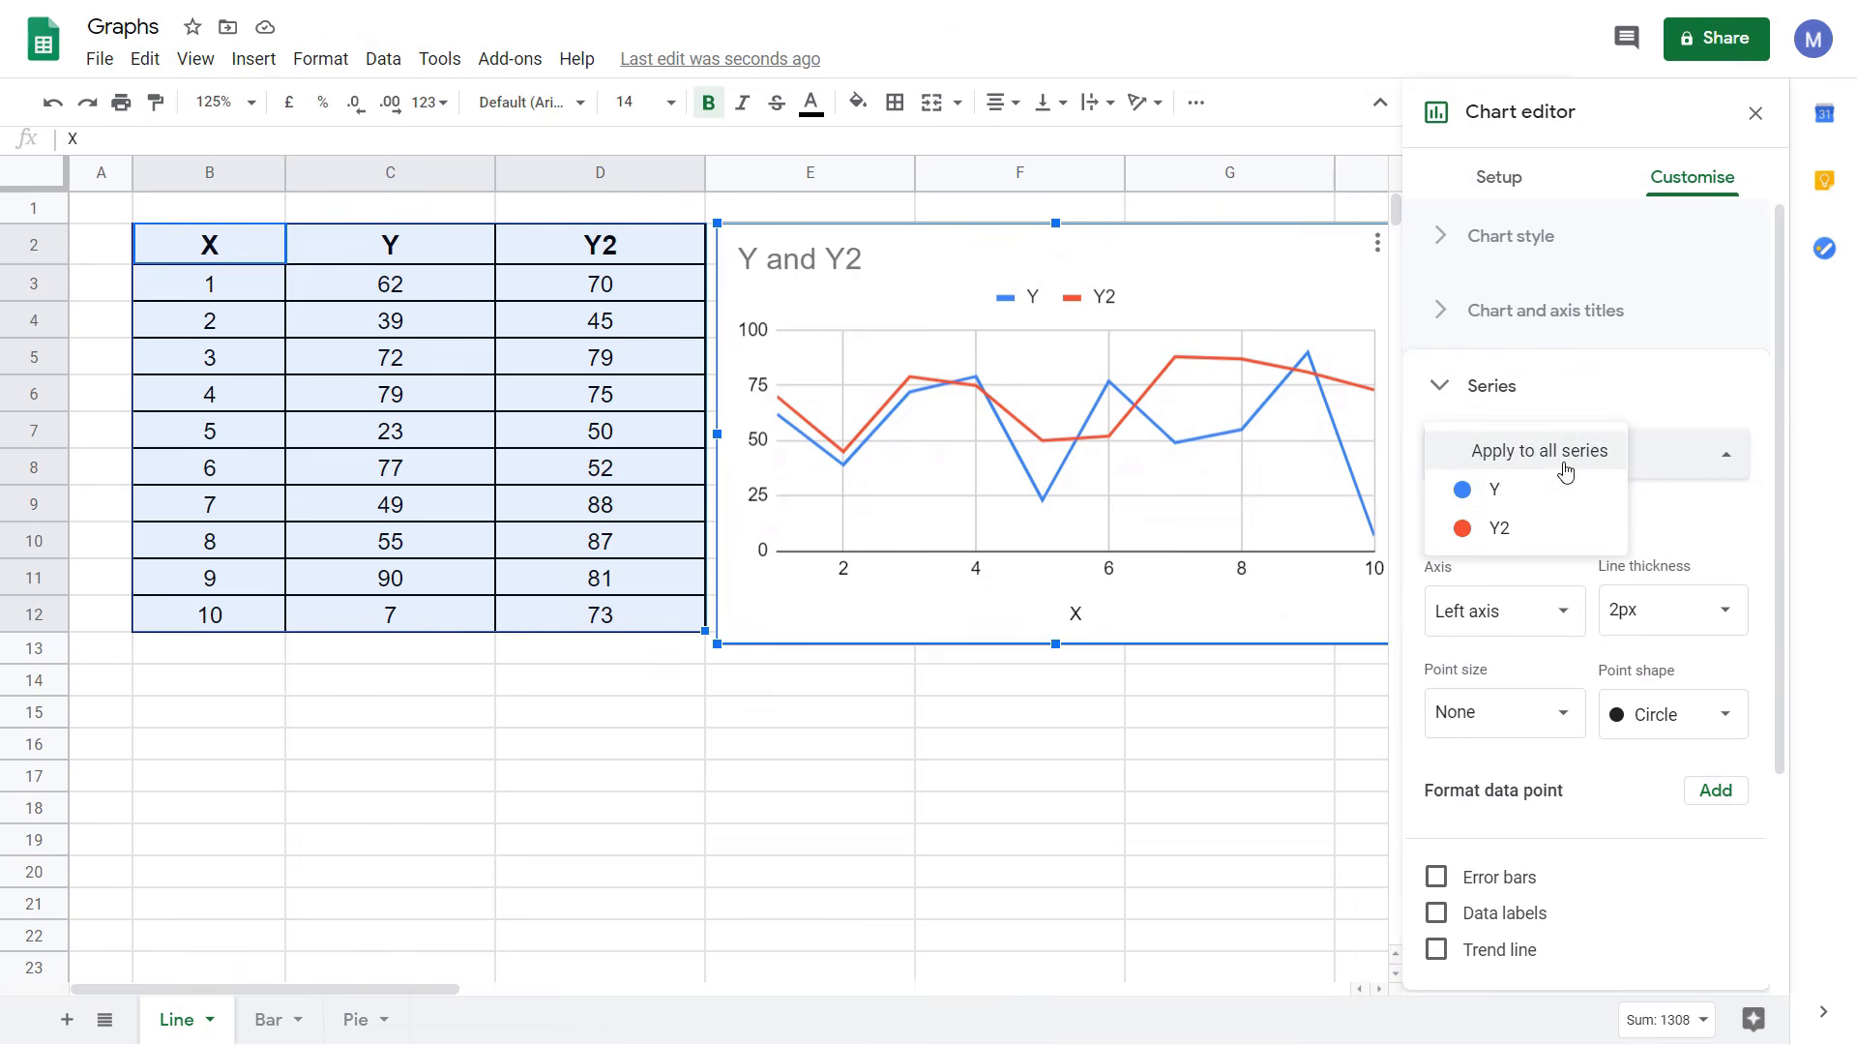
click(1539, 528)
scroll(1633, 626, down, 2)
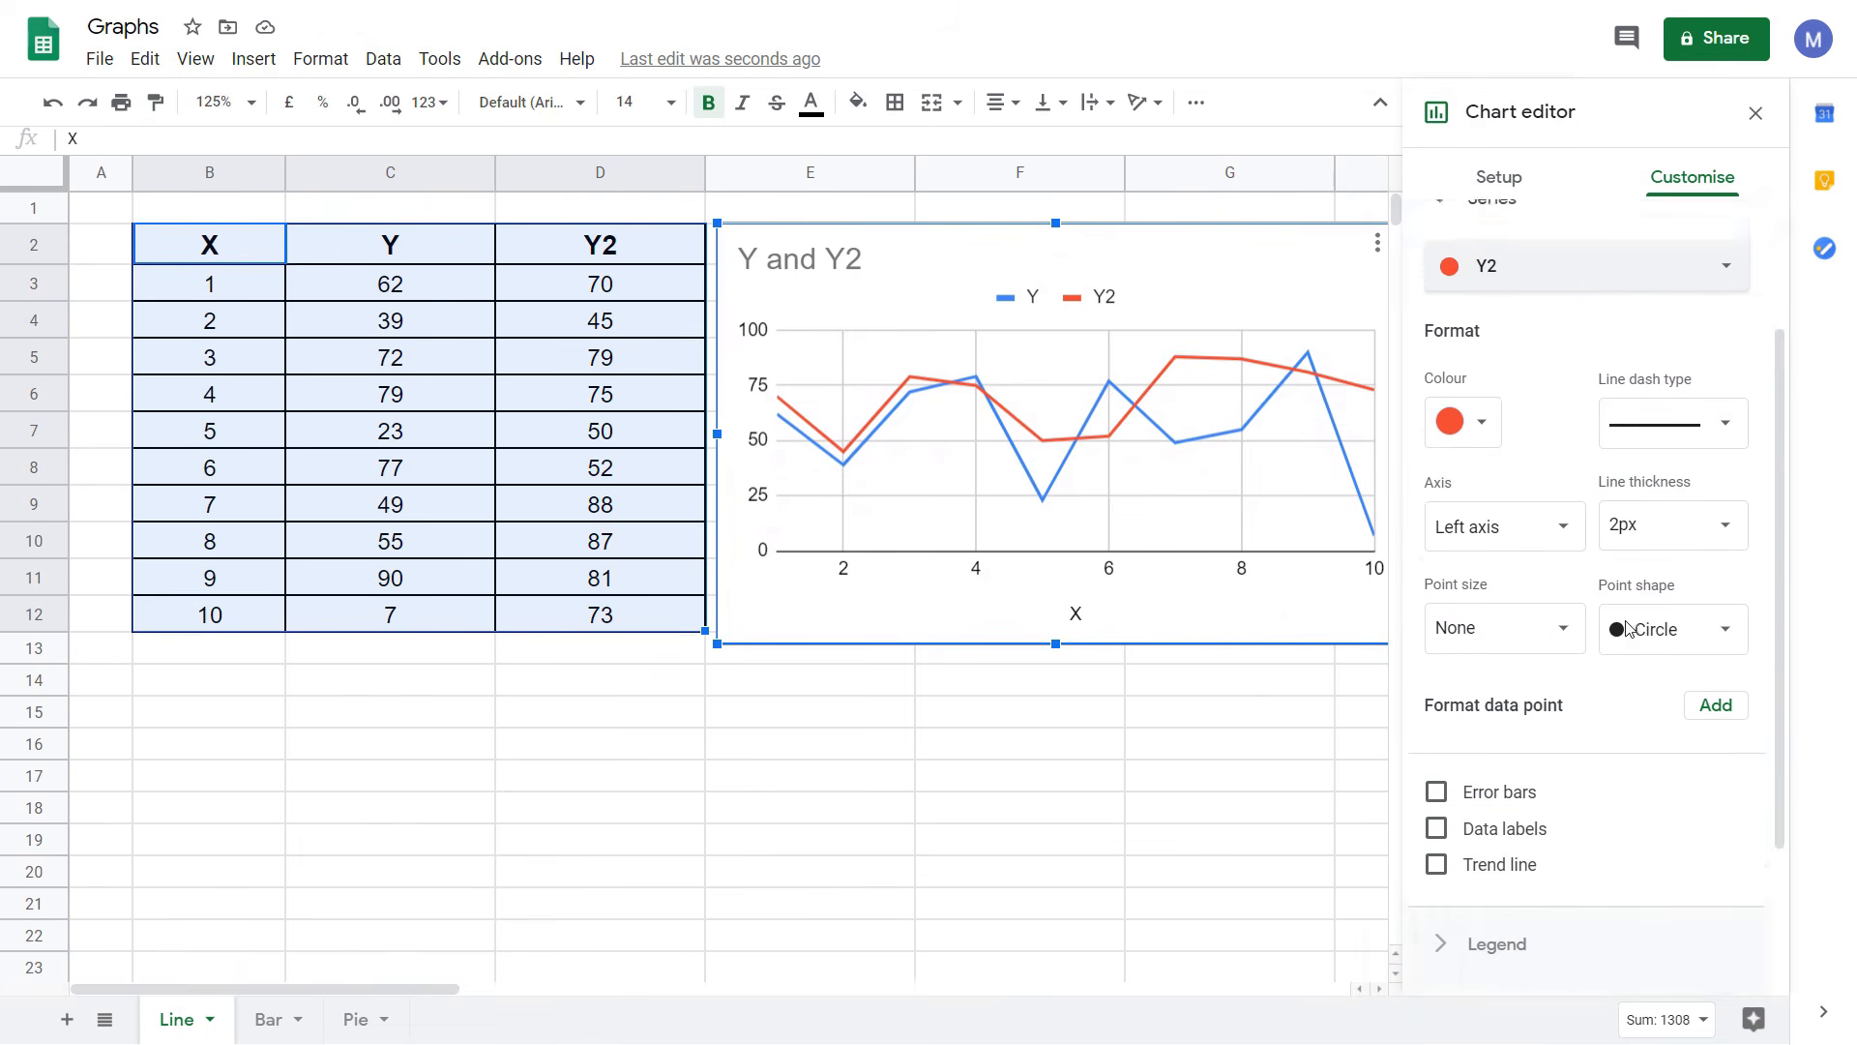
scroll(1644, 445, up, 2)
click(1509, 461)
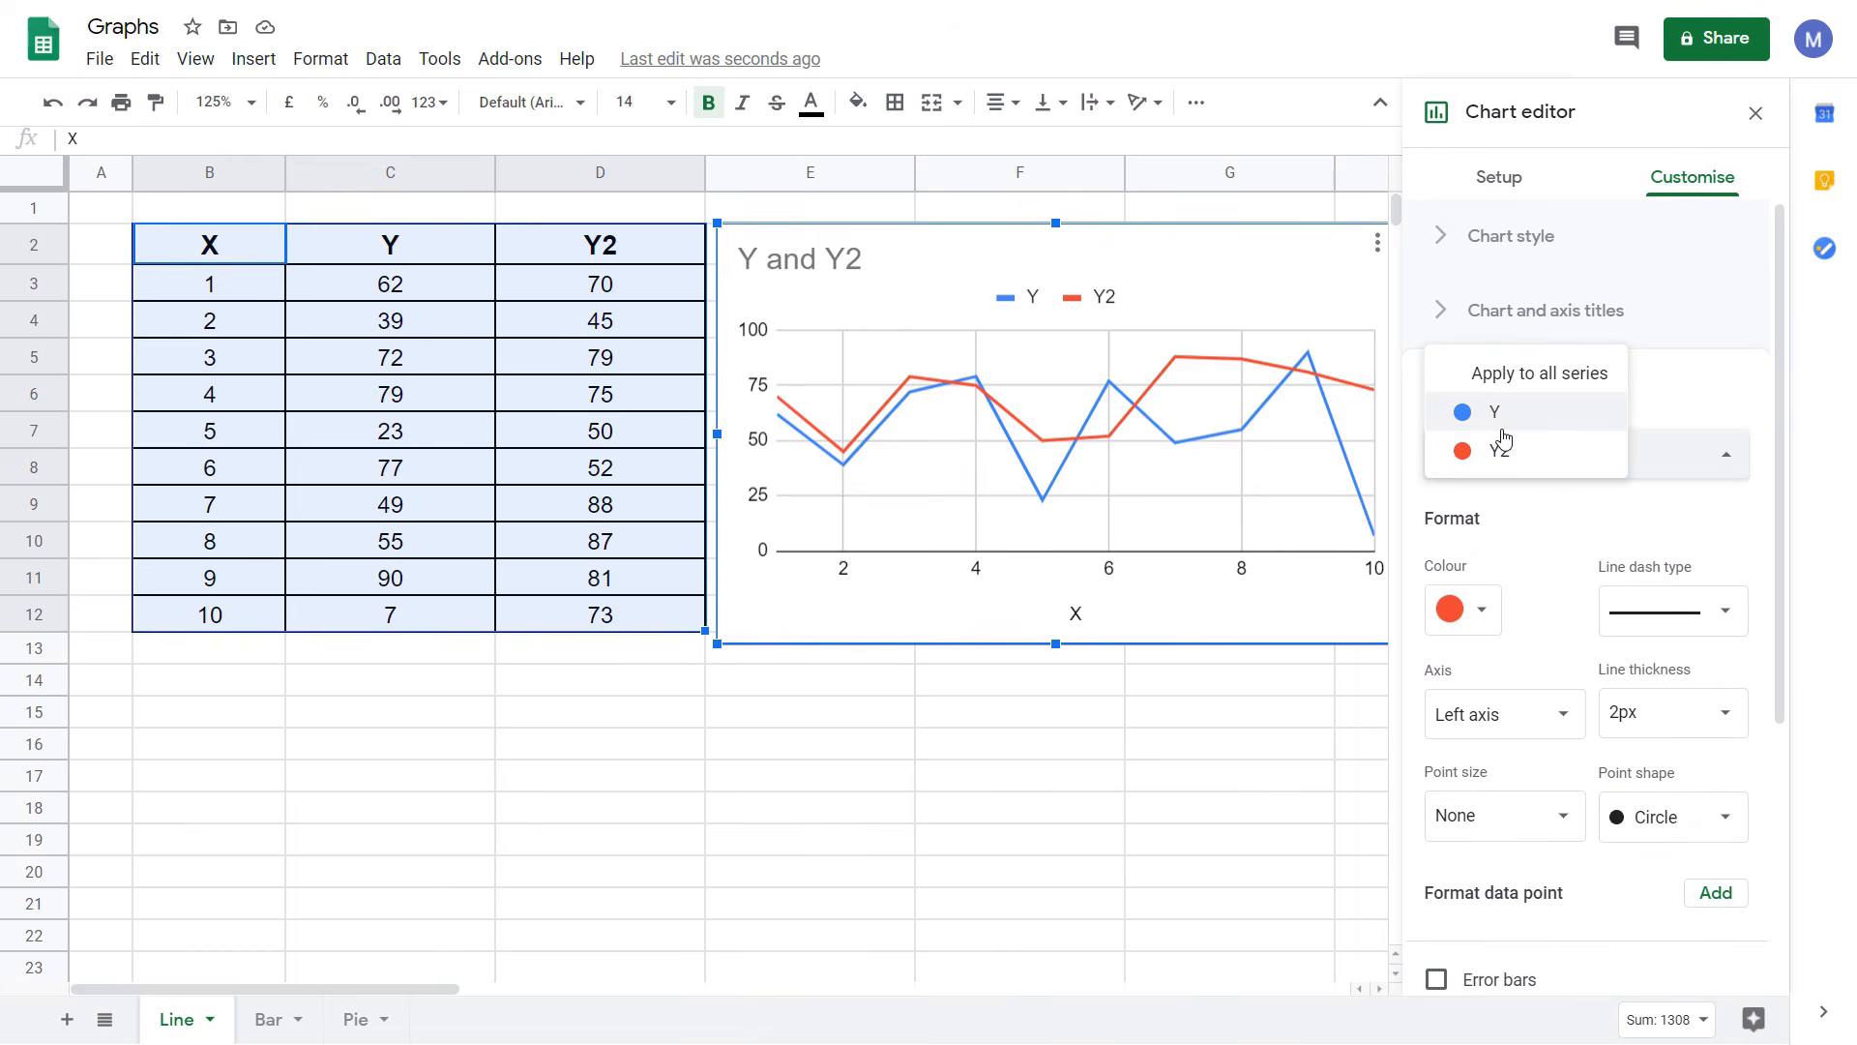
click(1496, 418)
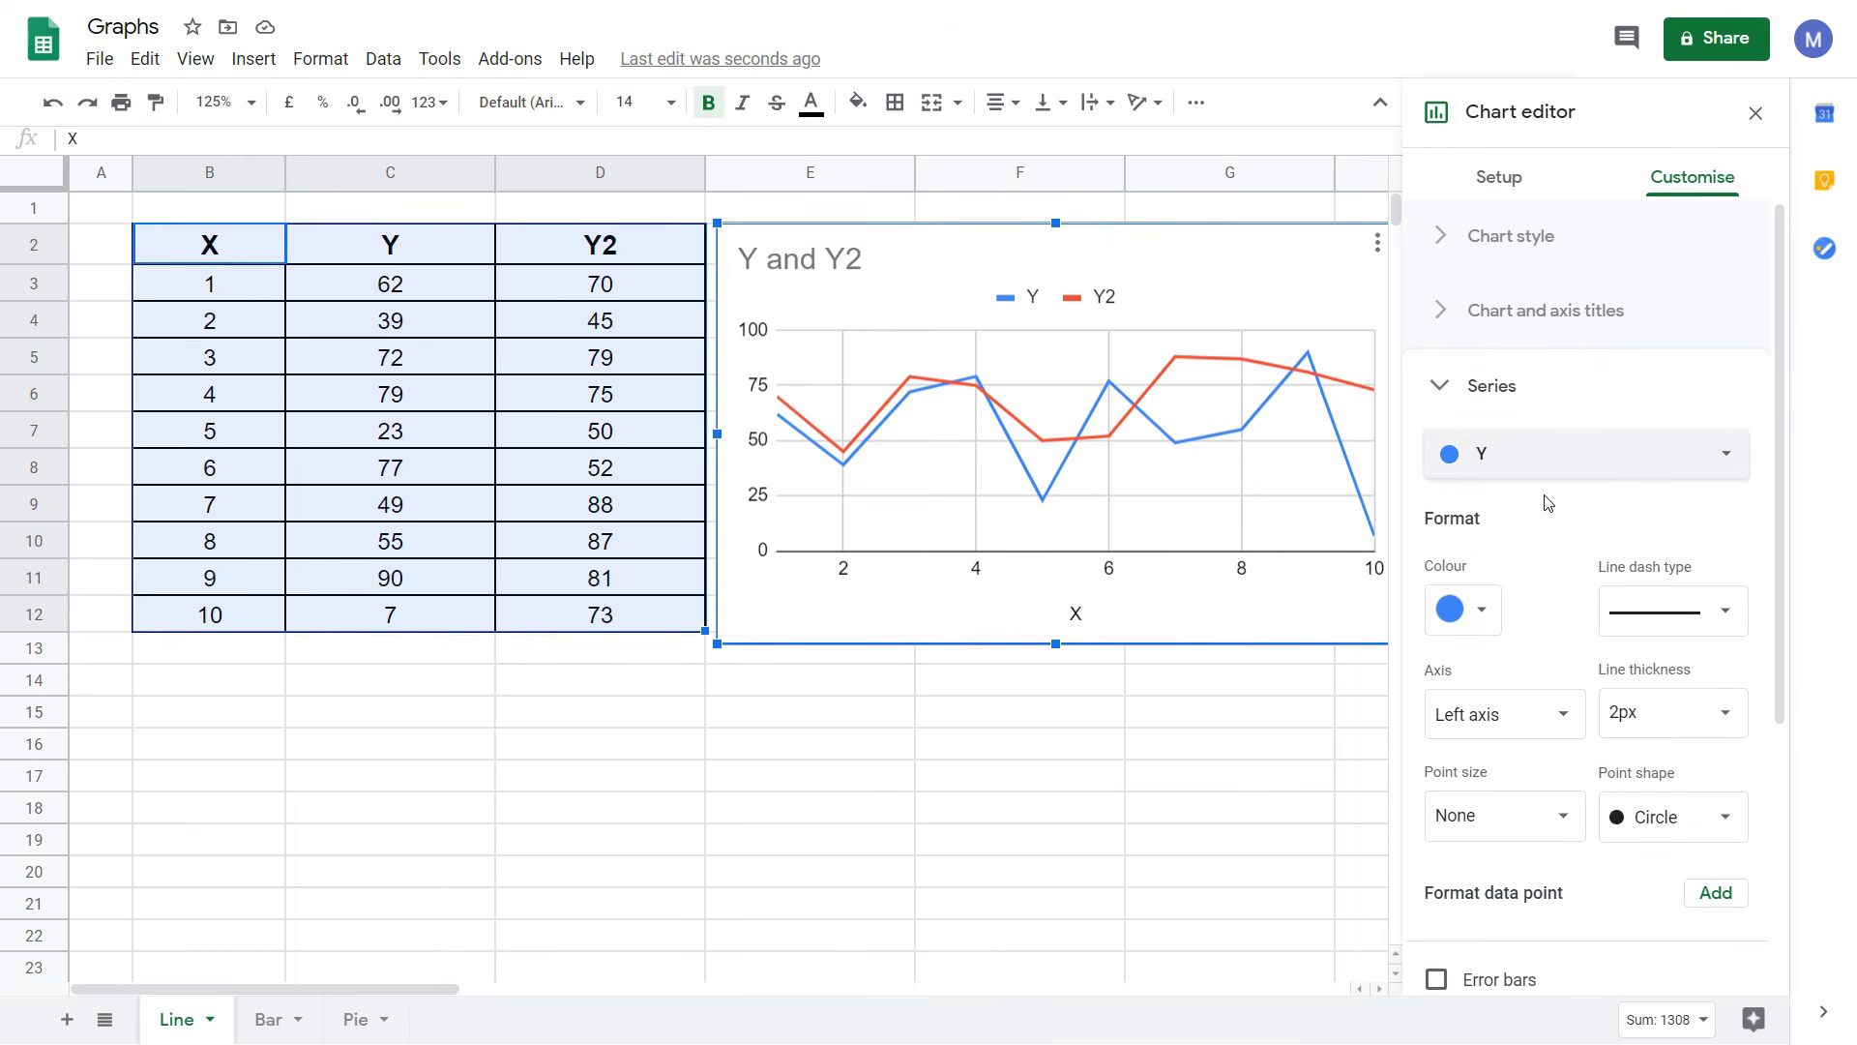
key(Escape)
click(1480, 395)
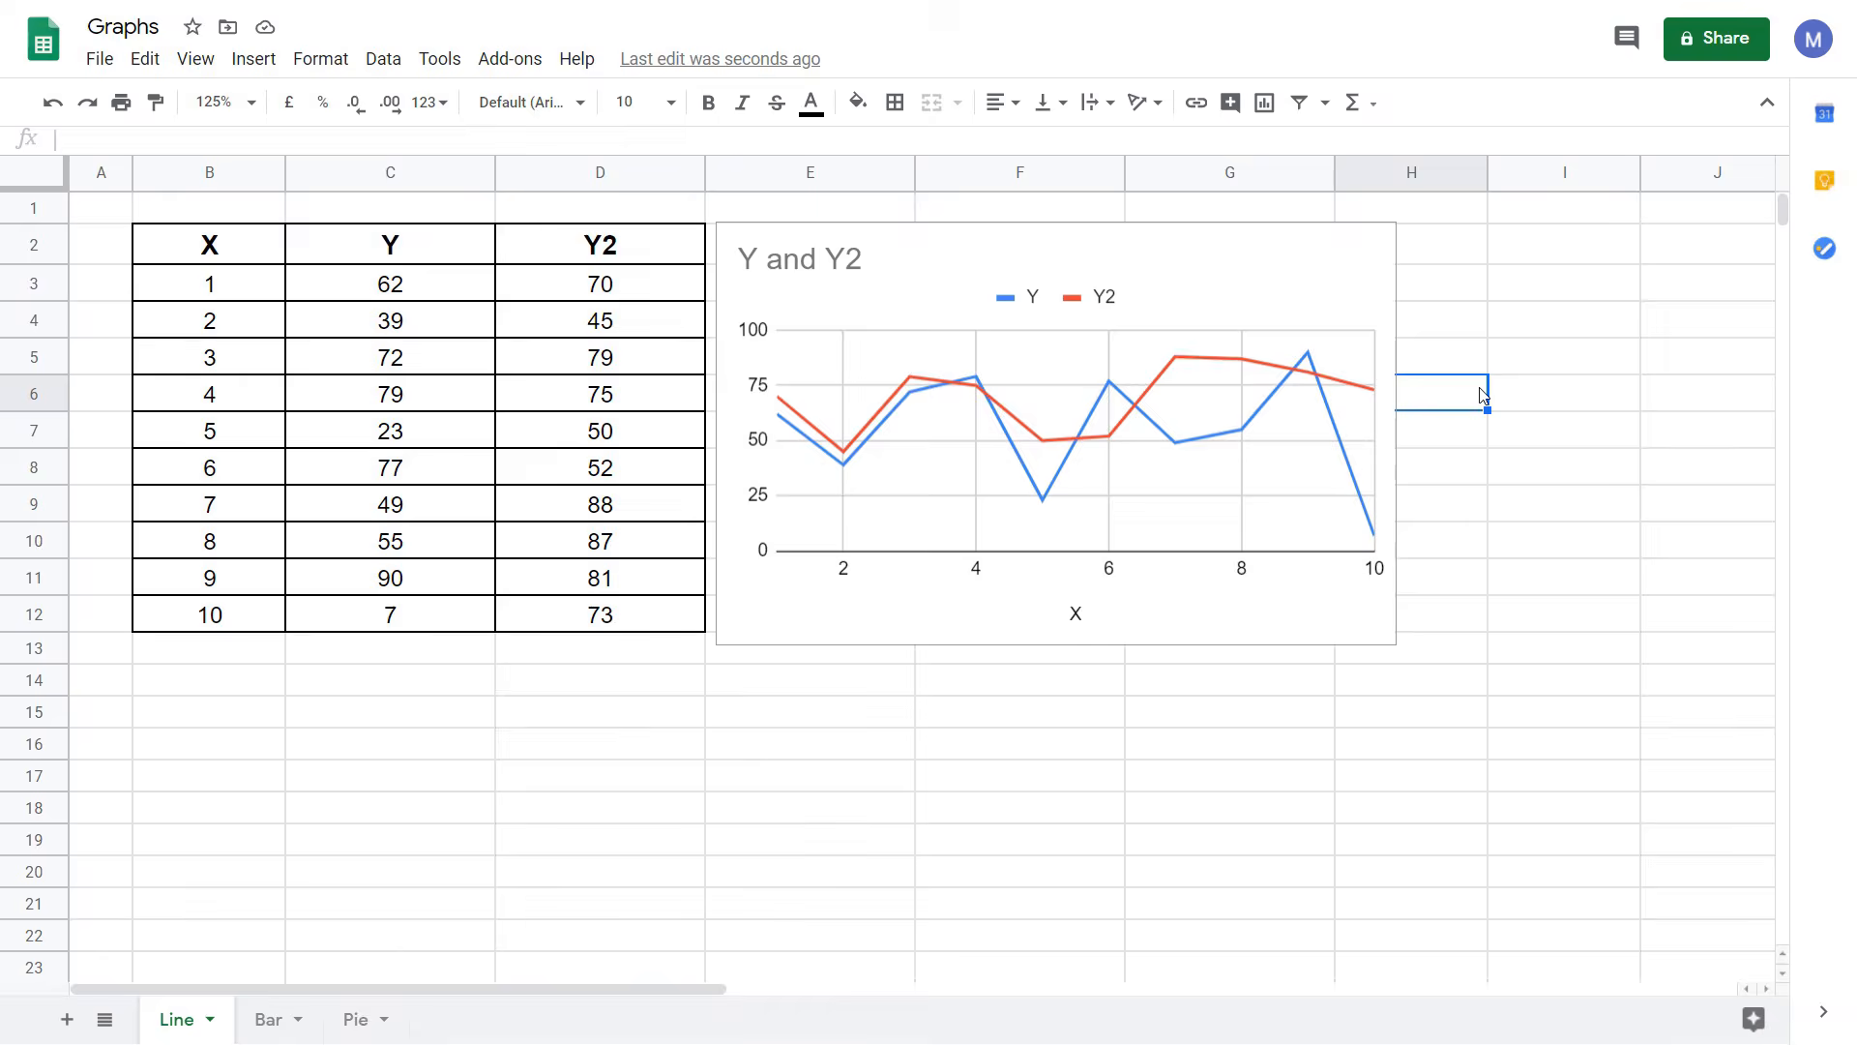